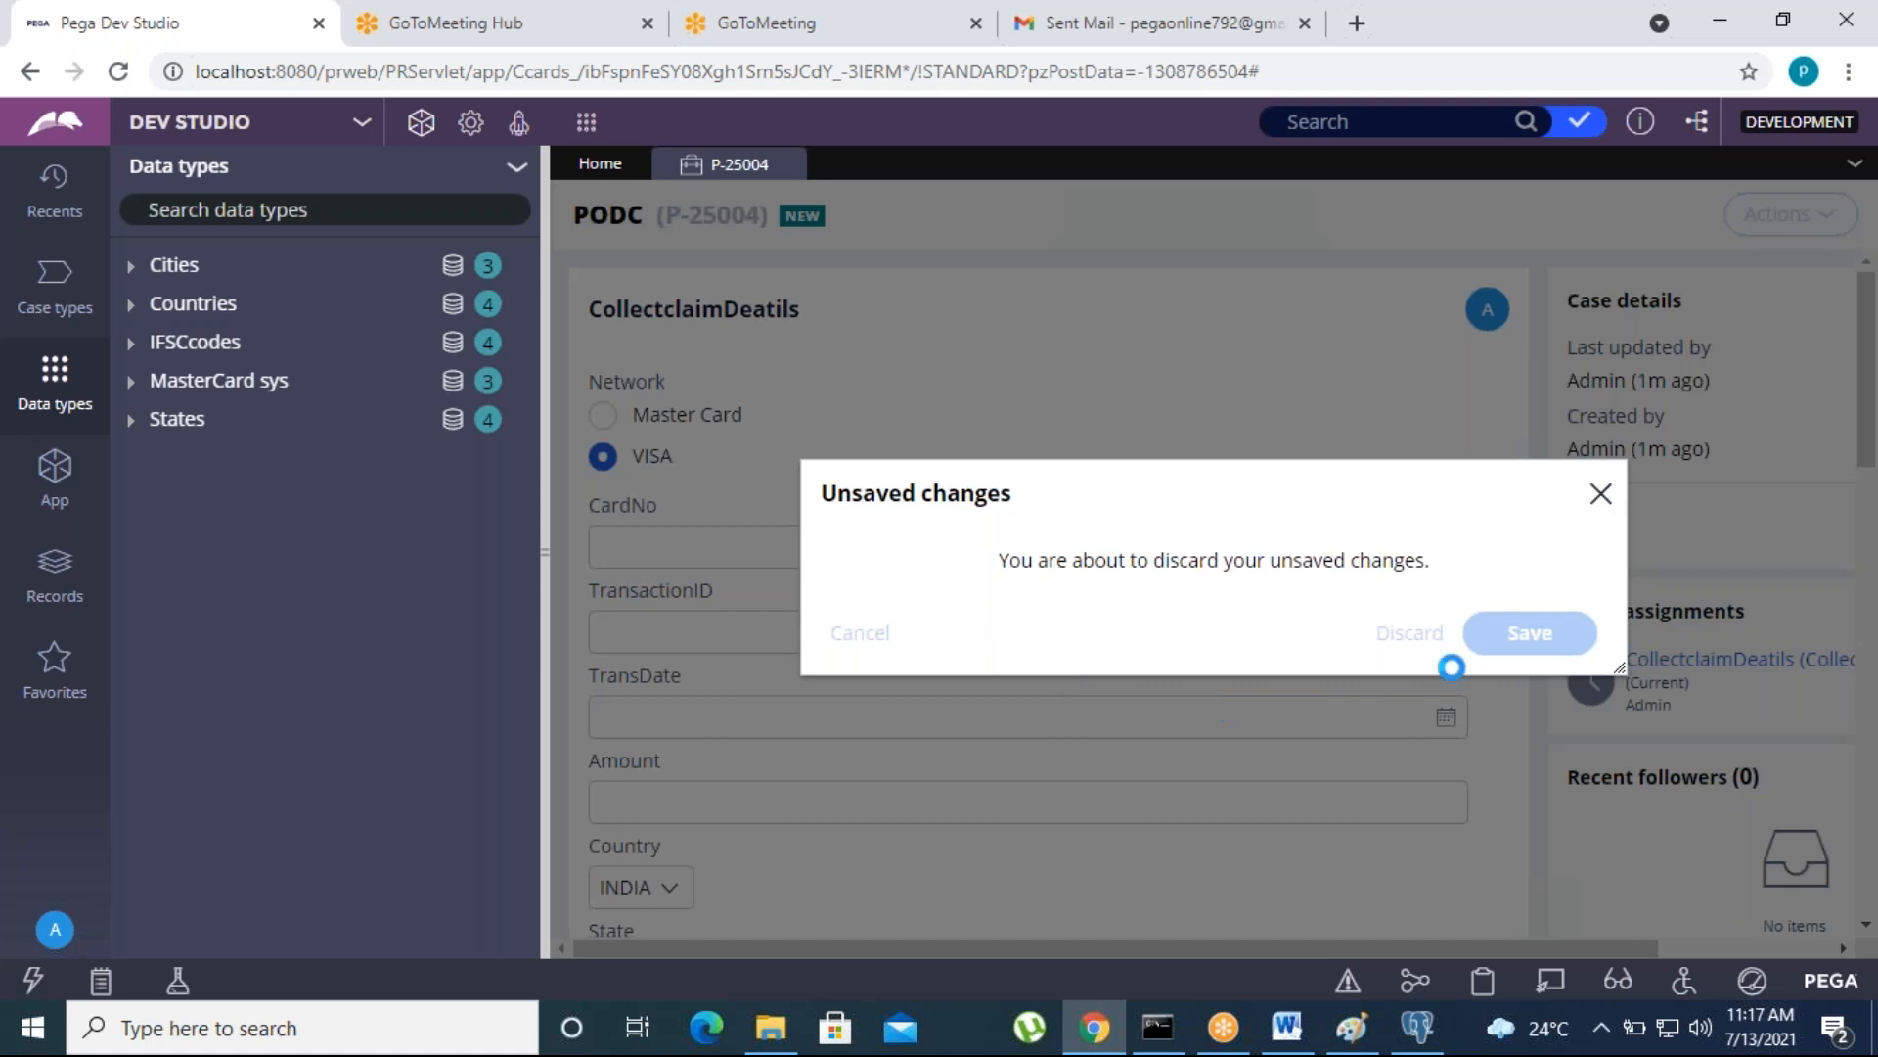
# - Discard the unsaved changes in case P-25004 and close the case
pyautogui.click(1421, 636)
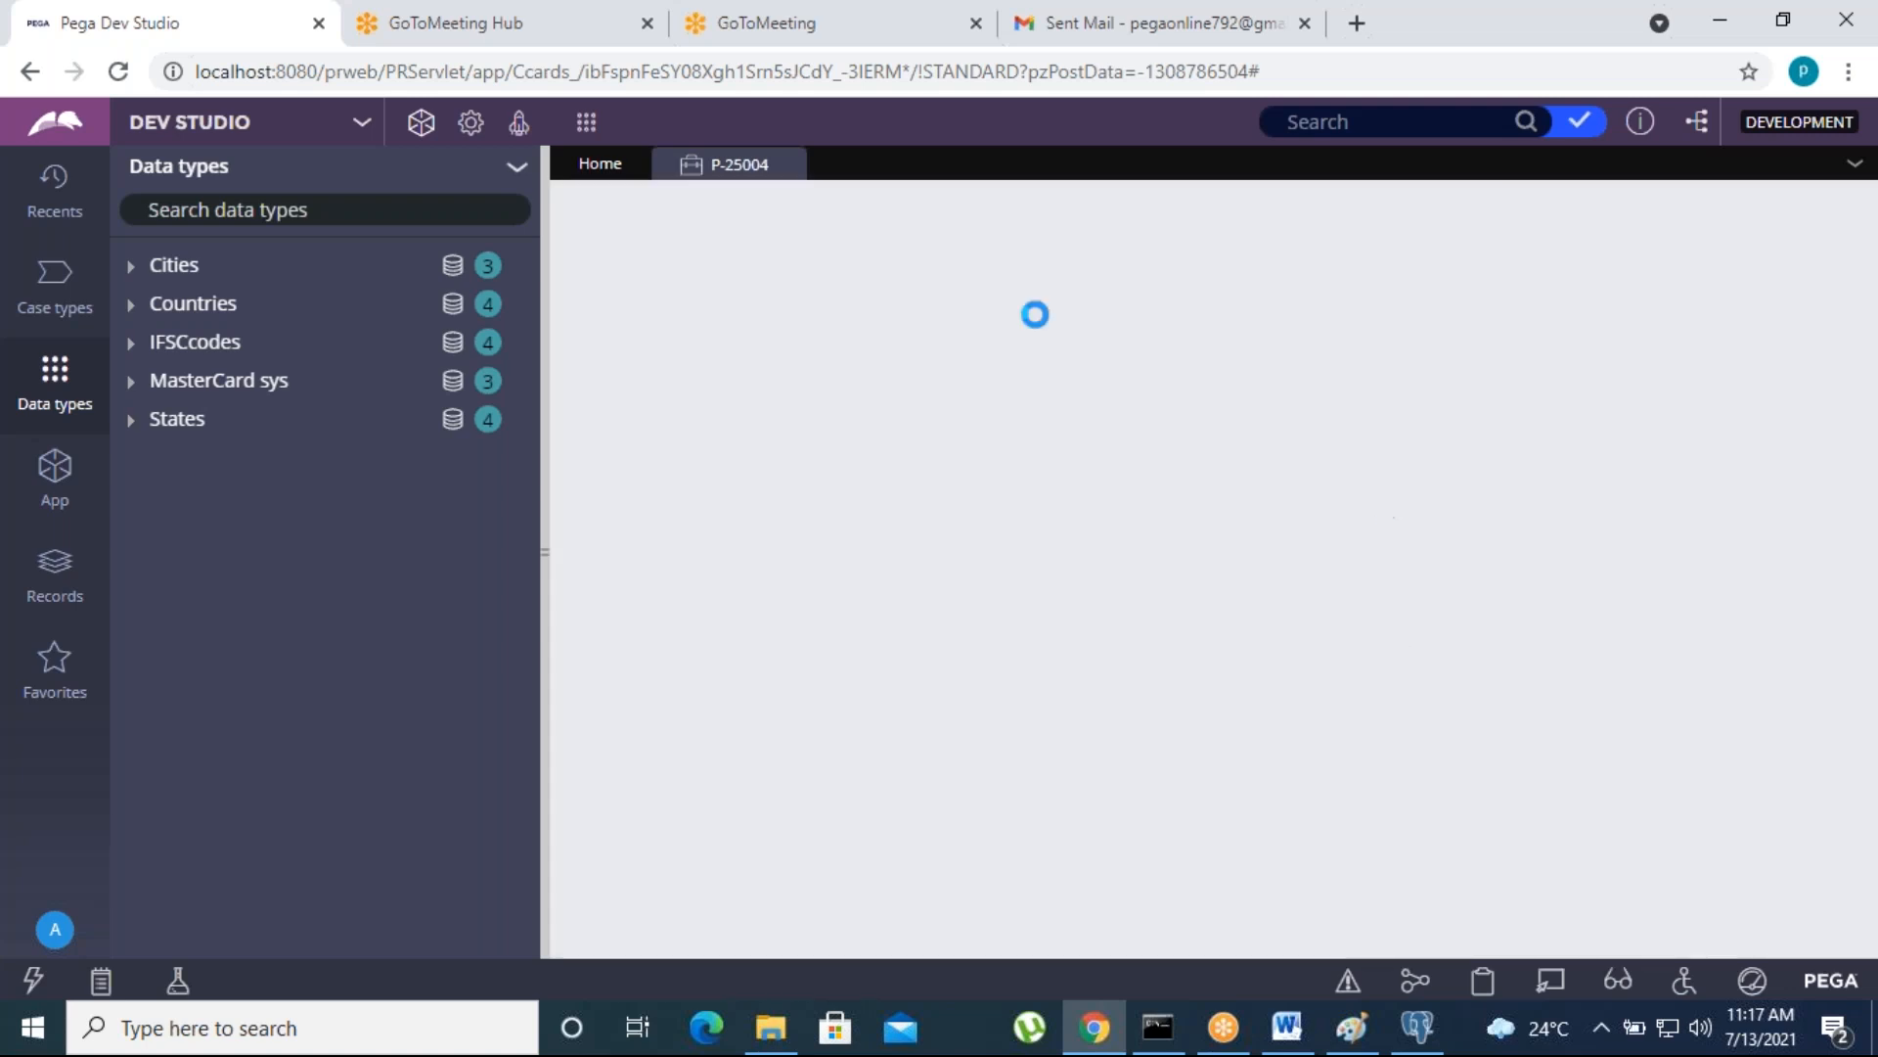
pyautogui.click(786, 165)
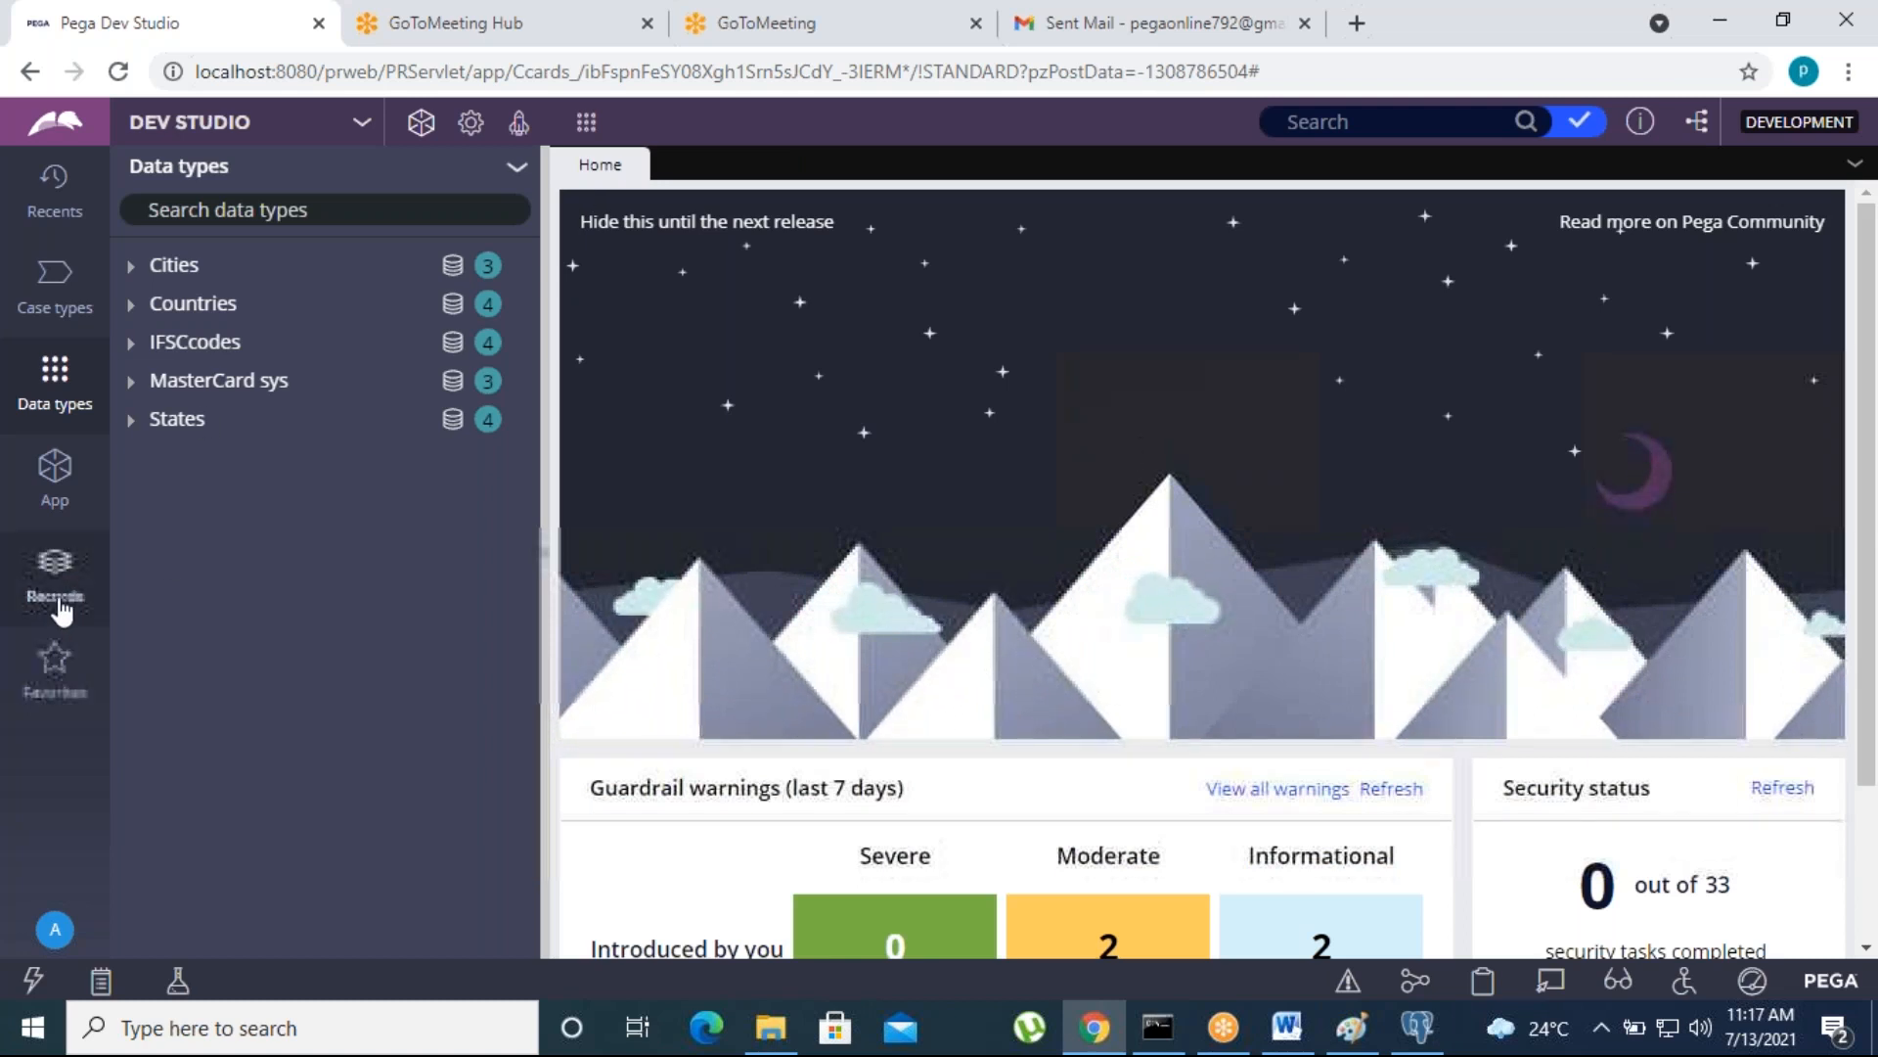
# - Open the CollectclaimDeatils section of the PODC class from the application's class list
pyautogui.click(54, 472)
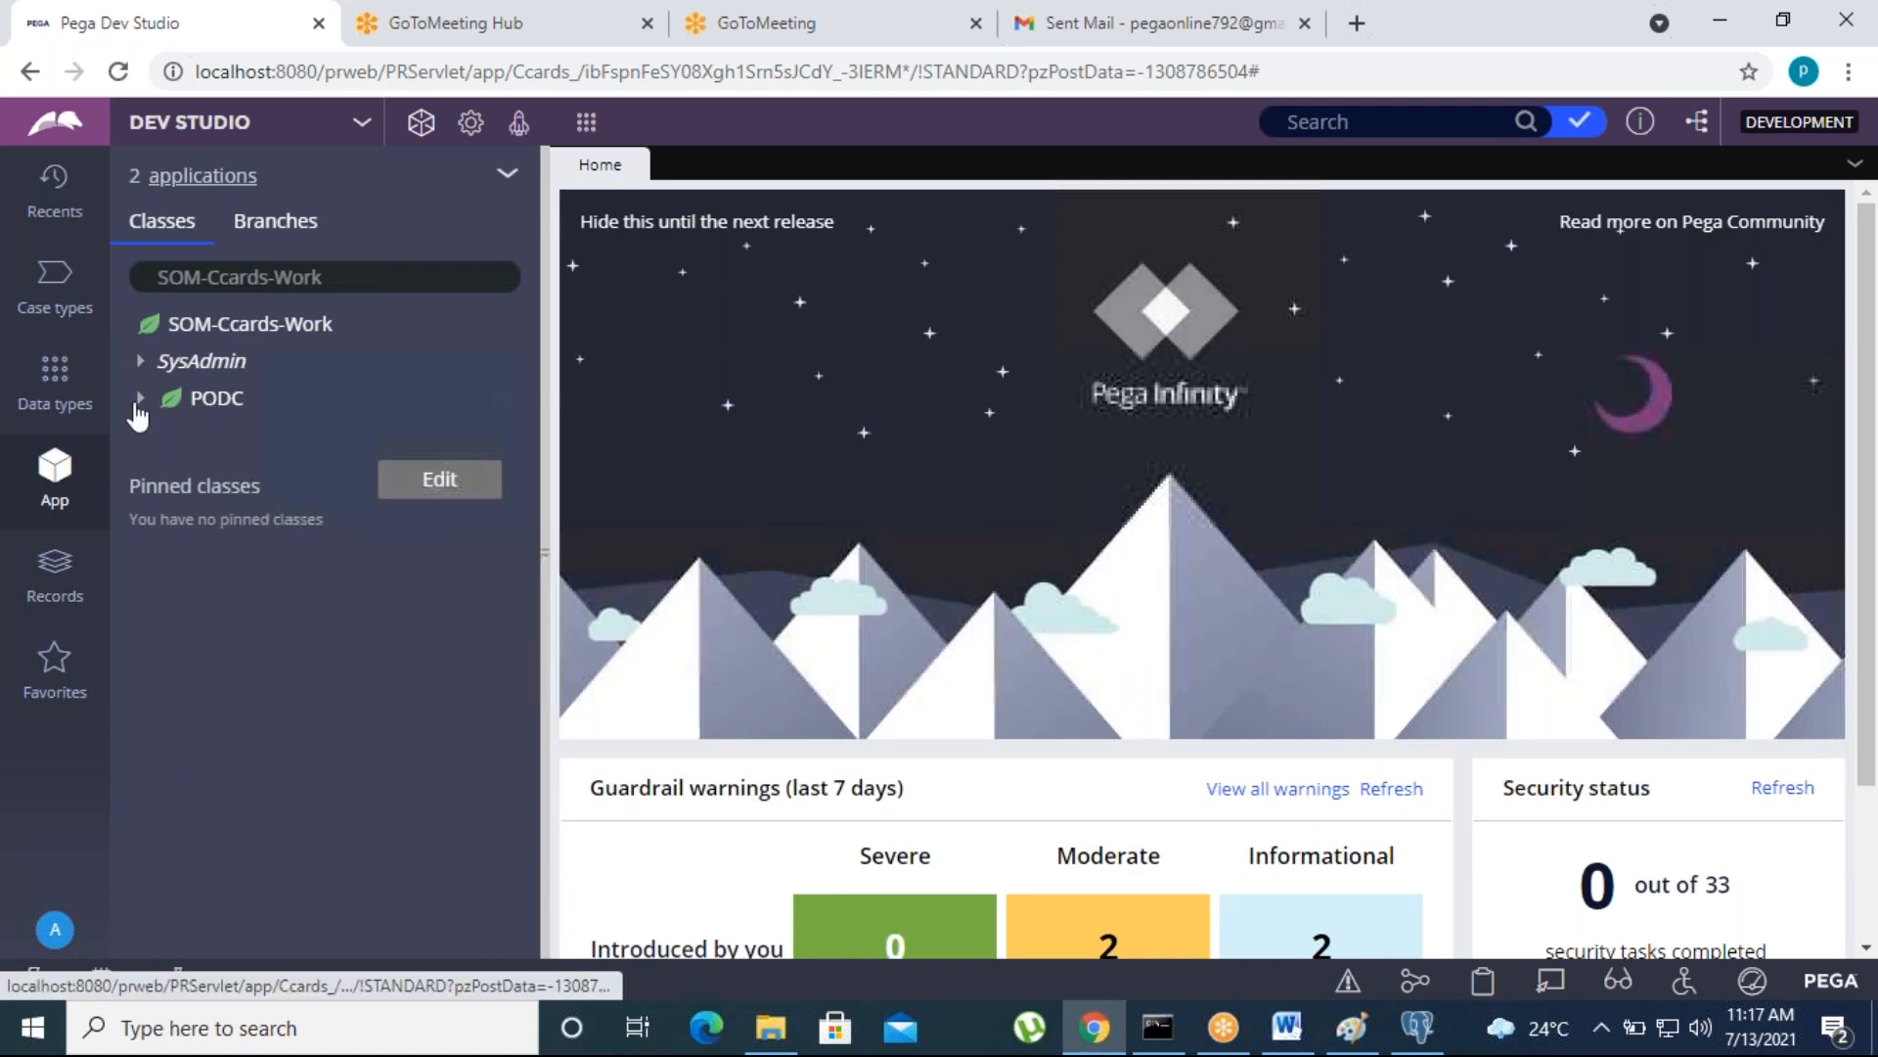
pyautogui.click(215, 399)
pyautogui.click(166, 440)
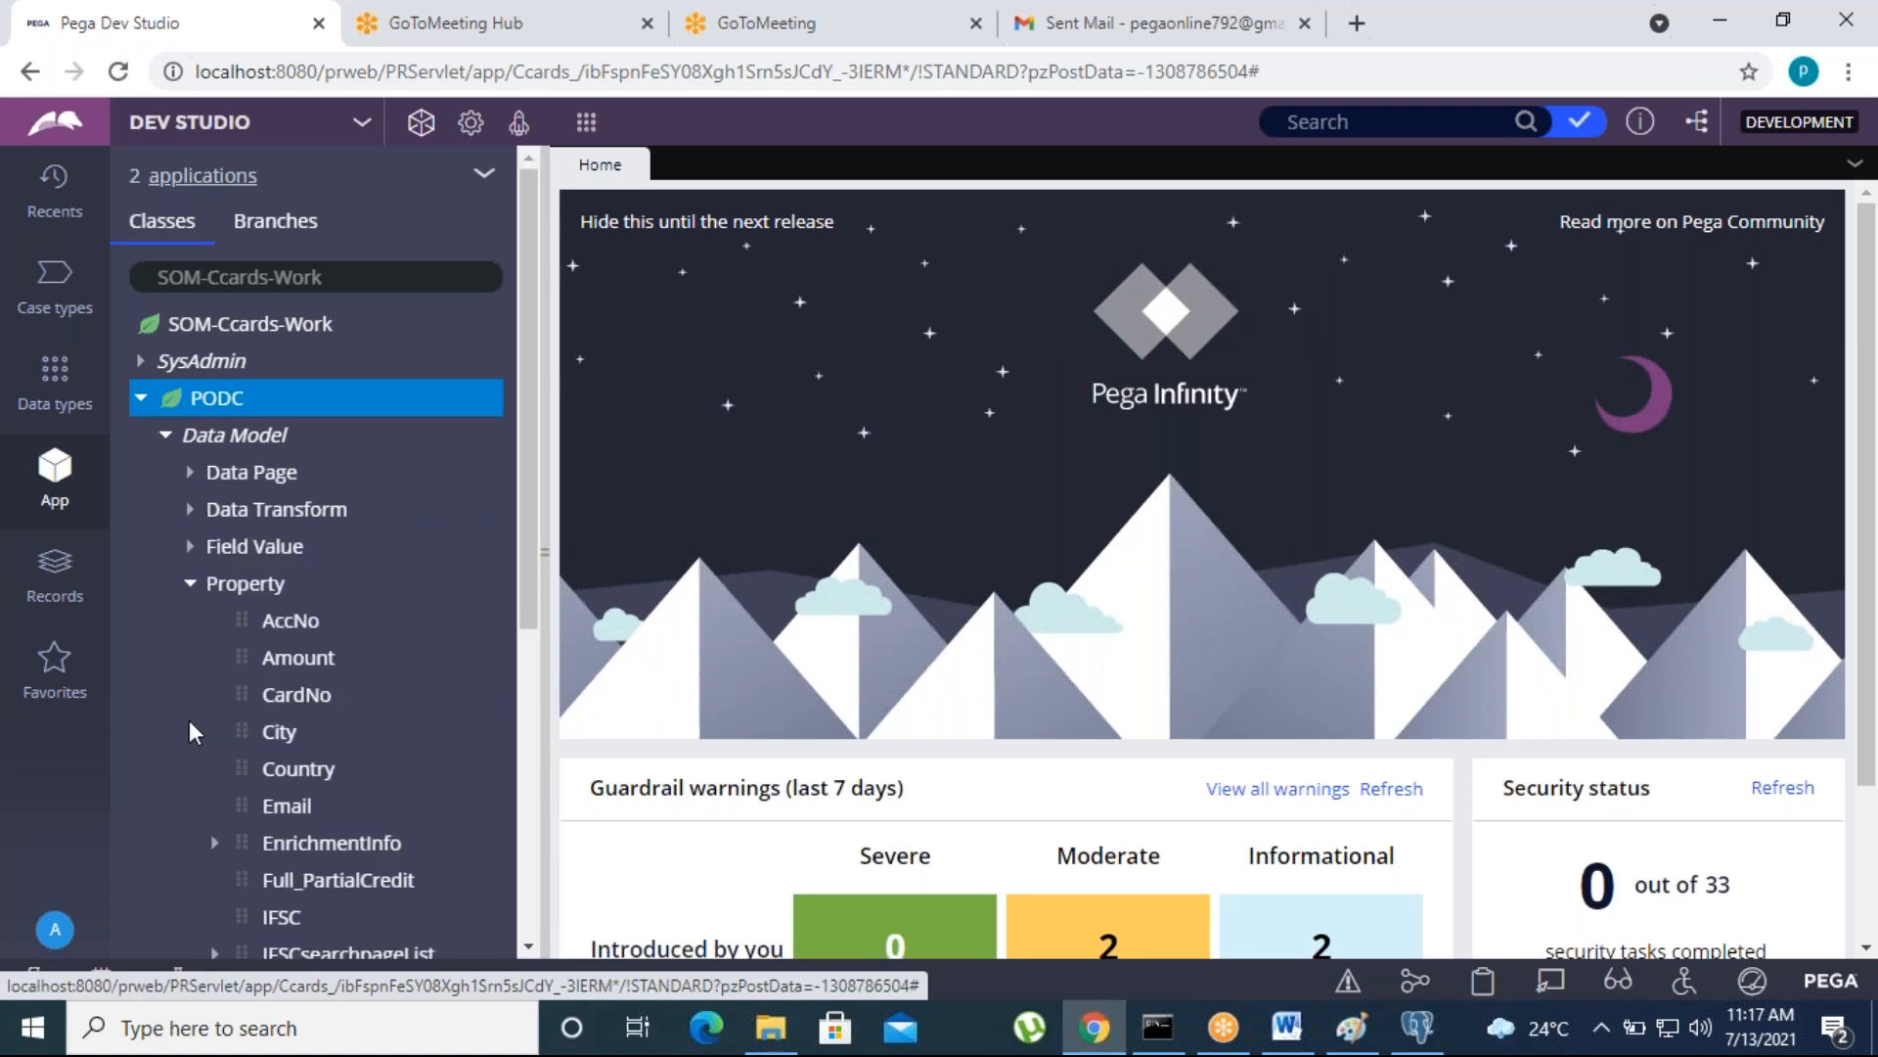
pyautogui.click(165, 434)
pyautogui.click(165, 622)
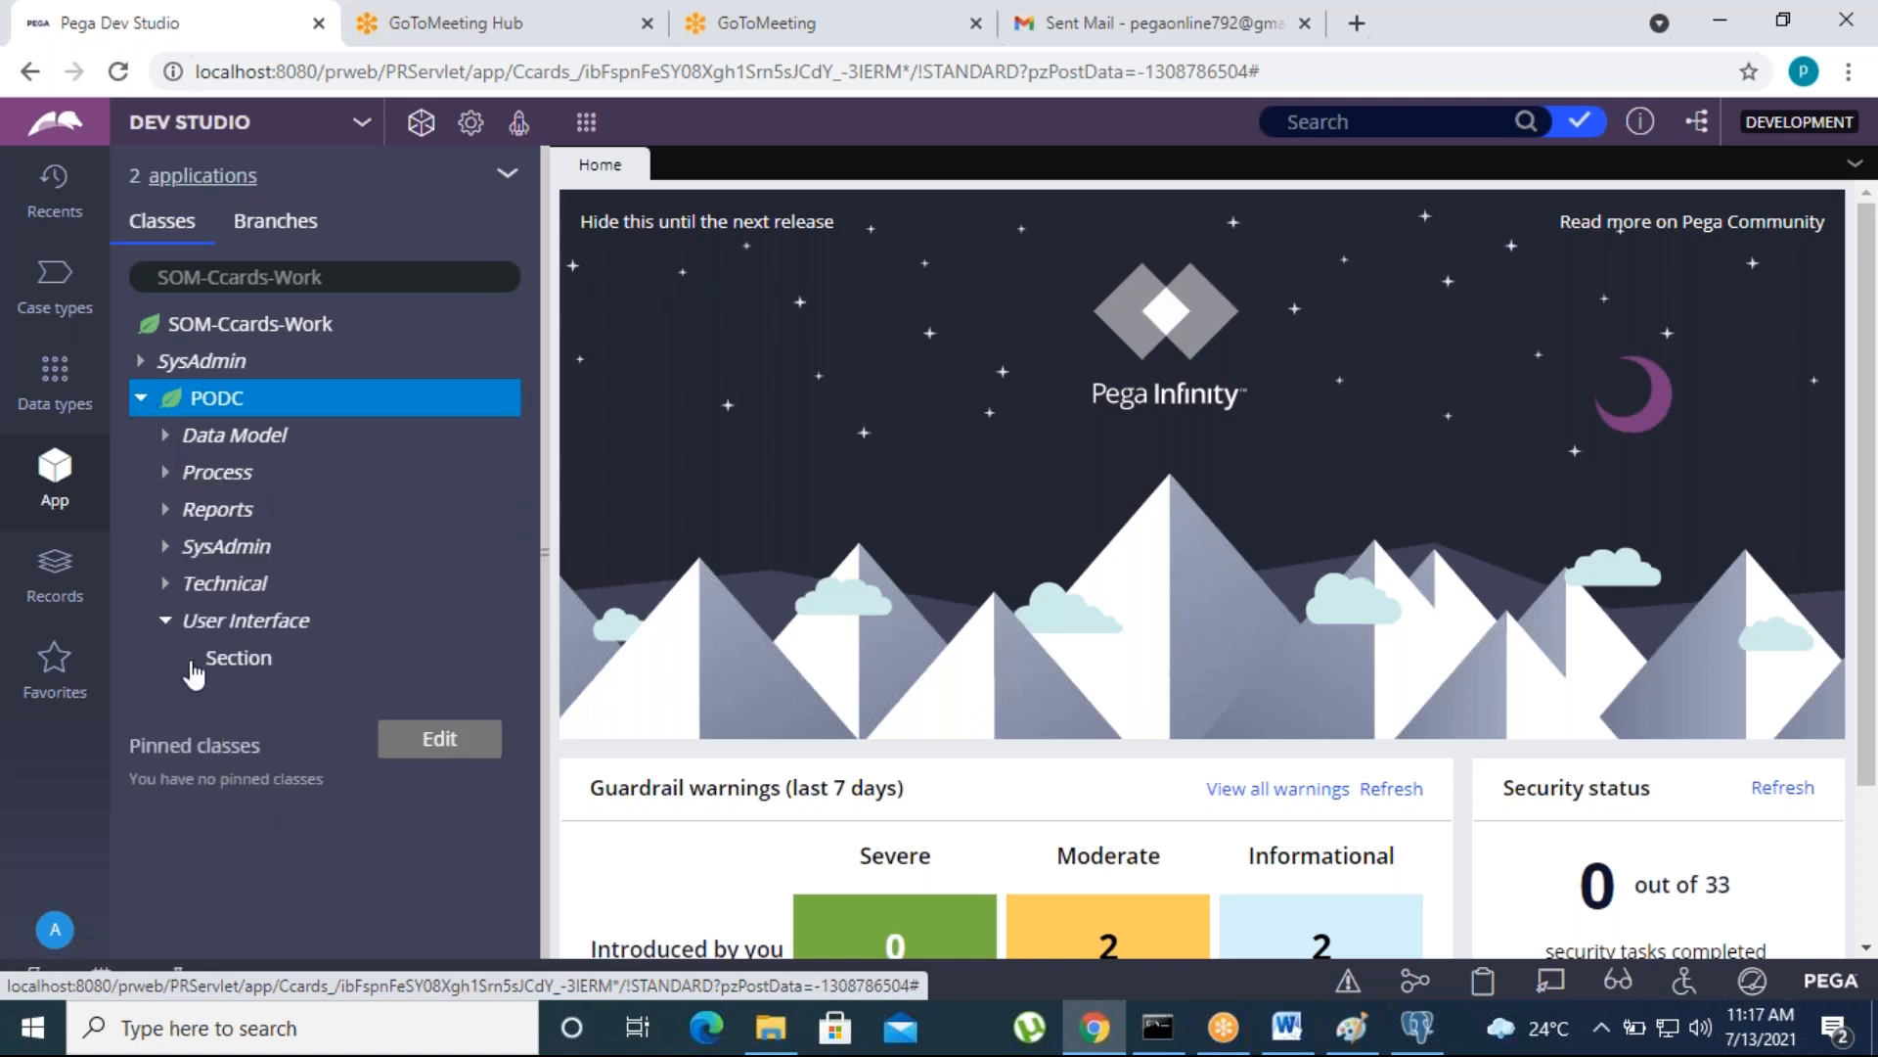
pyautogui.click(192, 660)
pyautogui.click(333, 695)
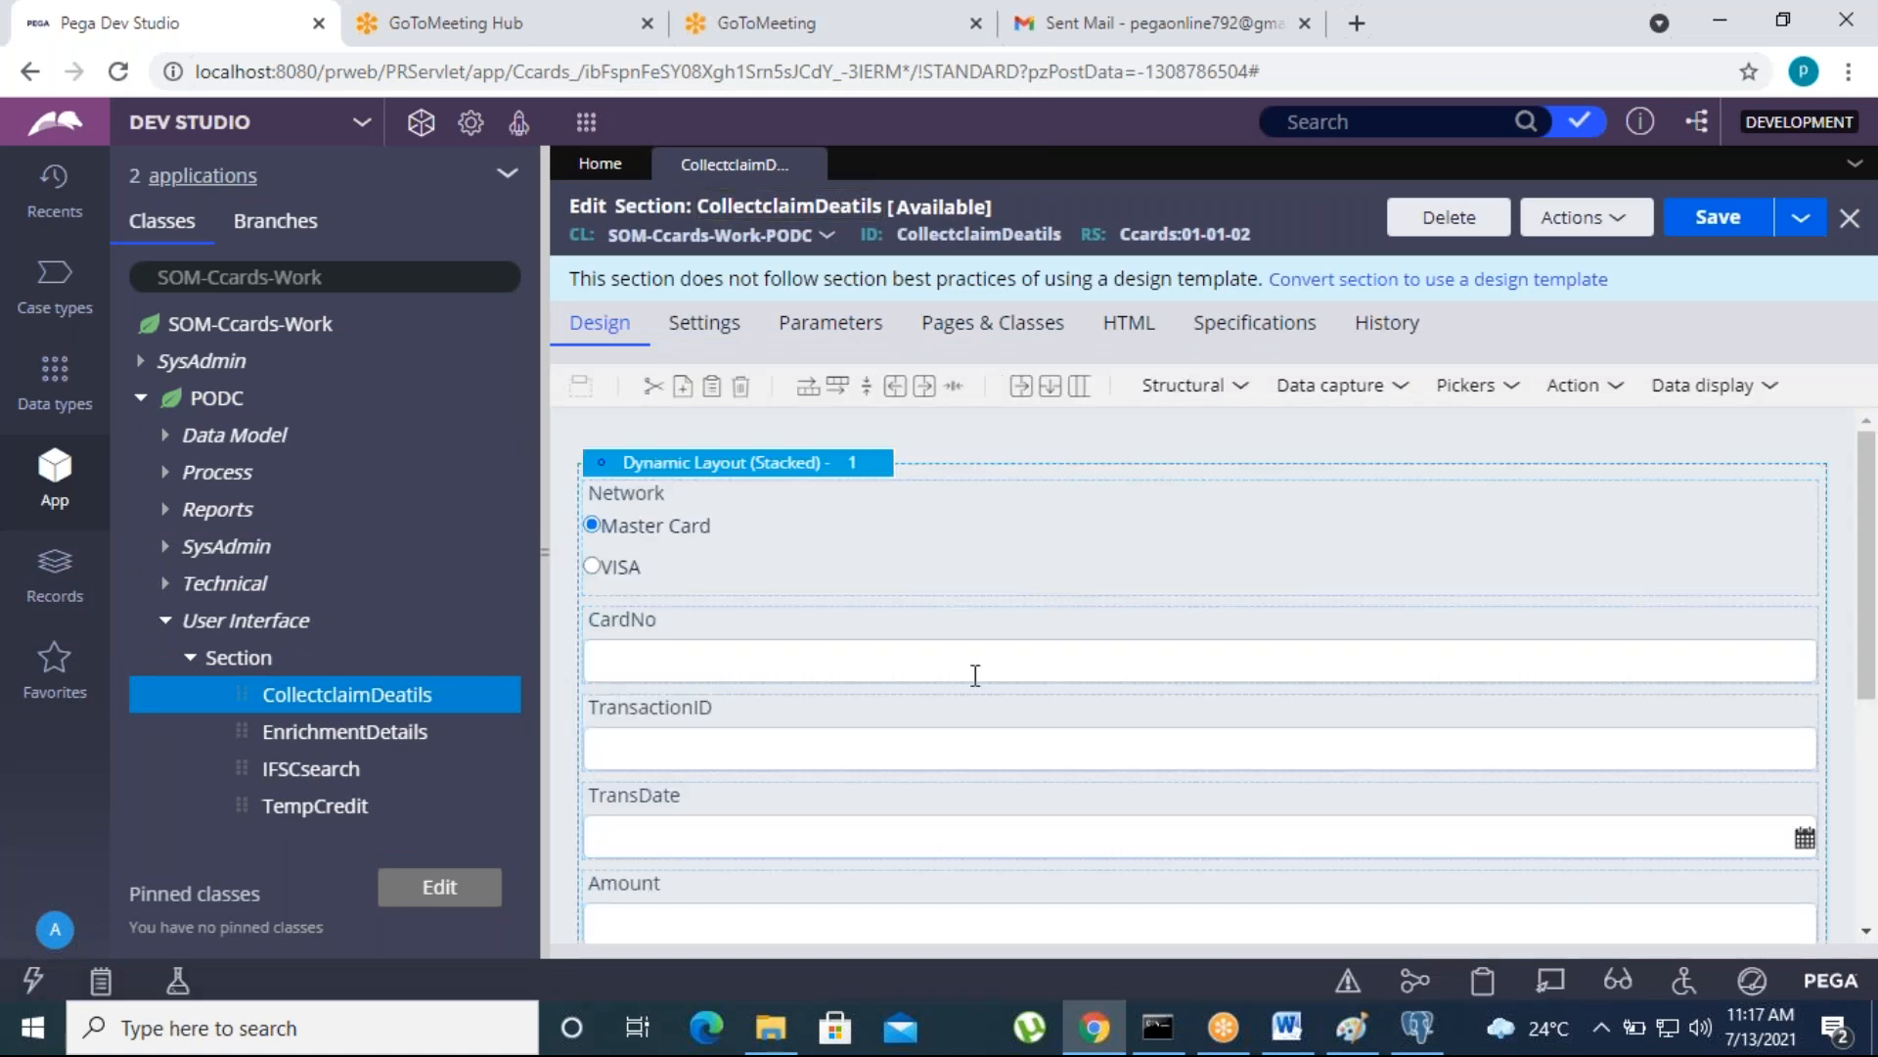
# - Add a Text input control between the CardNo and TransactionID fields of the section
pyautogui.scroll(-2, 1036, 744)
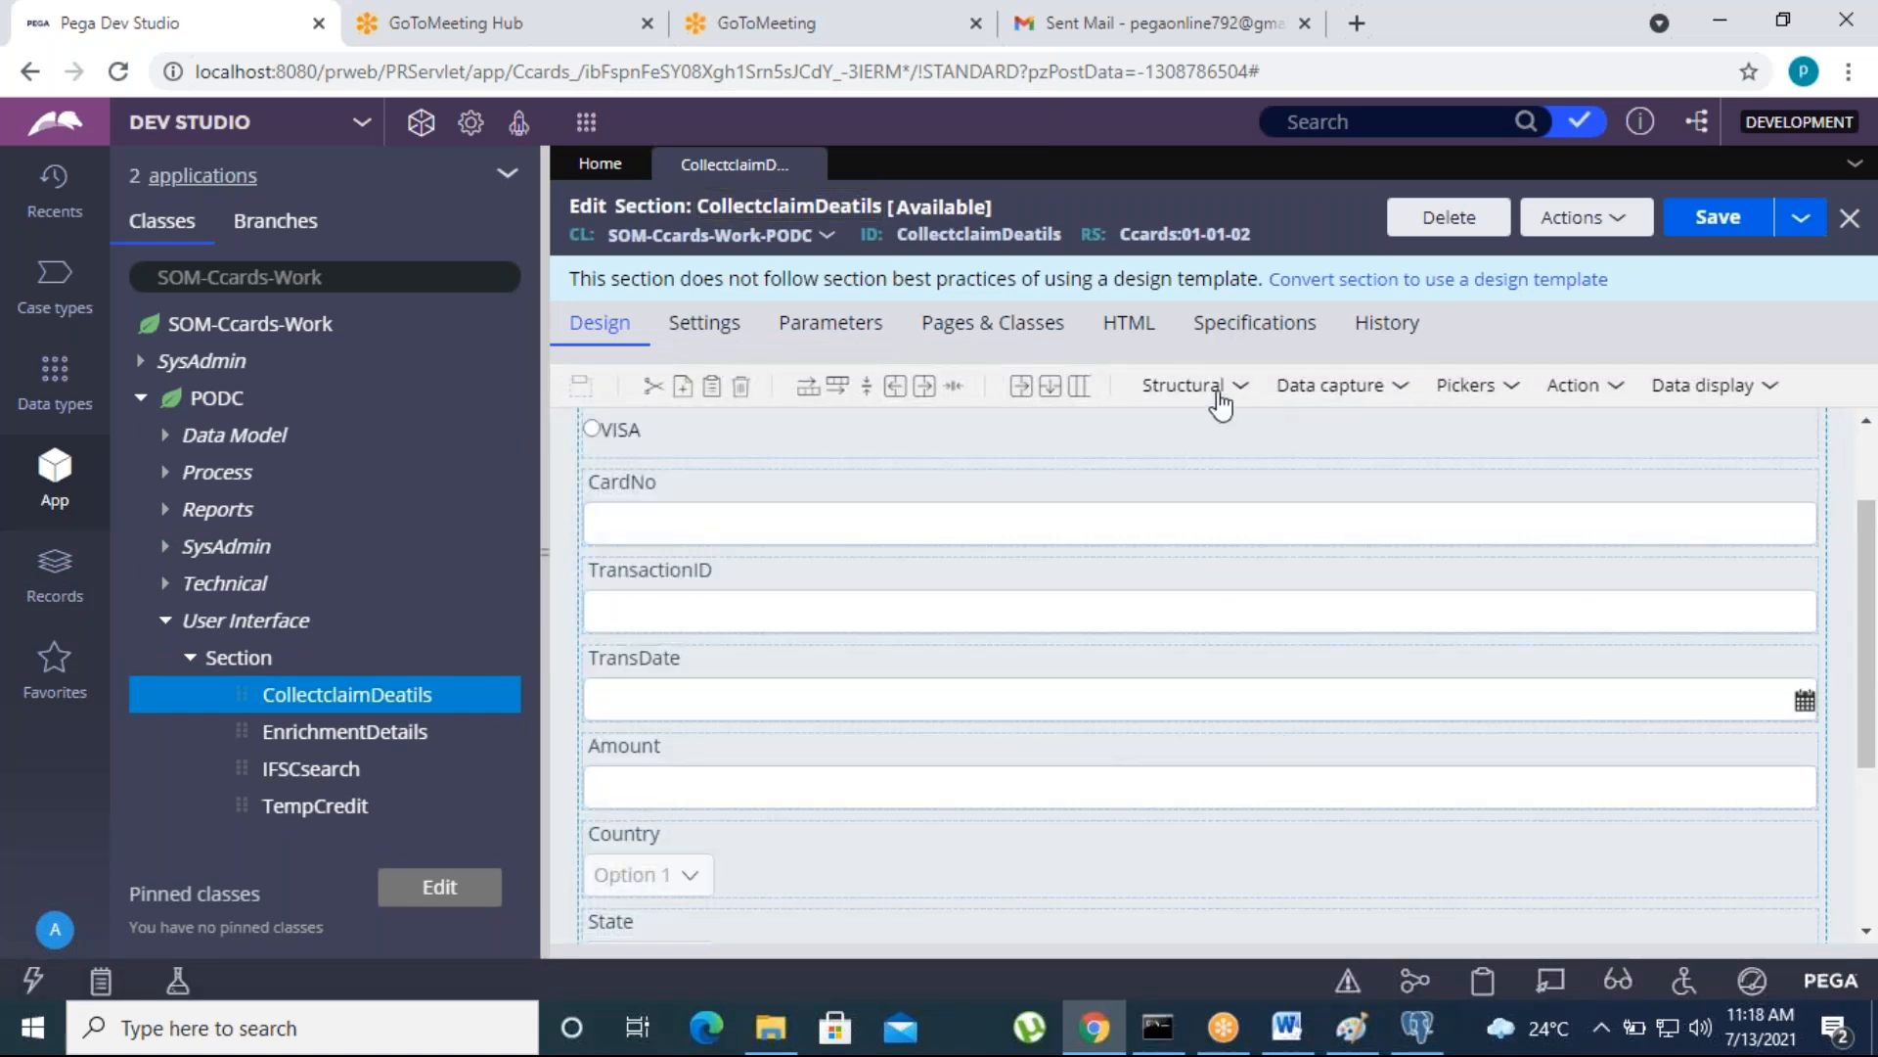
pyautogui.click(1214, 394)
pyautogui.click(1095, 427)
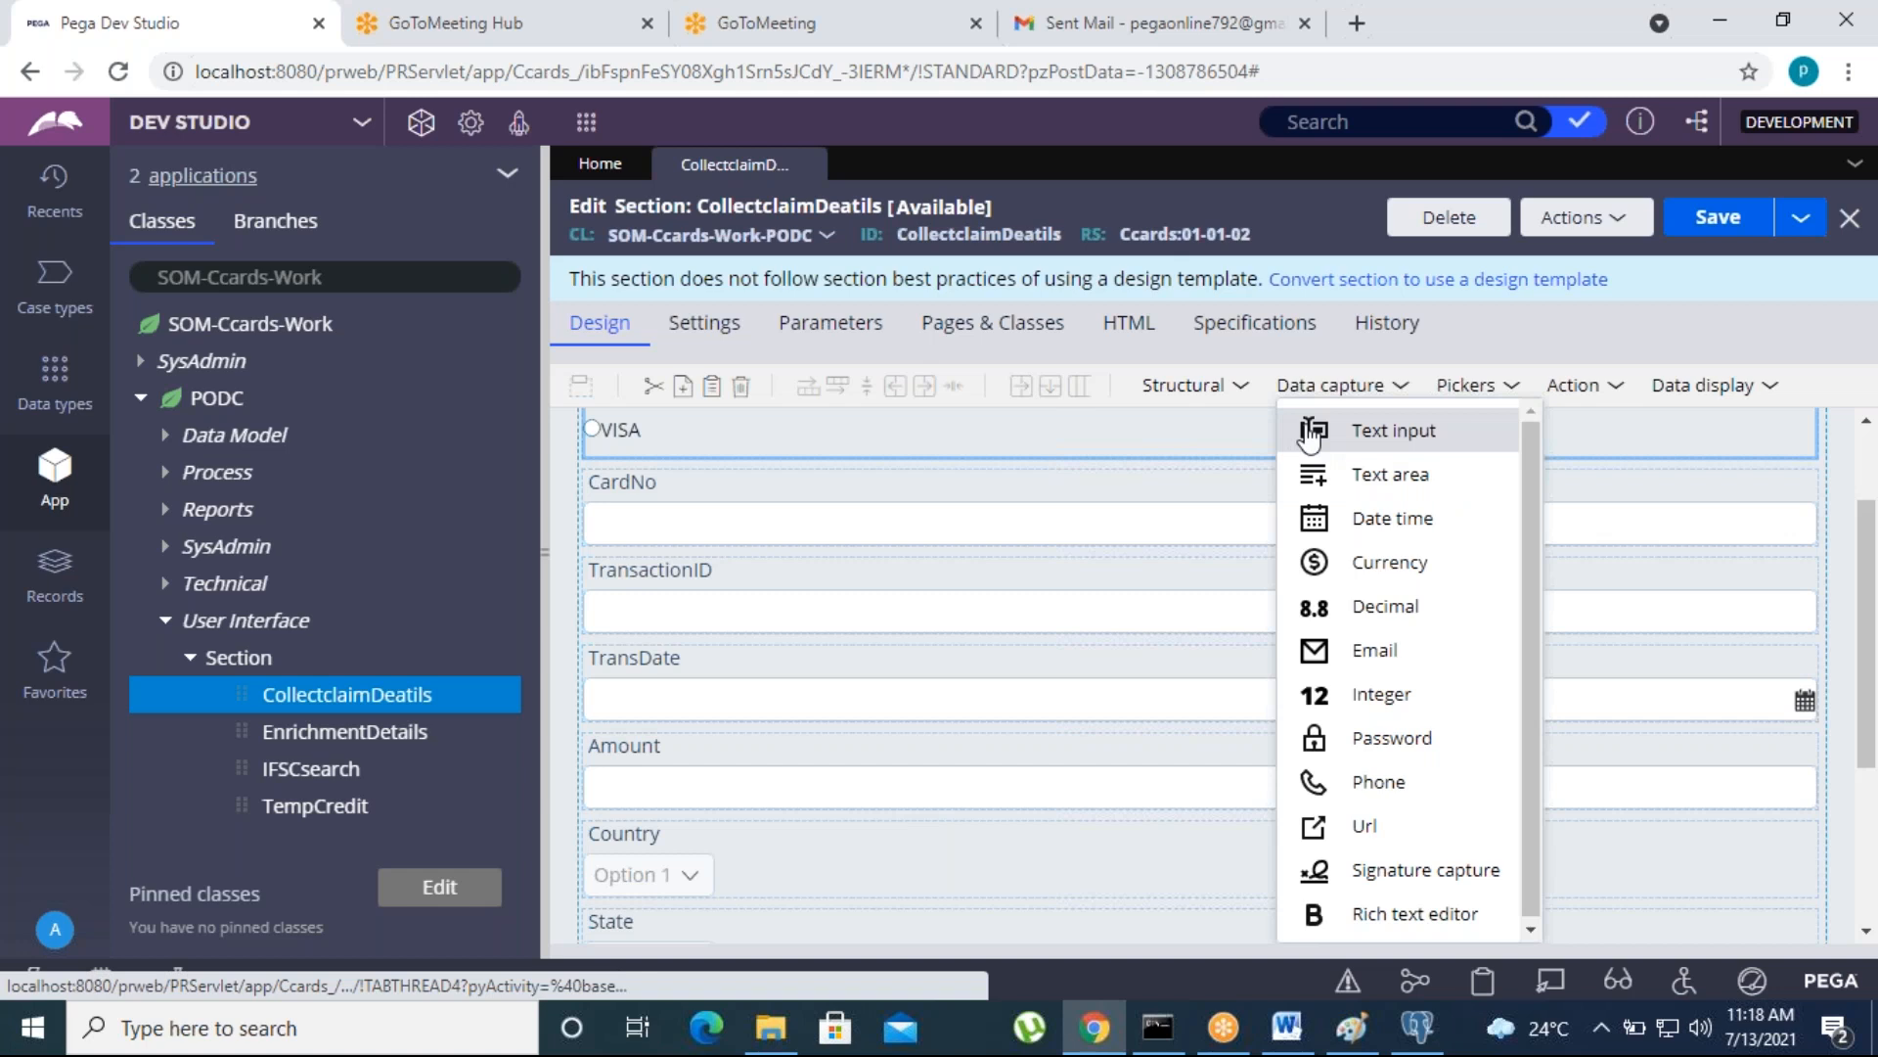
pyautogui.moveTo(1310, 437); pyautogui.dragTo(707, 585)
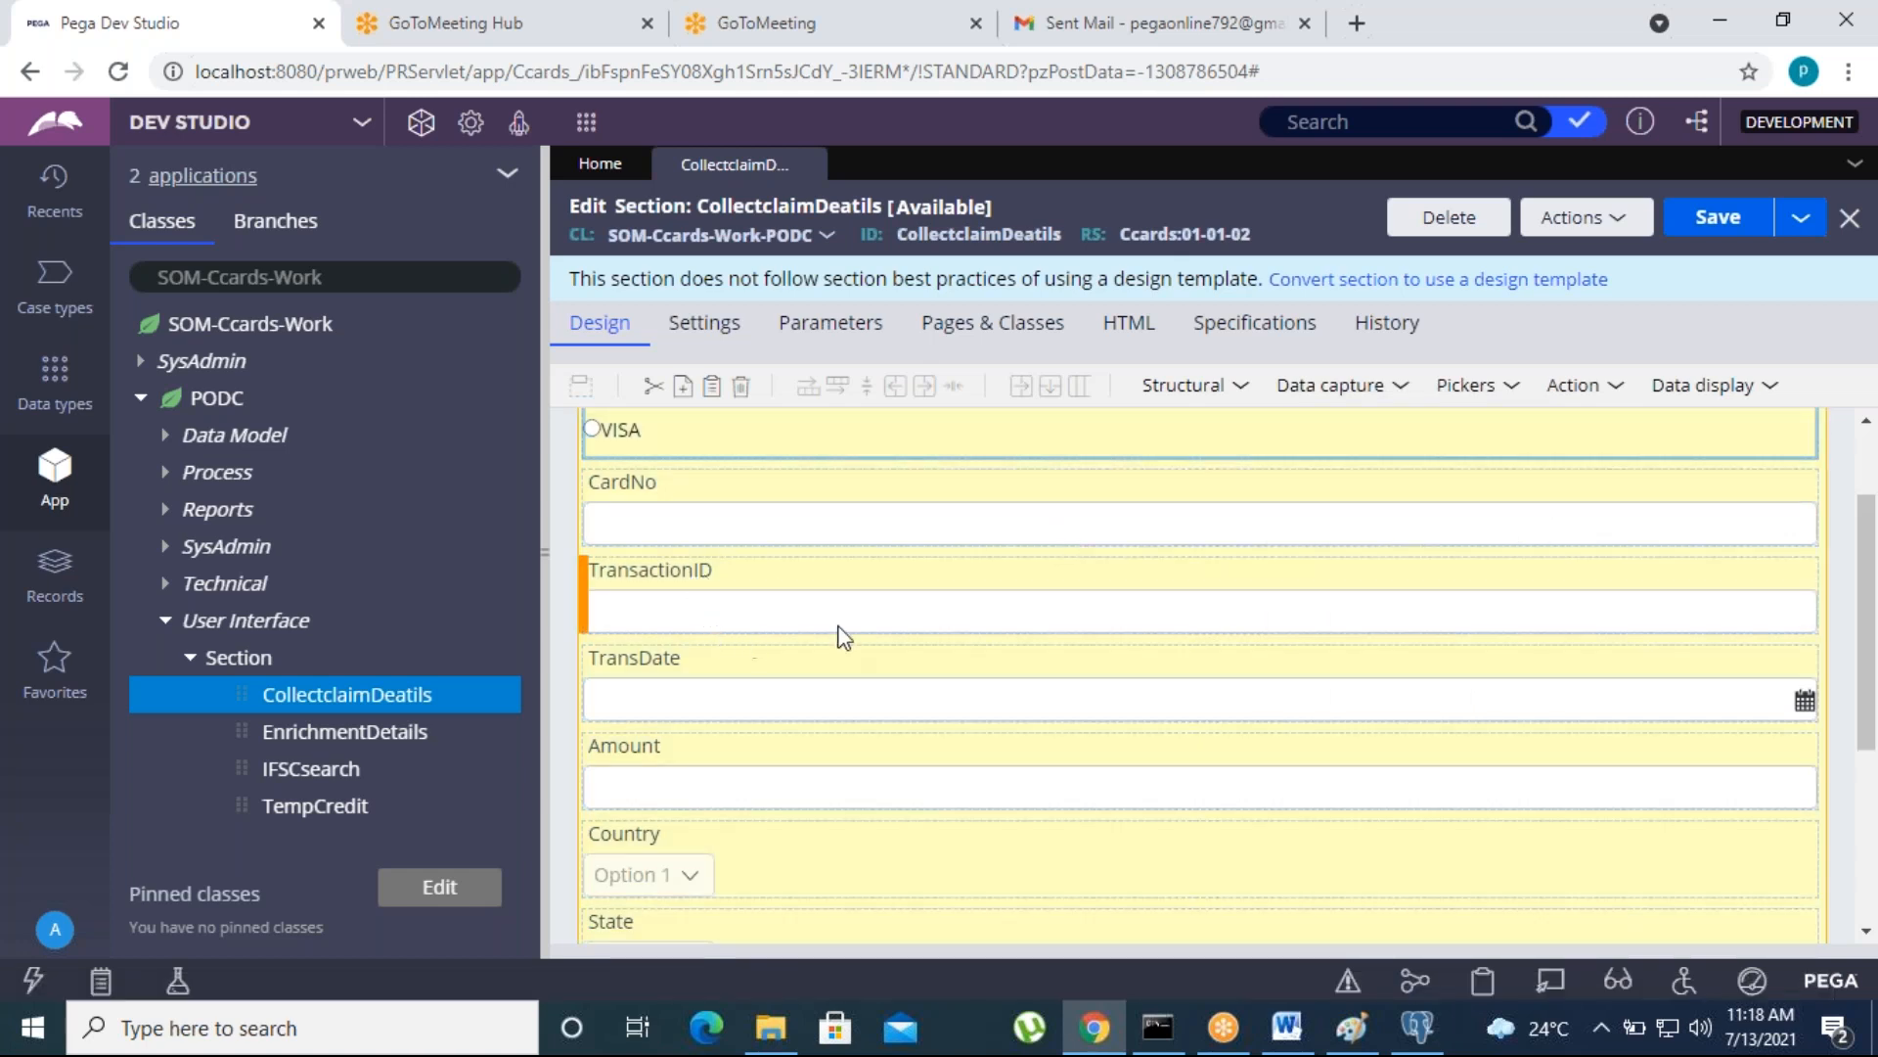
pyautogui.moveTo(838, 637); pyautogui.dragTo(817, 647)
# - Bind the new text input to the .Email property in its cell properties
pyautogui.doubleClick(945, 615)
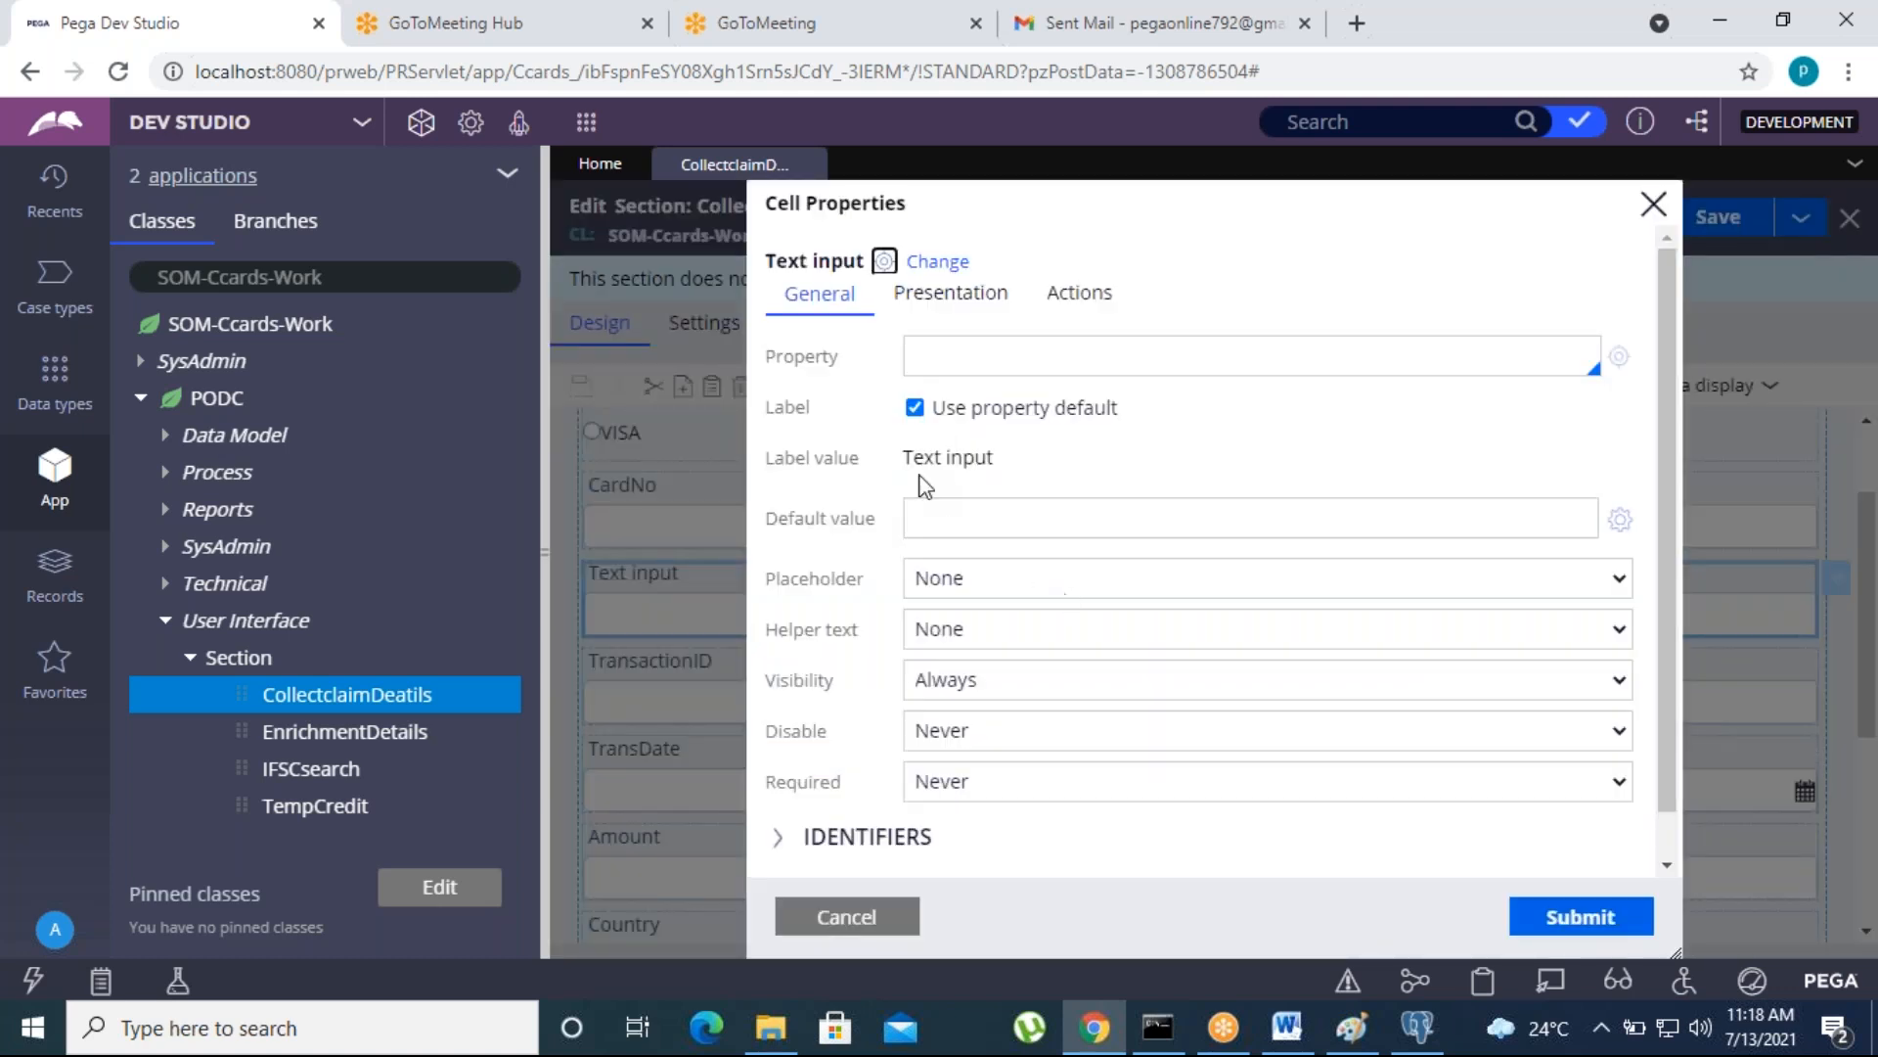
pyautogui.click(939, 366)
pyautogui.write('.E')
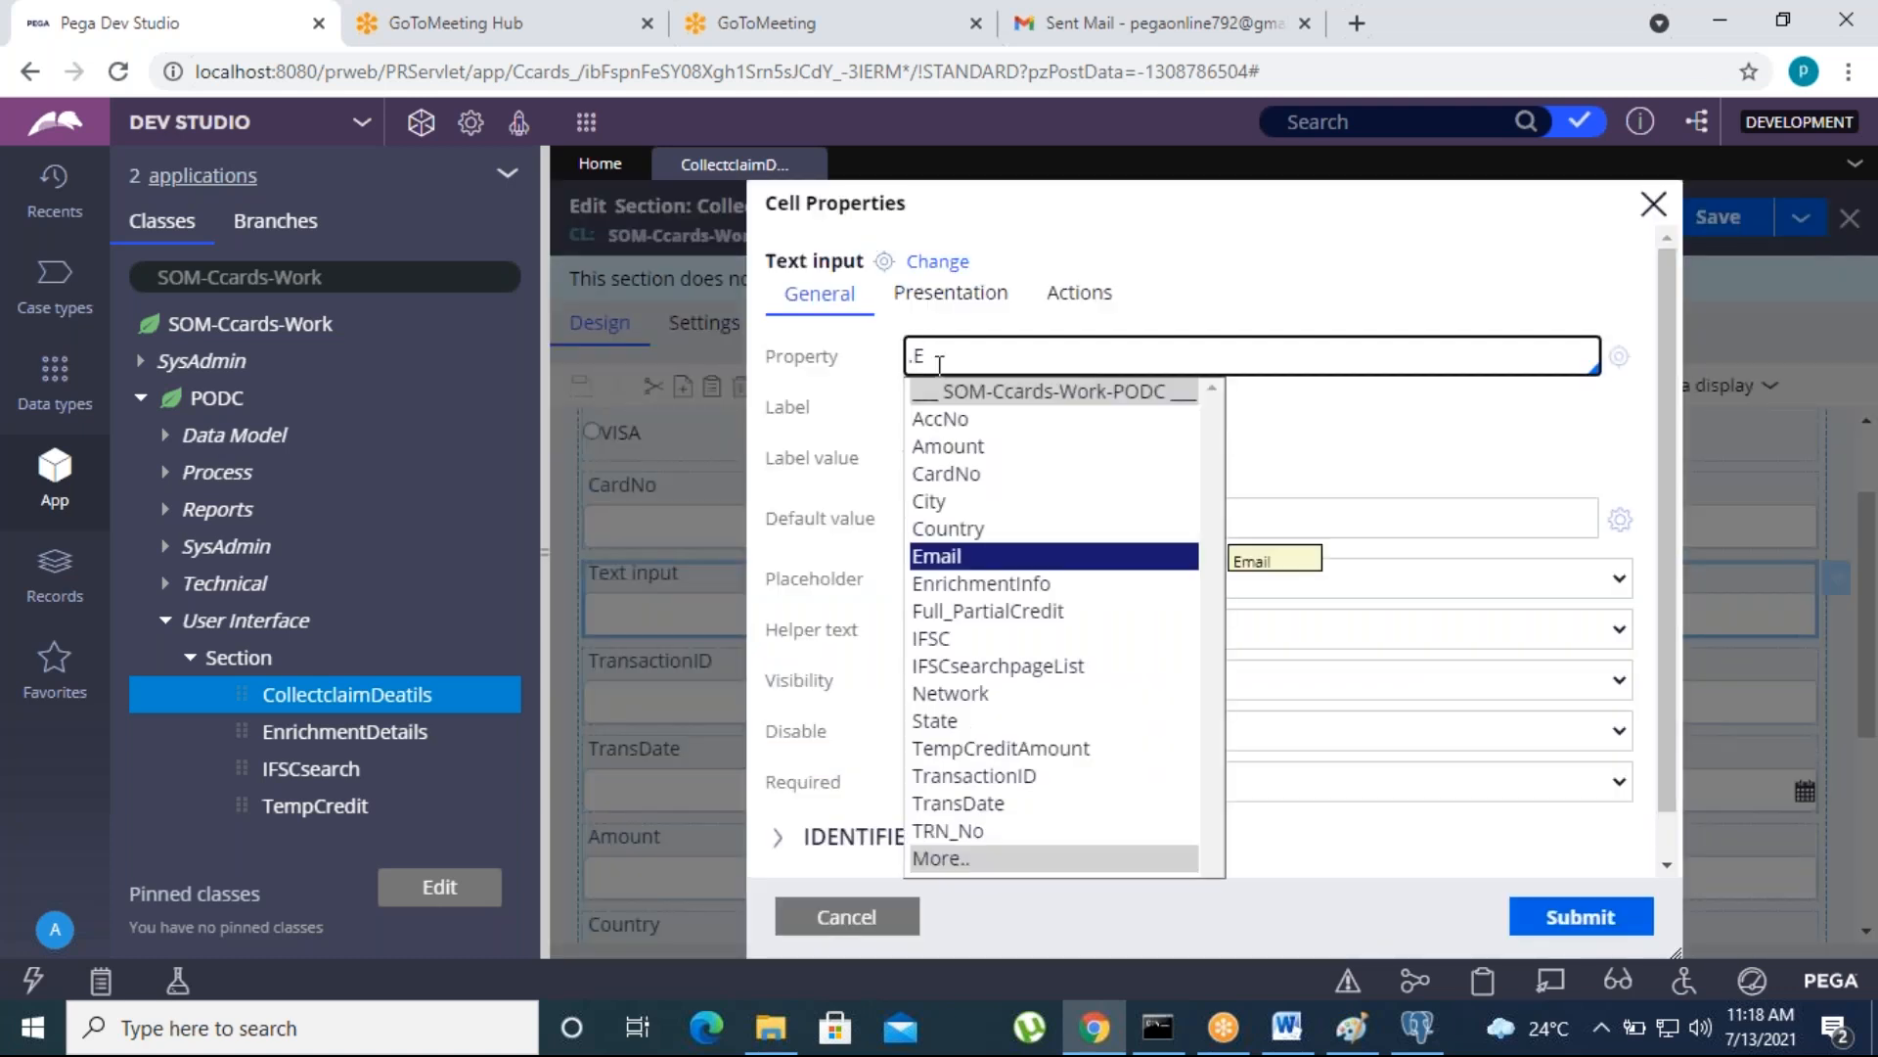
pyautogui.press('Return')
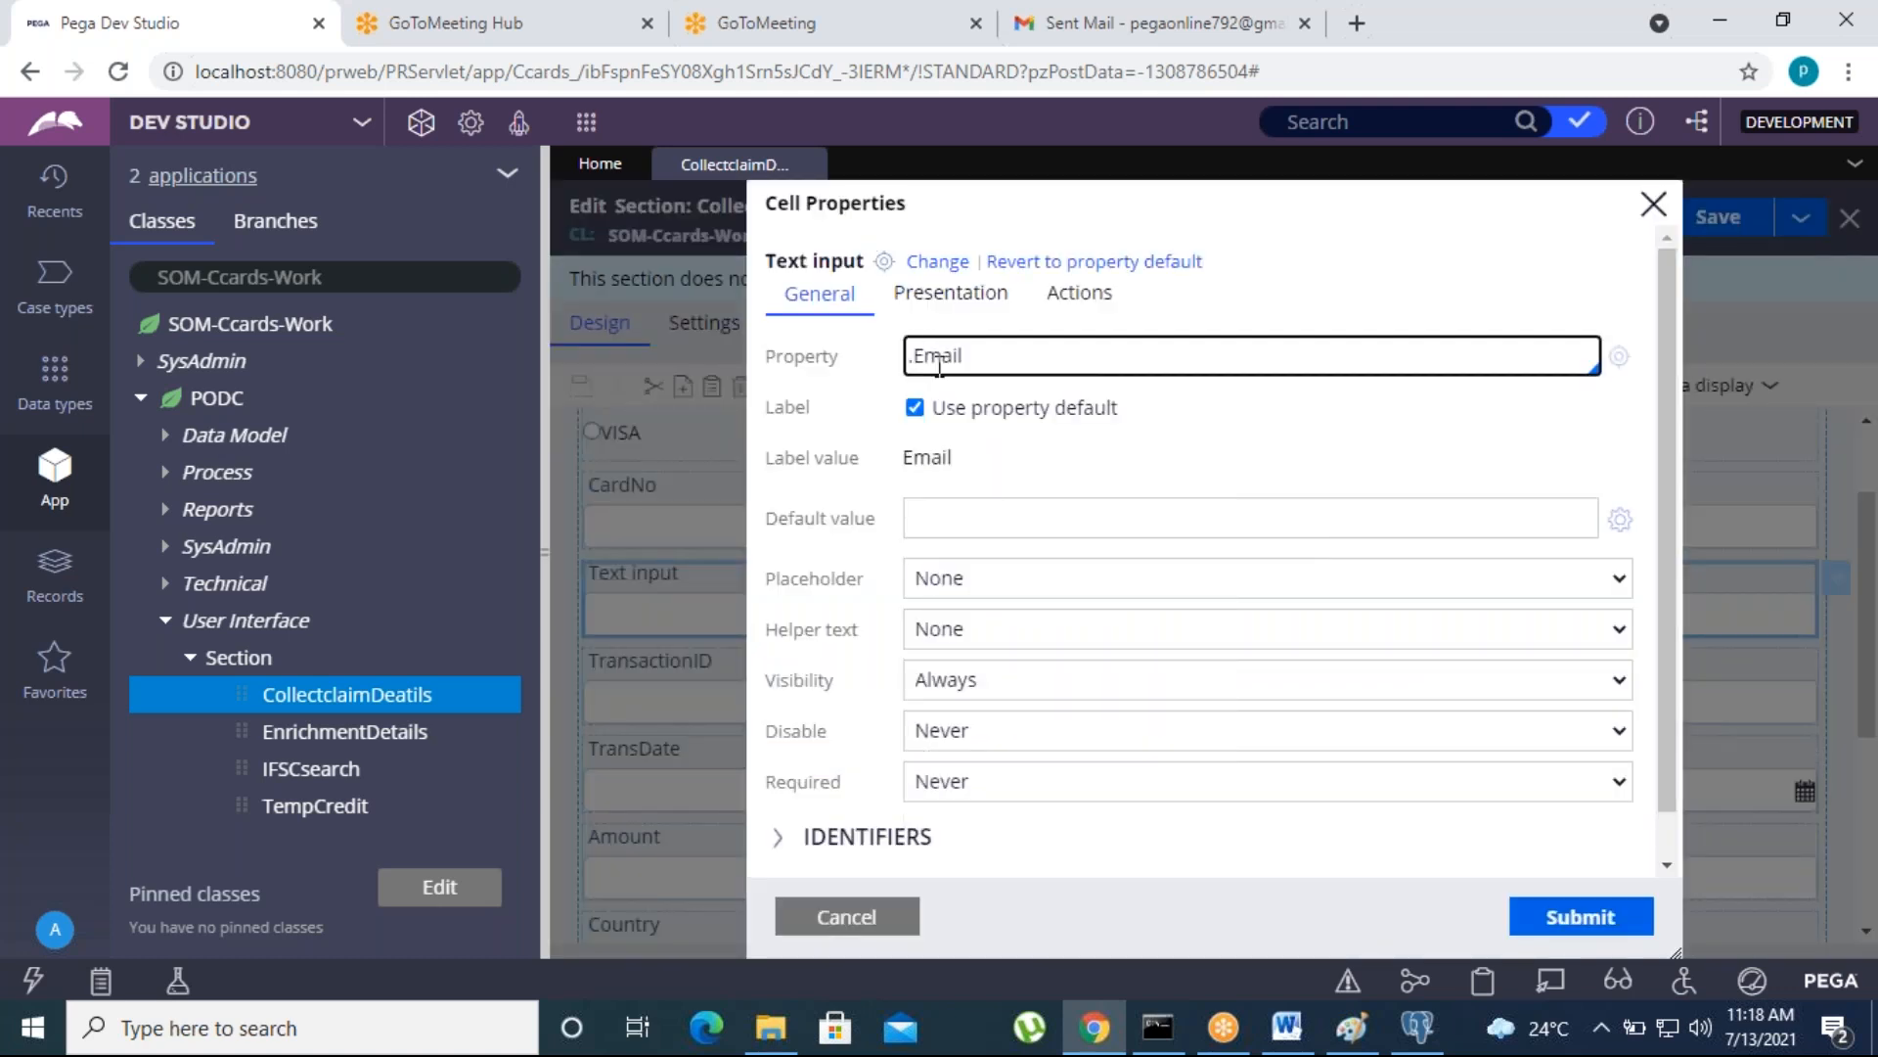
# - Open the Email property rule, save a copy into ruleset Ccards 01-01-02 despite the duplicate warning, and close the original
pyautogui.click(1621, 356)
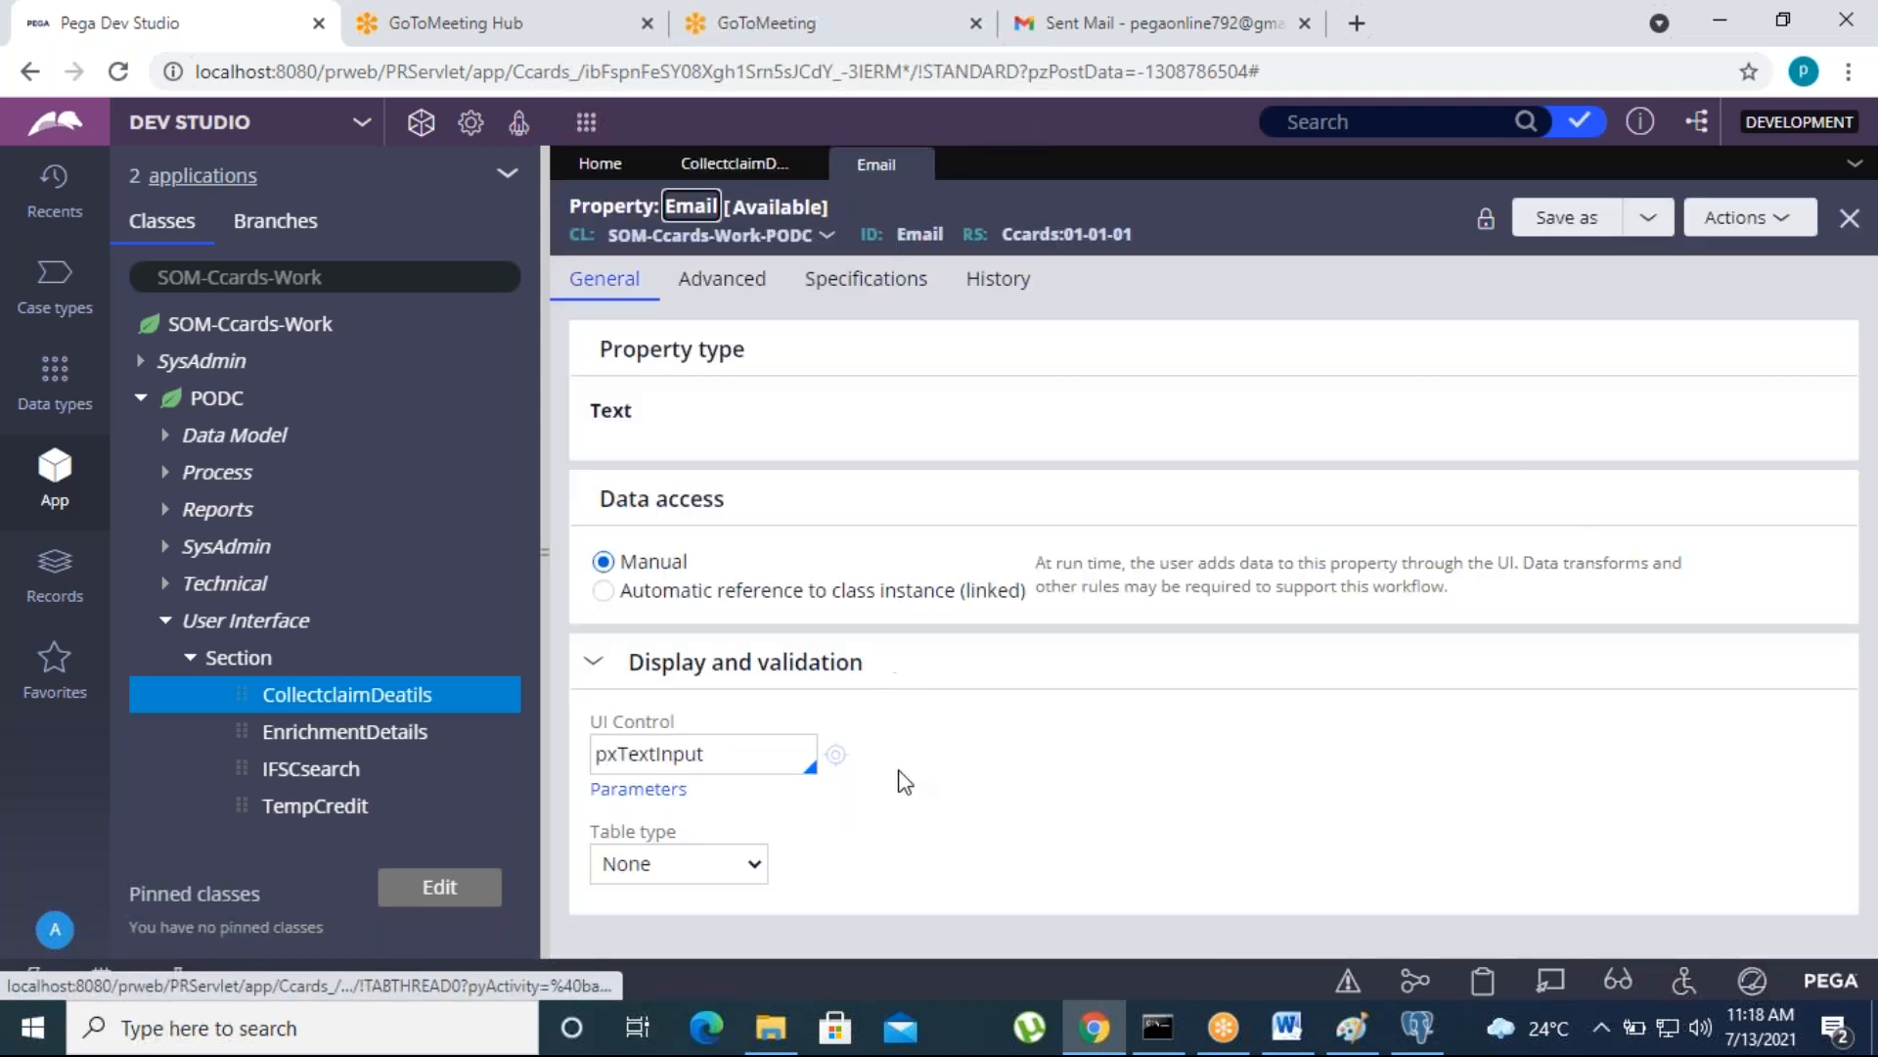
pyautogui.click(687, 293)
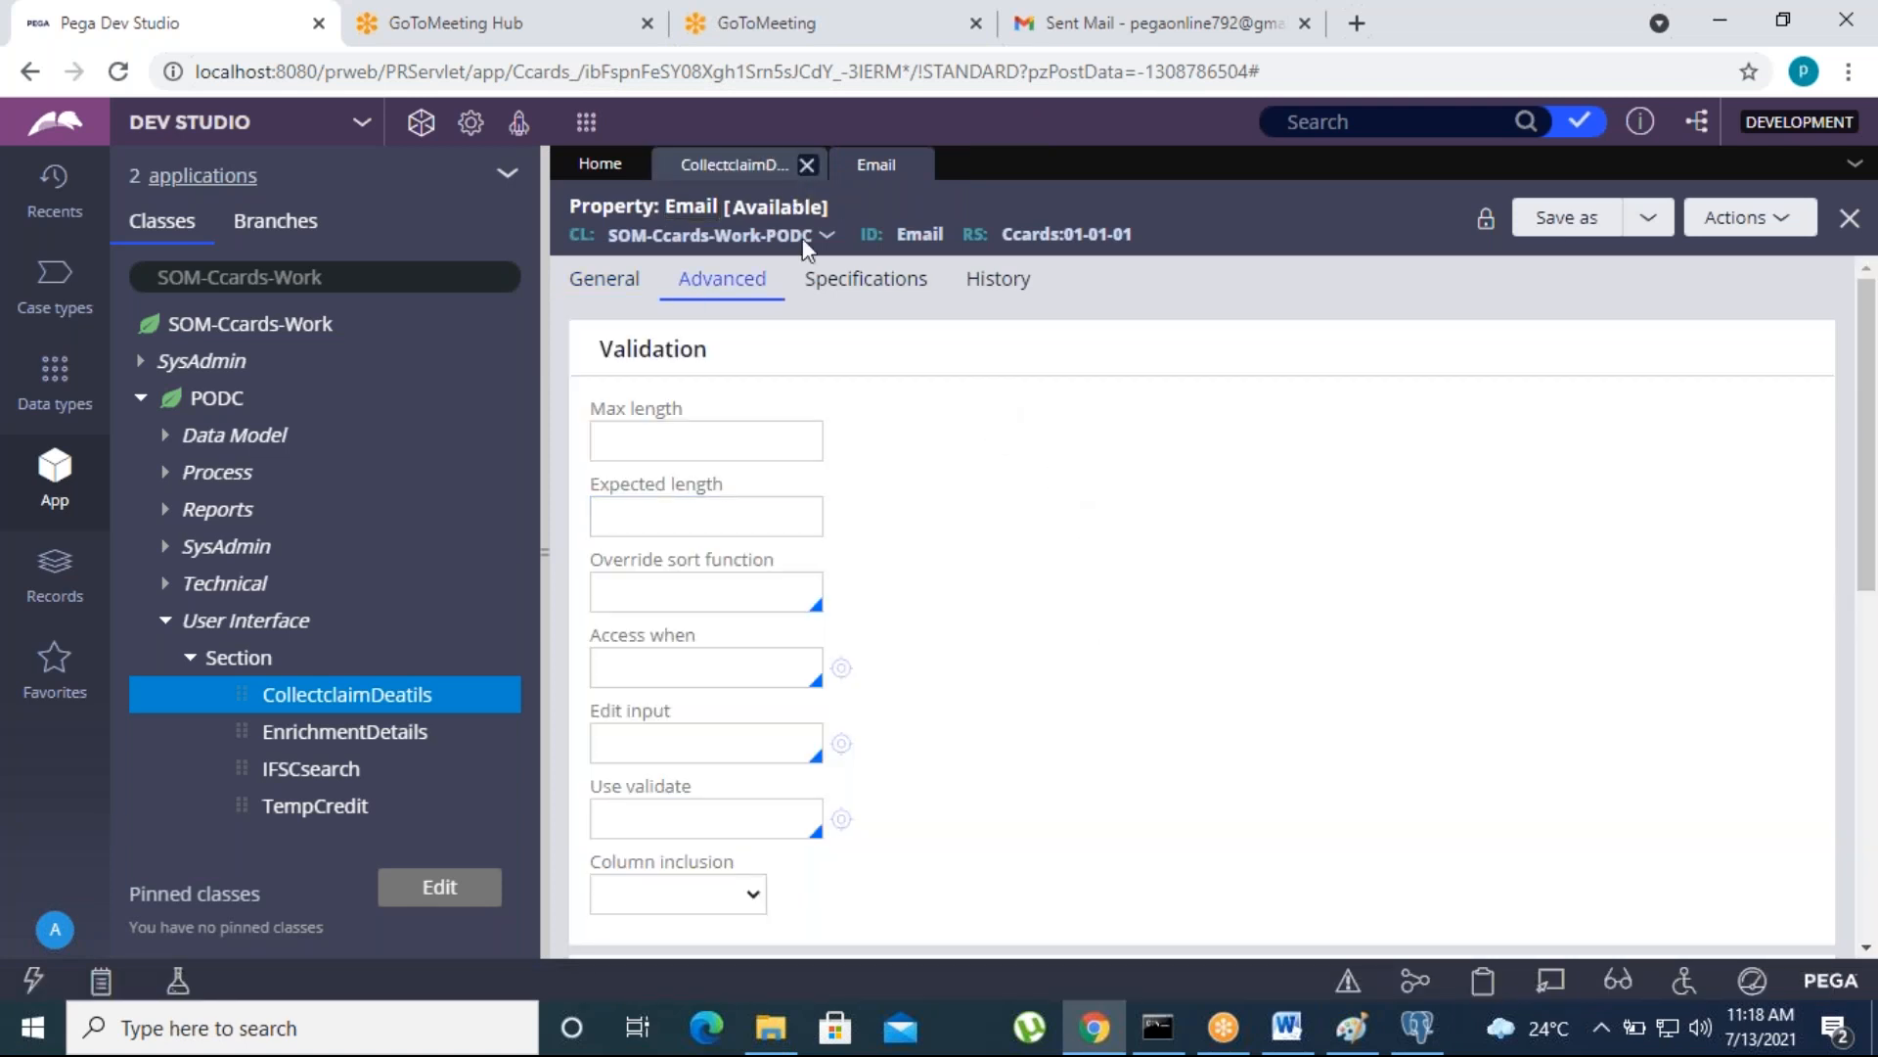
pyautogui.click(611, 286)
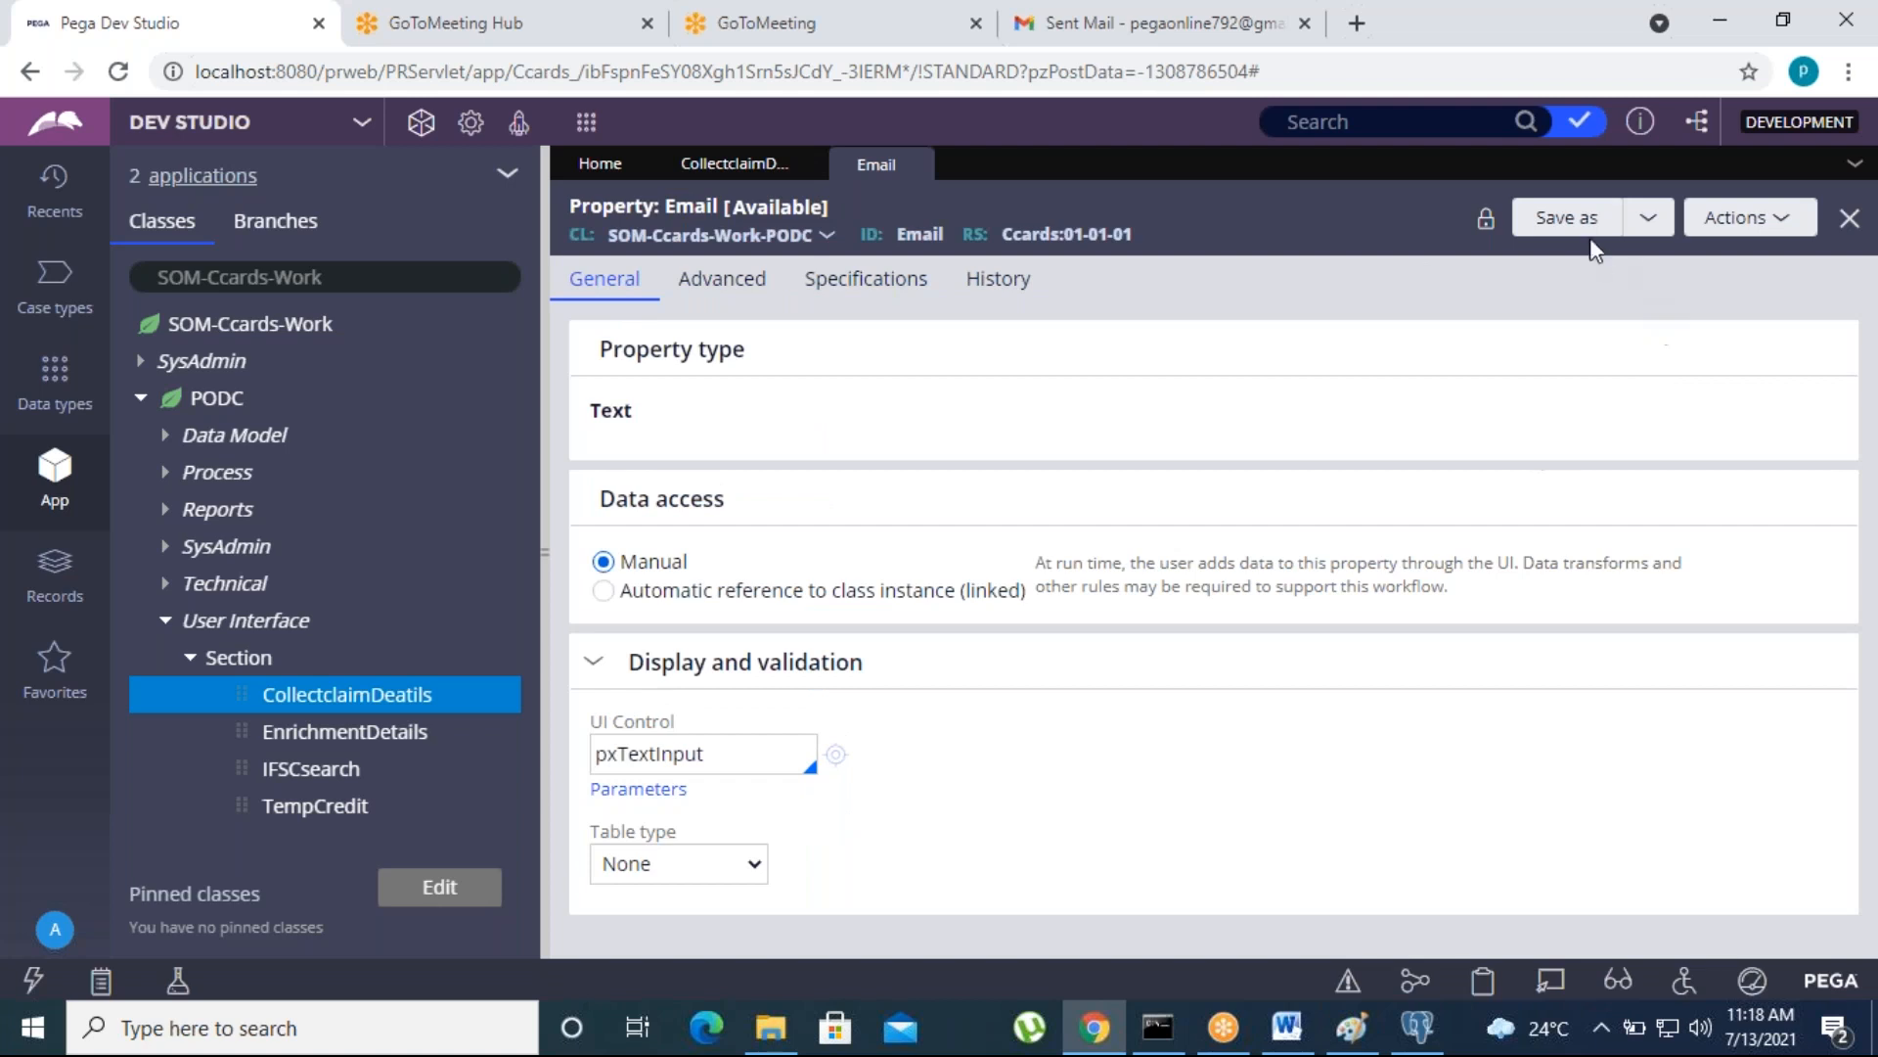
pyautogui.click(1572, 218)
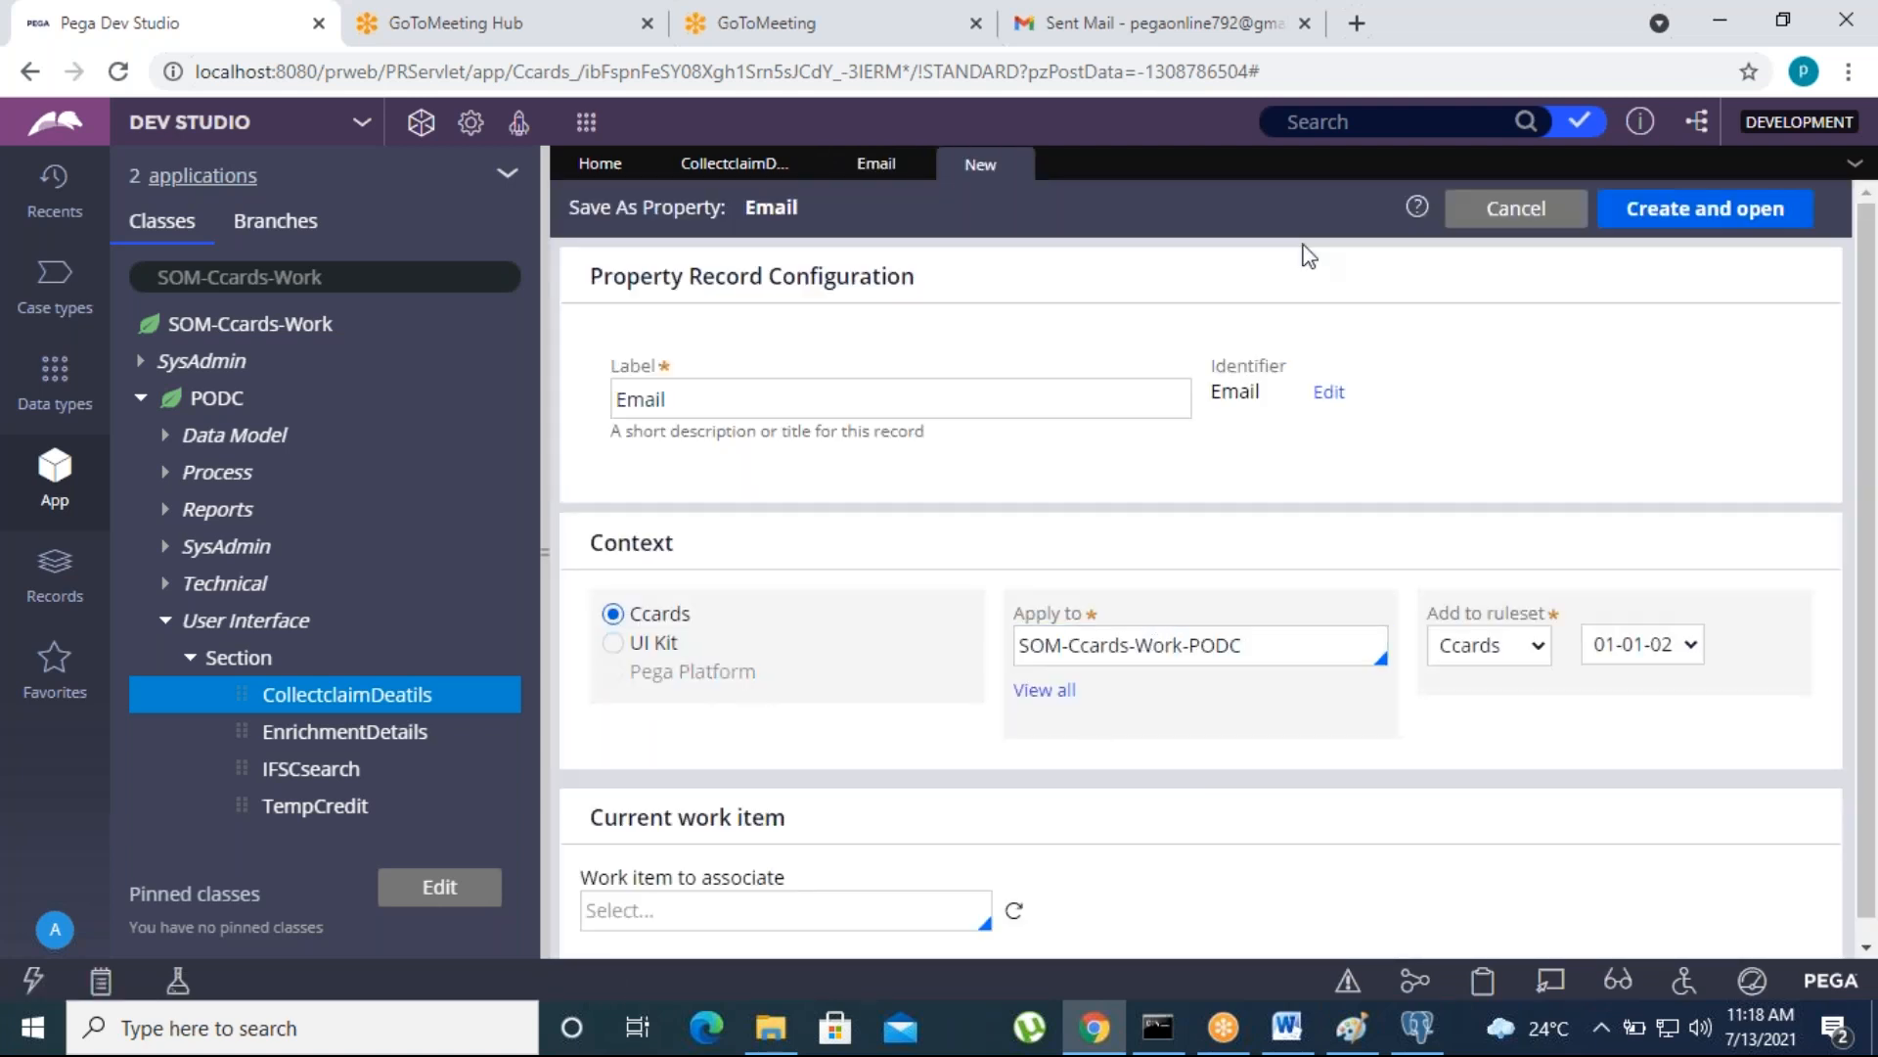
pyautogui.click(1656, 227)
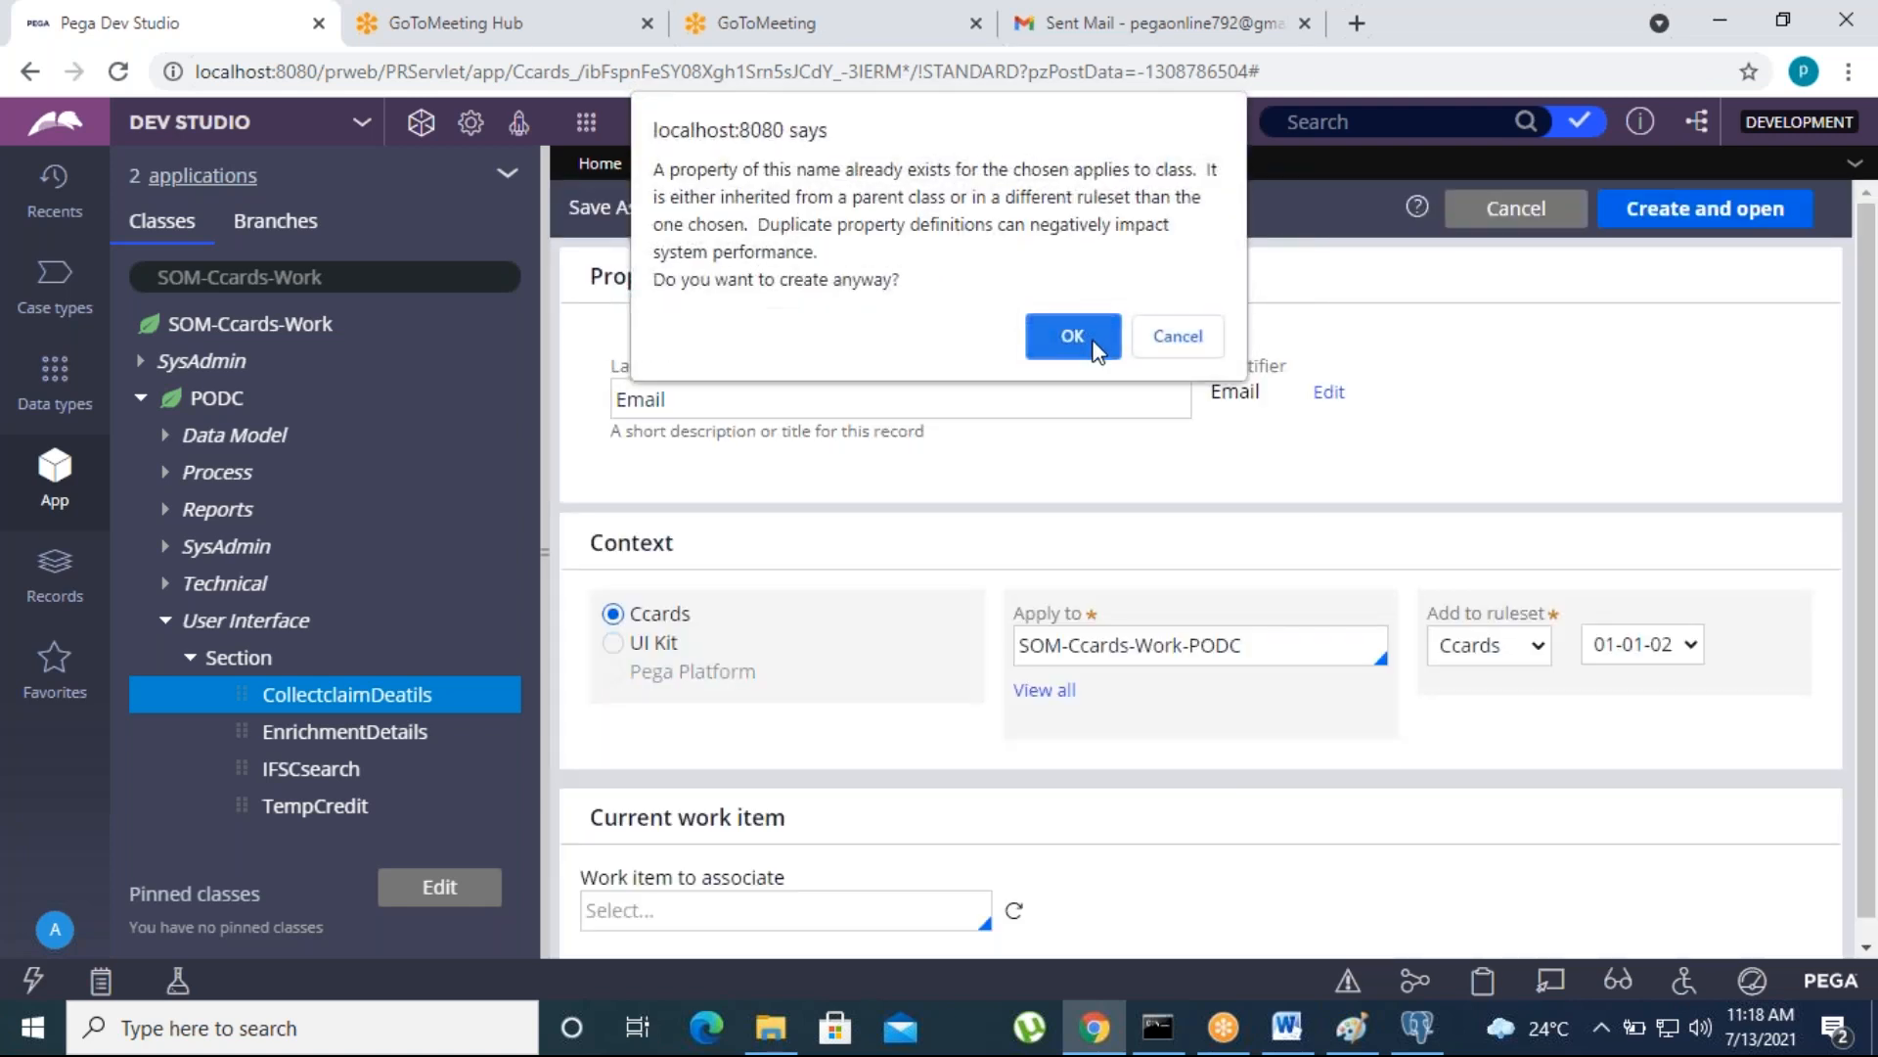
pyautogui.click(1073, 335)
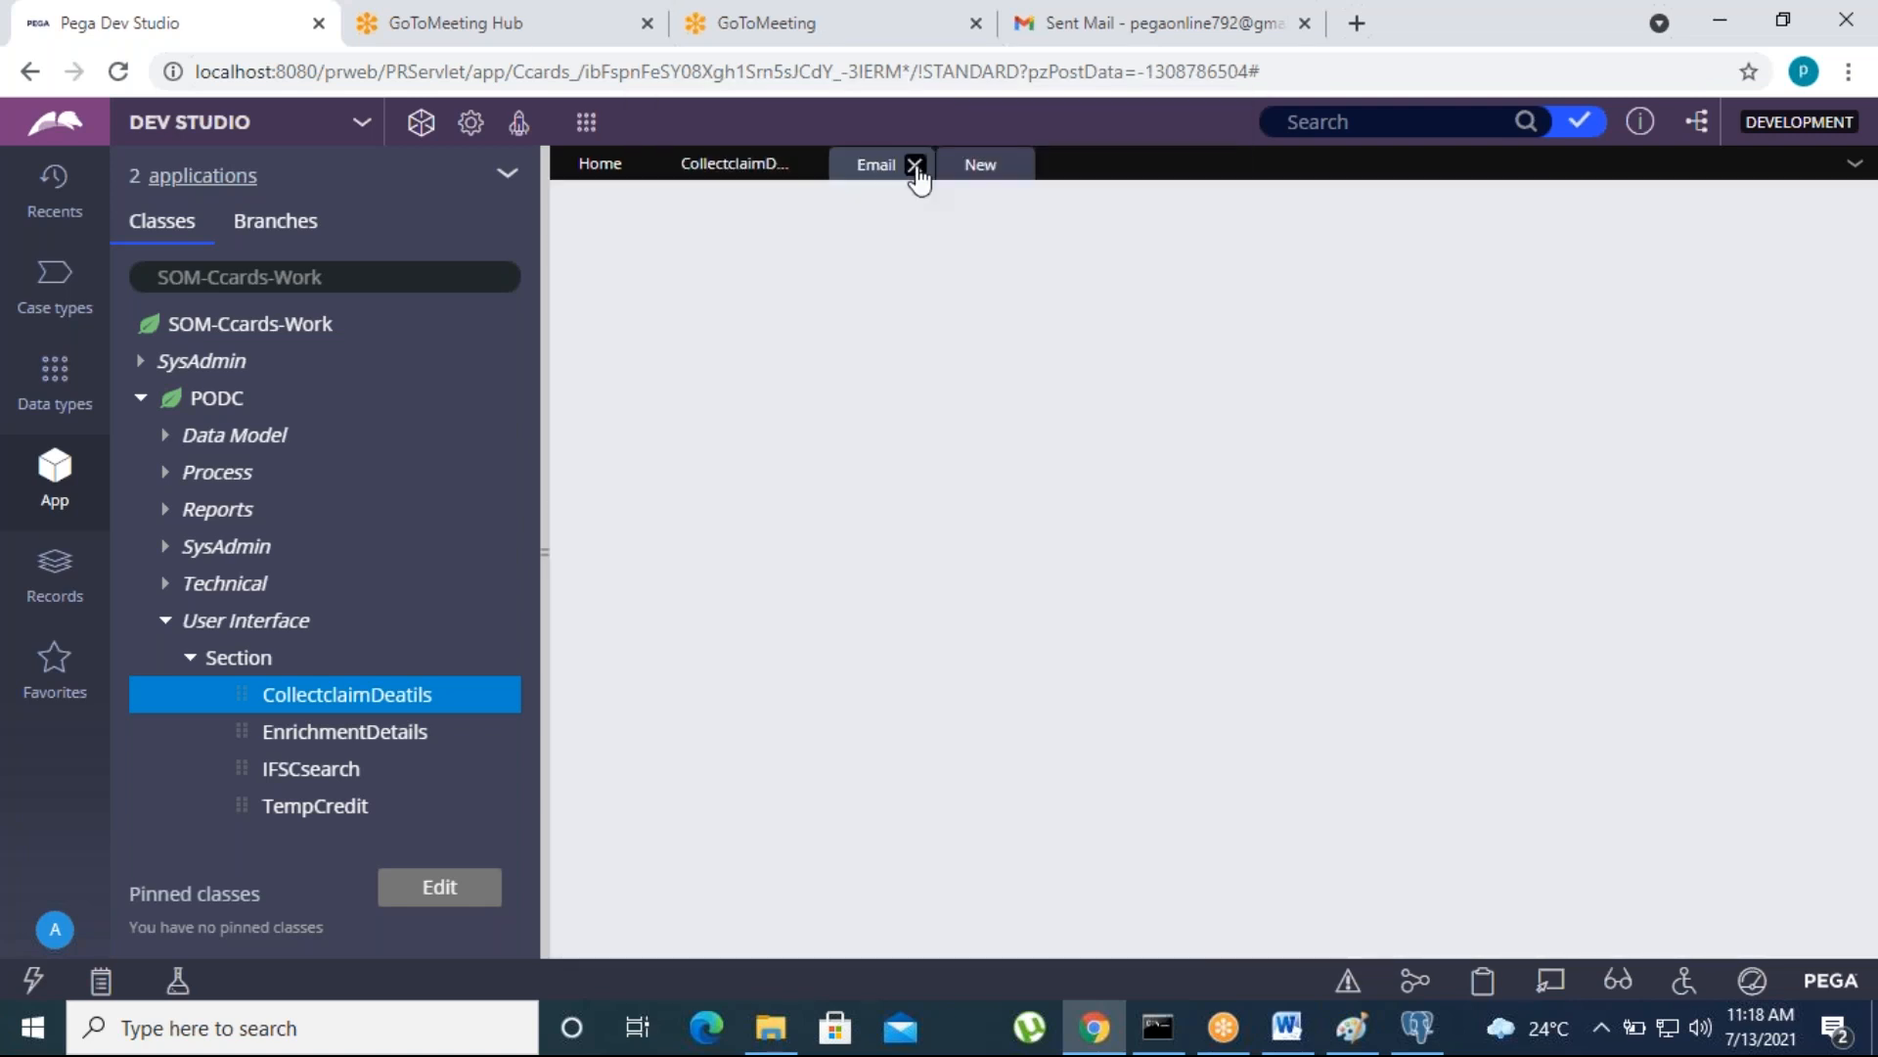
pyautogui.click(916, 166)
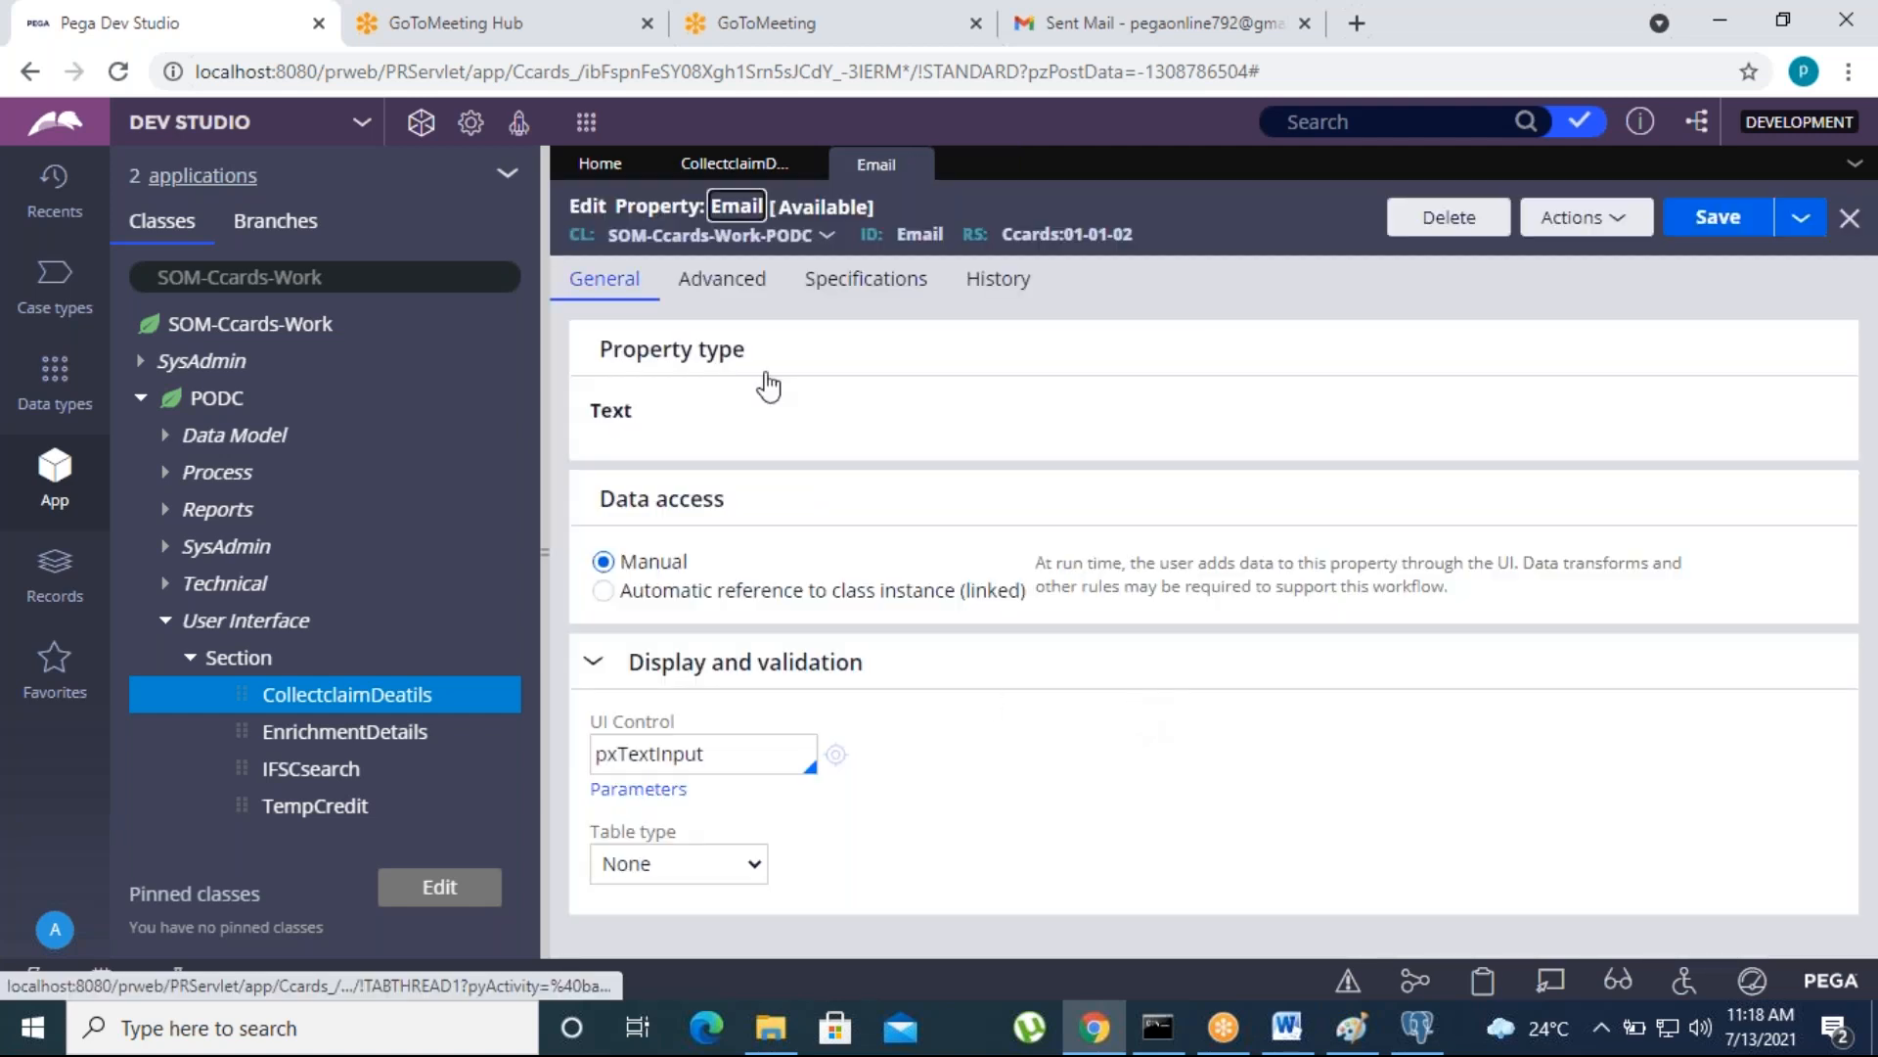
# - Set the Email property's Use validate rule to ValidEmailAddress and save the property
pyautogui.click(751, 287)
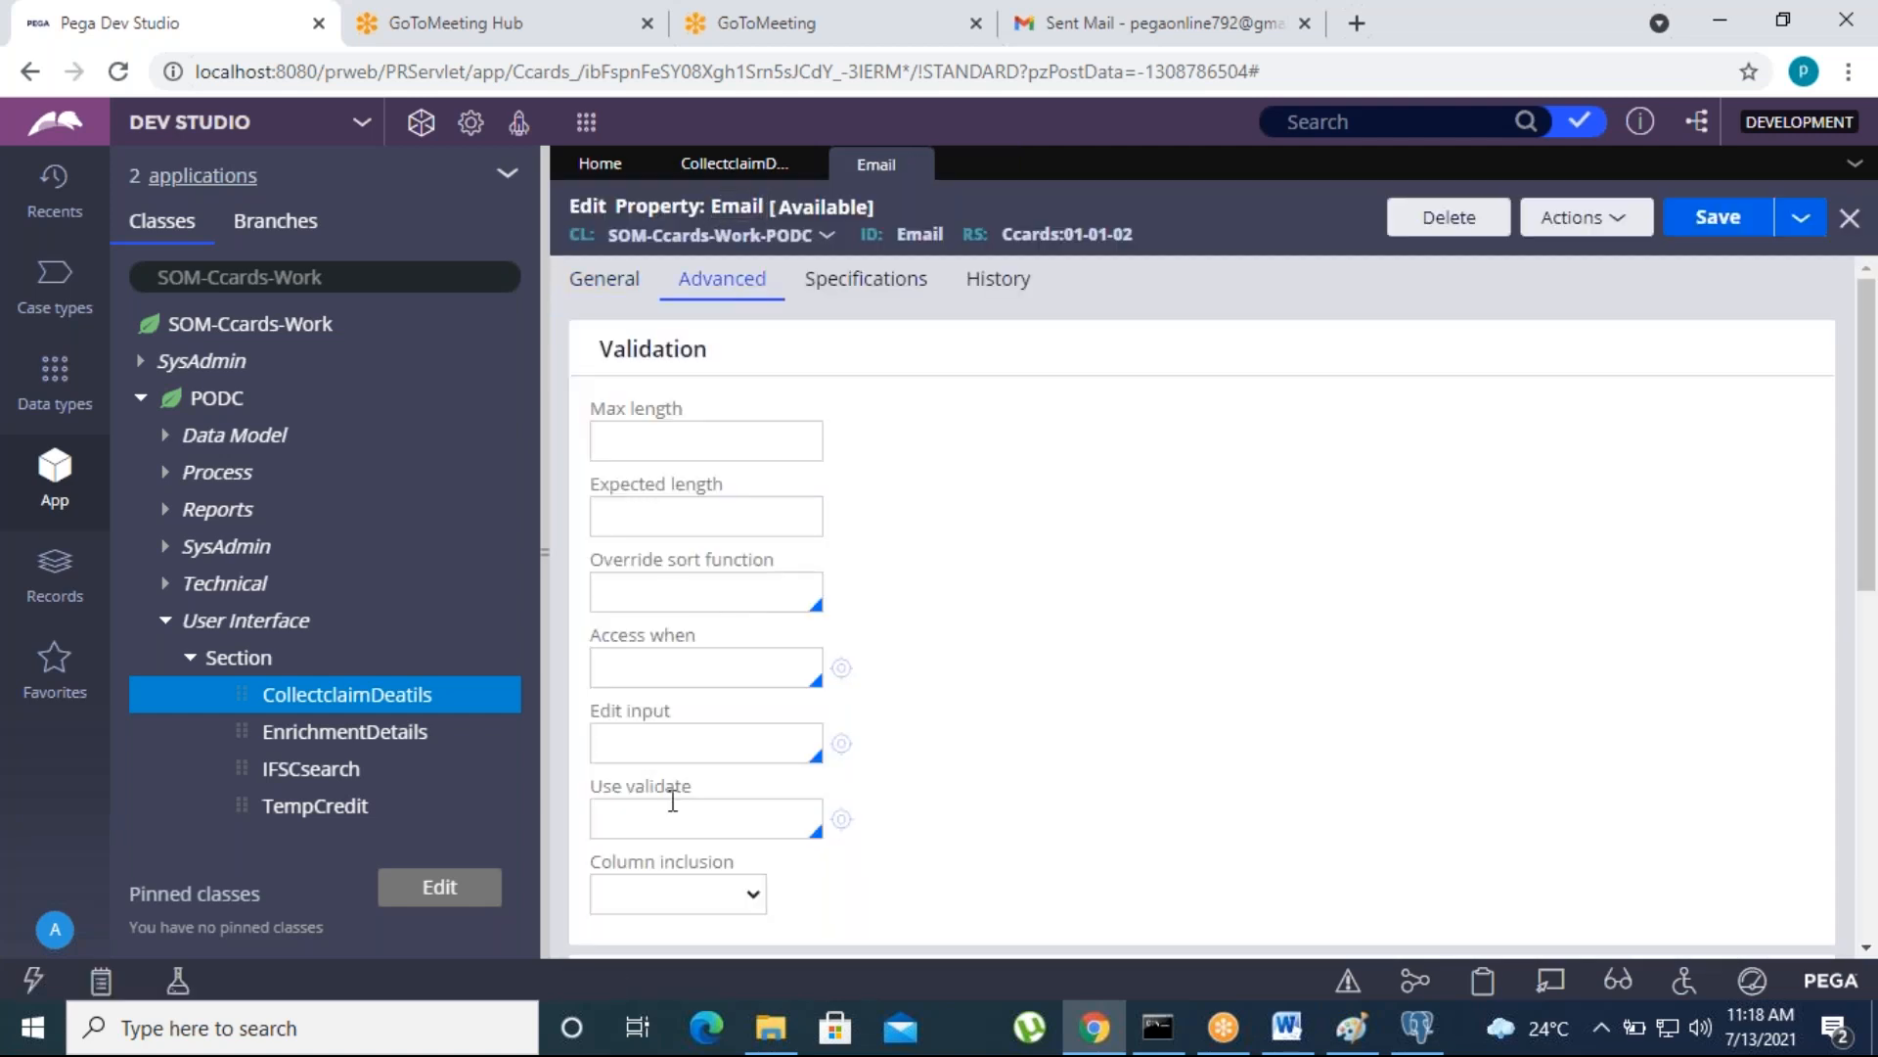
pyautogui.scroll(-4, 675, 801)
pyautogui.scroll(2, 677, 742)
pyautogui.click(707, 573)
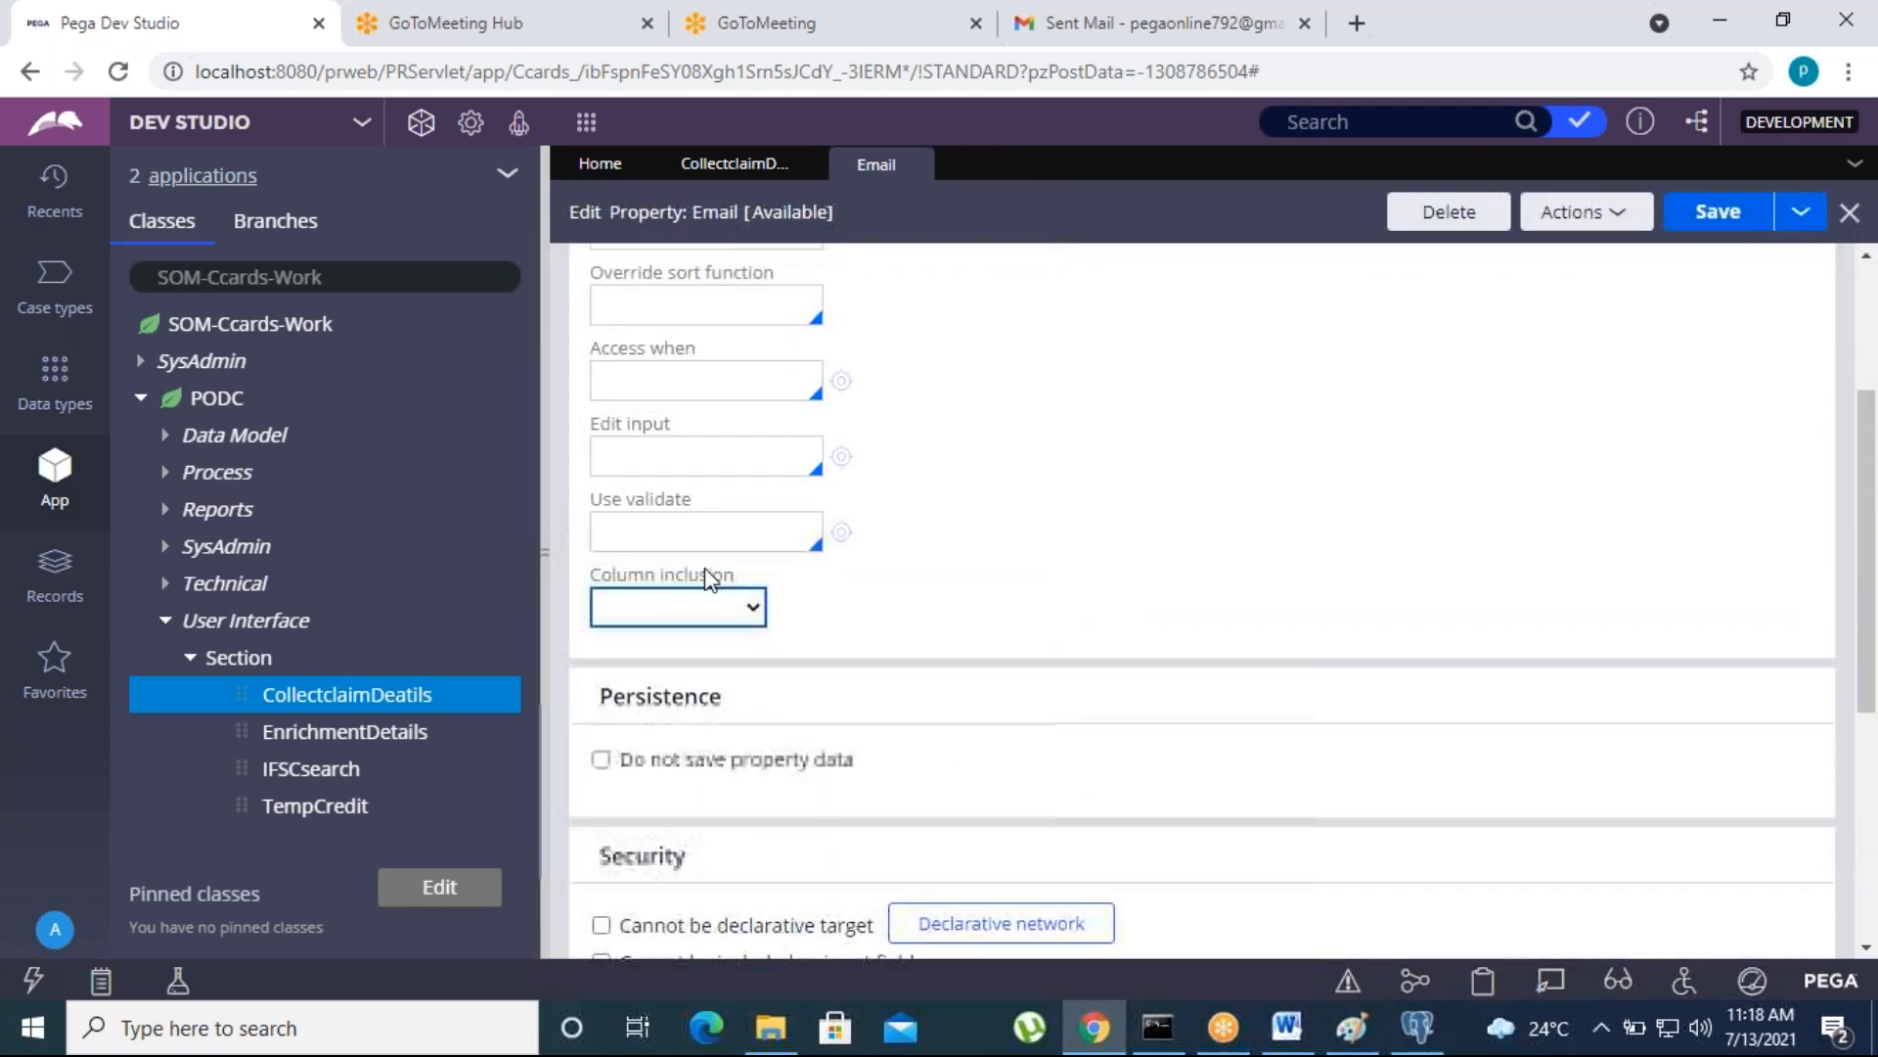
pyautogui.click(671, 529)
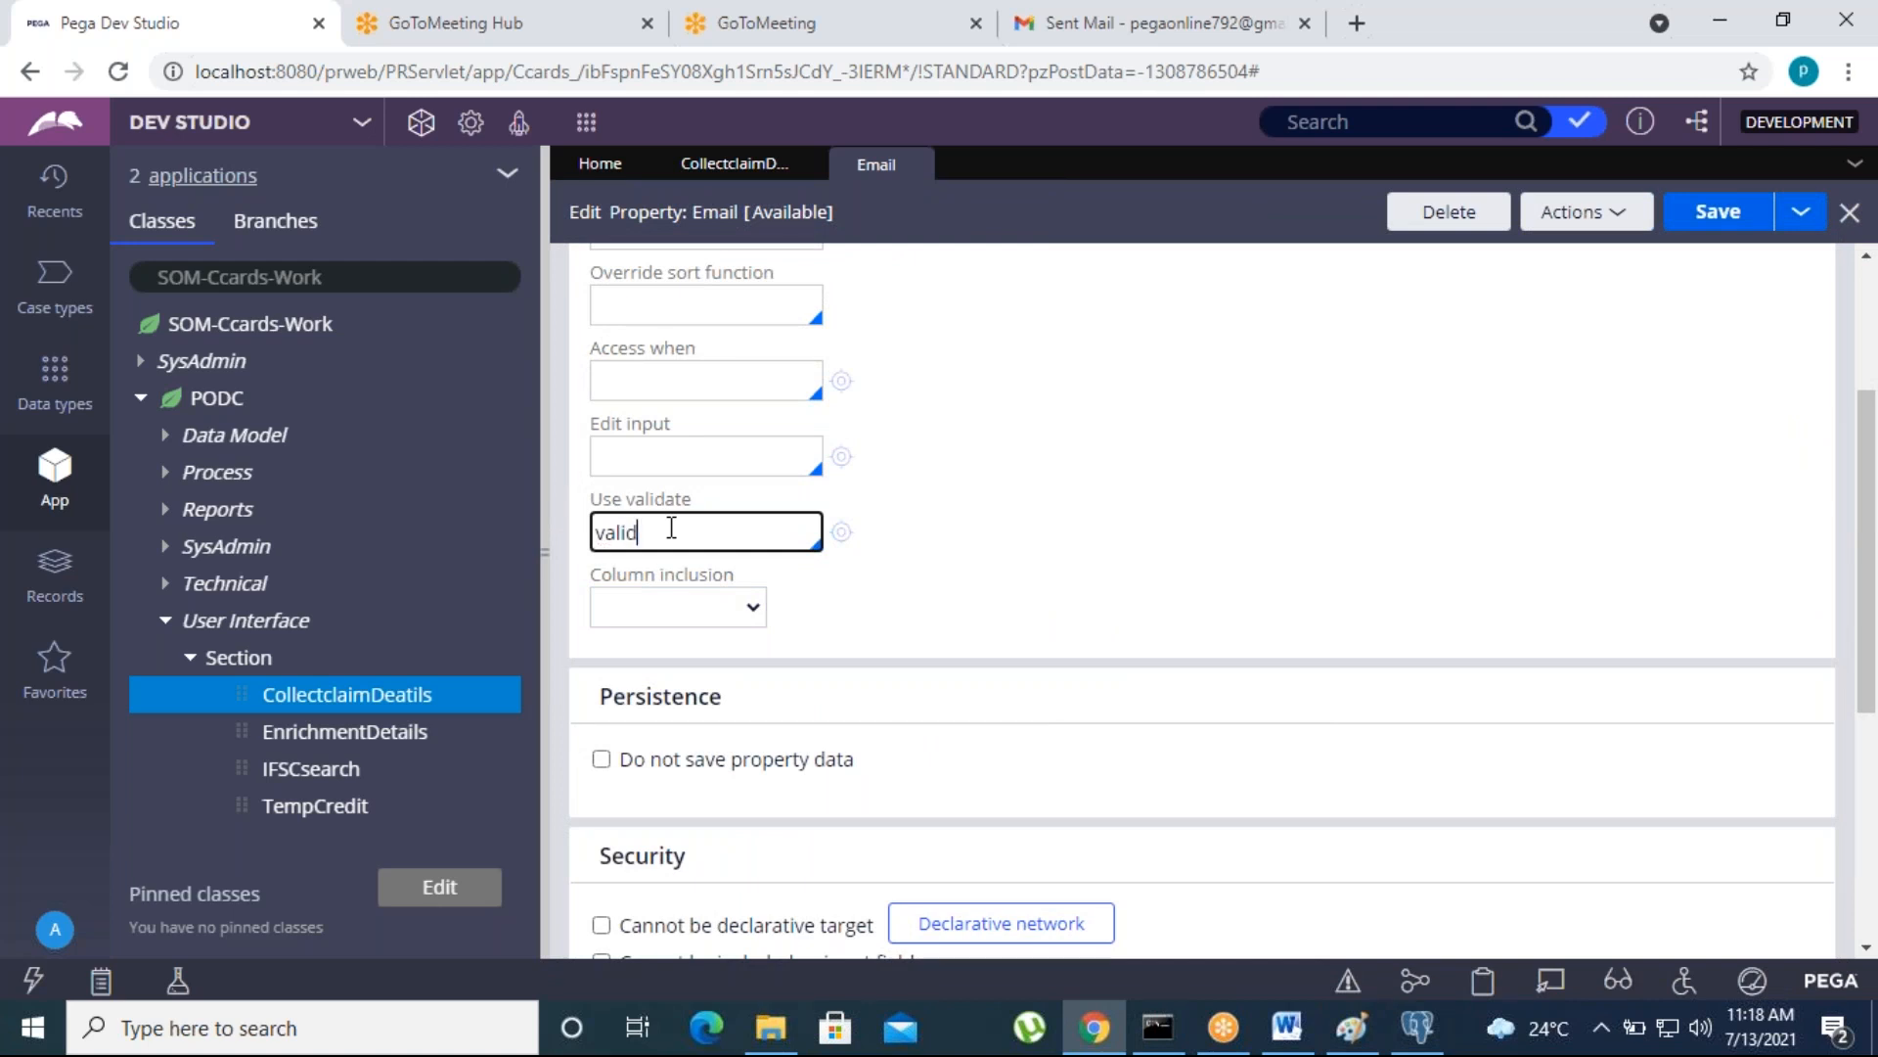
pyautogui.write('validEmailAddress')
pyautogui.press('Return')
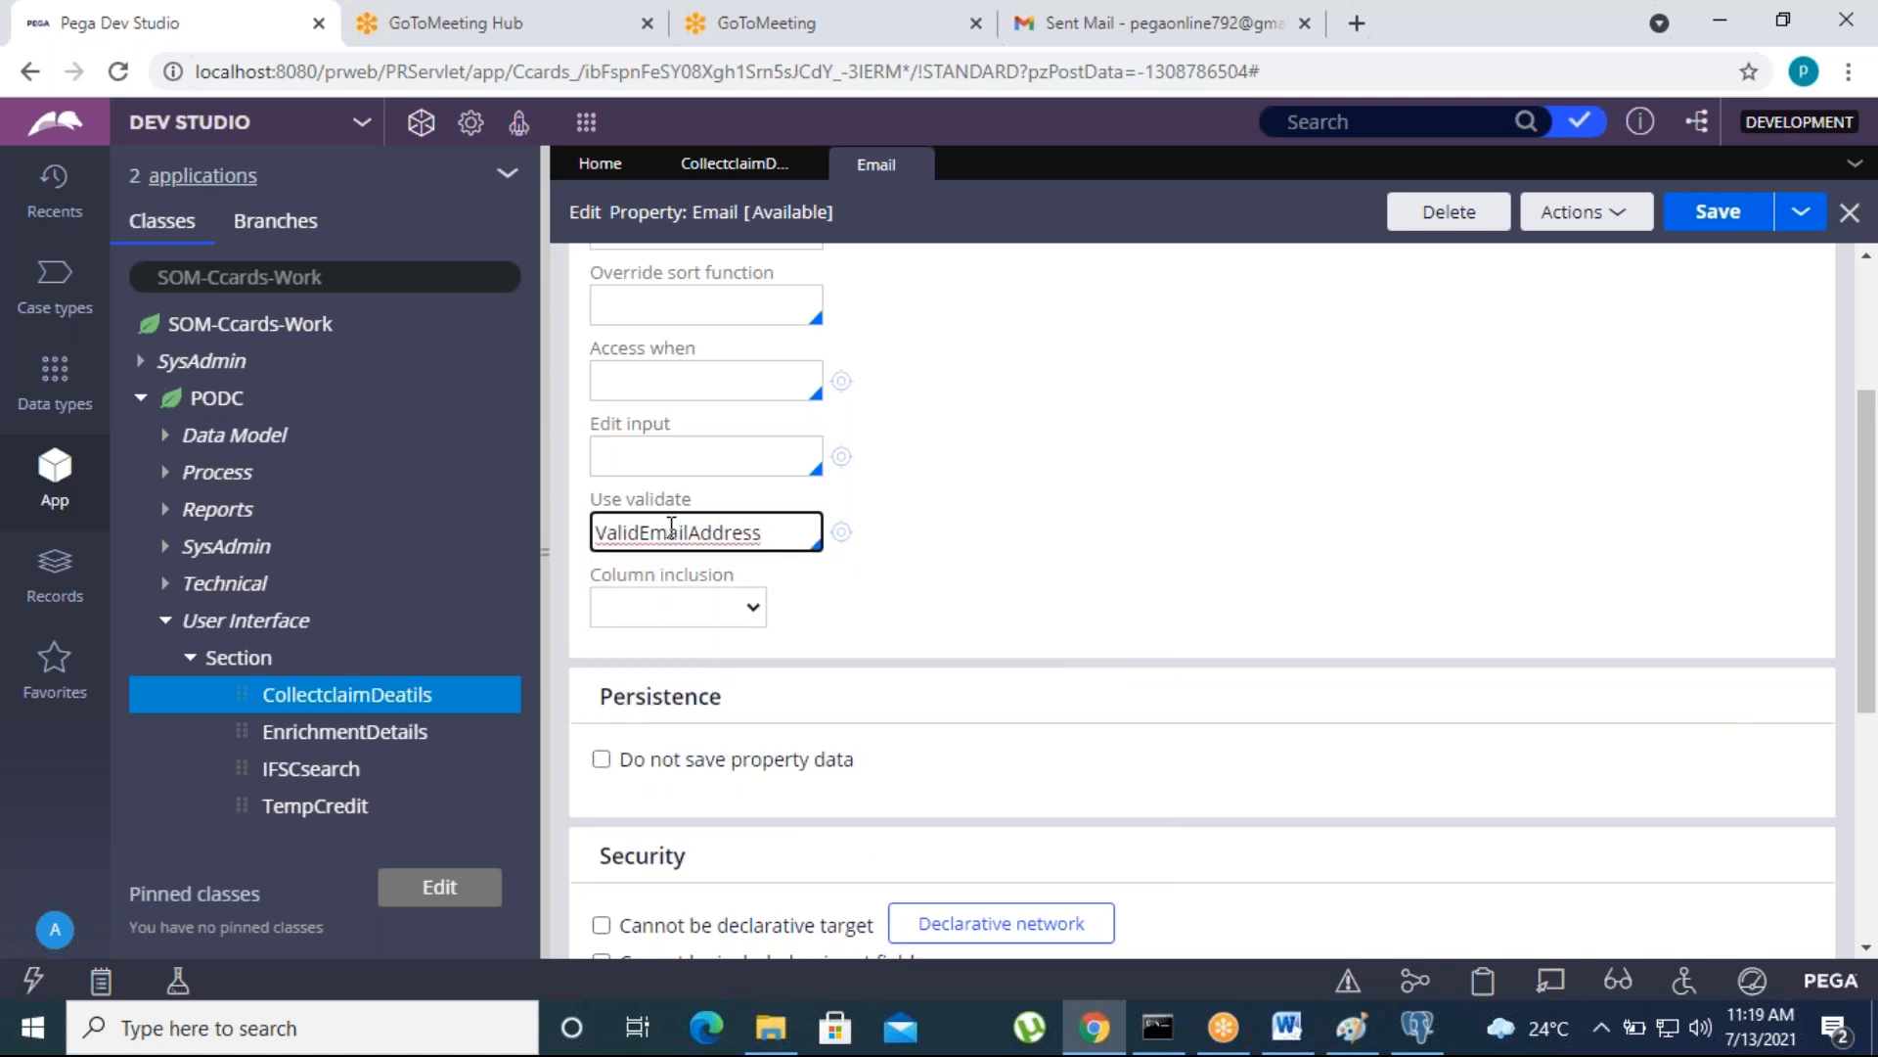
pyautogui.click(1719, 211)
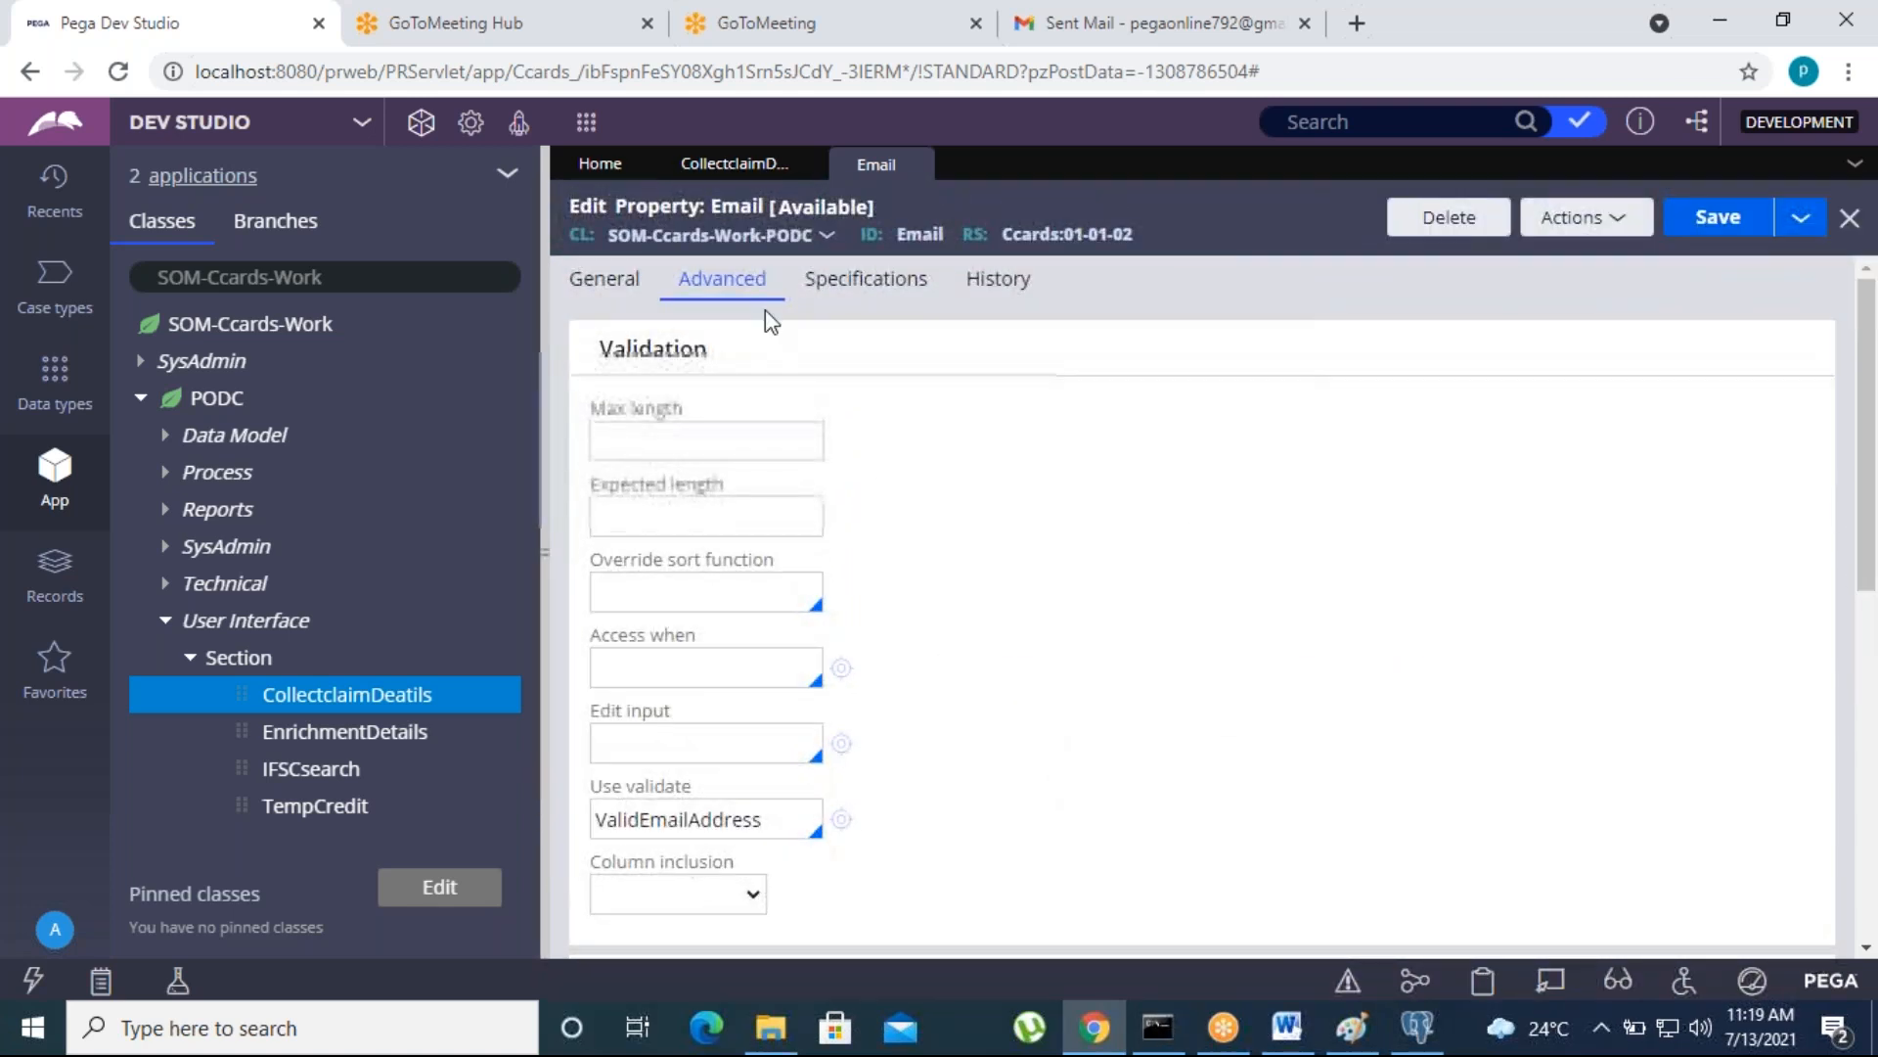
pyautogui.click(592, 280)
# - Submit the Email cell's properties in the CollectclaimDeatils section and save the section
pyautogui.click(733, 165)
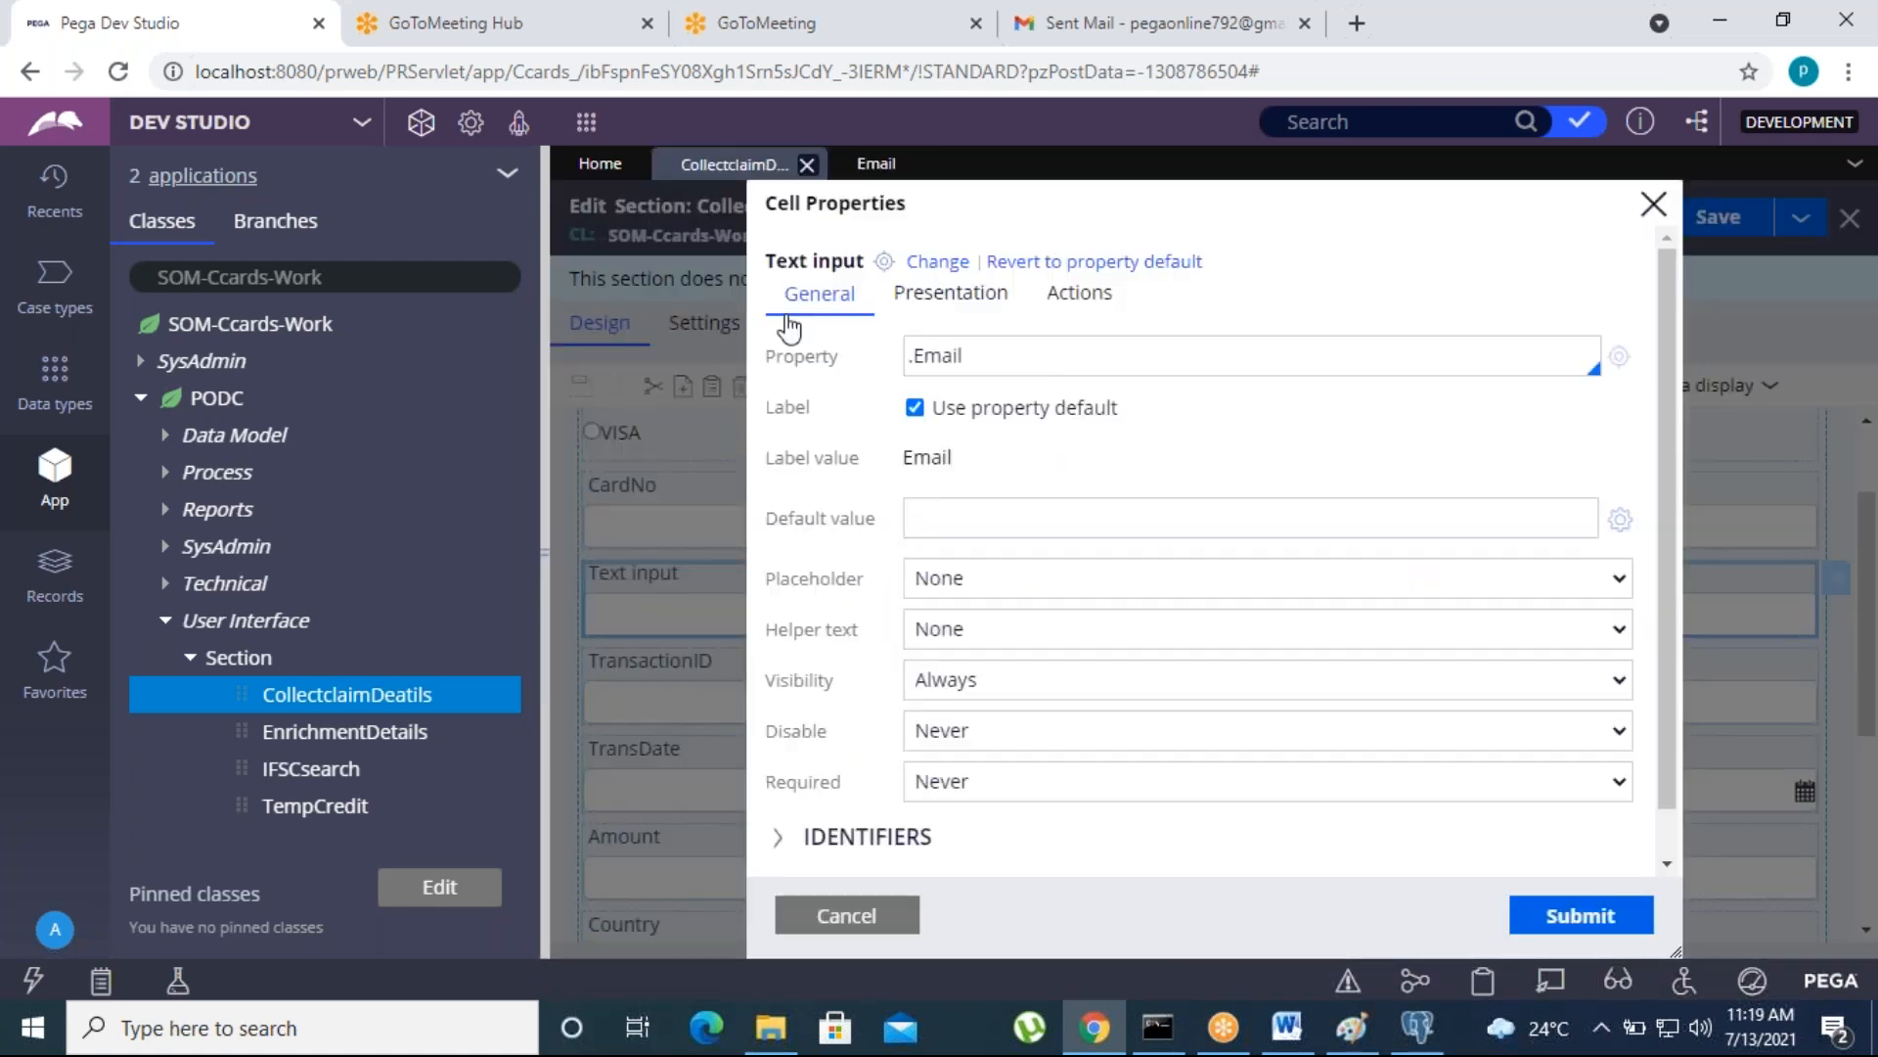
pyautogui.click(1562, 929)
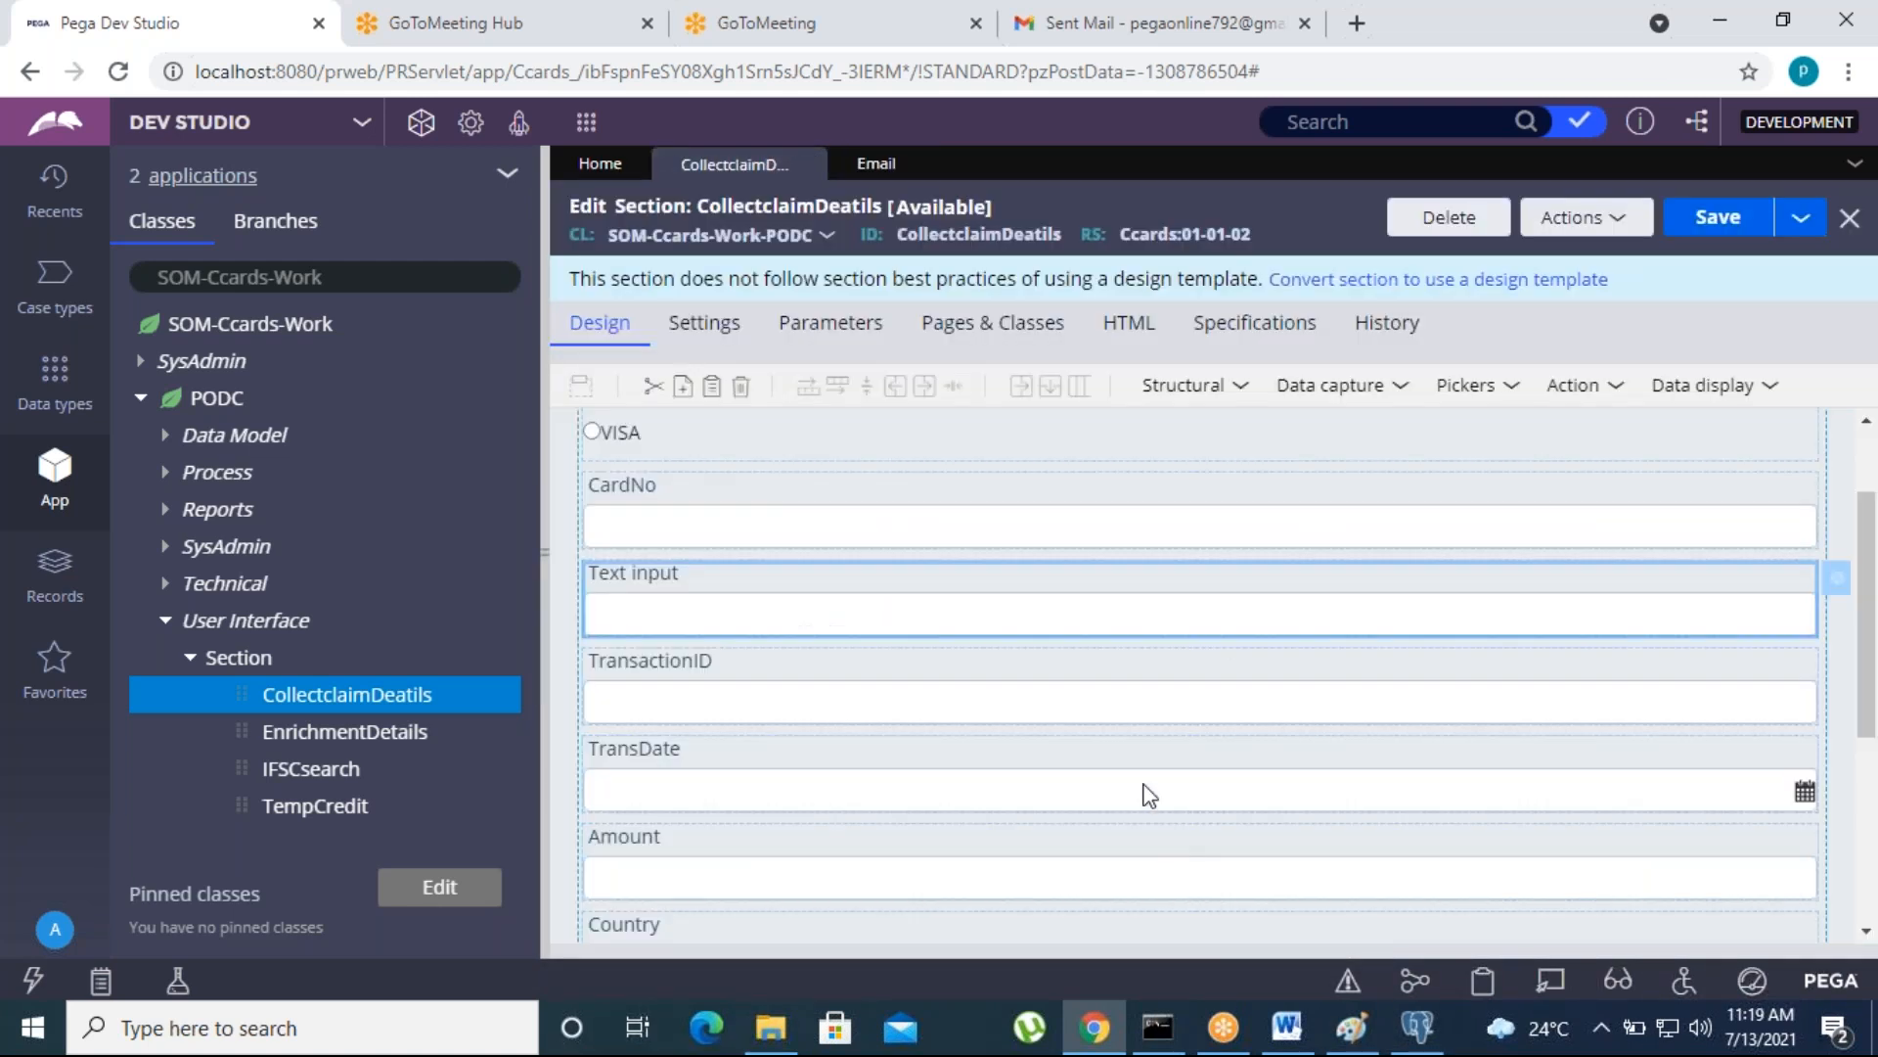
pyautogui.click(1727, 235)
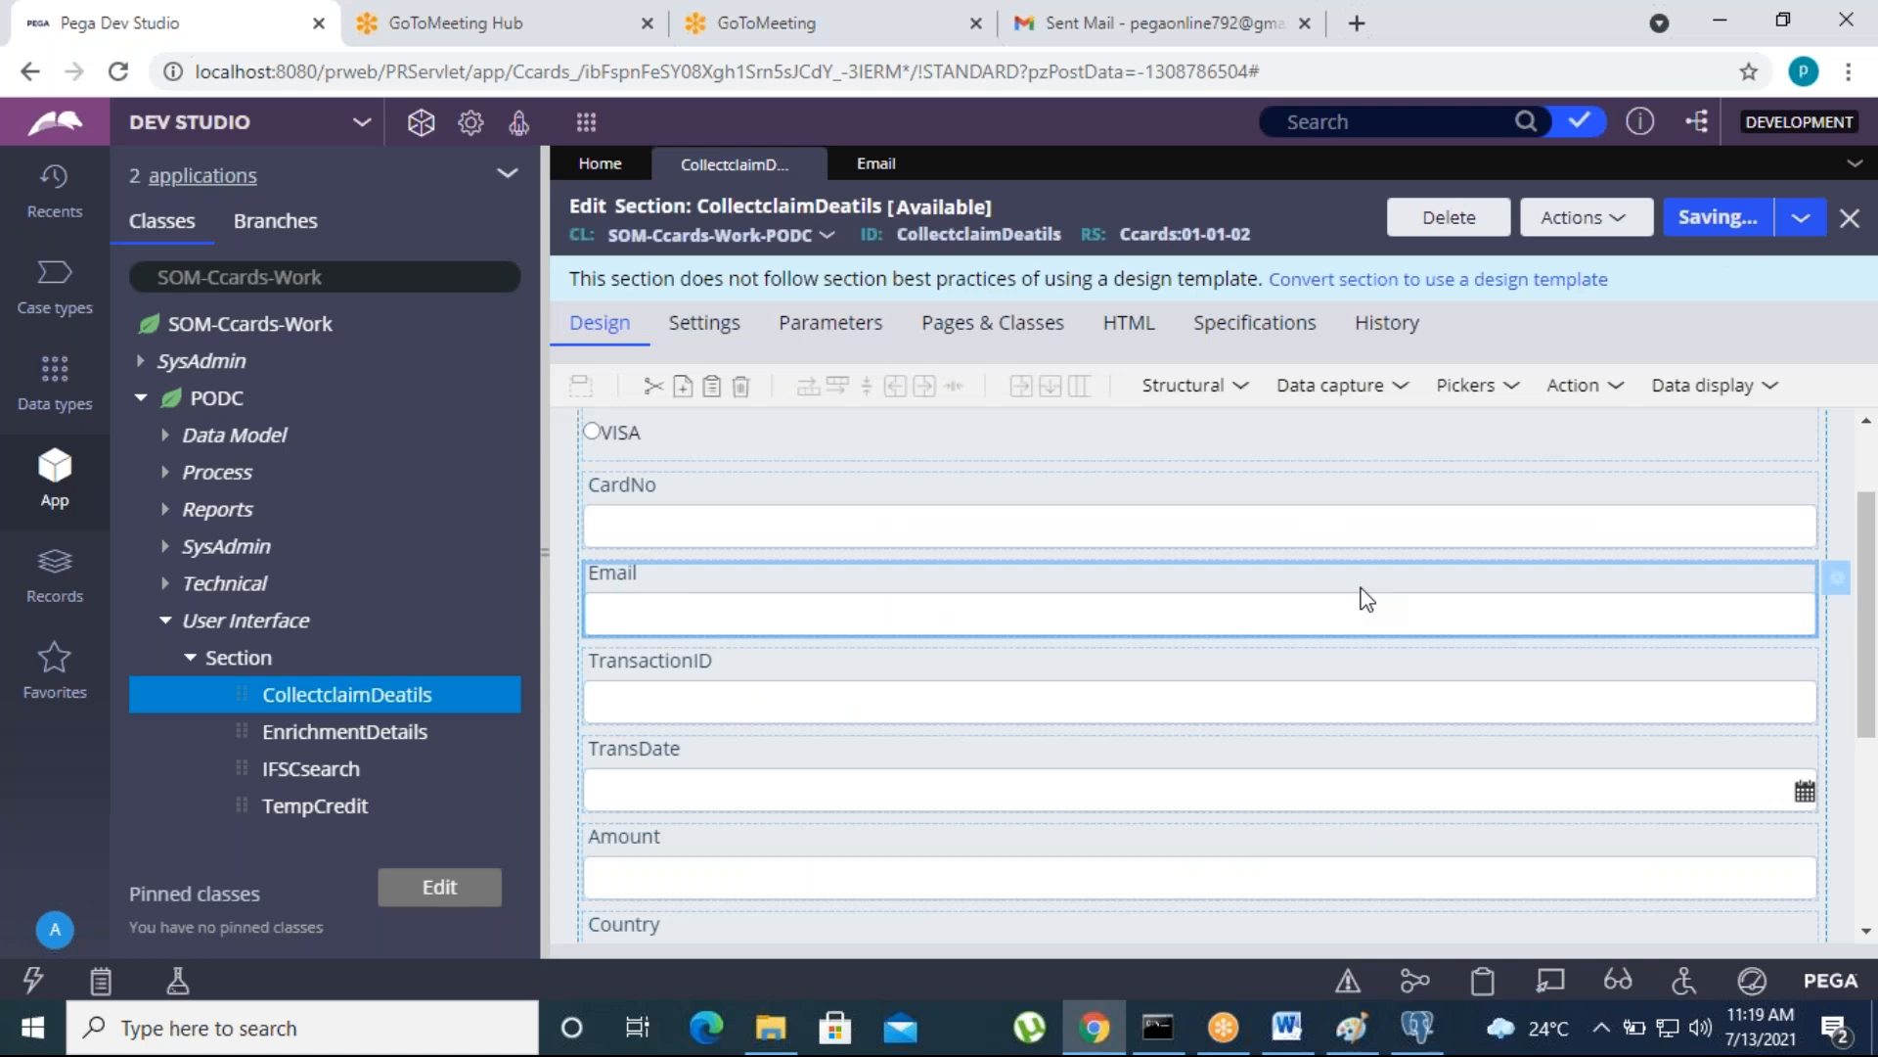
# - Create a new PODC case and complete its initial form to reach the CollectclaimDeatils assignment
pyautogui.click(141, 397)
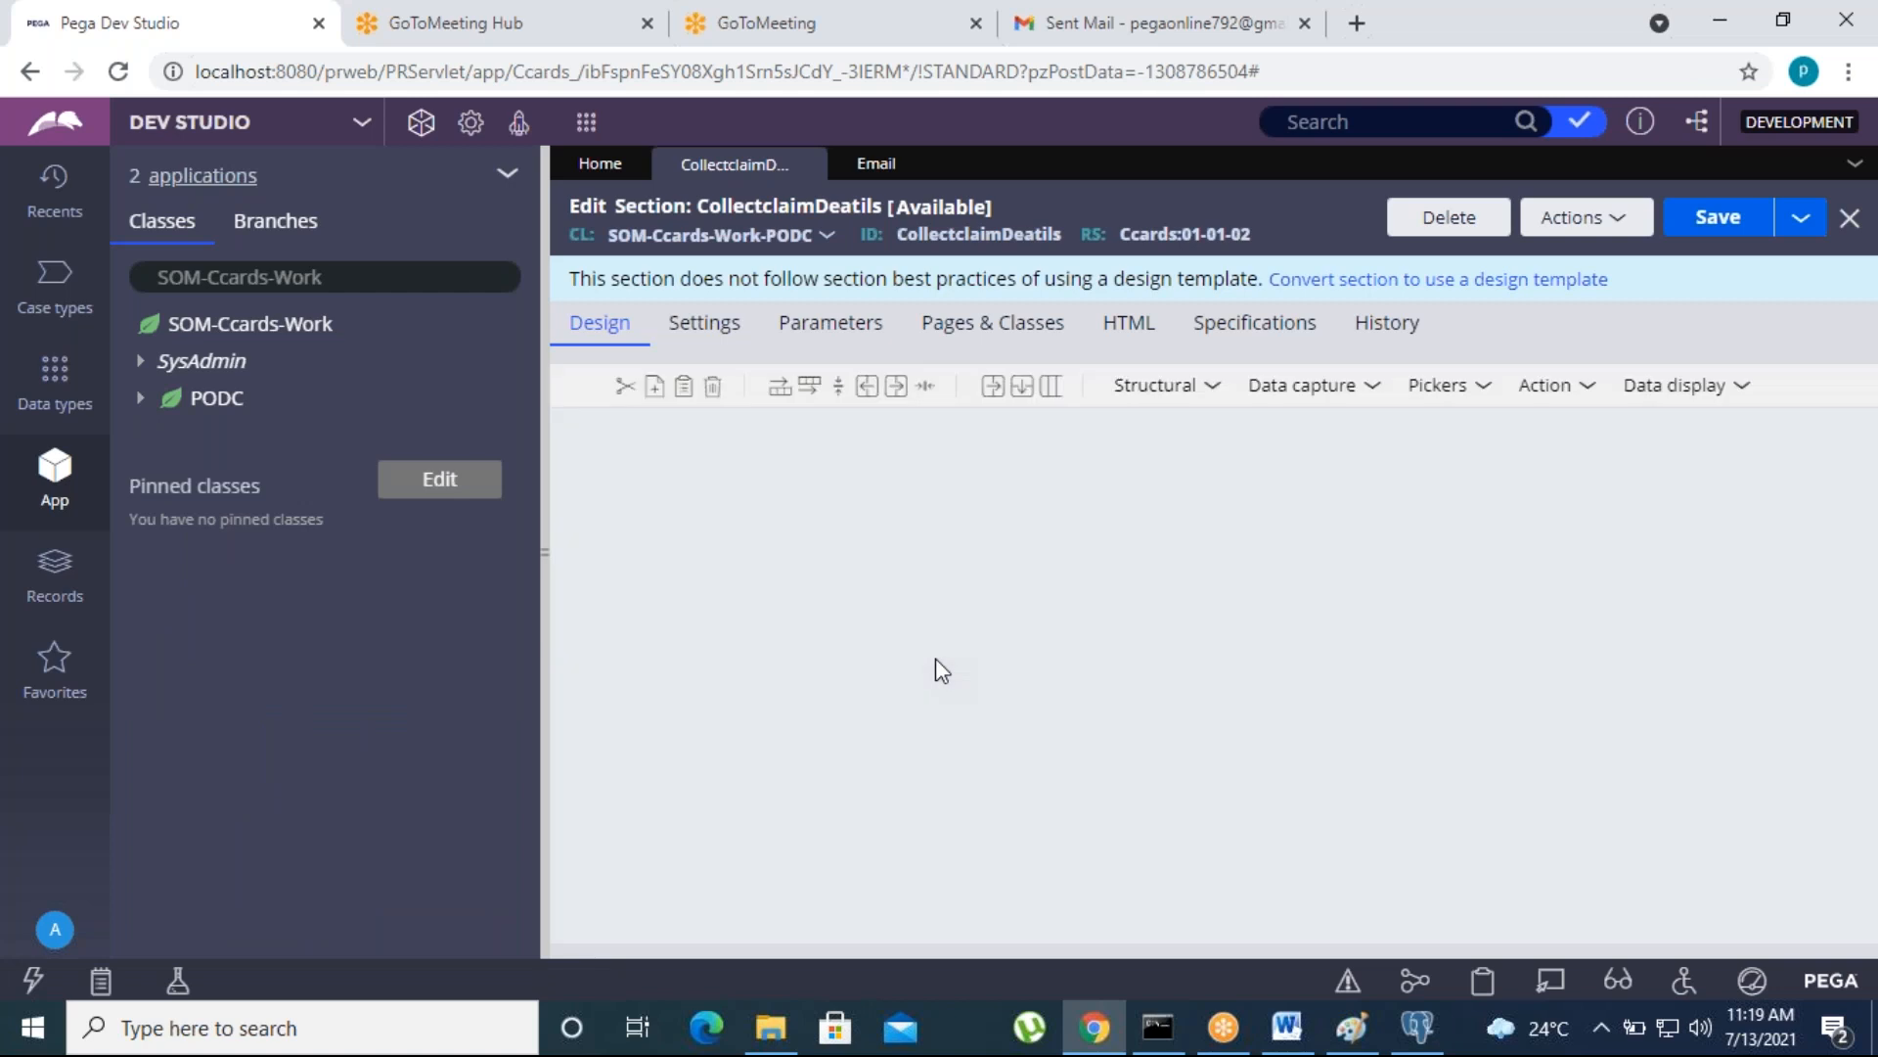
pyautogui.click(586, 121)
pyautogui.click(830, 149)
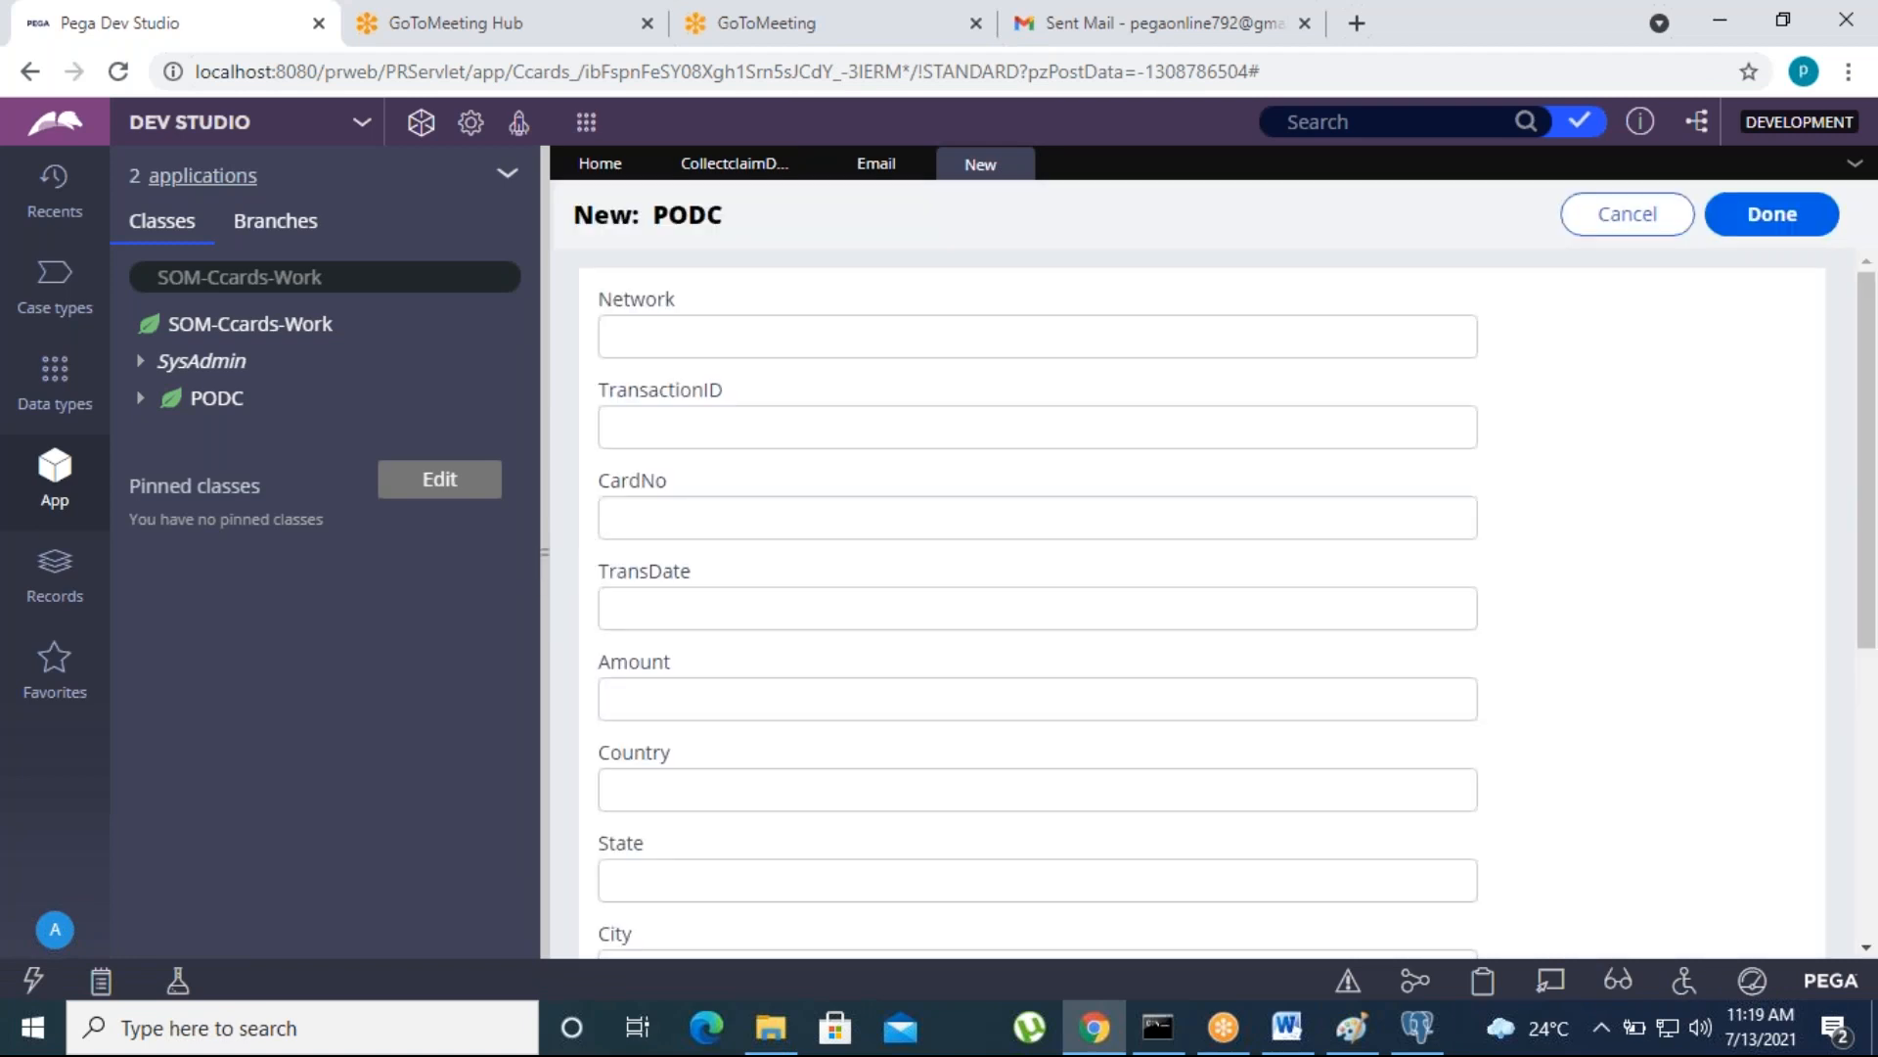
pyautogui.moveTo(545, 551); pyautogui.dragTo(494, 549)
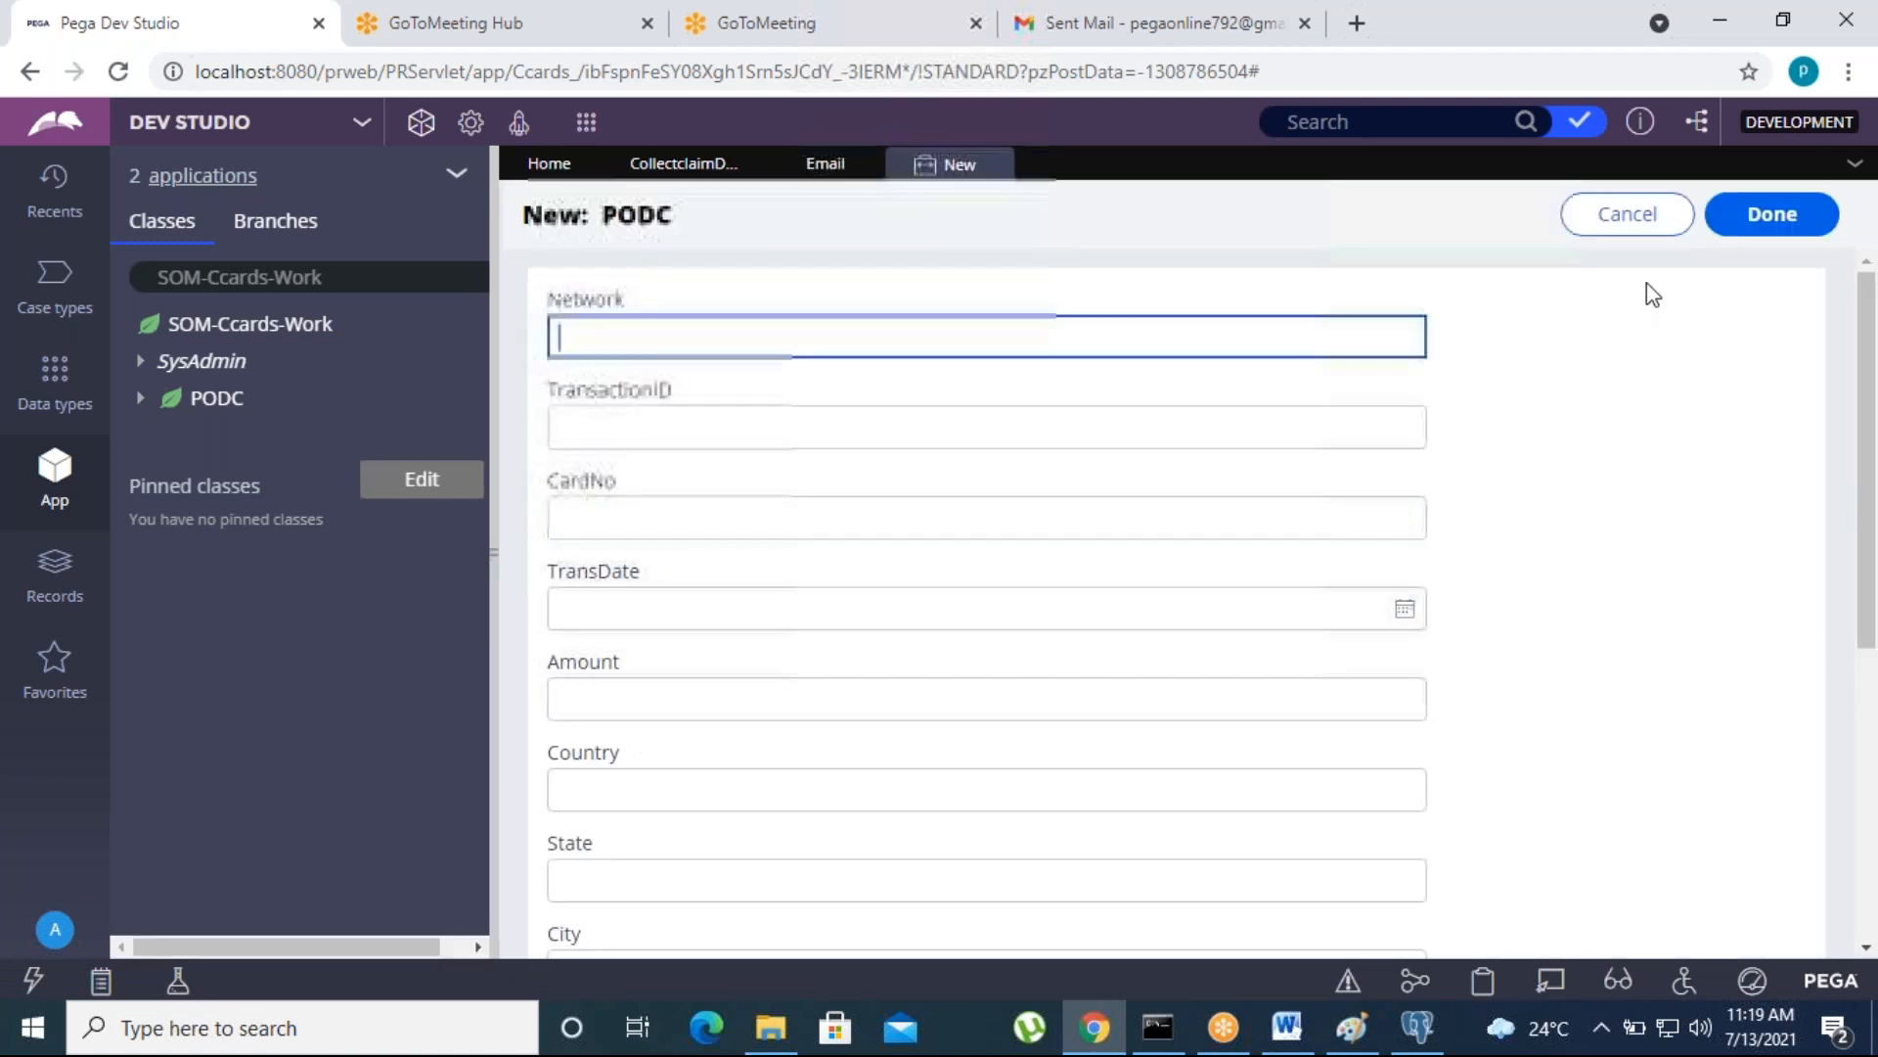
pyautogui.click(1759, 229)
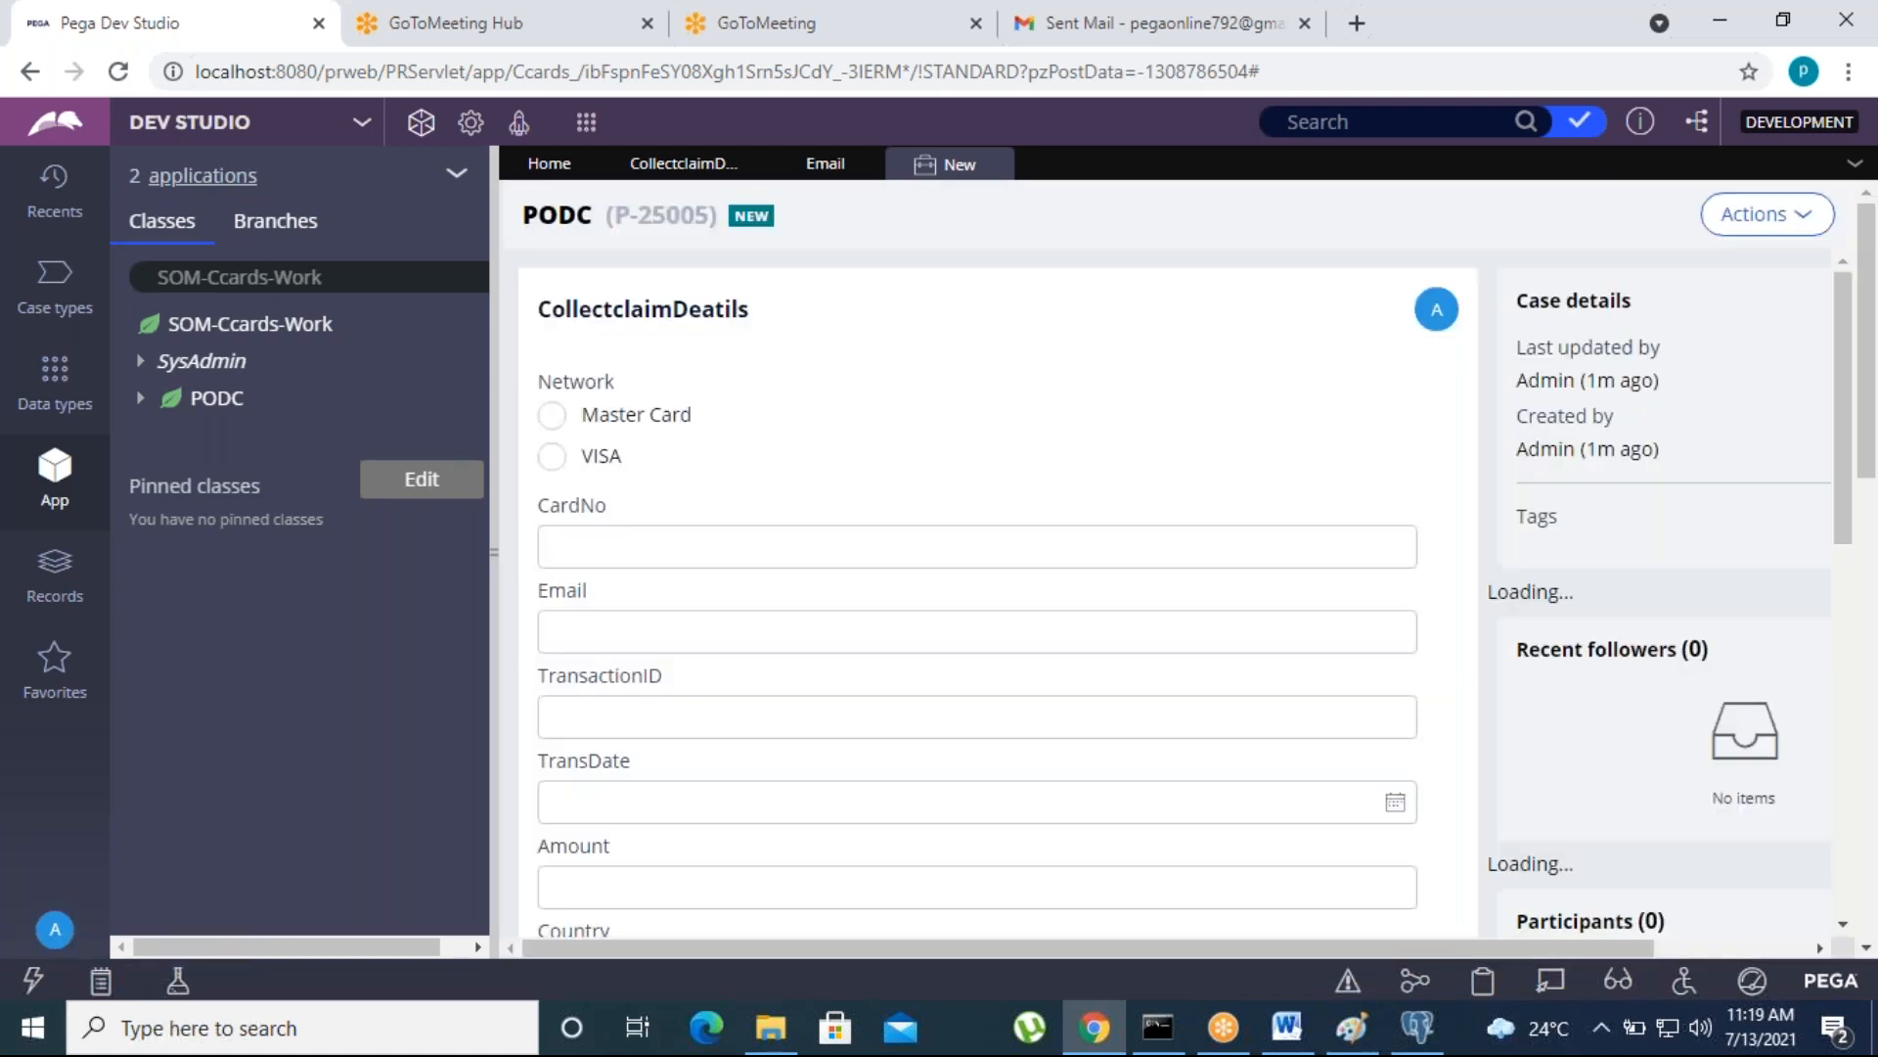
# - Test the Email field's validation in the new case with an invalid entry and a well-formed address, and clear the field
pyautogui.click(822, 640)
pyautogui.scroll(-2, 684, 636)
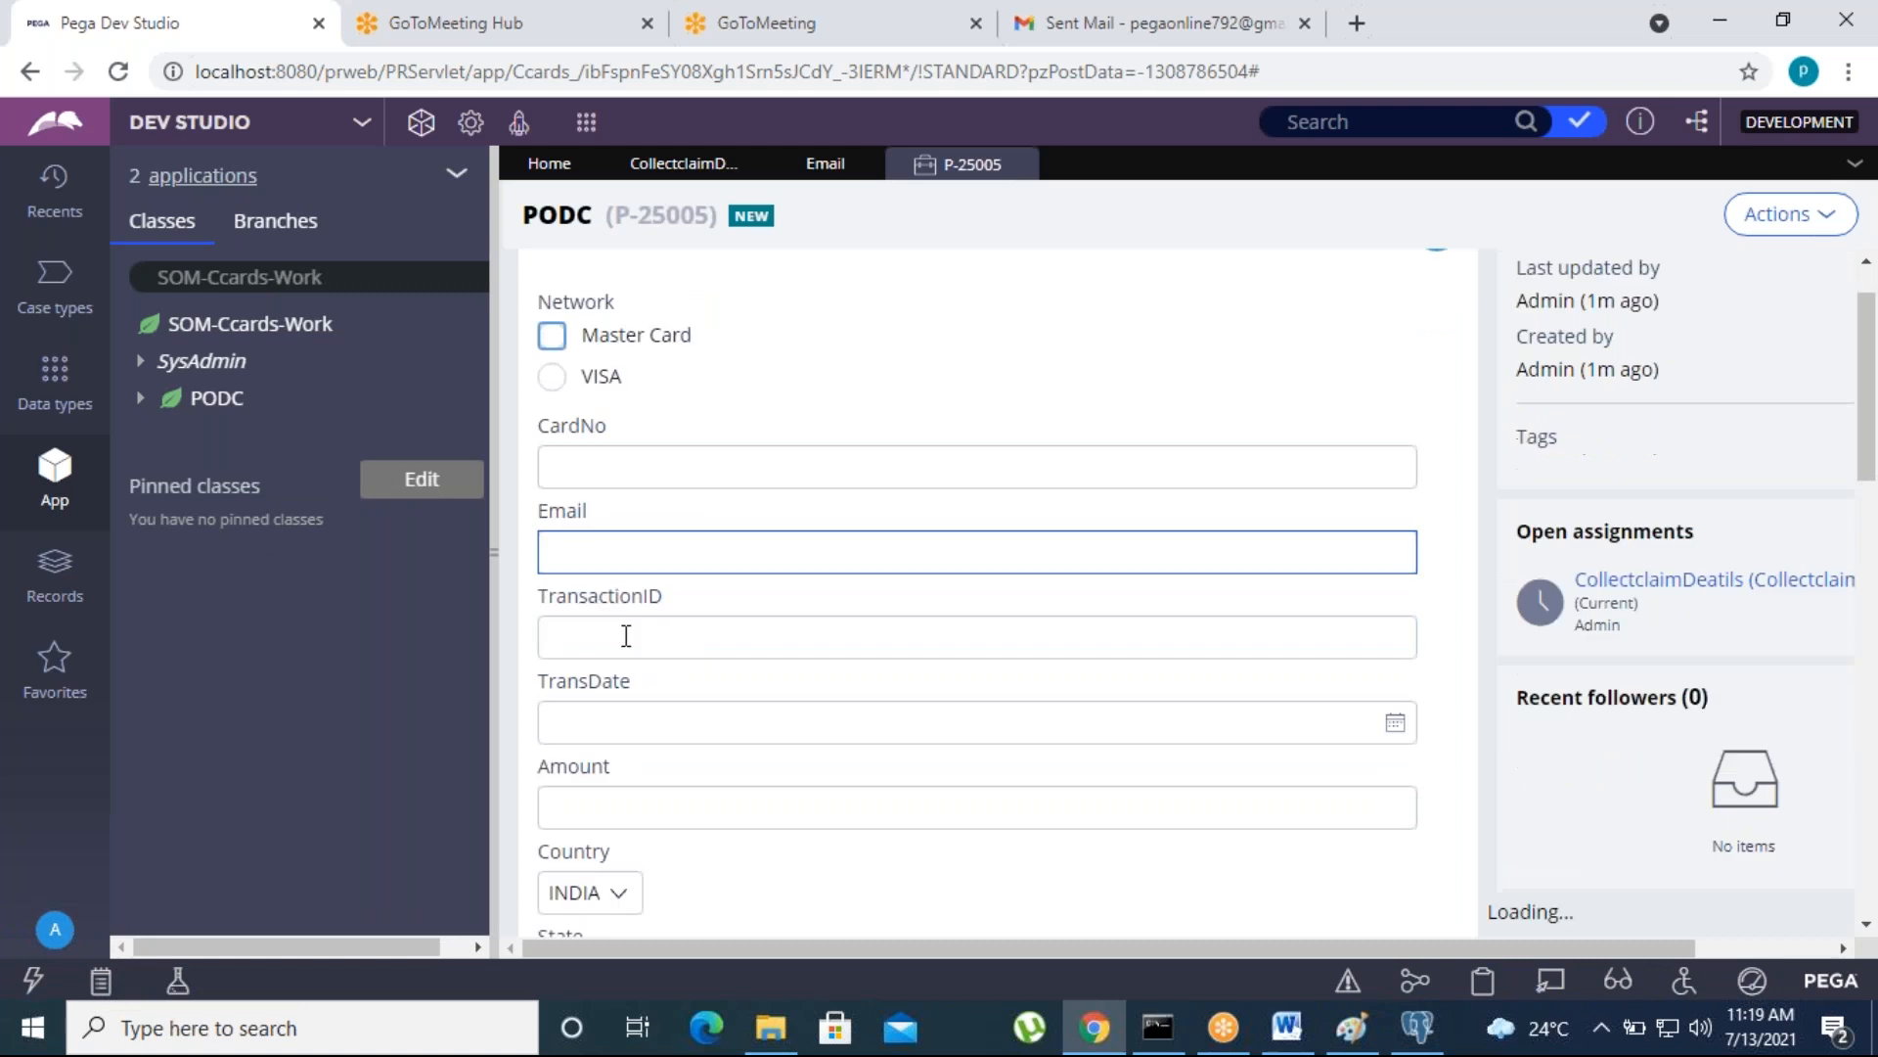
pyautogui.click(583, 498)
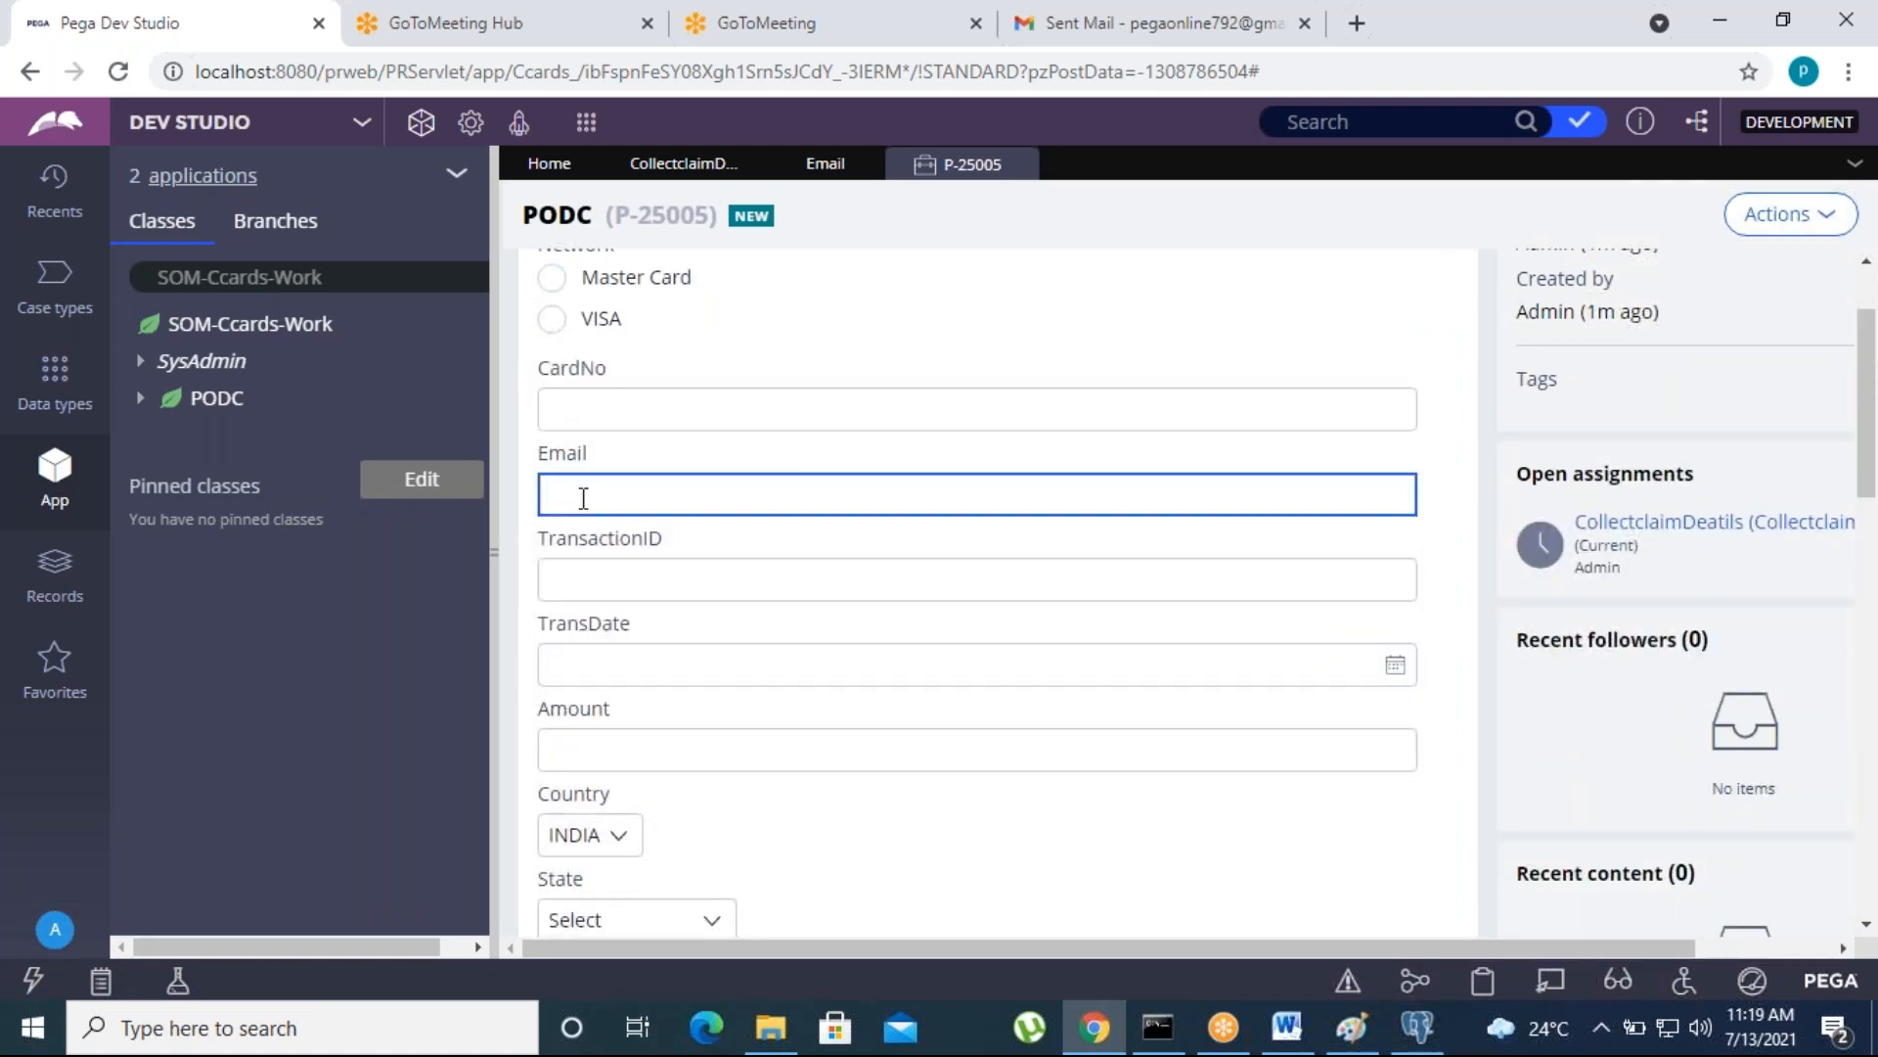
pyautogui.click(613, 671)
pyautogui.click(657, 497)
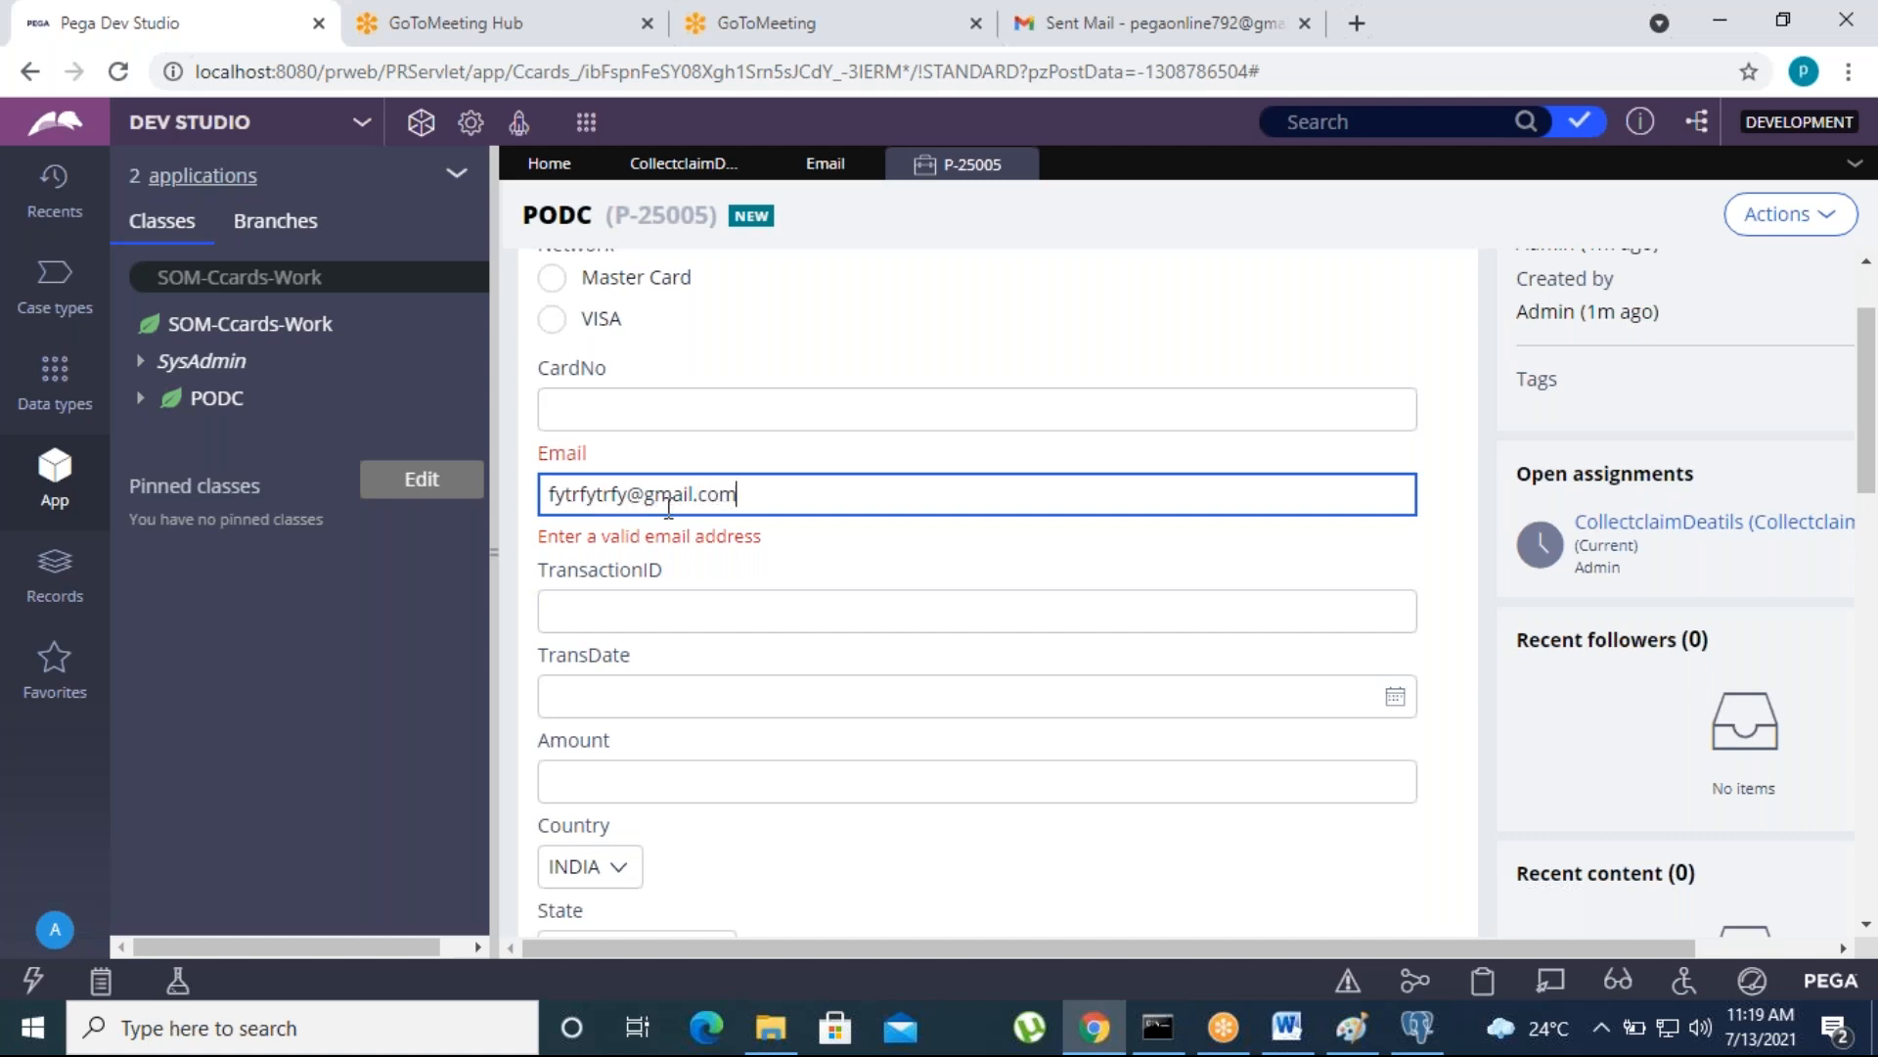
pyautogui.click(747, 595)
pyautogui.tripleClick(741, 499)
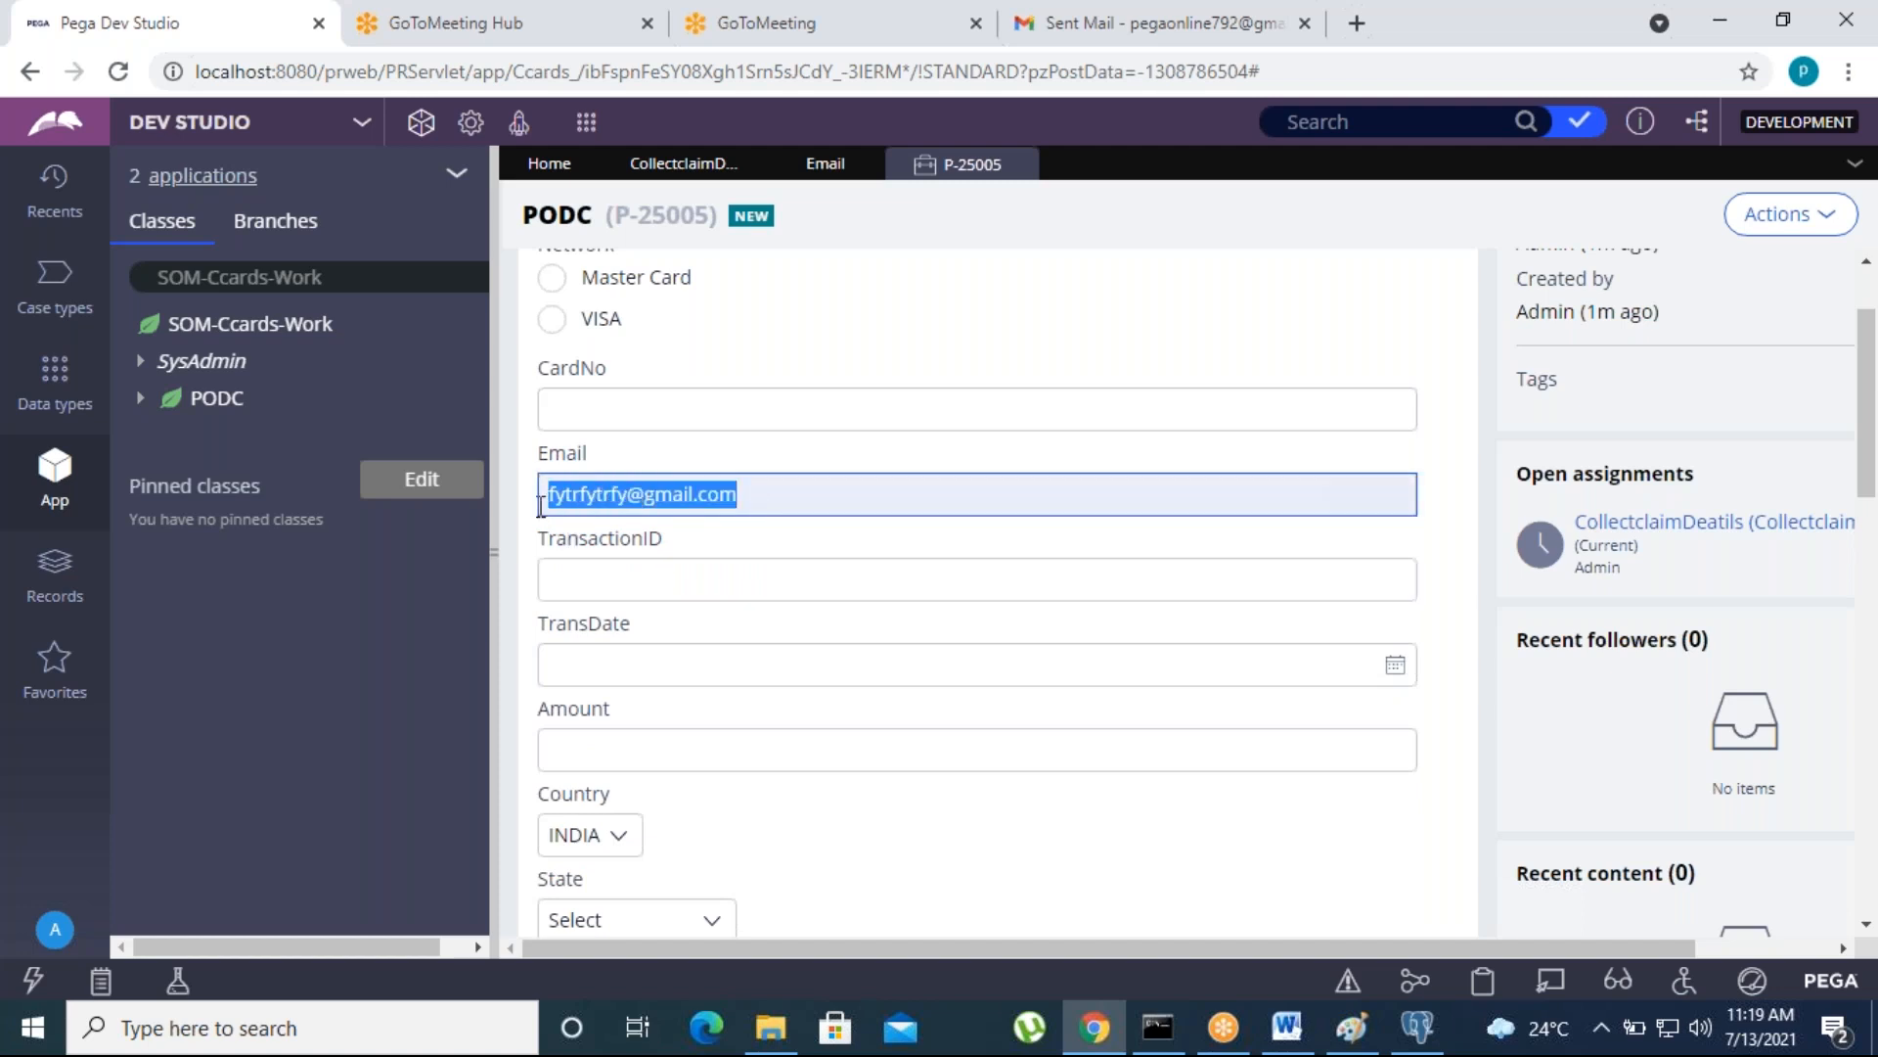
pyautogui.press('BackSpace')
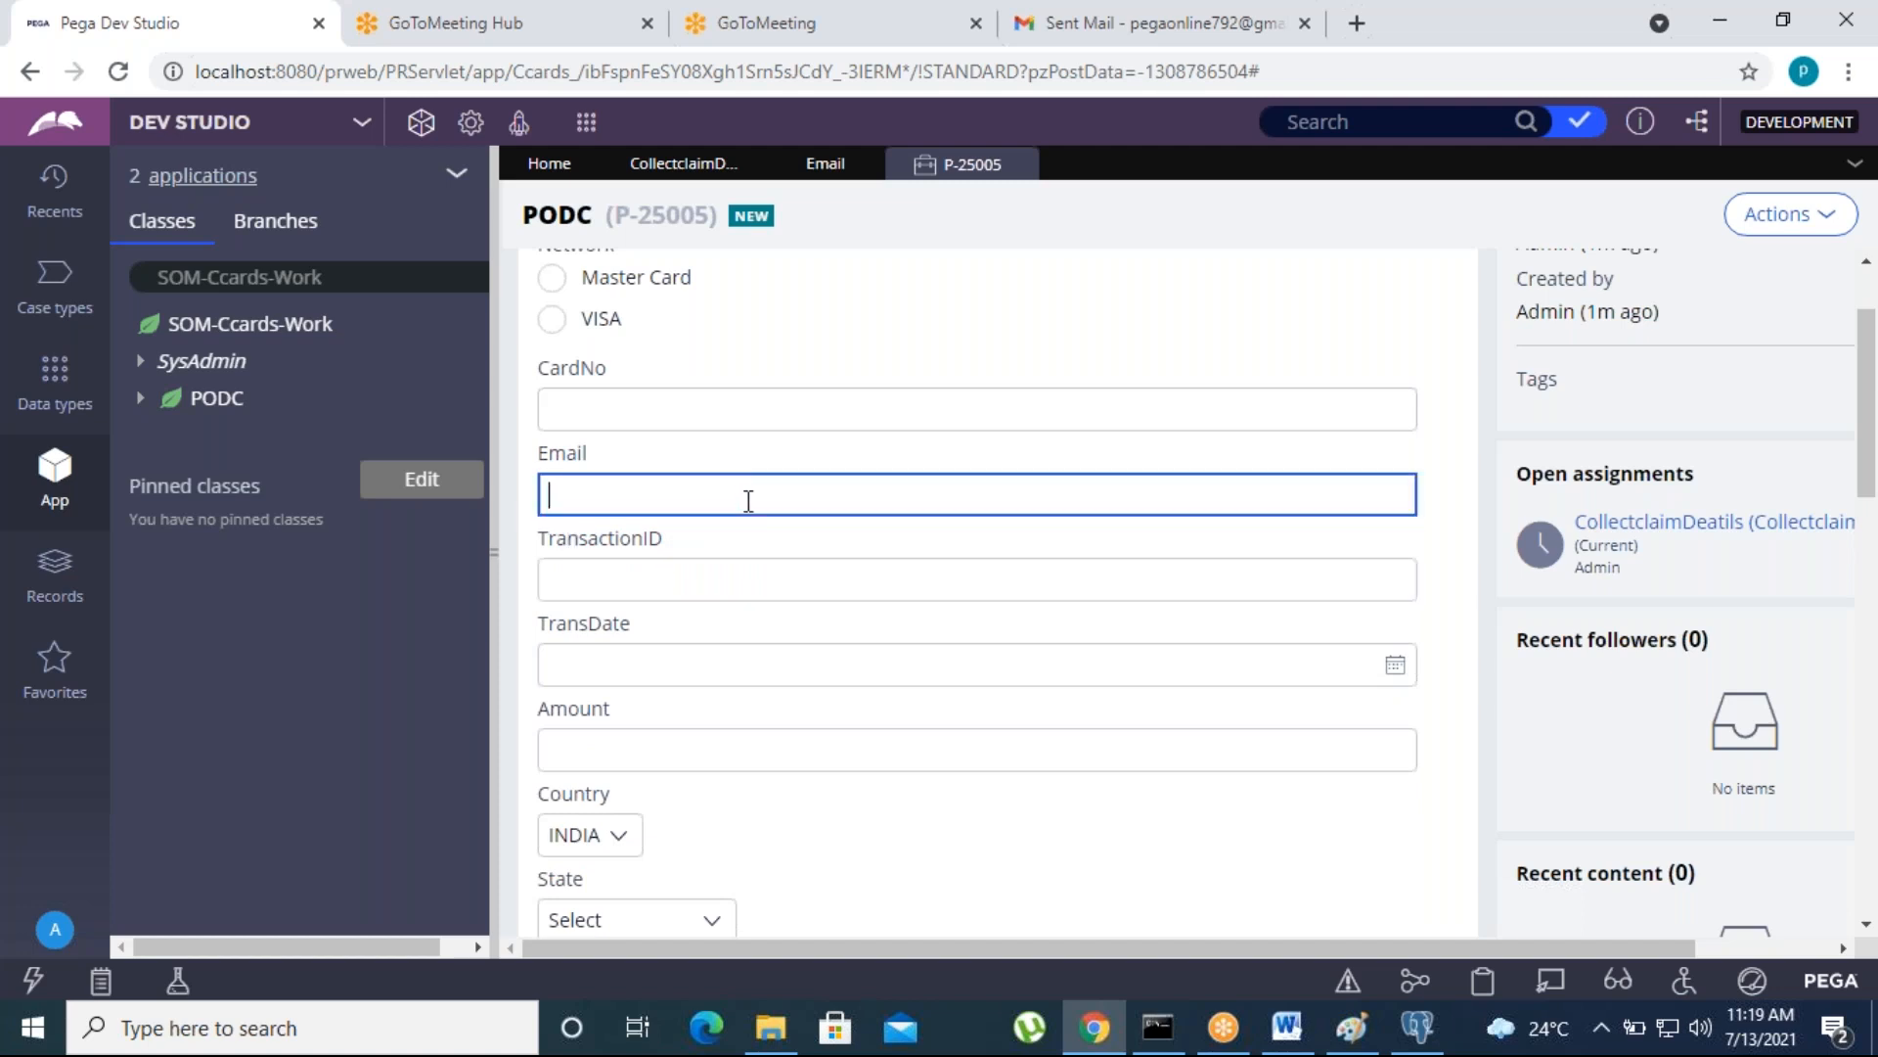
pyautogui.click(1444, 463)
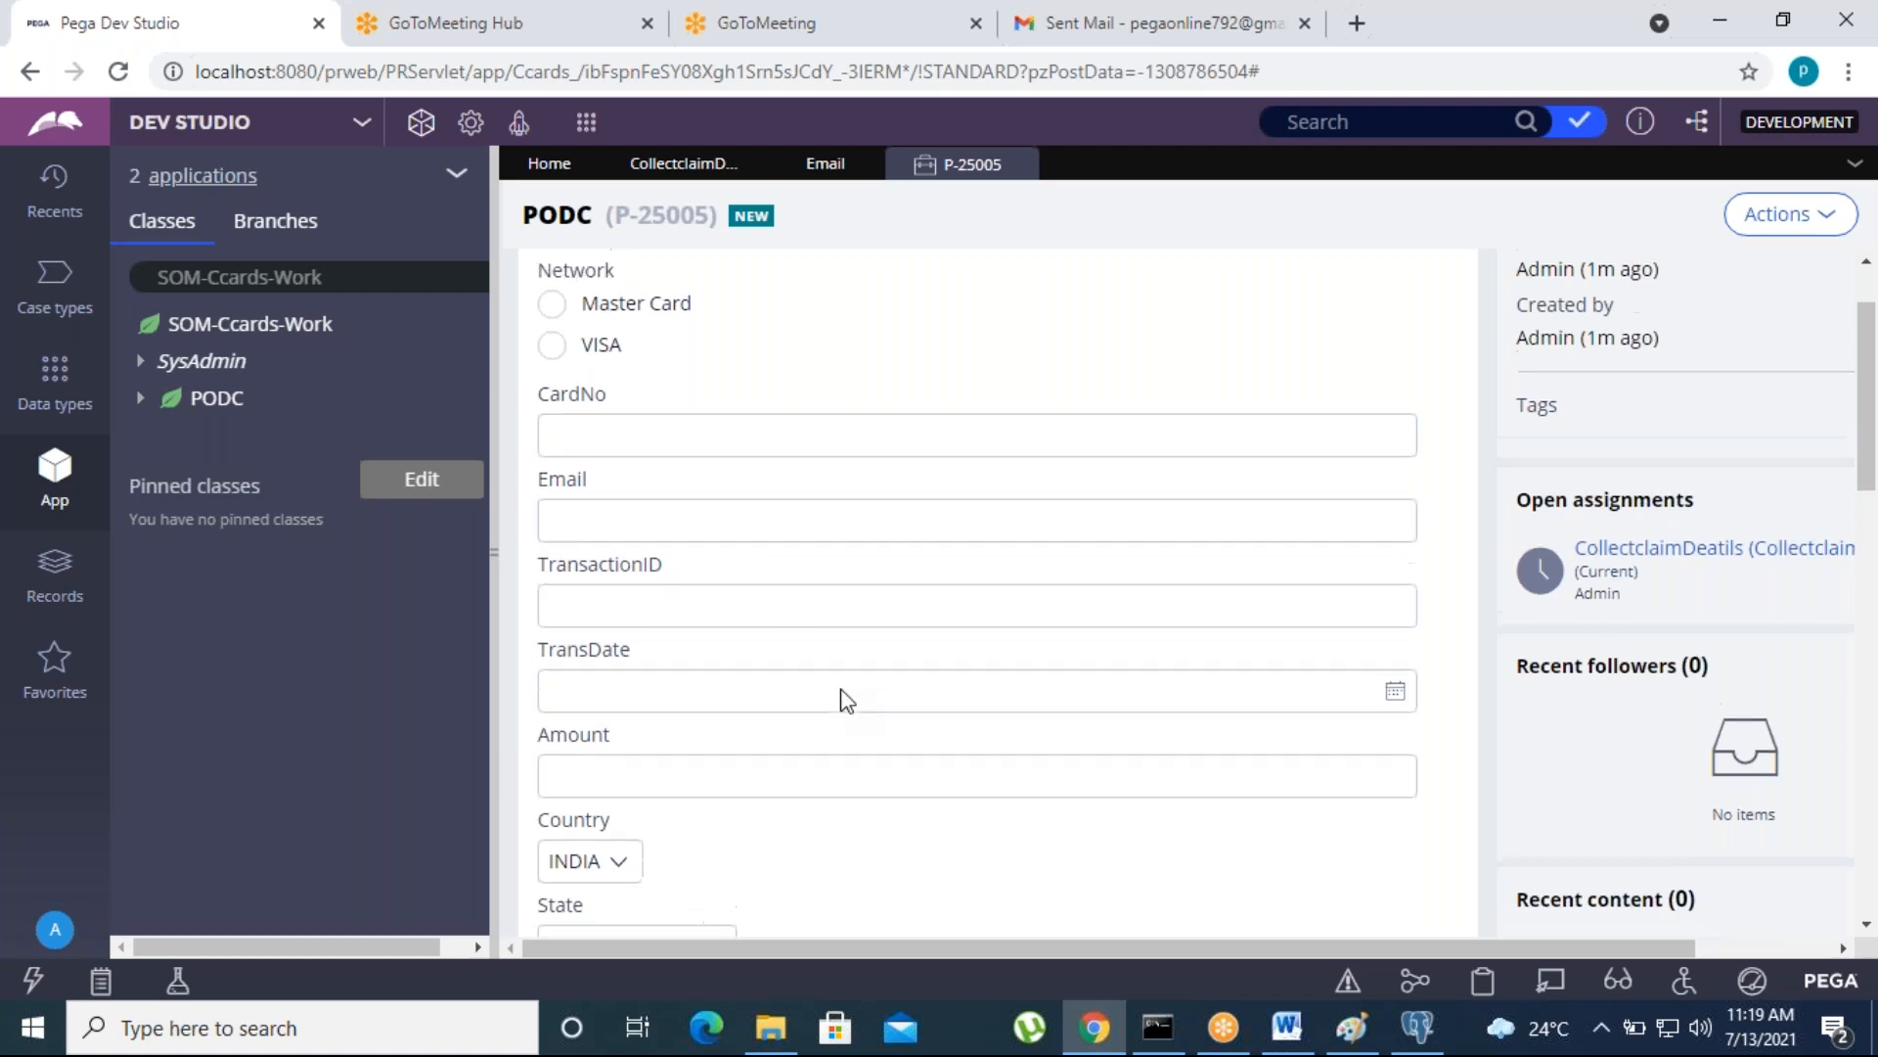
pyautogui.scroll(-10, 838, 700)
pyautogui.scroll(3, 684, 682)
pyautogui.click(611, 460)
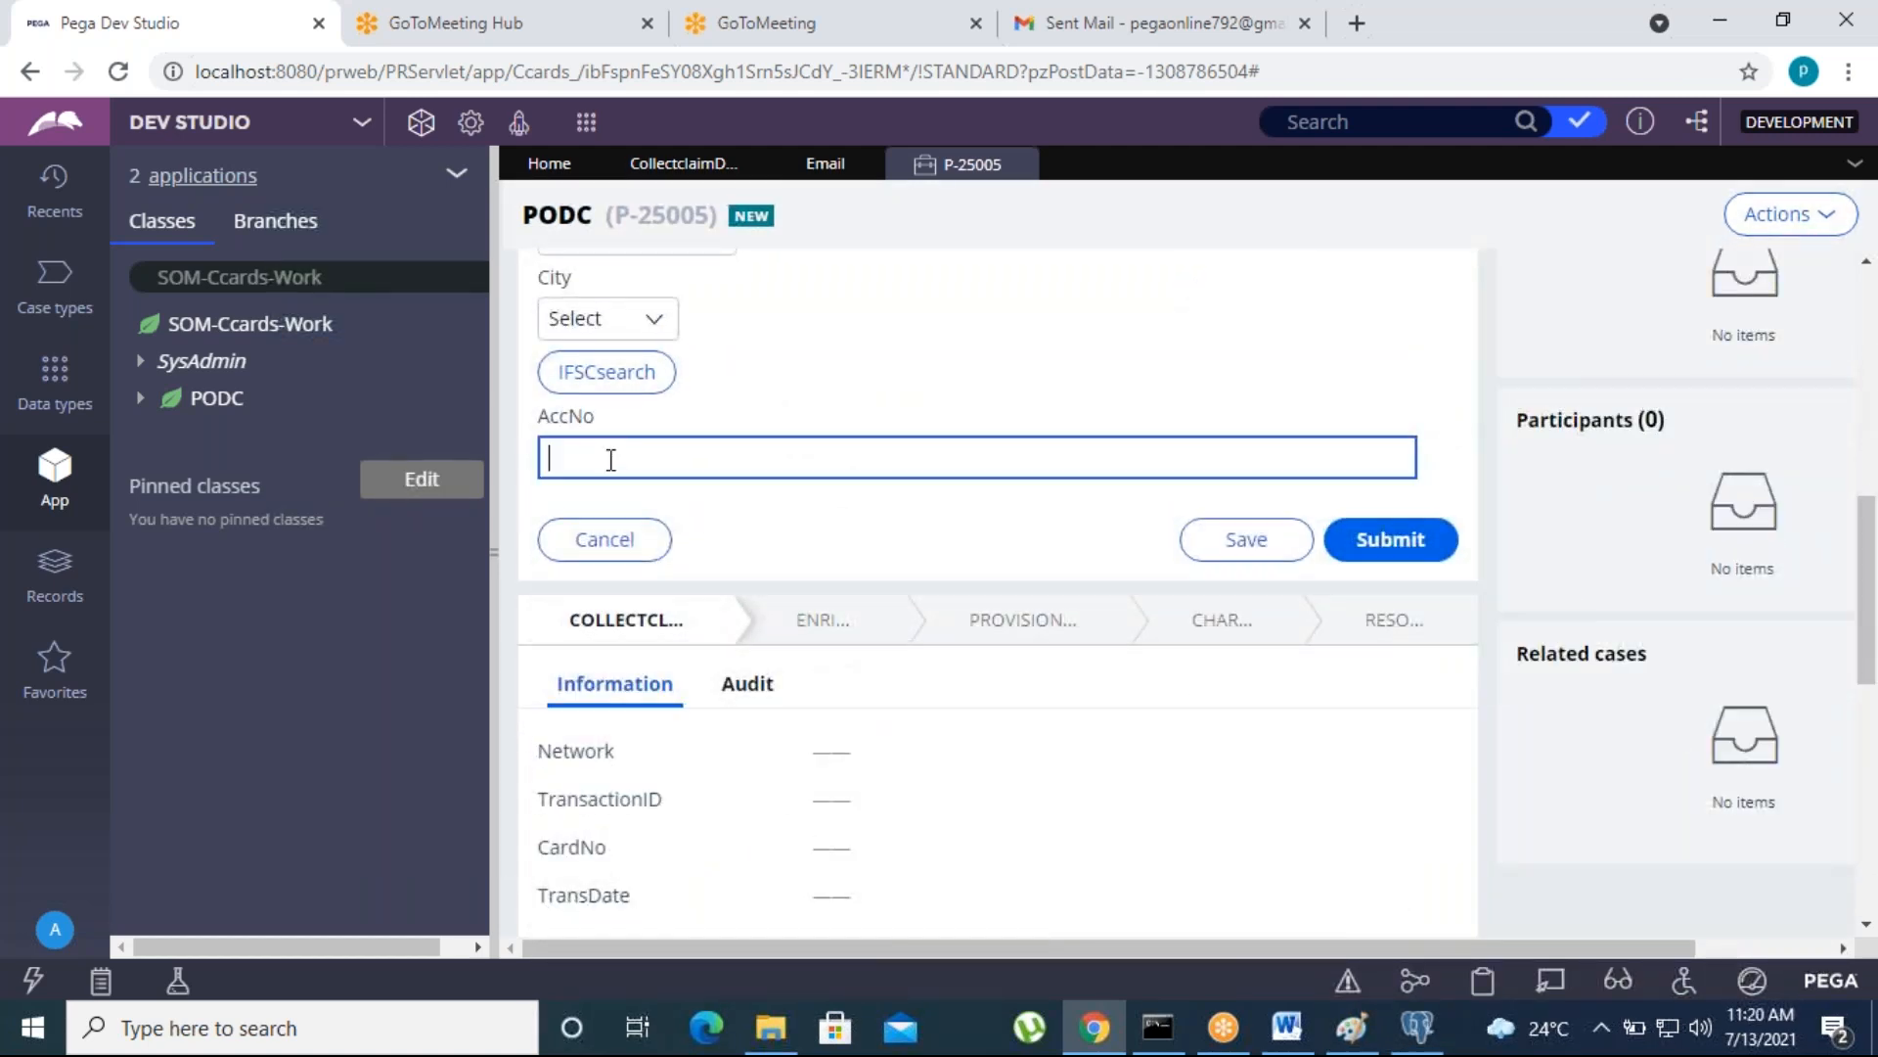
pyautogui.scroll(5, 773, 597)
pyautogui.click(671, 620)
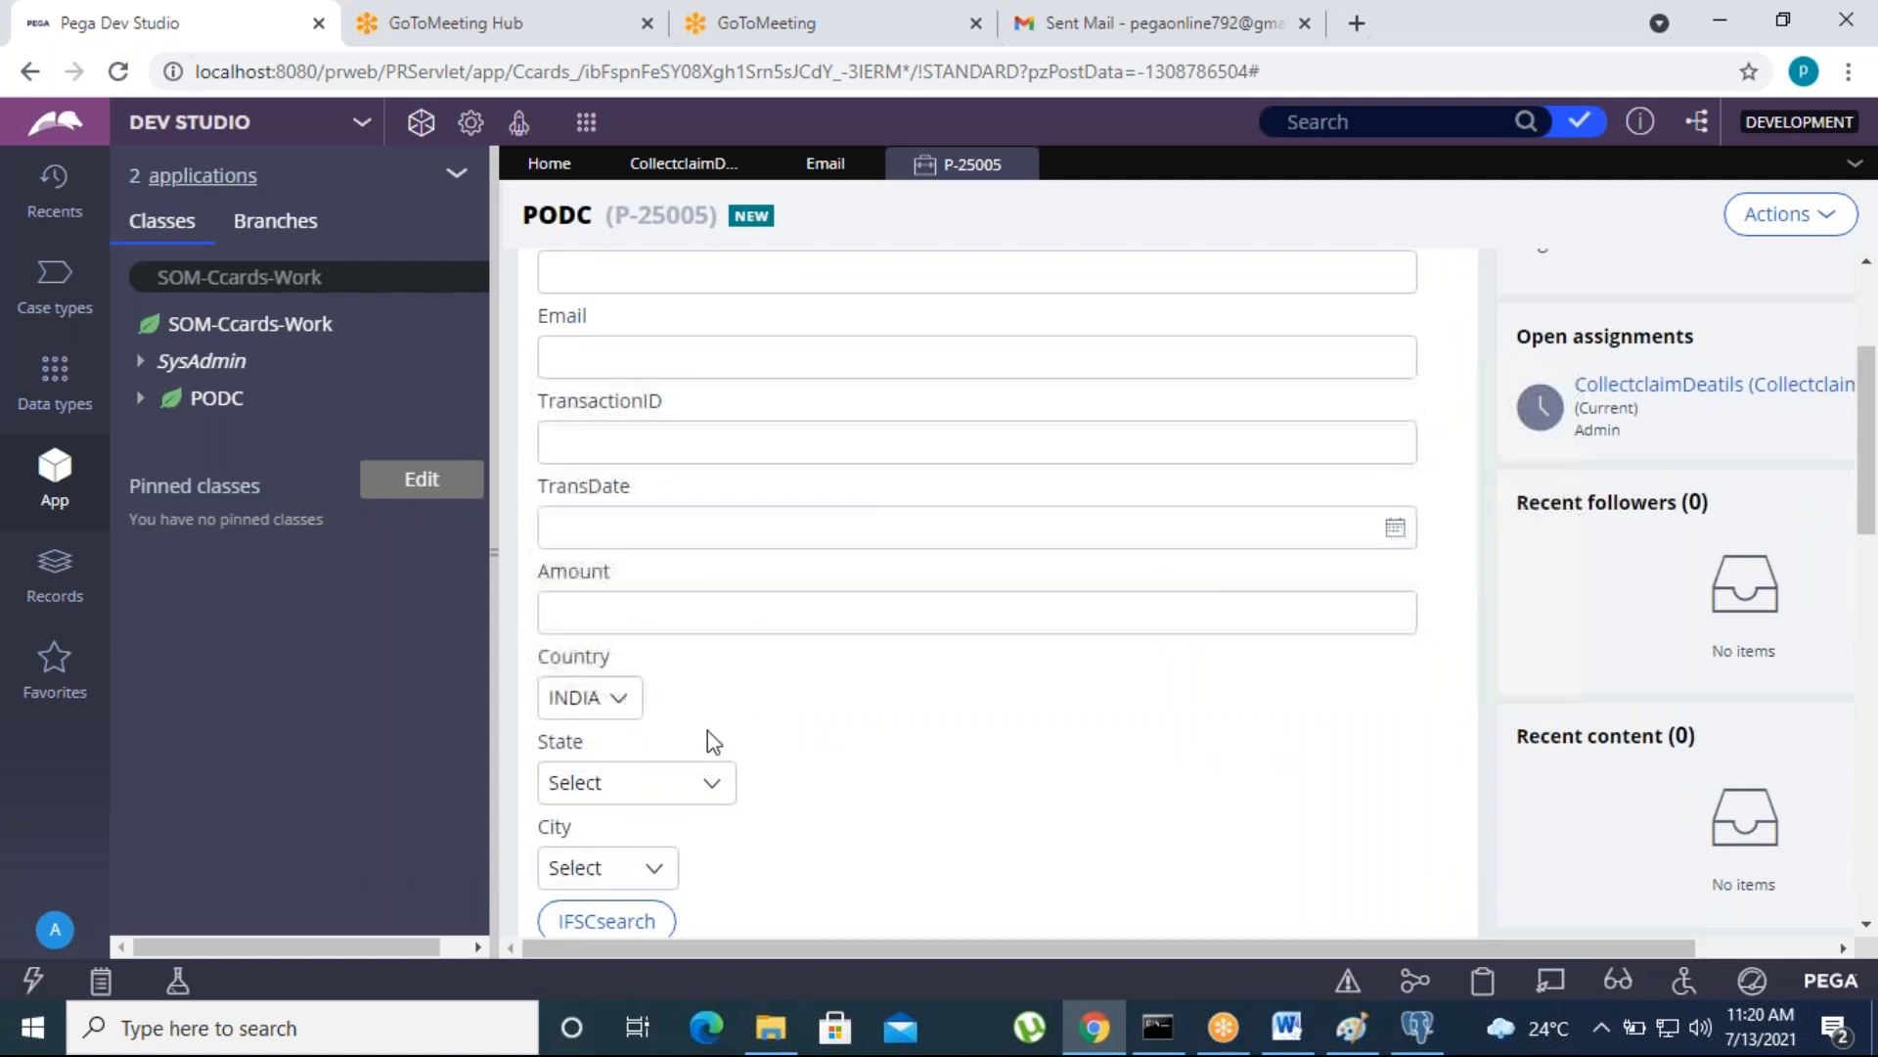
# - Open the ValidEmailAddress rule from the Email property's Use validate setting, review its Java source, and close the rule
pyautogui.click(812, 165)
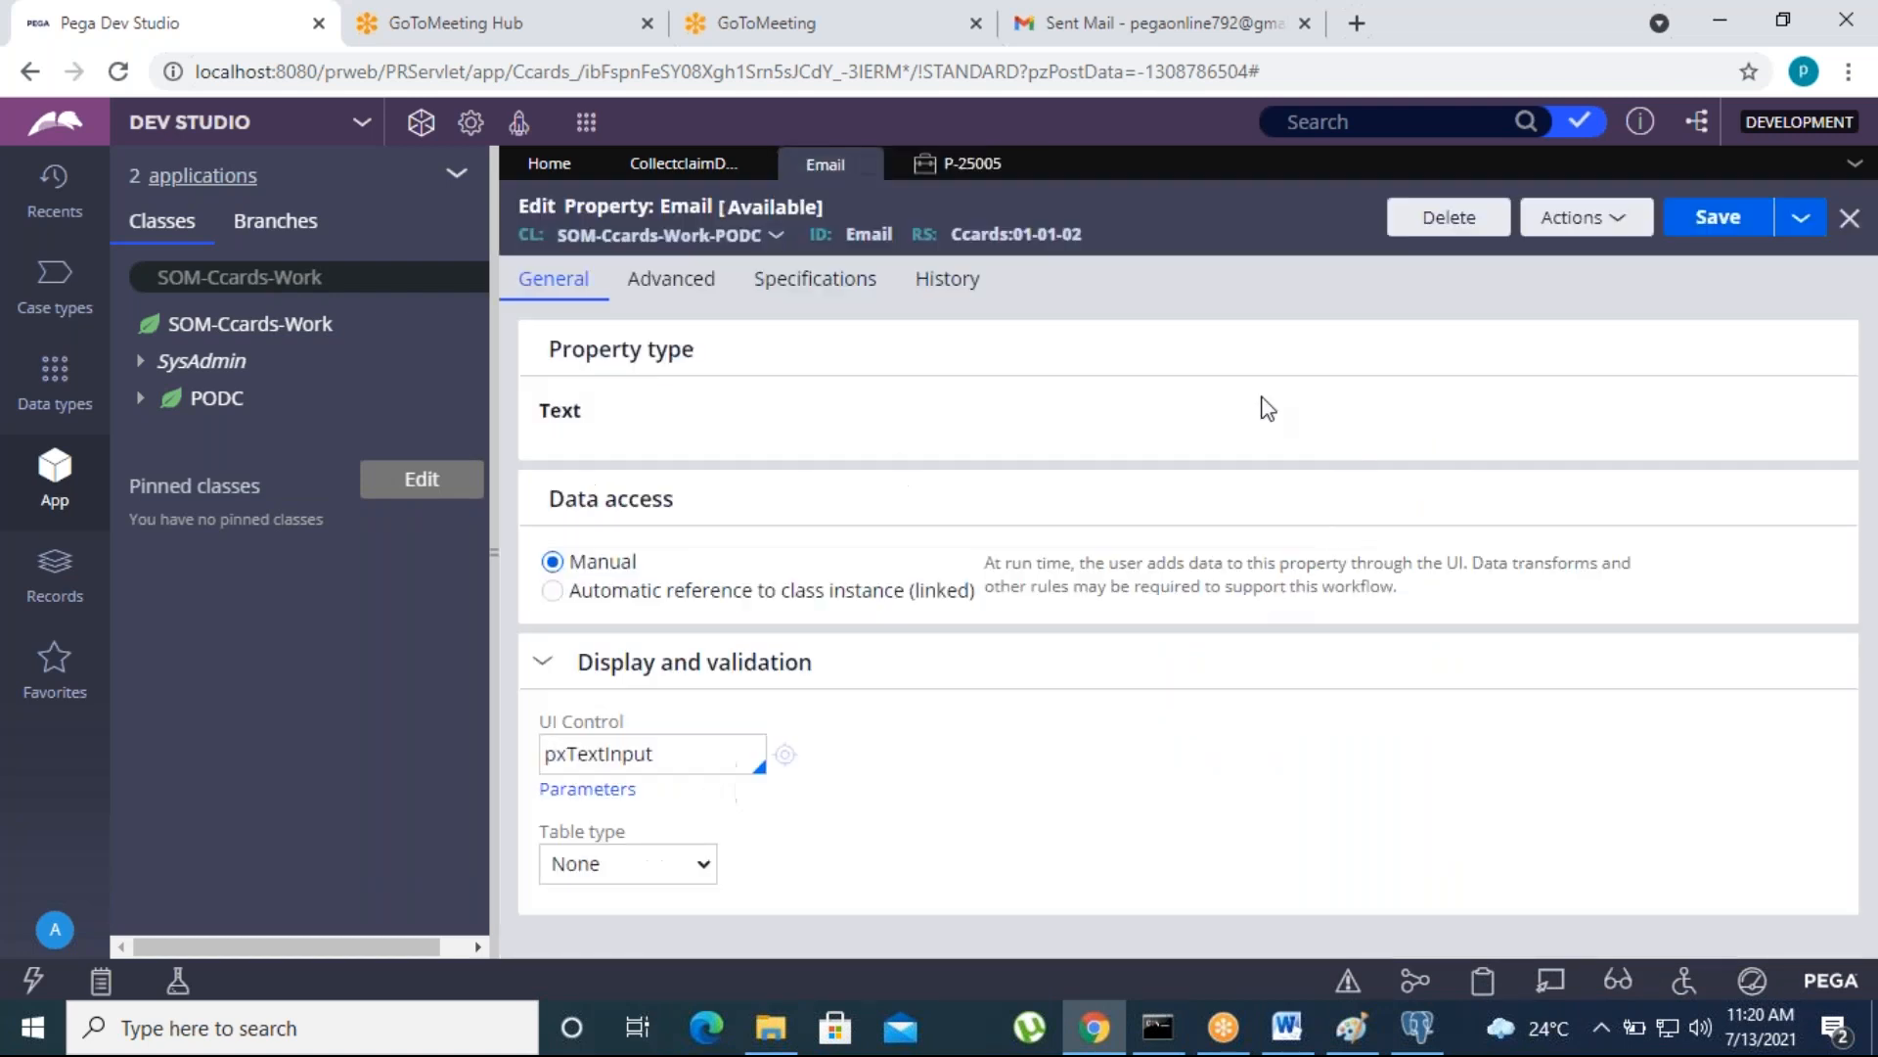
pyautogui.click(643, 278)
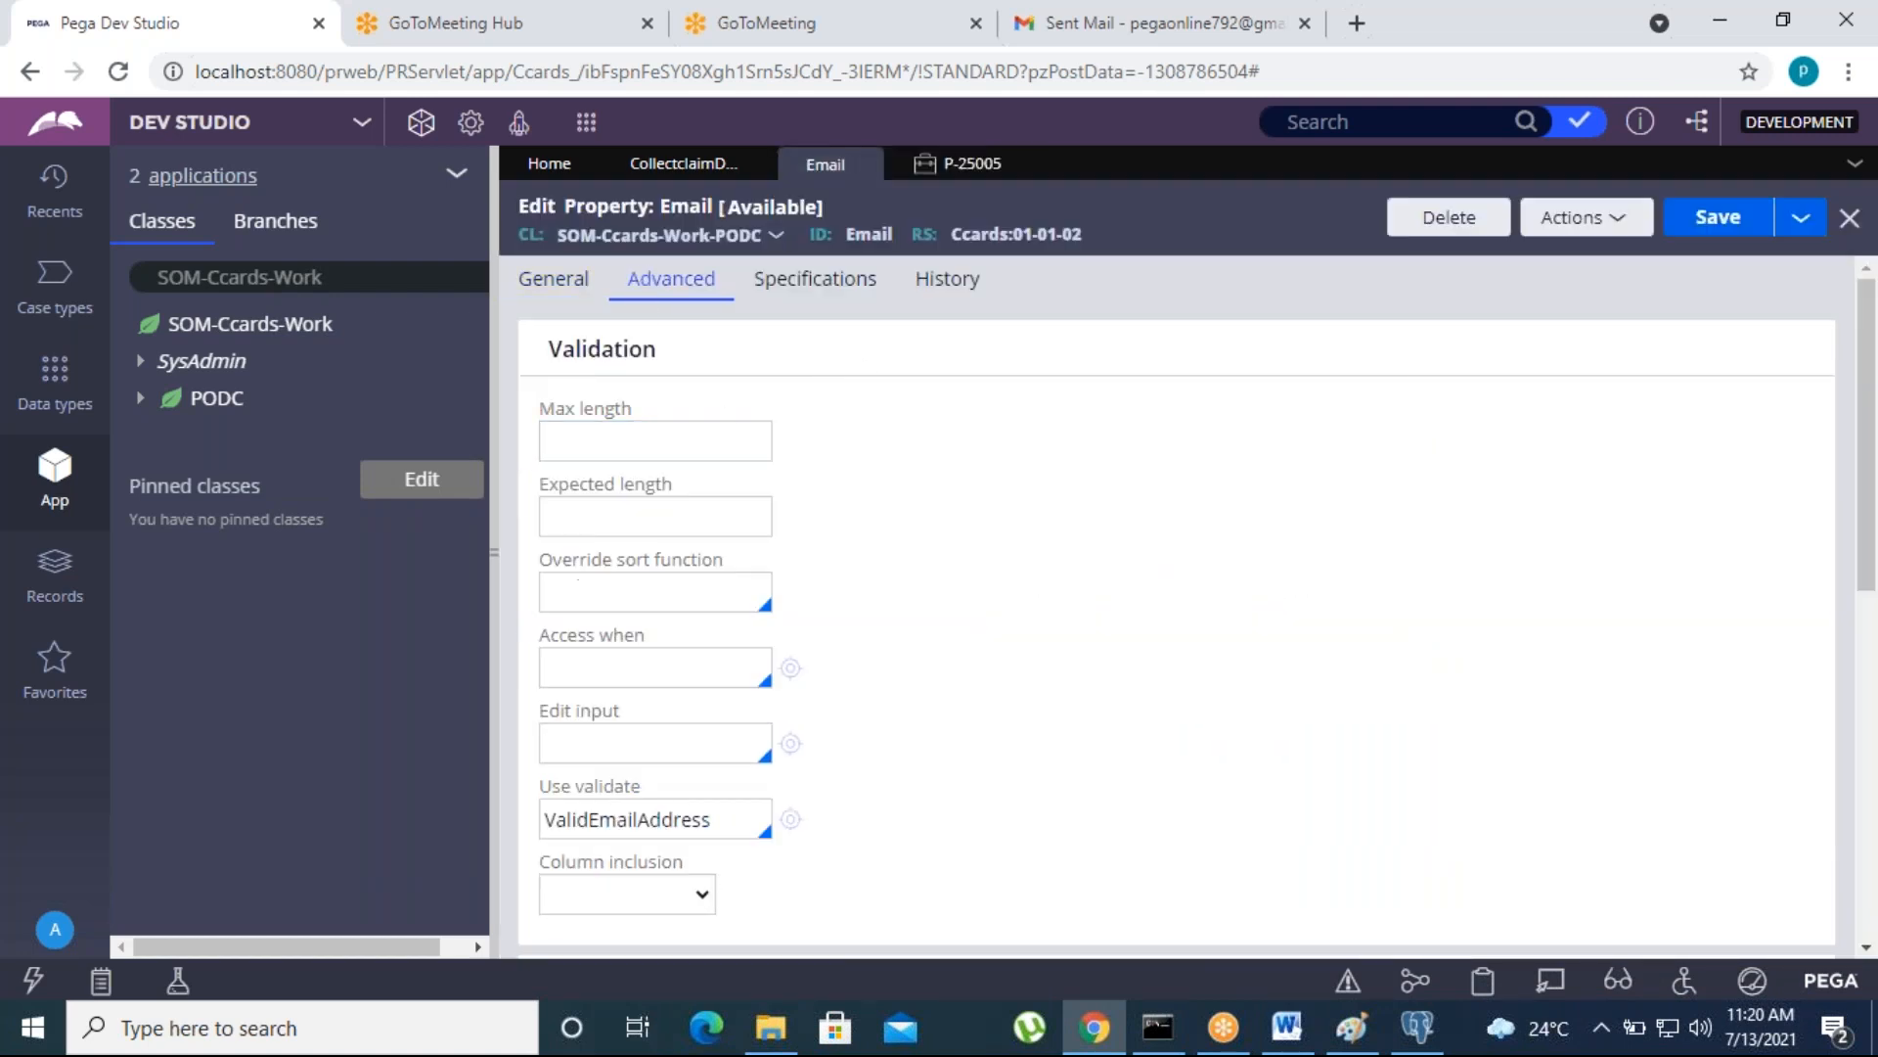
pyautogui.scroll(-1, 656, 818)
pyautogui.scroll(-1, 656, 817)
pyautogui.click(725, 677)
pyautogui.click(789, 682)
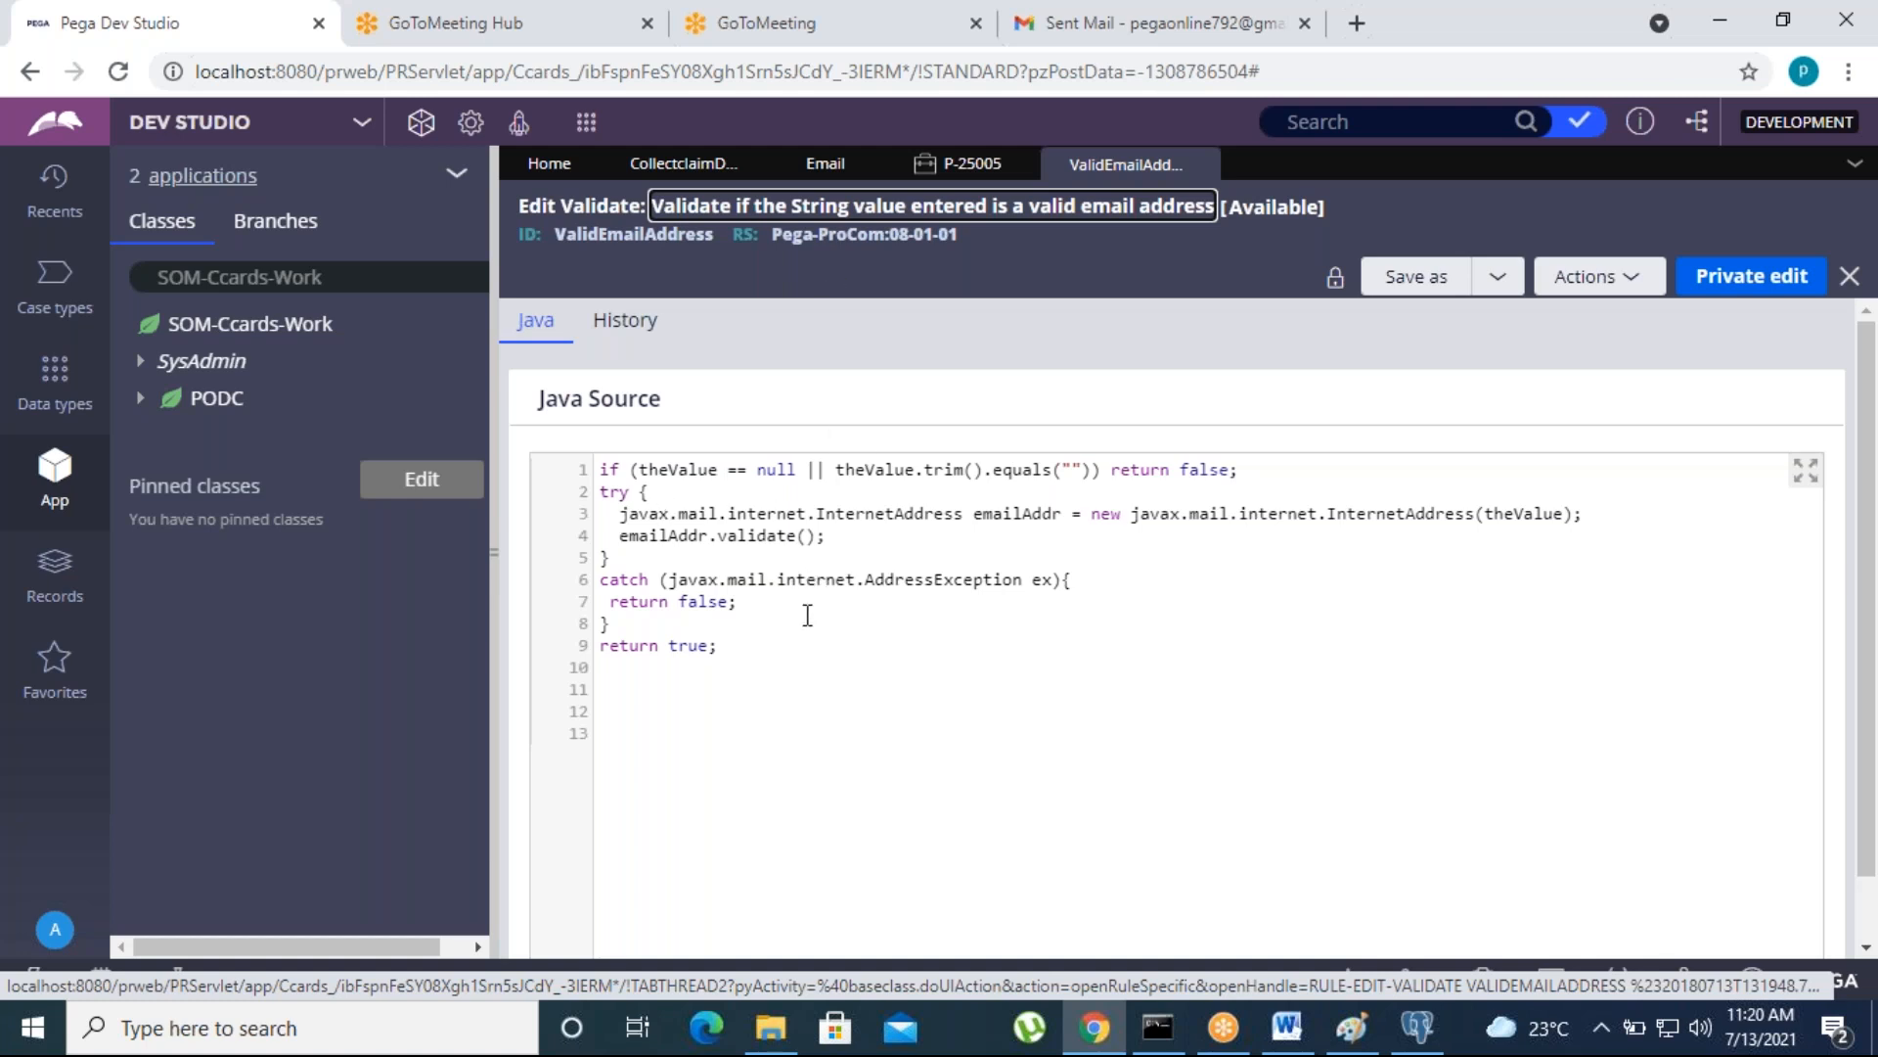
pyautogui.click(1207, 164)
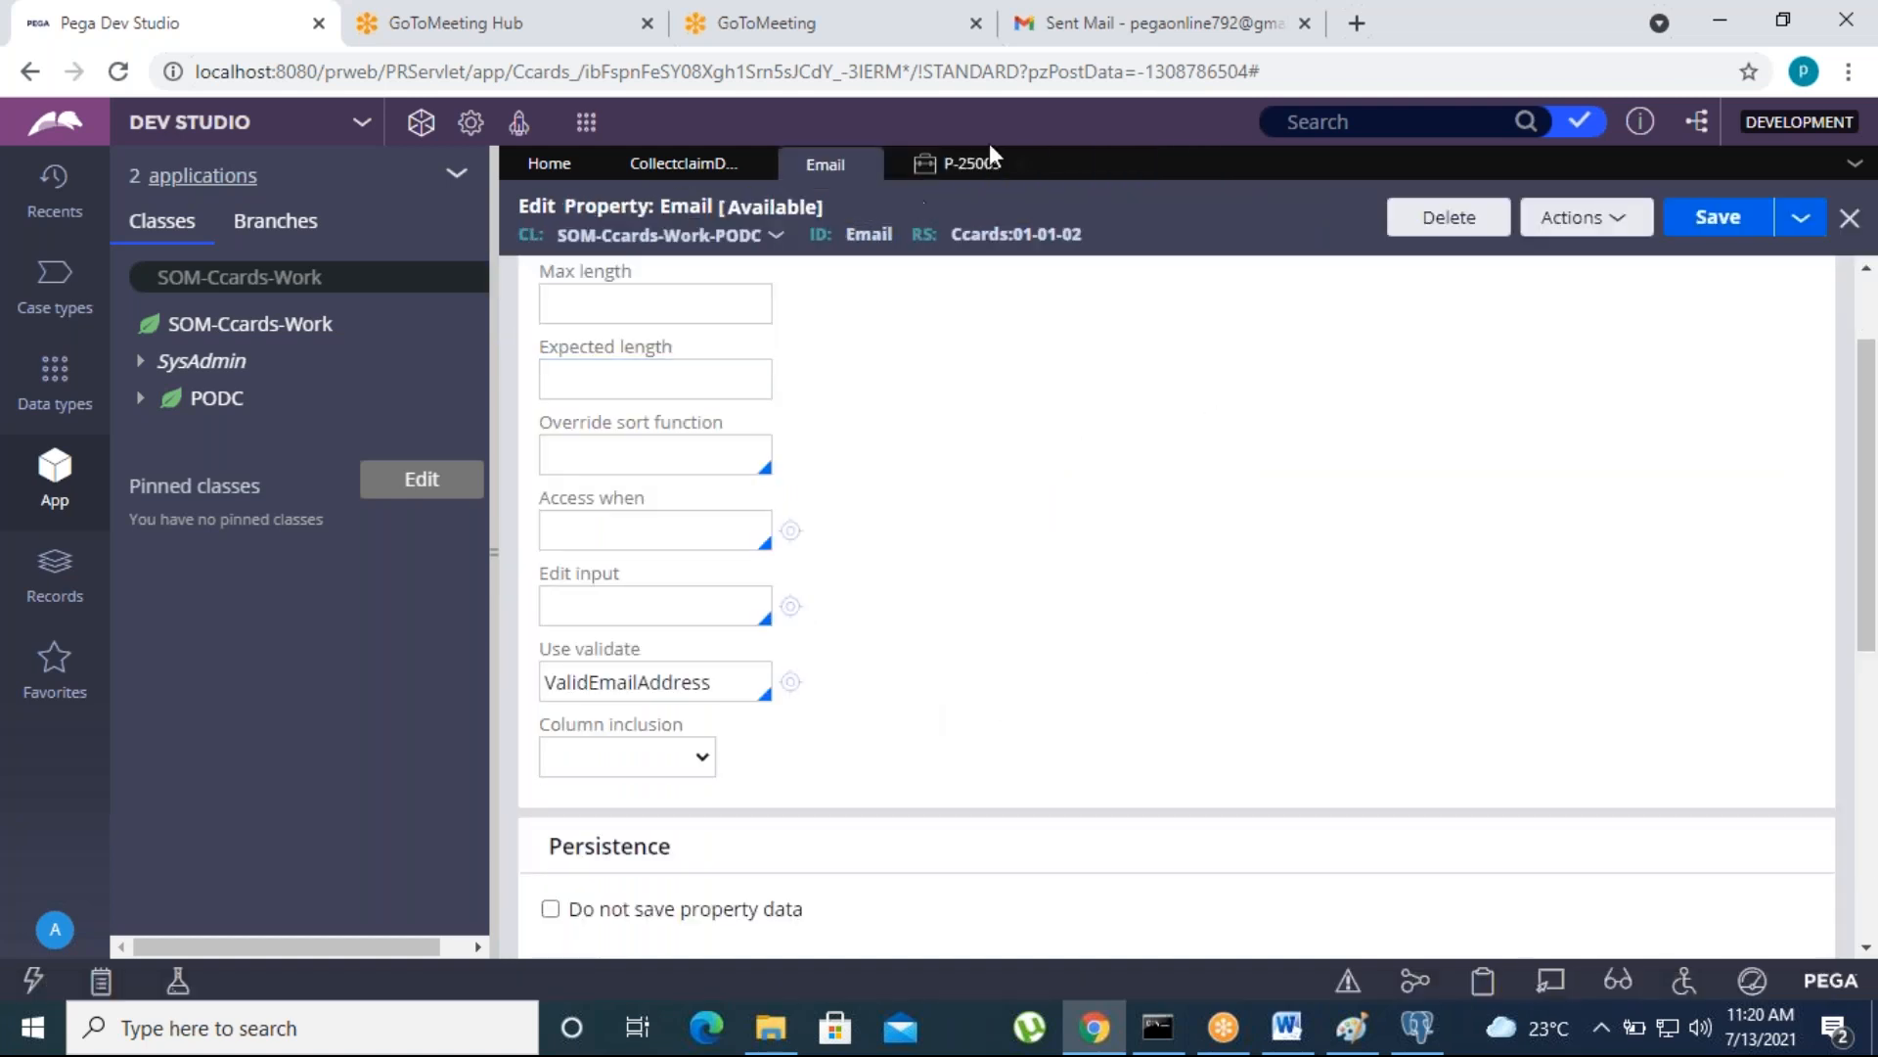
# - Create and open a Validate rule labelled validateAccNo for the PODC class in ruleset Ccards 01-01-02
pyautogui.rightClick(233, 412)
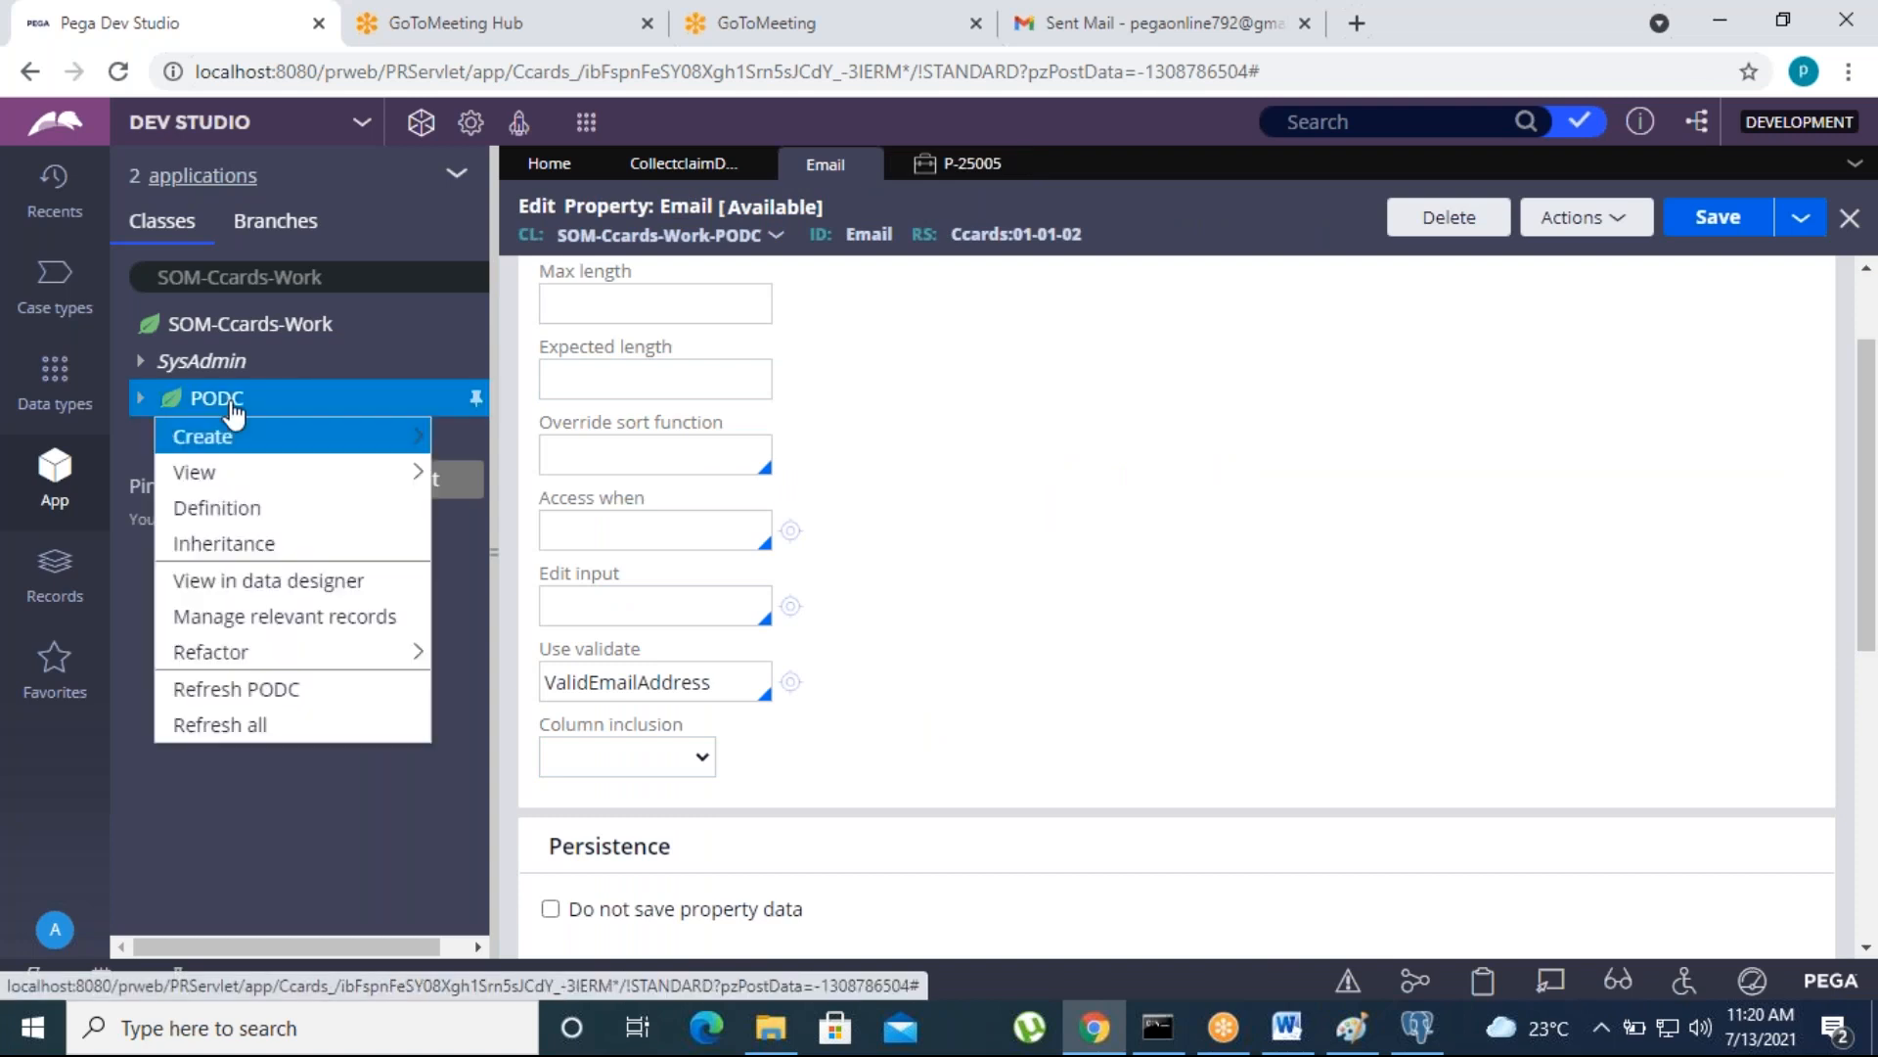
pyautogui.moveTo(217, 437)
pyautogui.moveTo(490, 722)
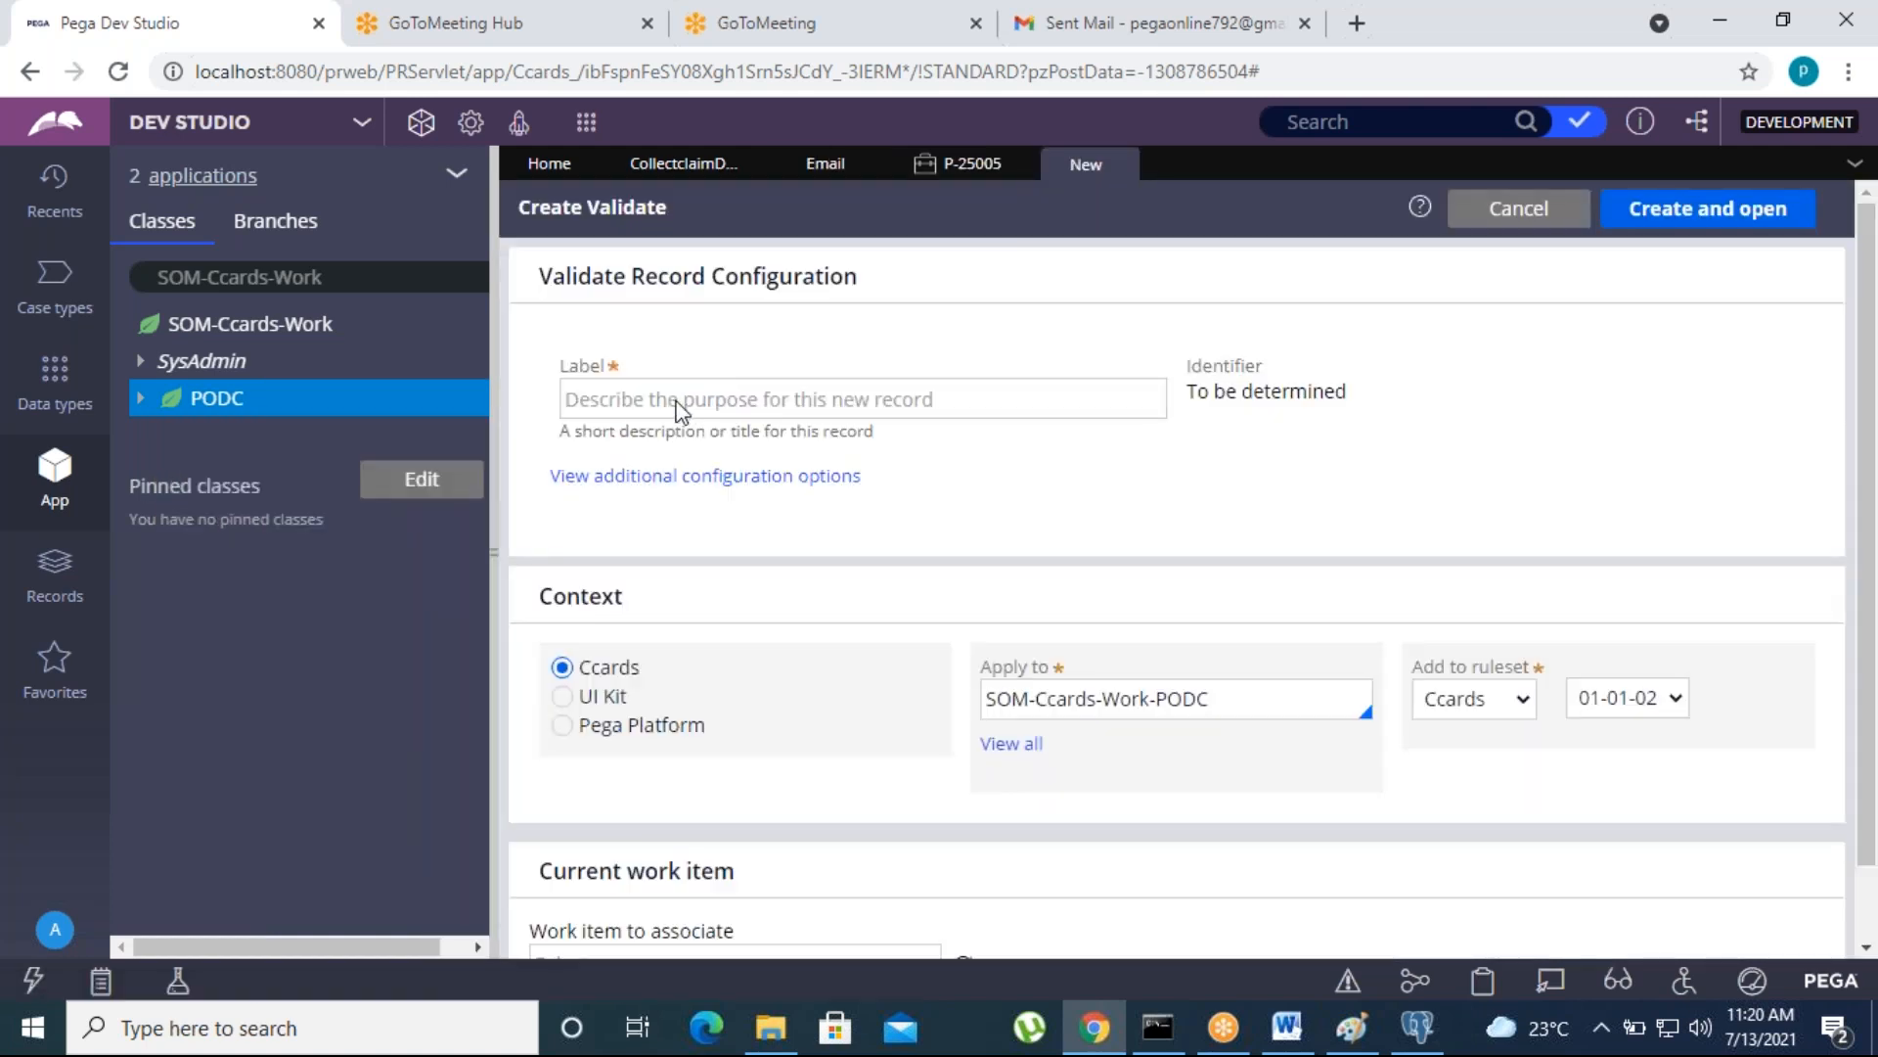
pyautogui.click(677, 402)
pyautogui.write('validateAccNo')
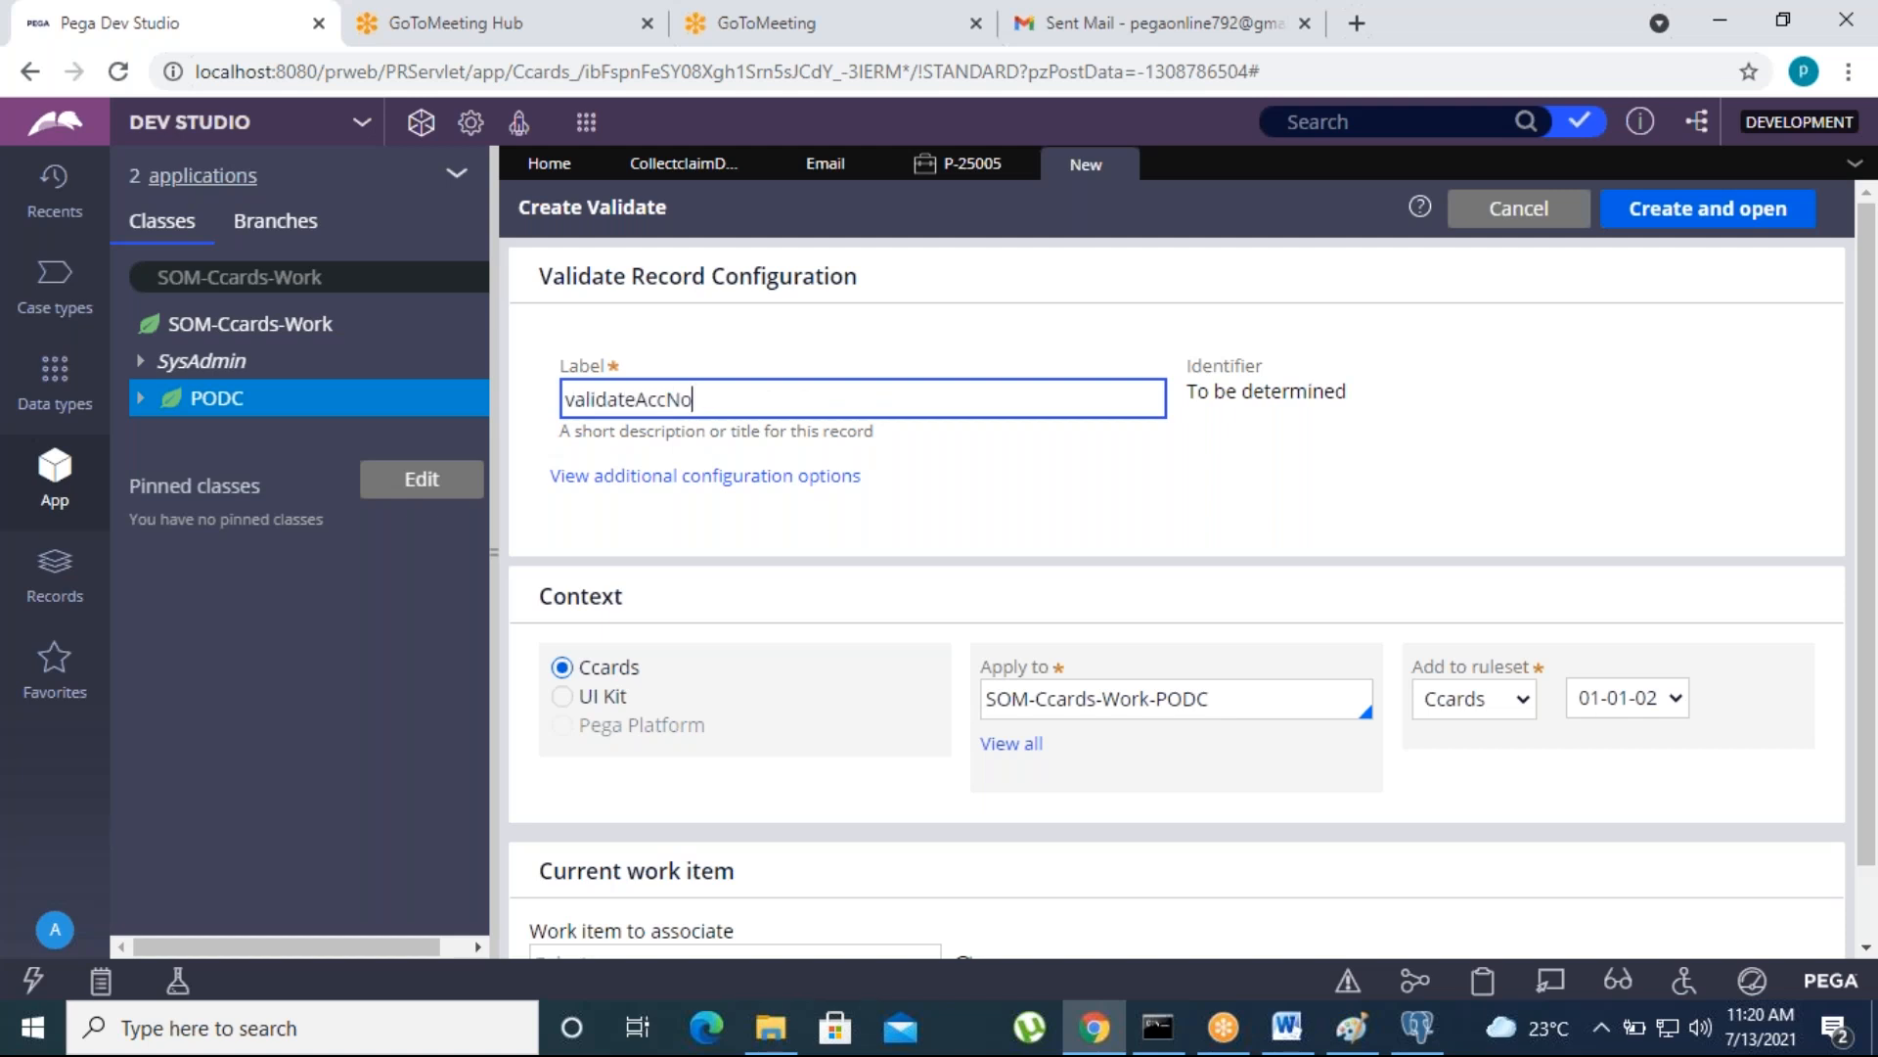
pyautogui.click(1643, 210)
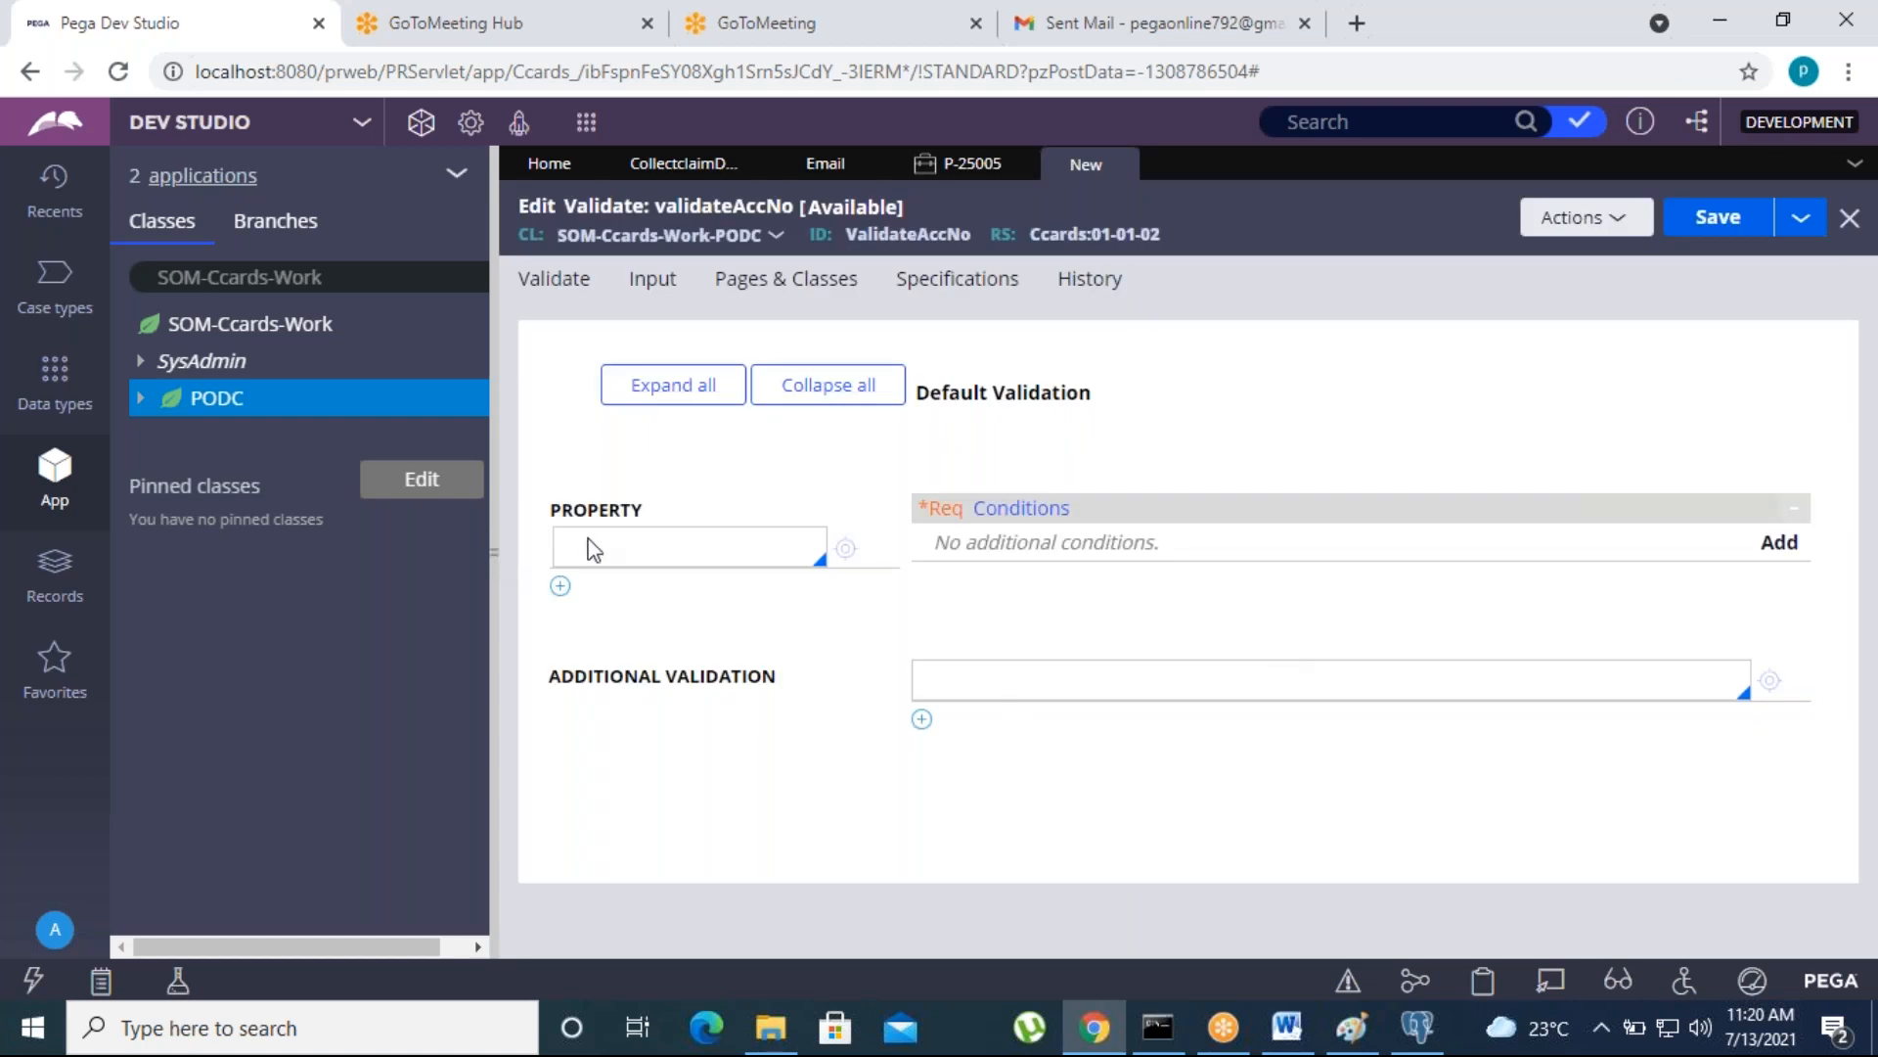
# - Set the property to validate in the validateAccNo rule to .AccNo
pyautogui.click(587, 545)
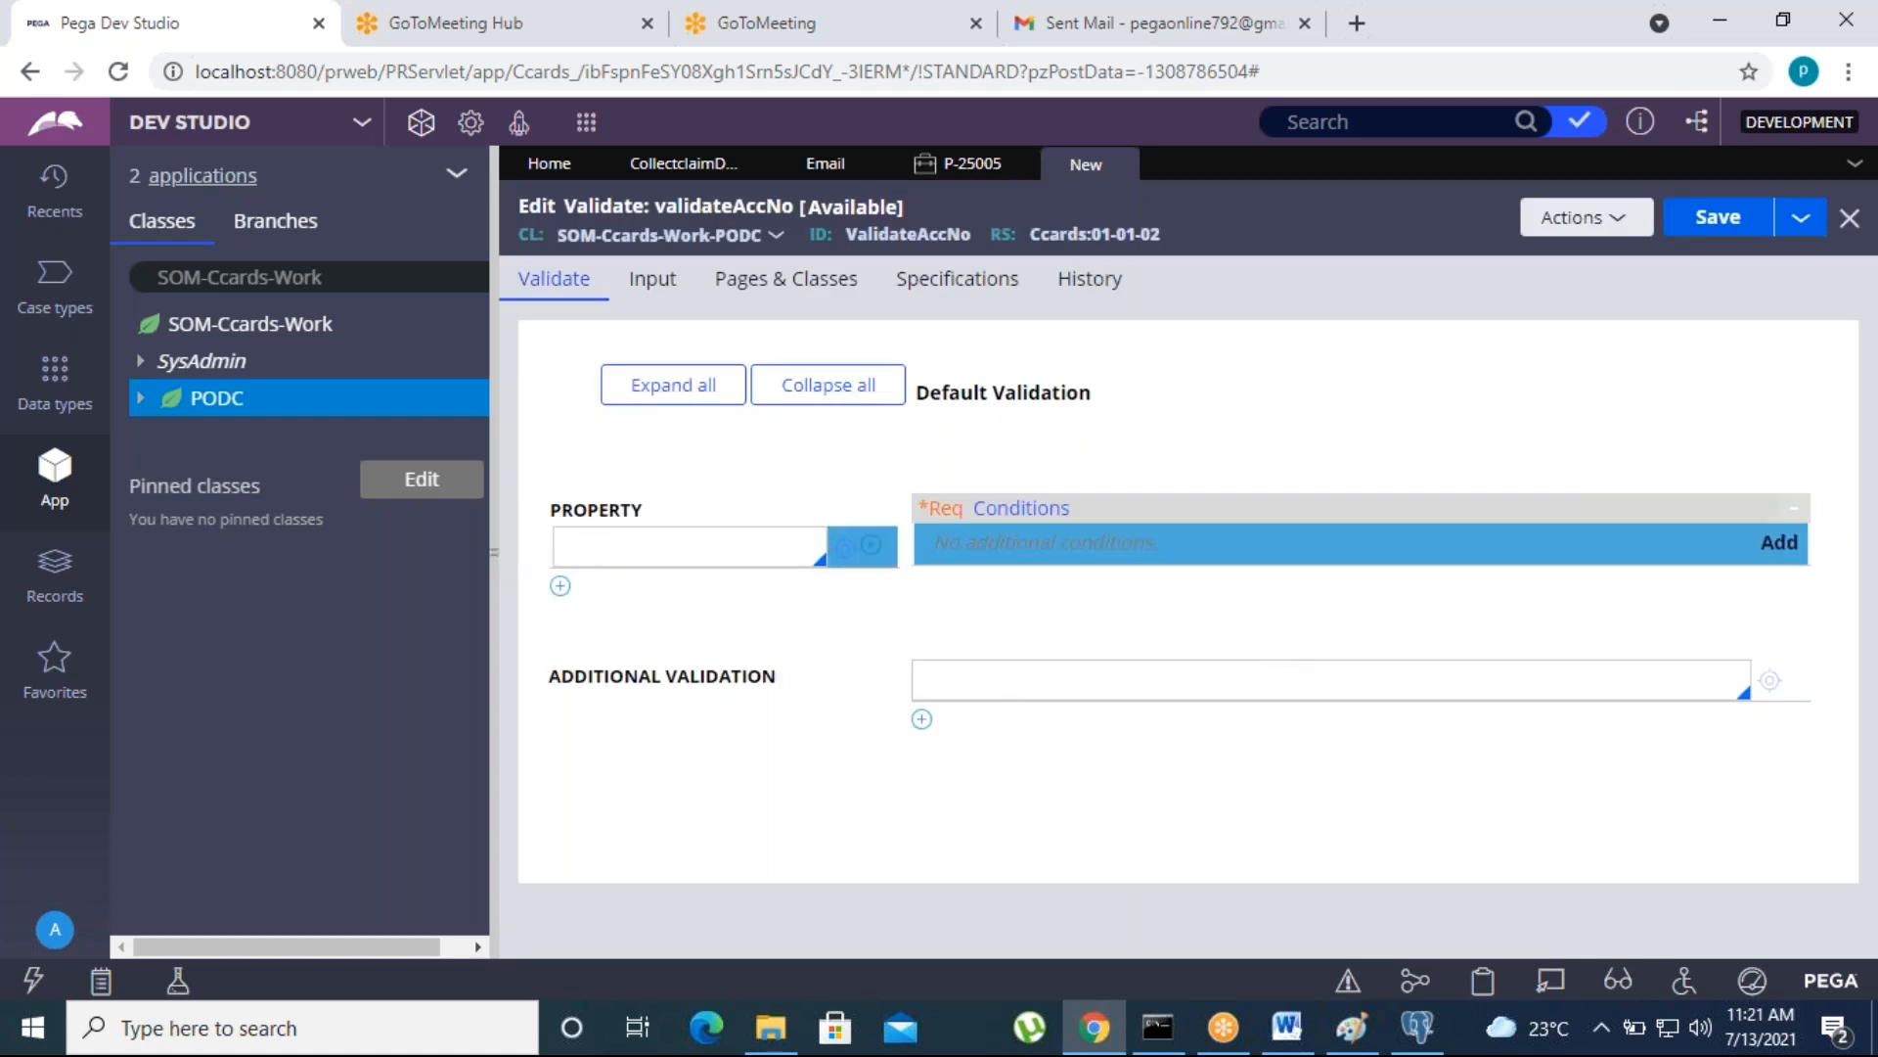
pyautogui.click(646, 547)
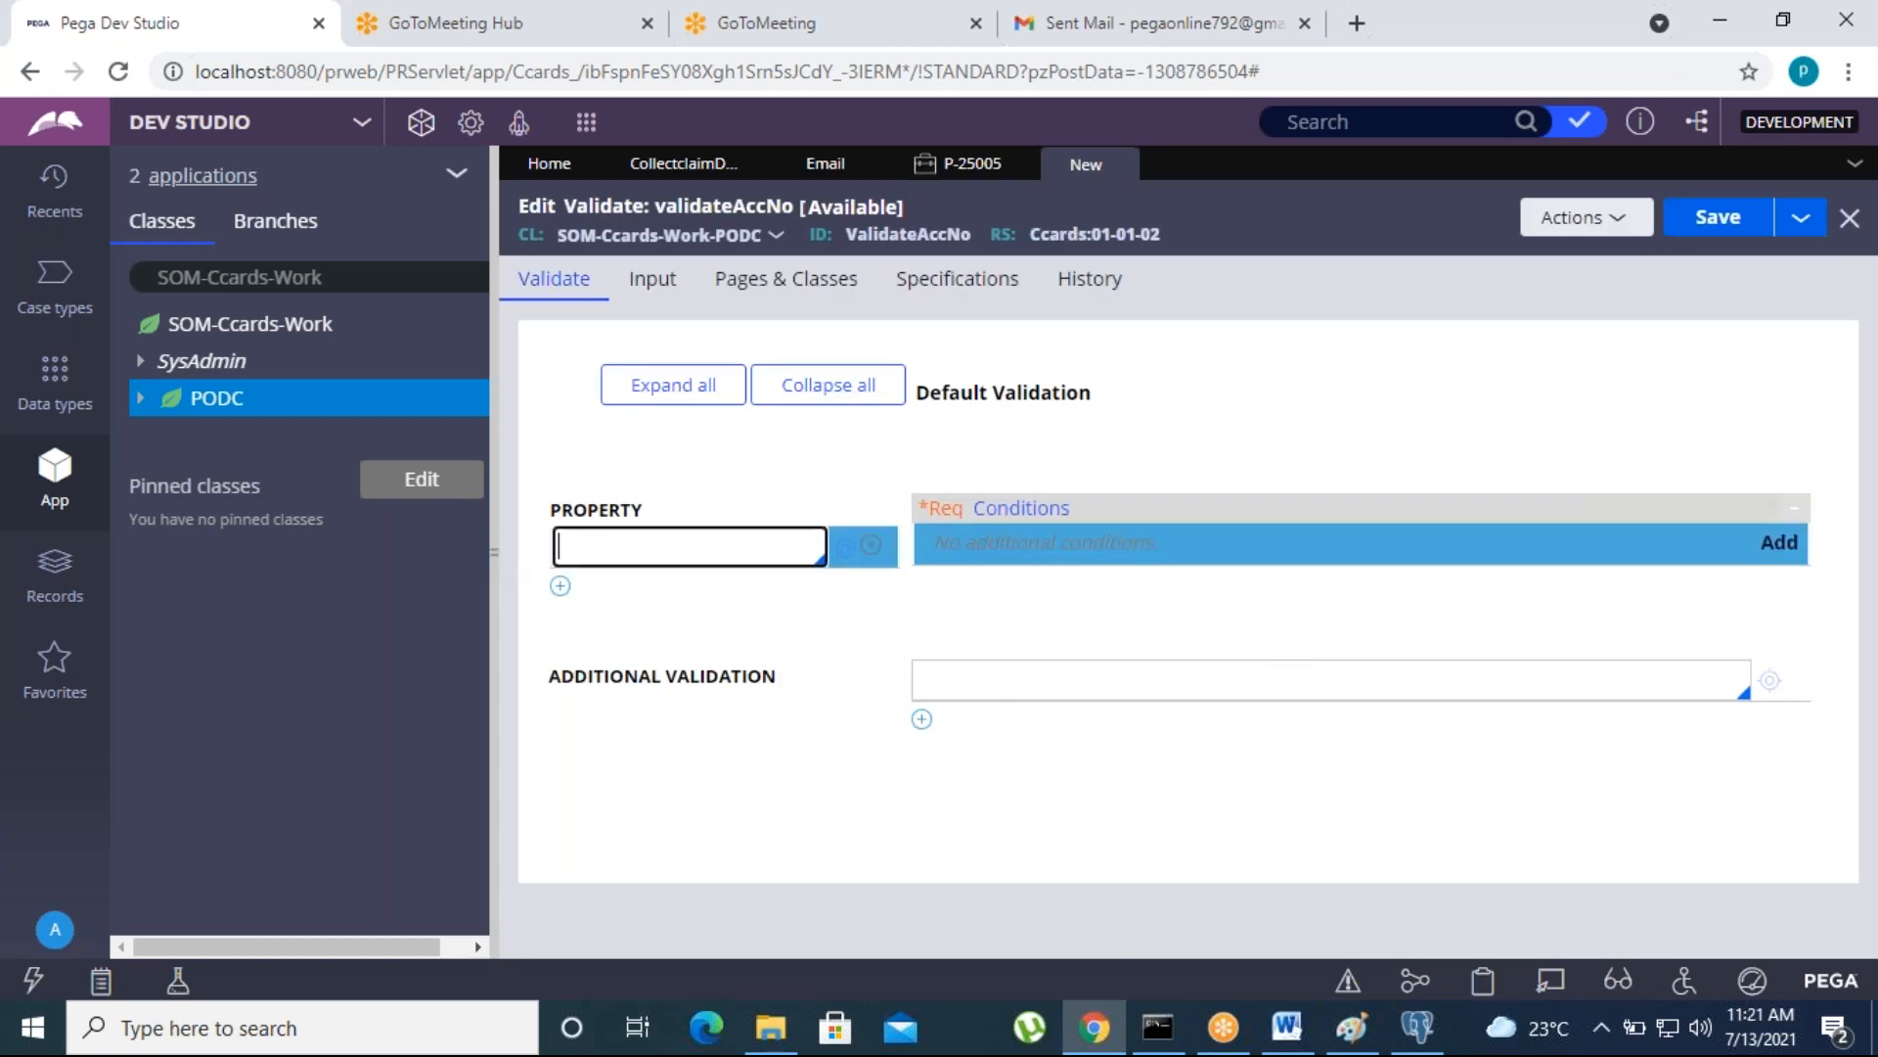
pyautogui.write('.A')
pyautogui.press('Down')
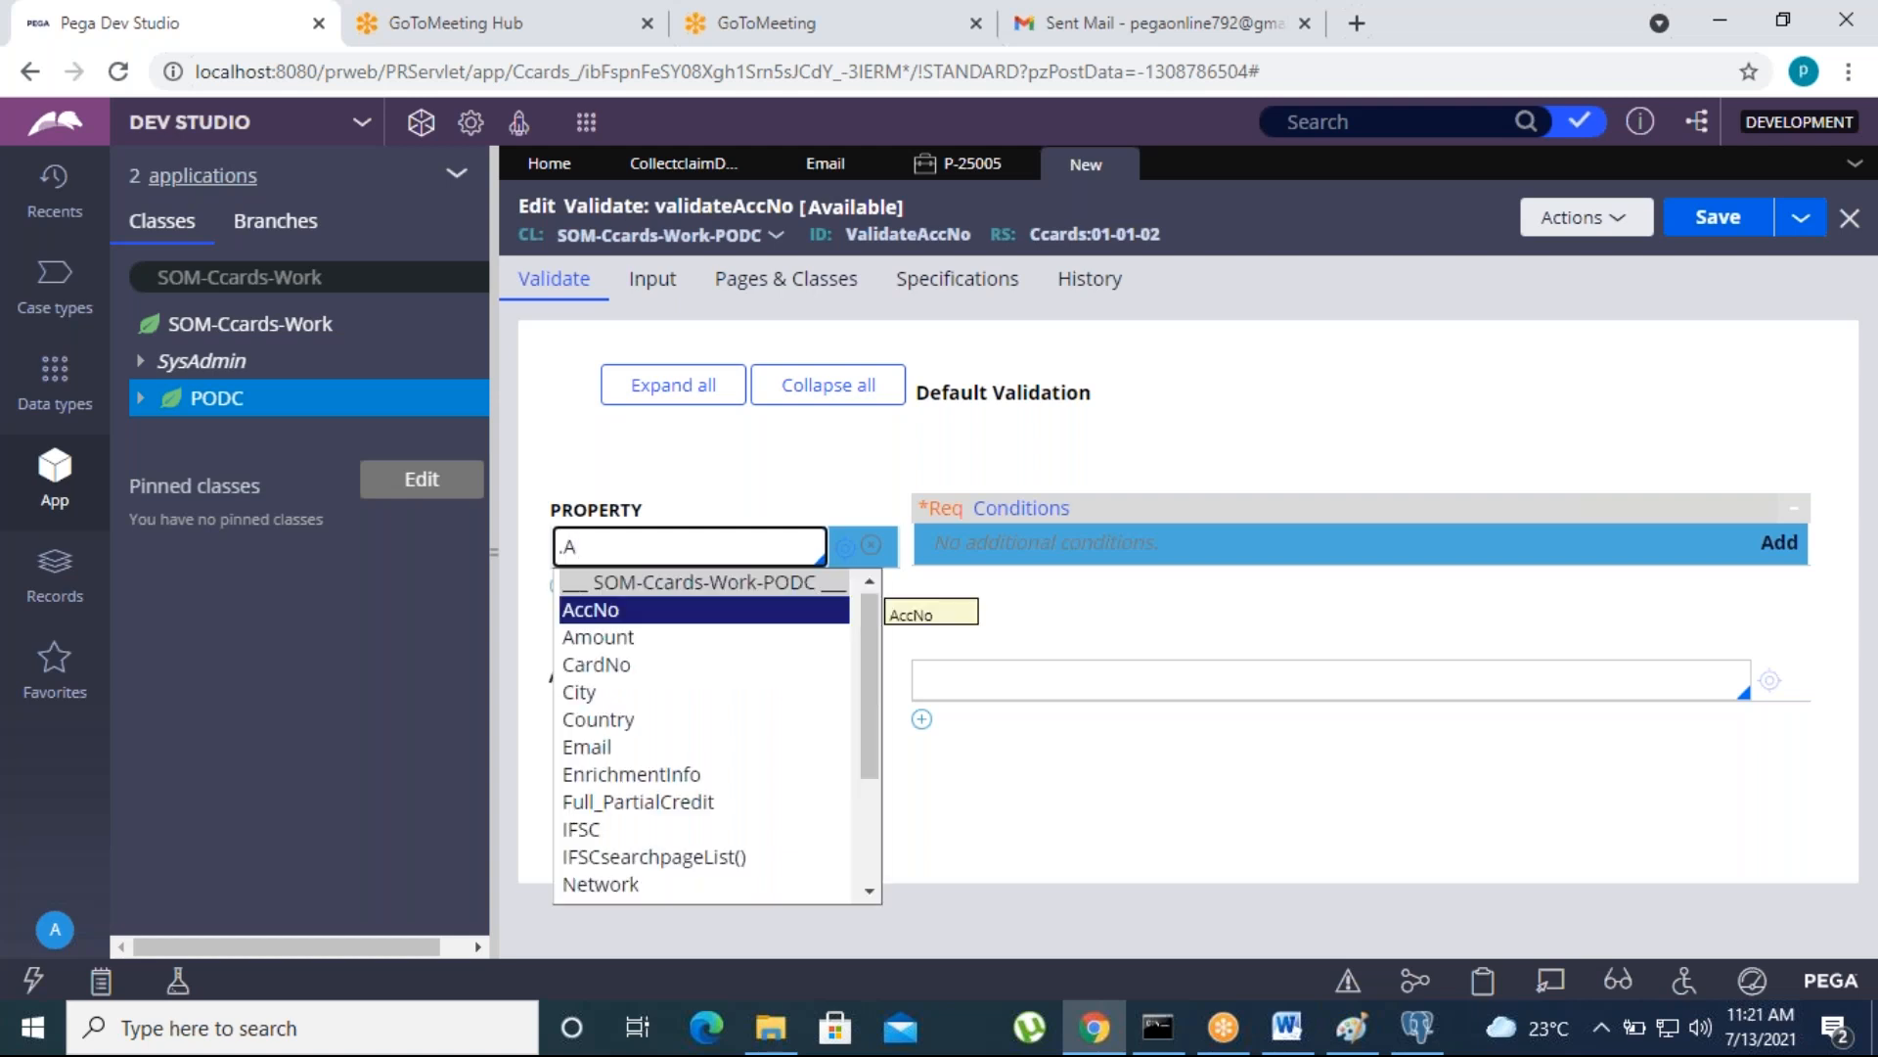
pyautogui.press('Return')
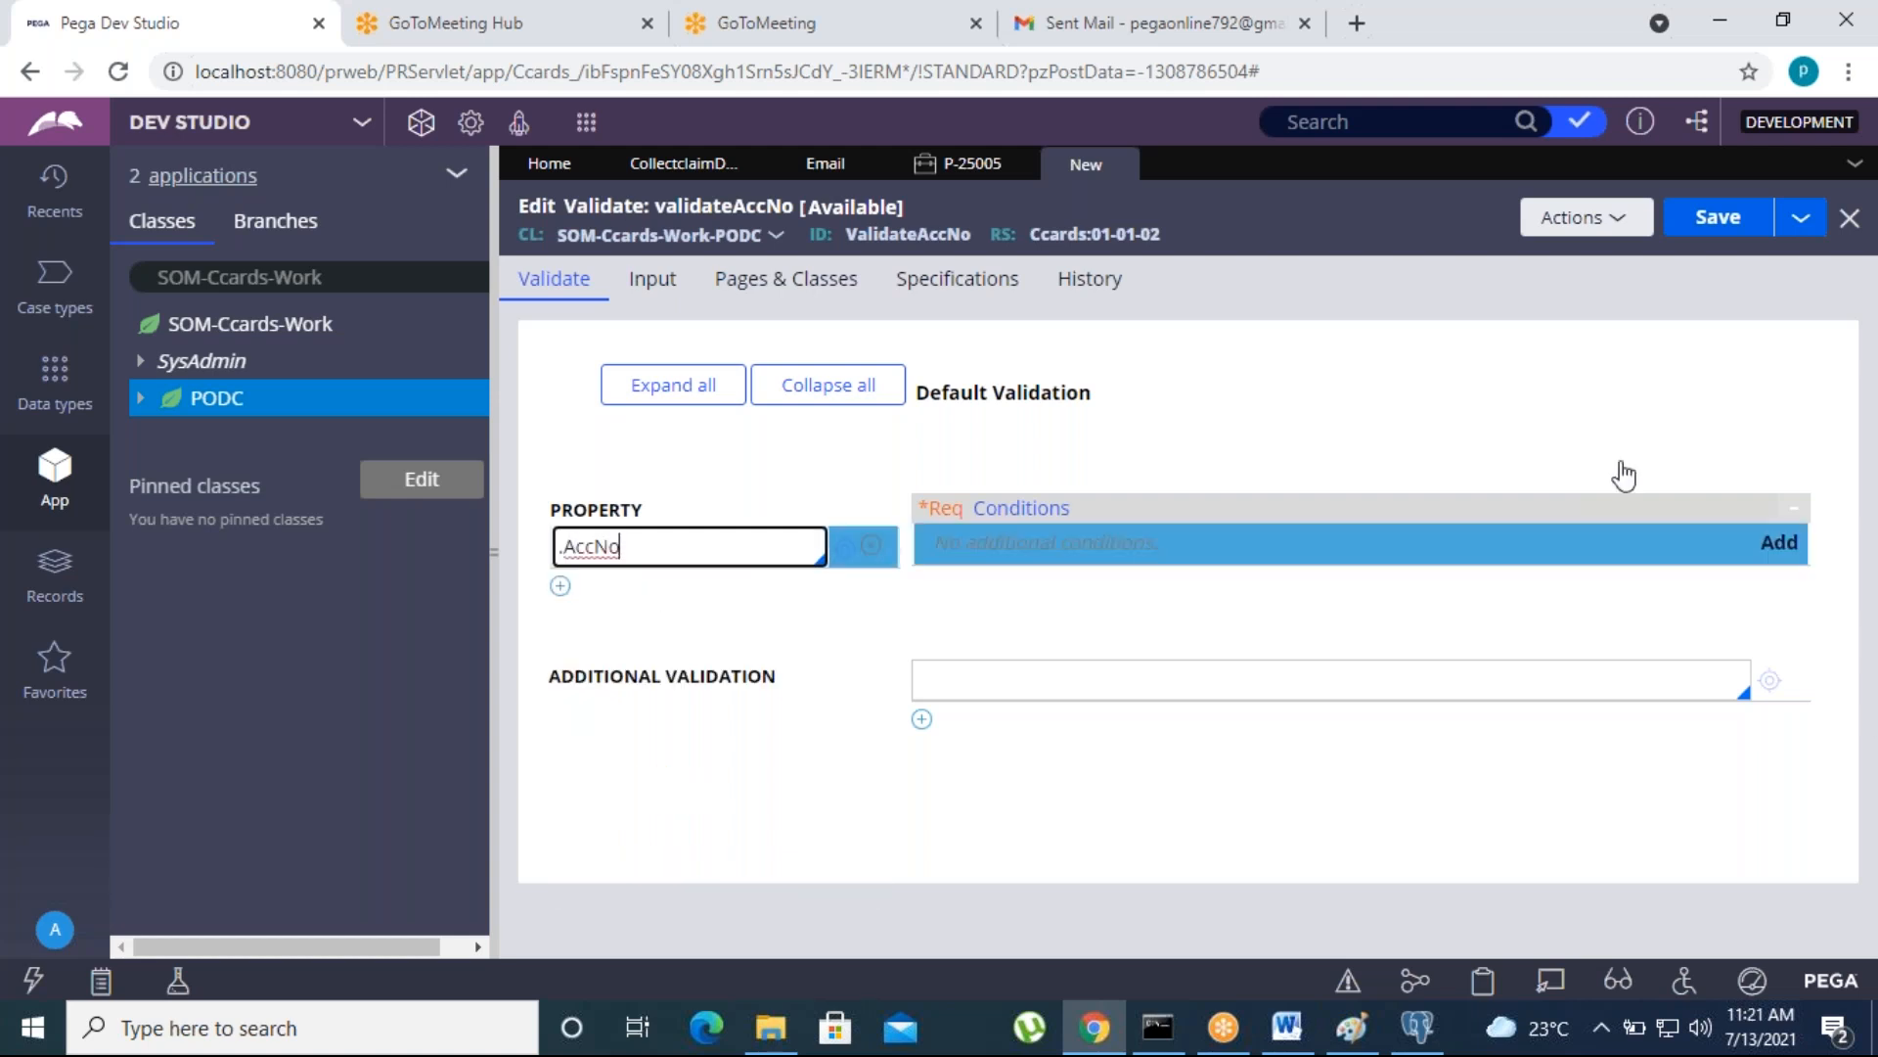
# - Add a validation condition for .AccNo that uses the function [expression evaluates to true]
pyautogui.click(1784, 550)
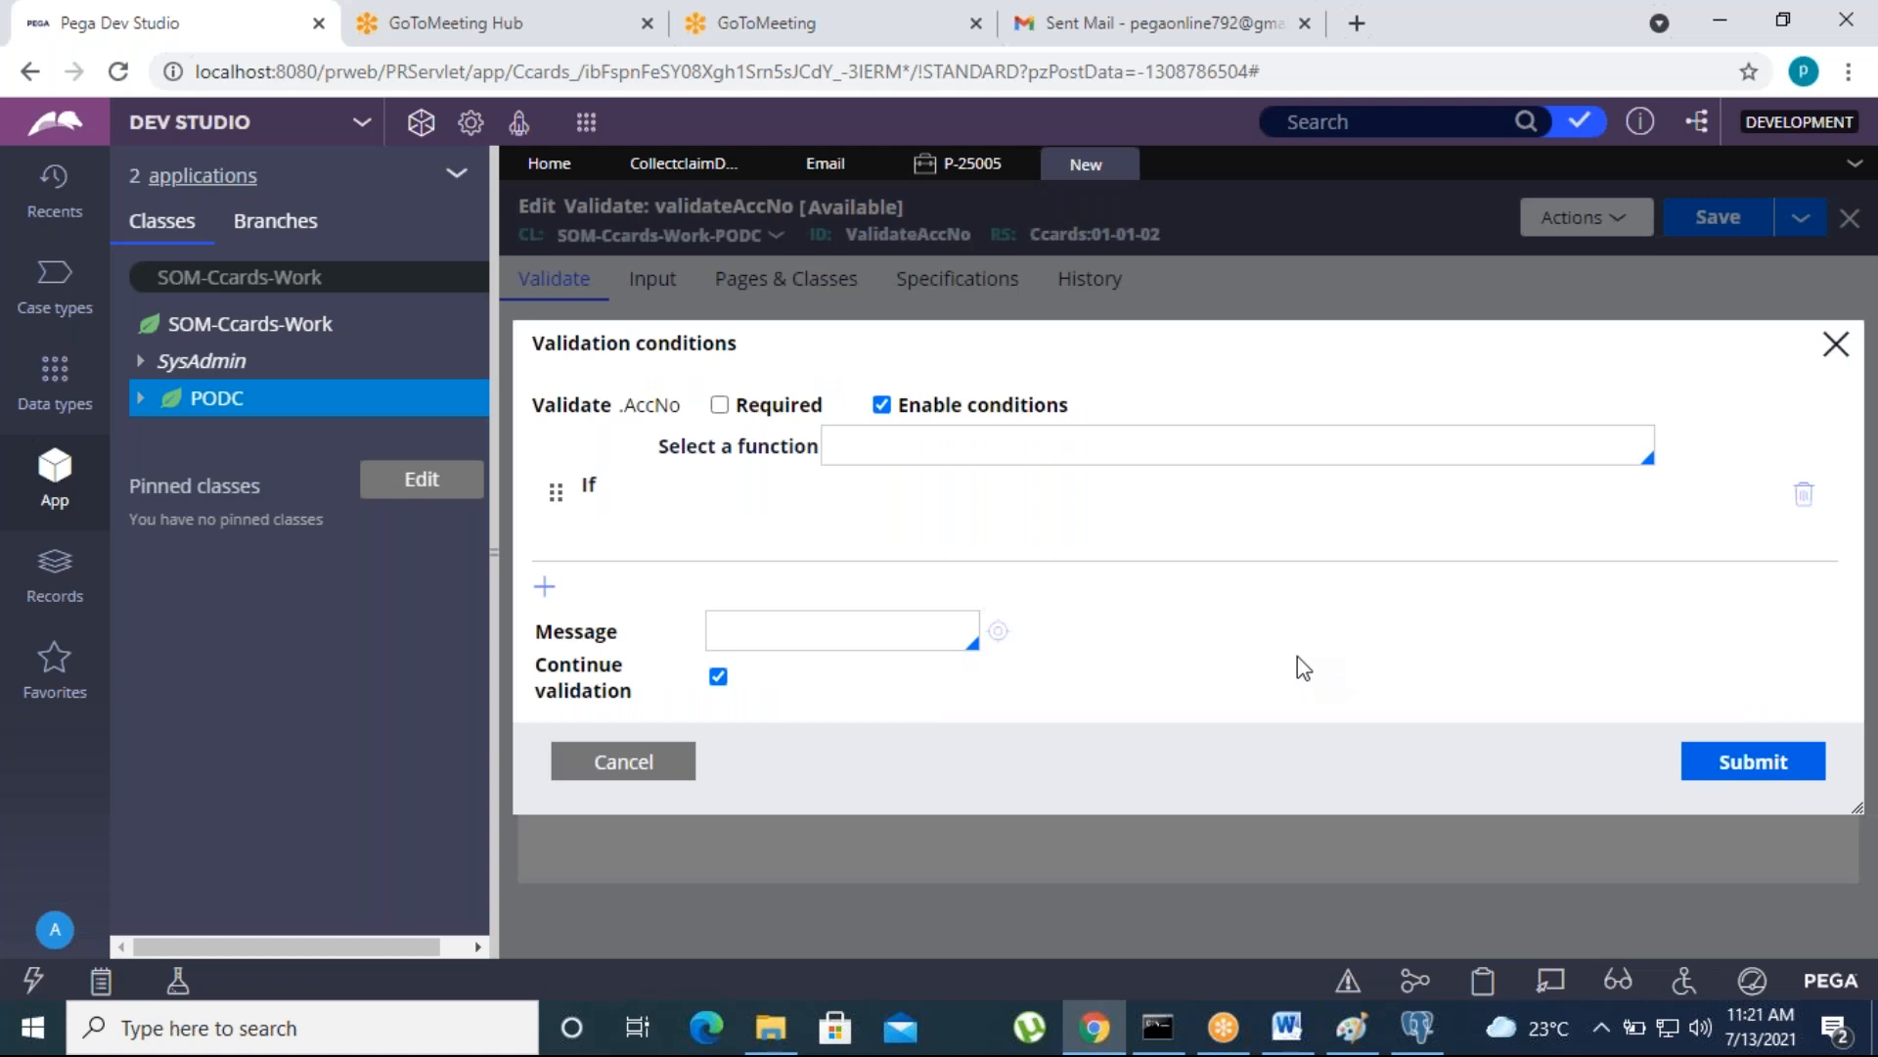
pyautogui.click(980, 441)
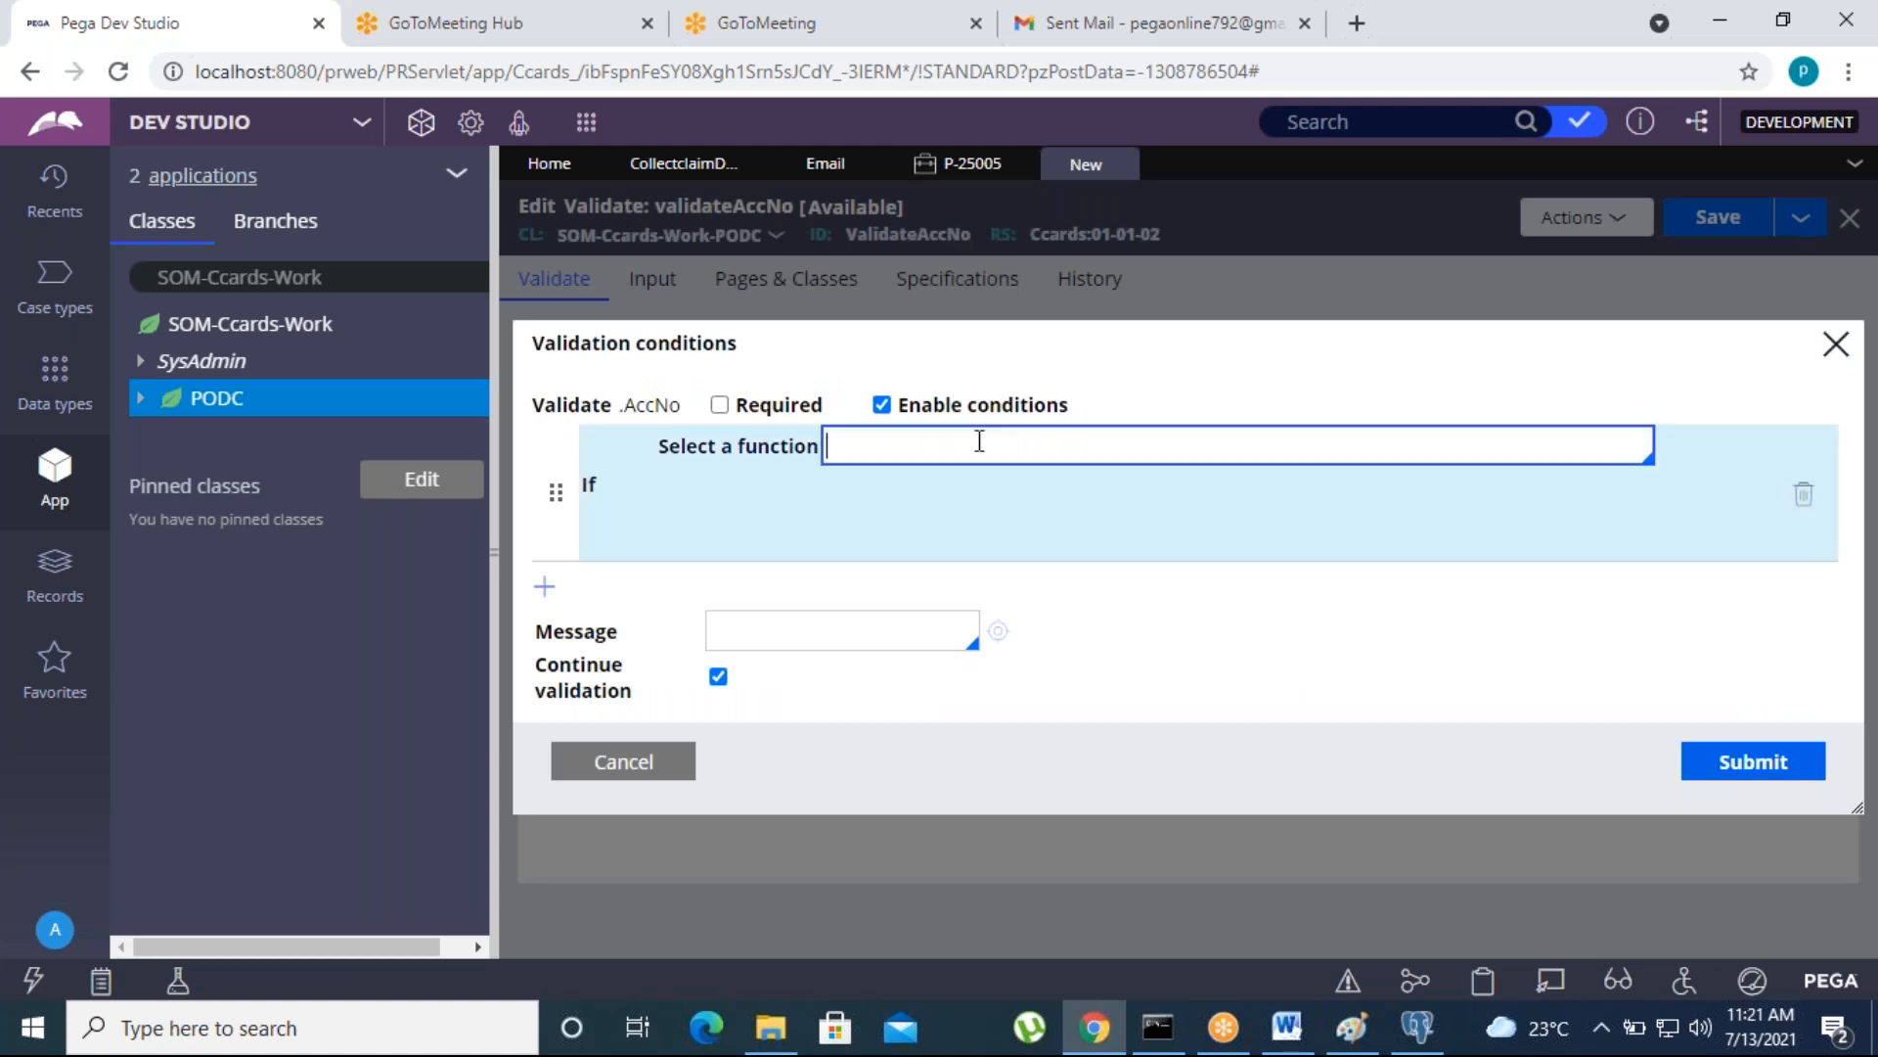
pyautogui.press('Down')
pyautogui.press('Down')
pyautogui.press('Down')
pyautogui.press('Down')
pyautogui.press('Down')
pyautogui.press('Down')
pyautogui.press('Down')
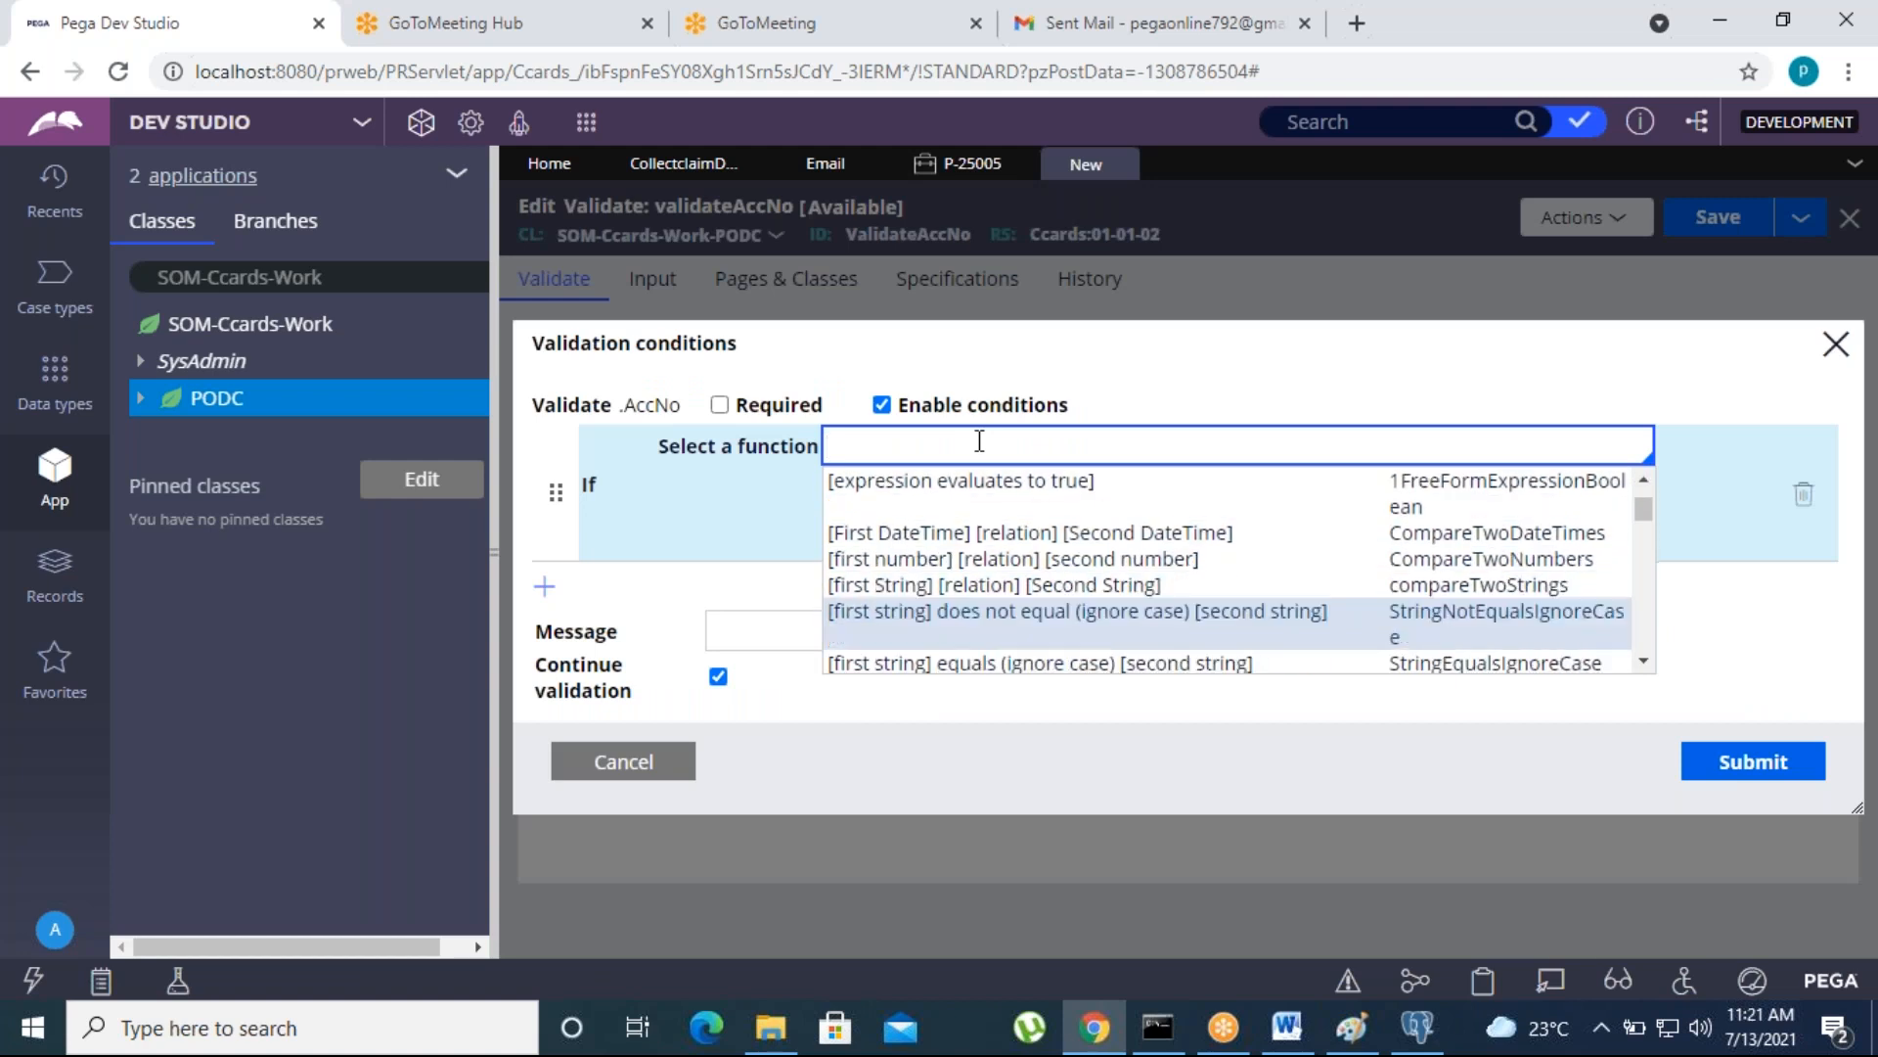
pyautogui.press('Down')
pyautogui.press('Up')
pyautogui.press('Up')
pyautogui.press('Up')
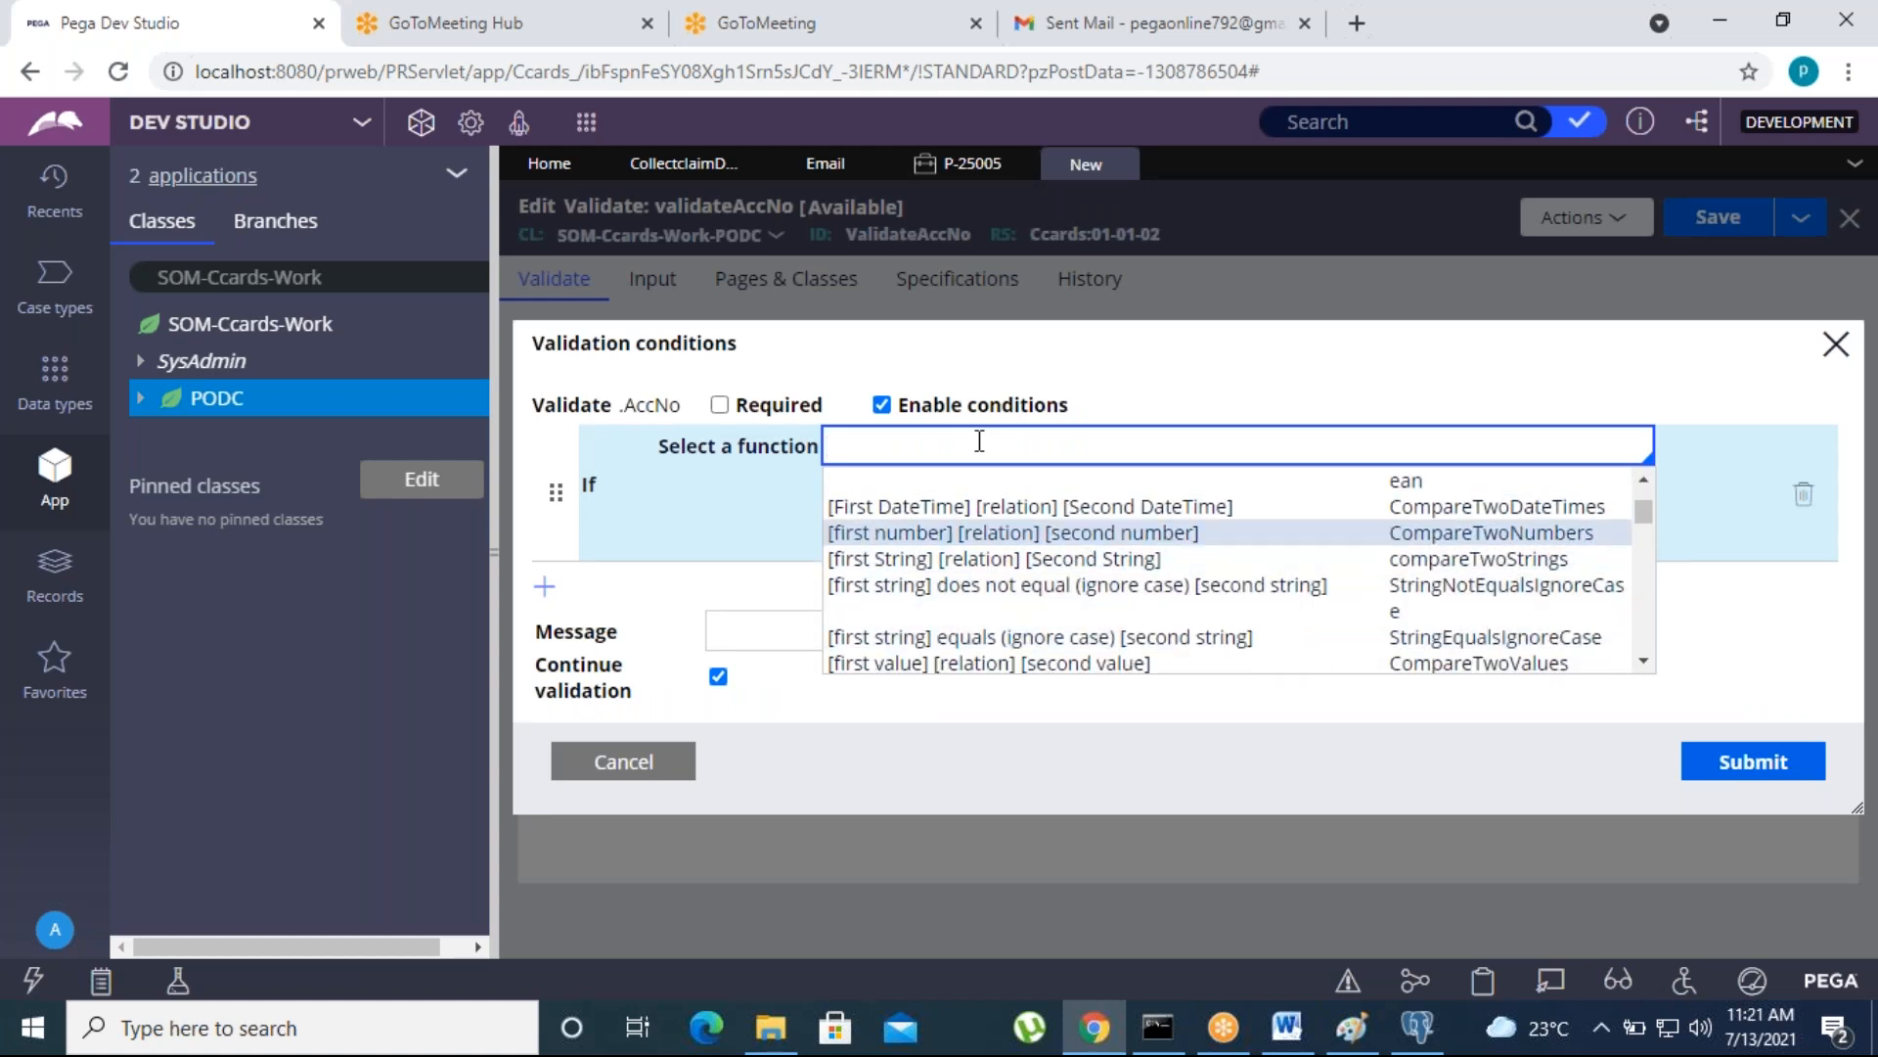
pyautogui.press('Up')
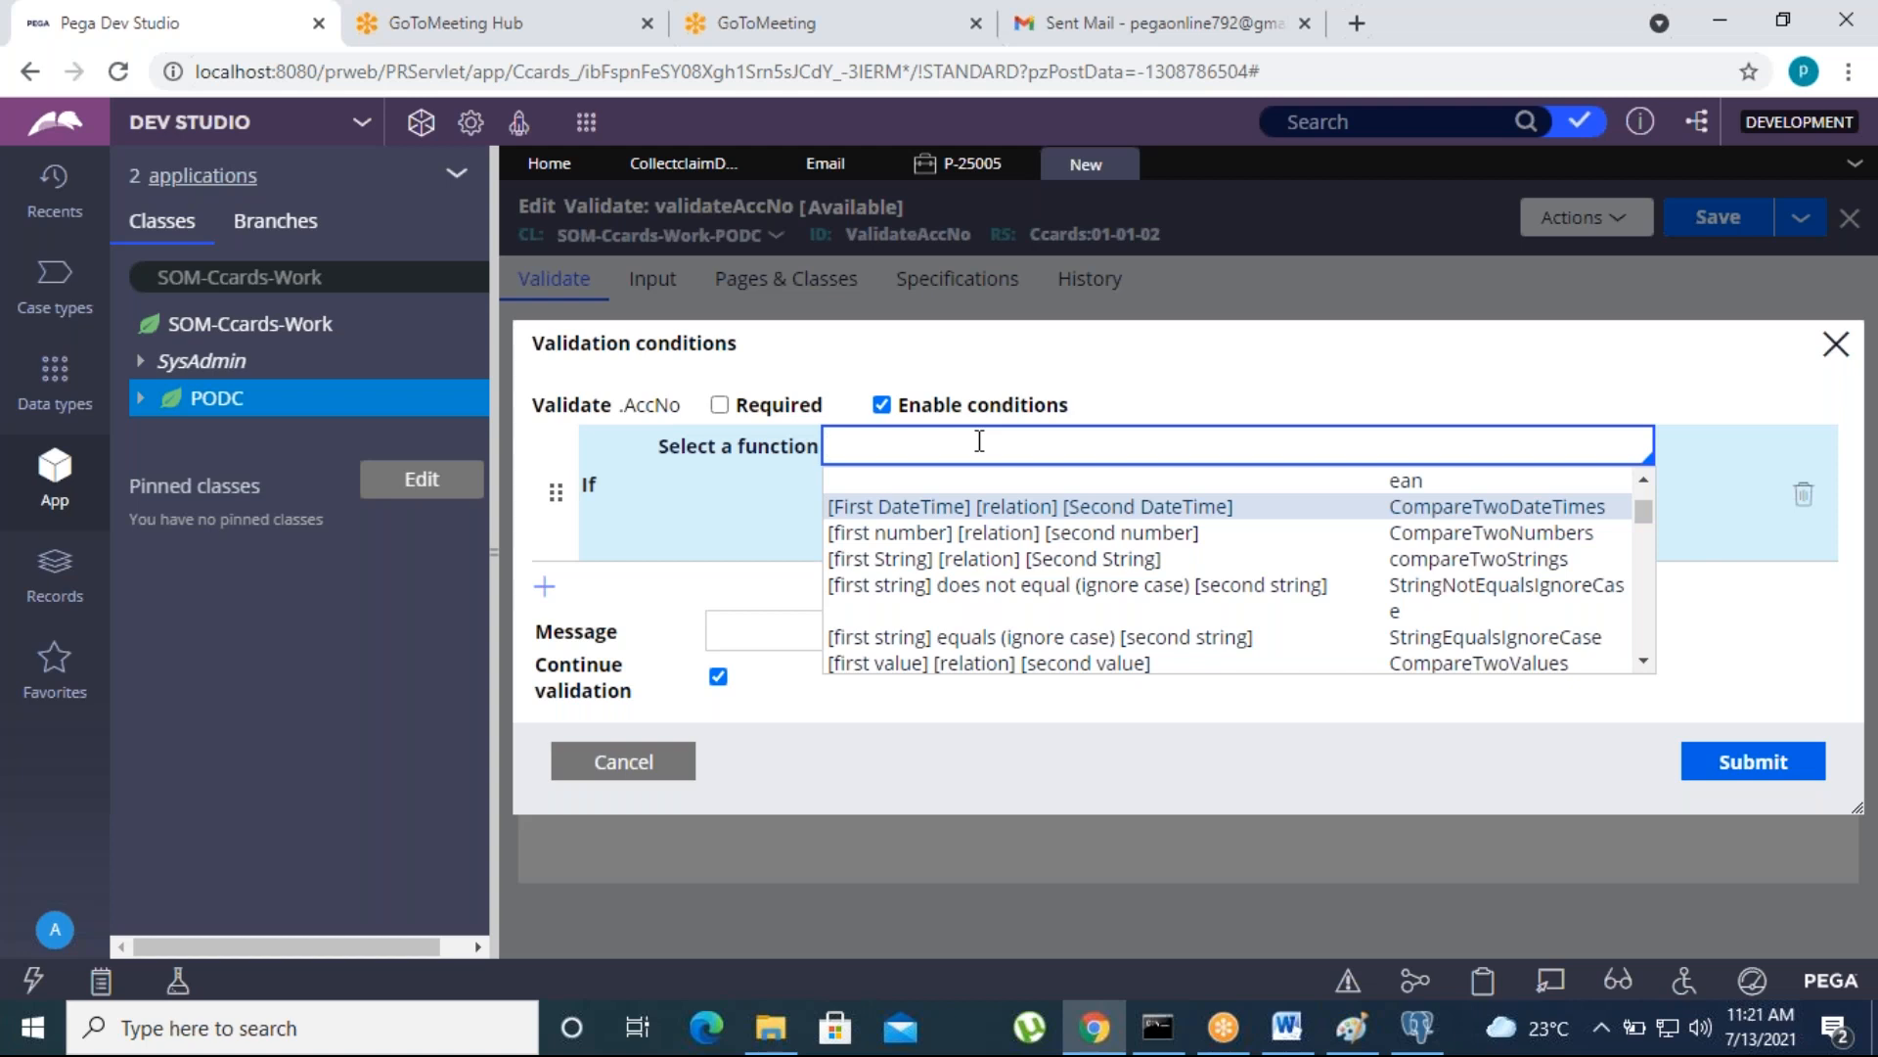
pyautogui.press('Down')
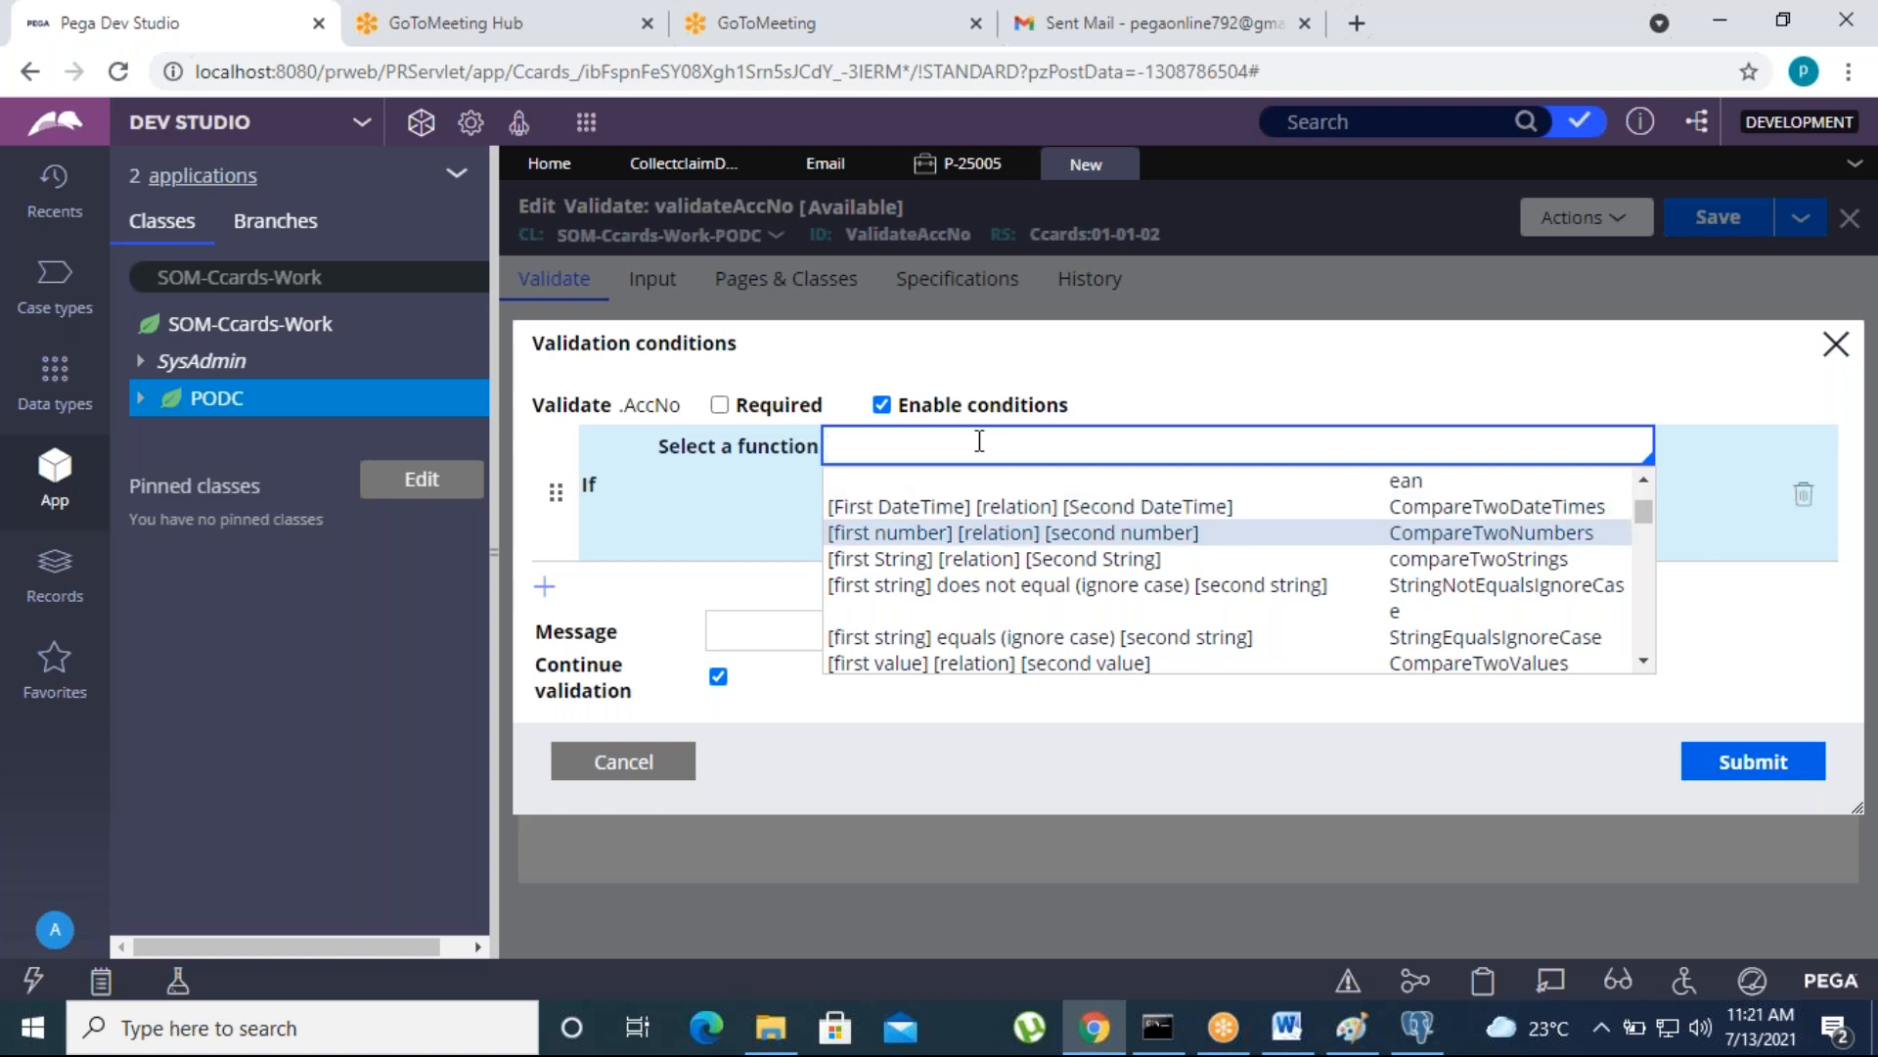
pyautogui.press('Down')
pyautogui.press('Down')
pyautogui.press('Down')
pyautogui.press('Down')
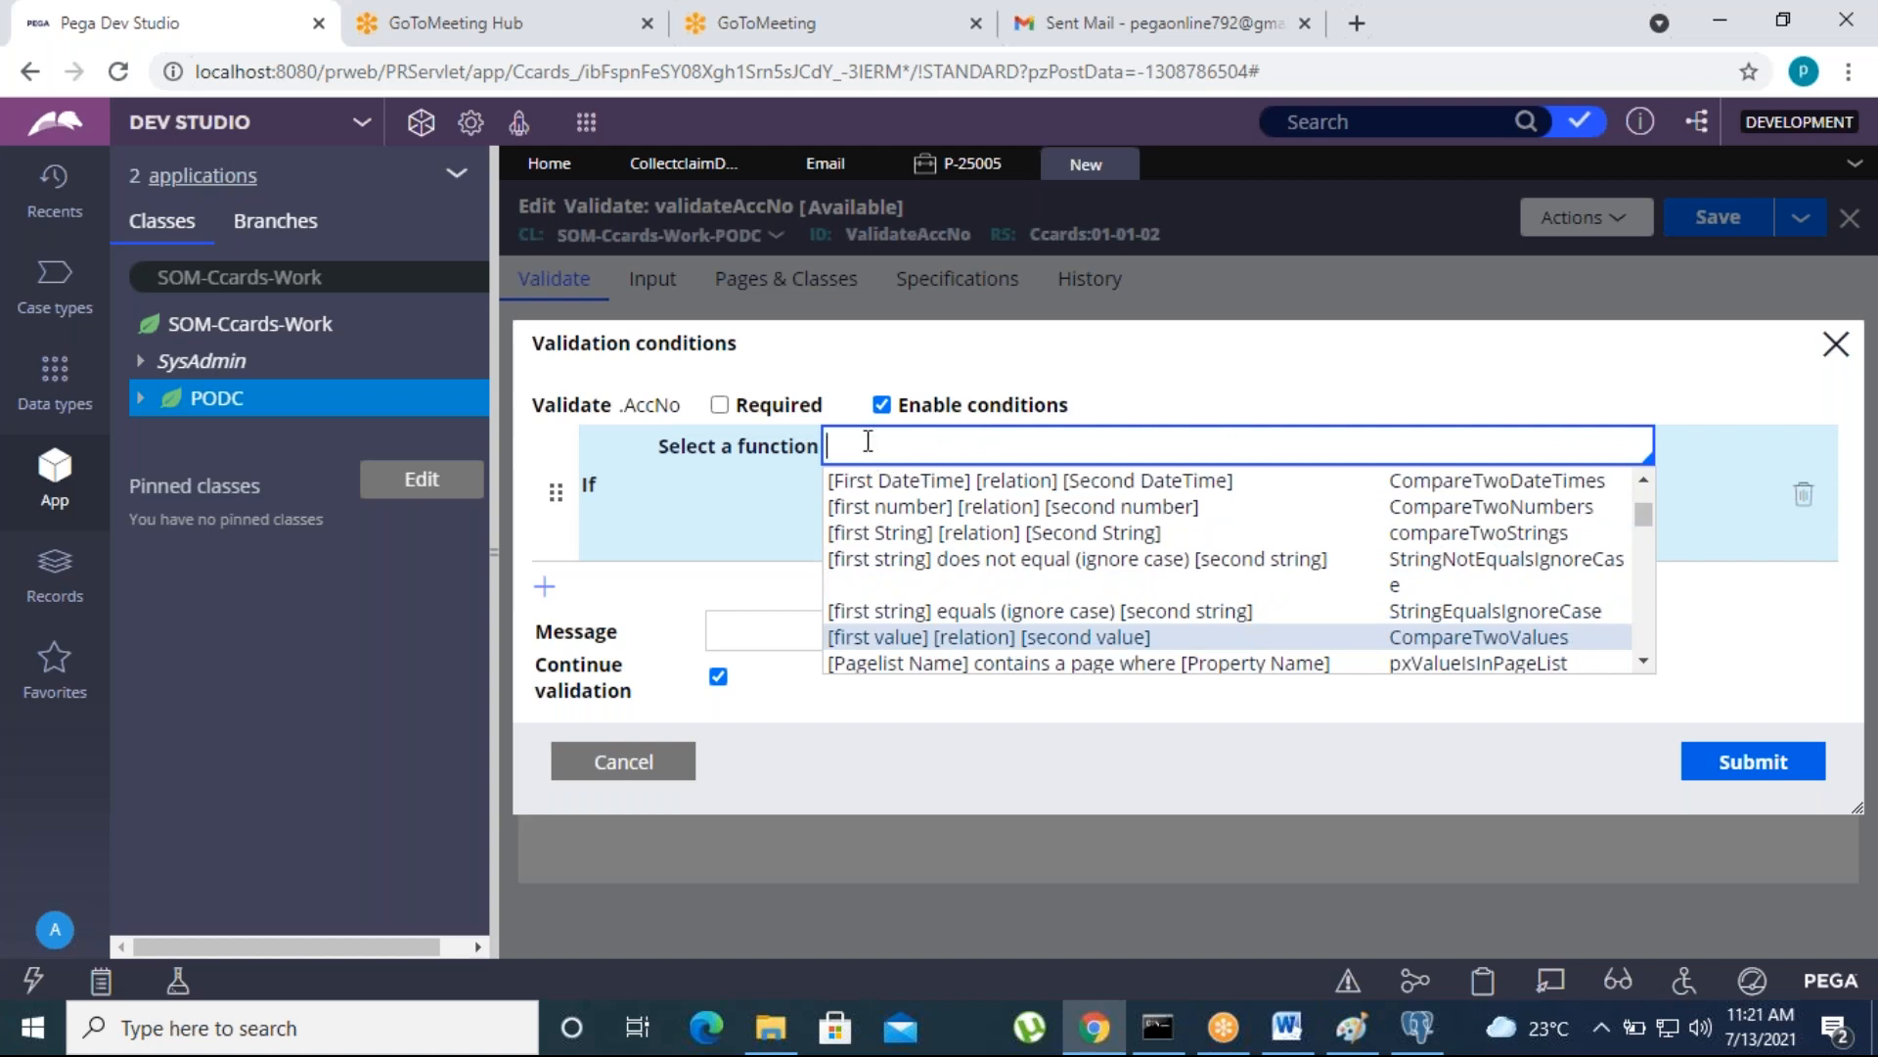
pyautogui.write('Ex')
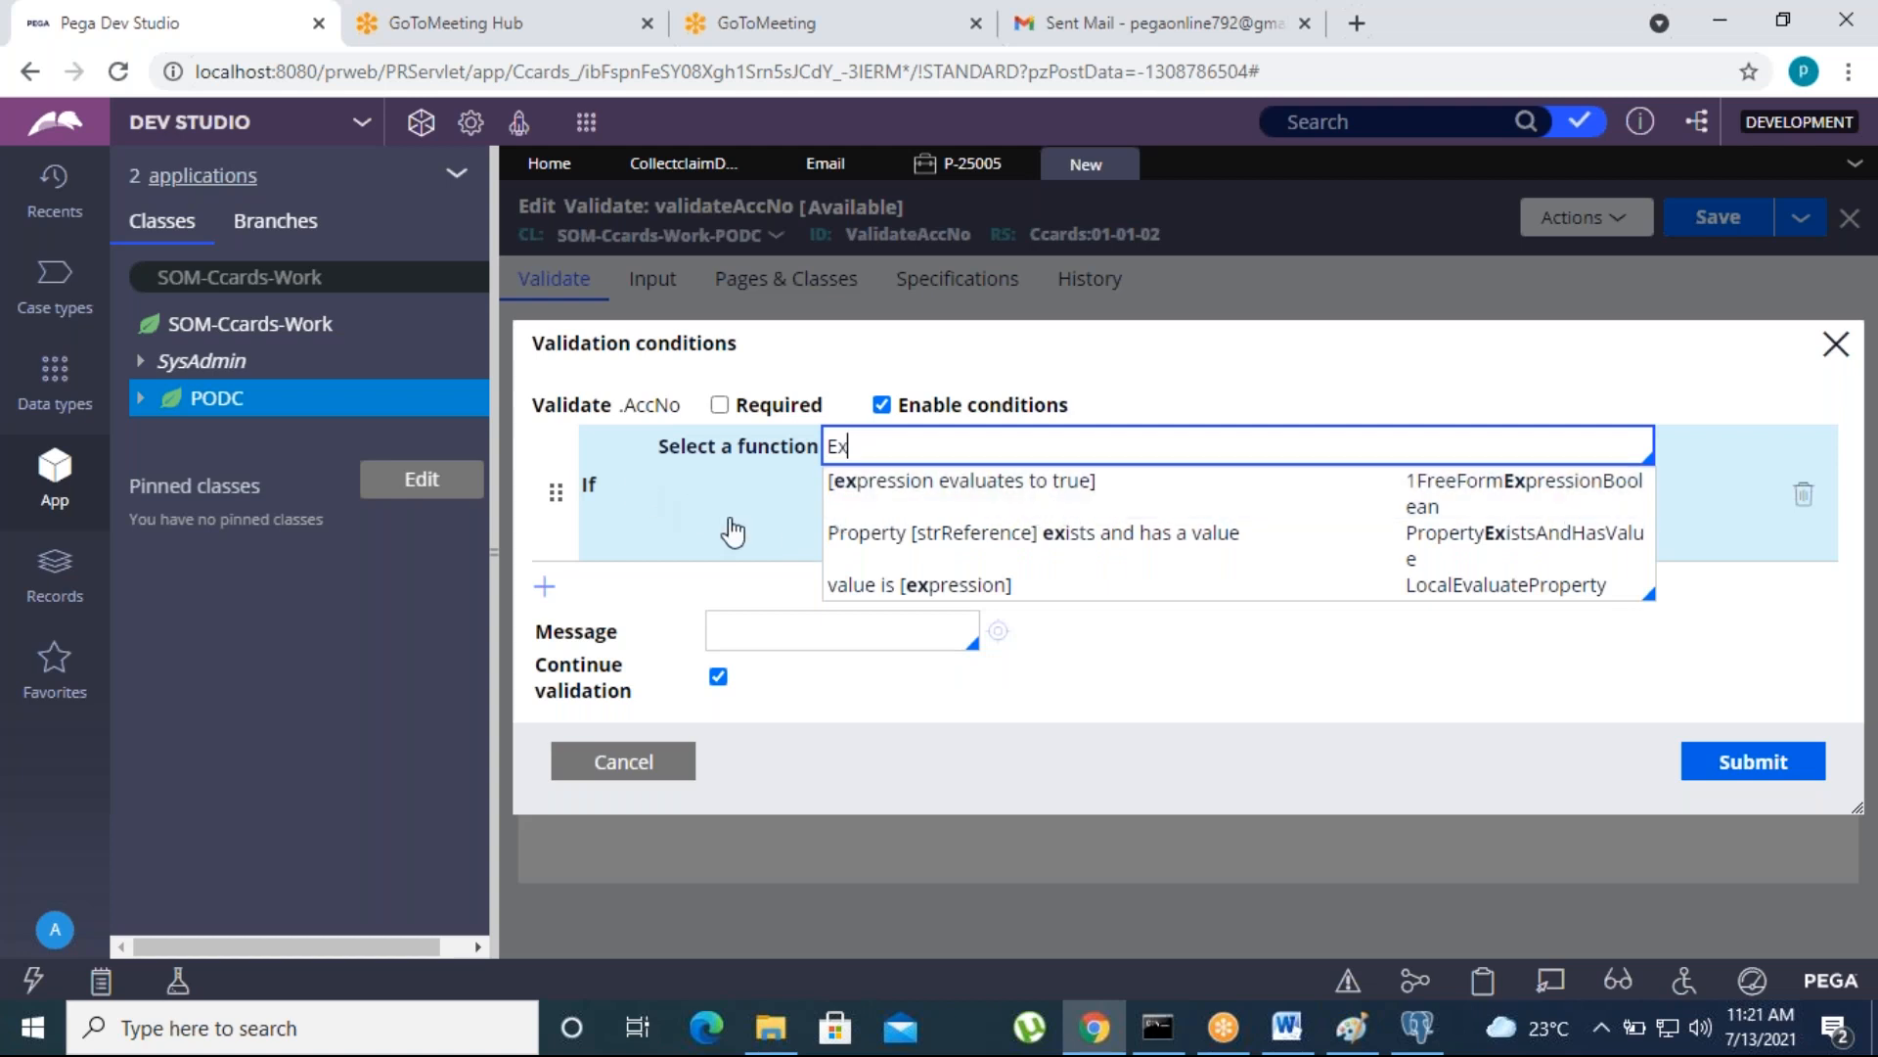
pyautogui.click(954, 489)
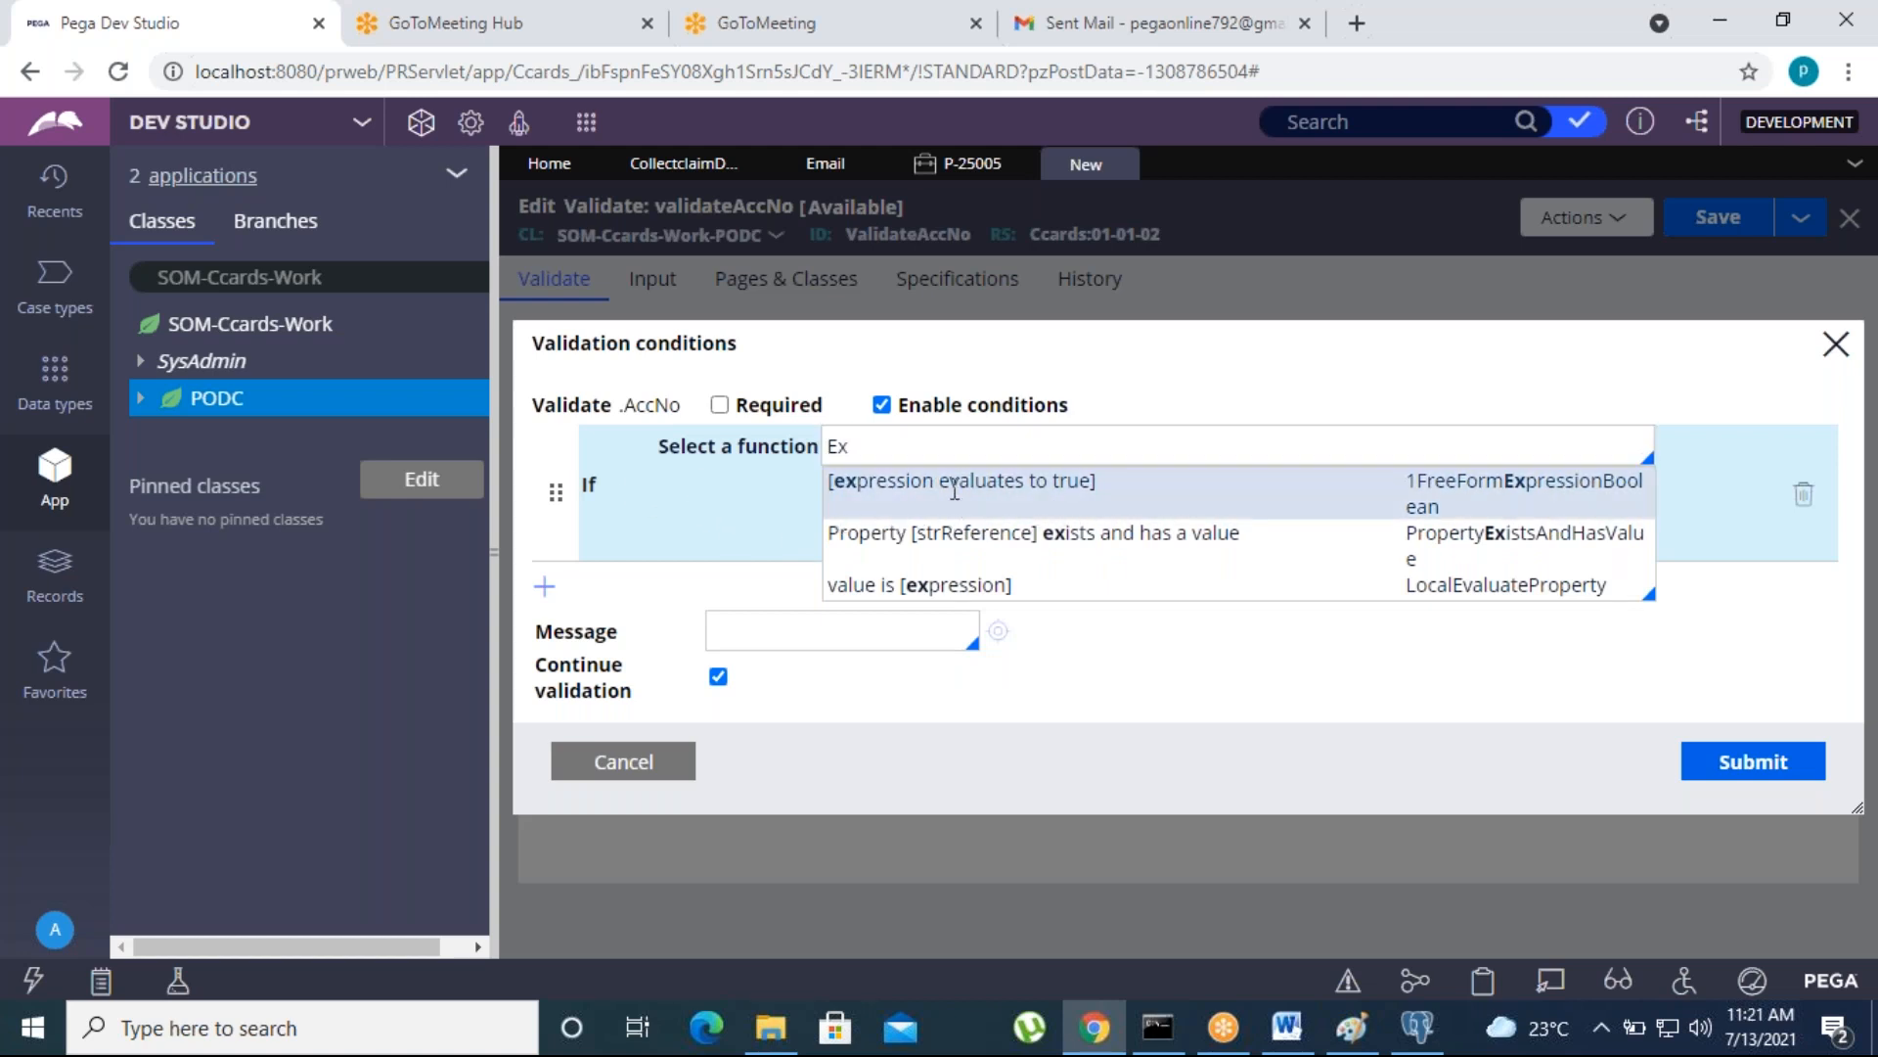
# - Open the expression builder for the .AccNo condition, search for "Length" and insert the length function
pyautogui.click(936, 533)
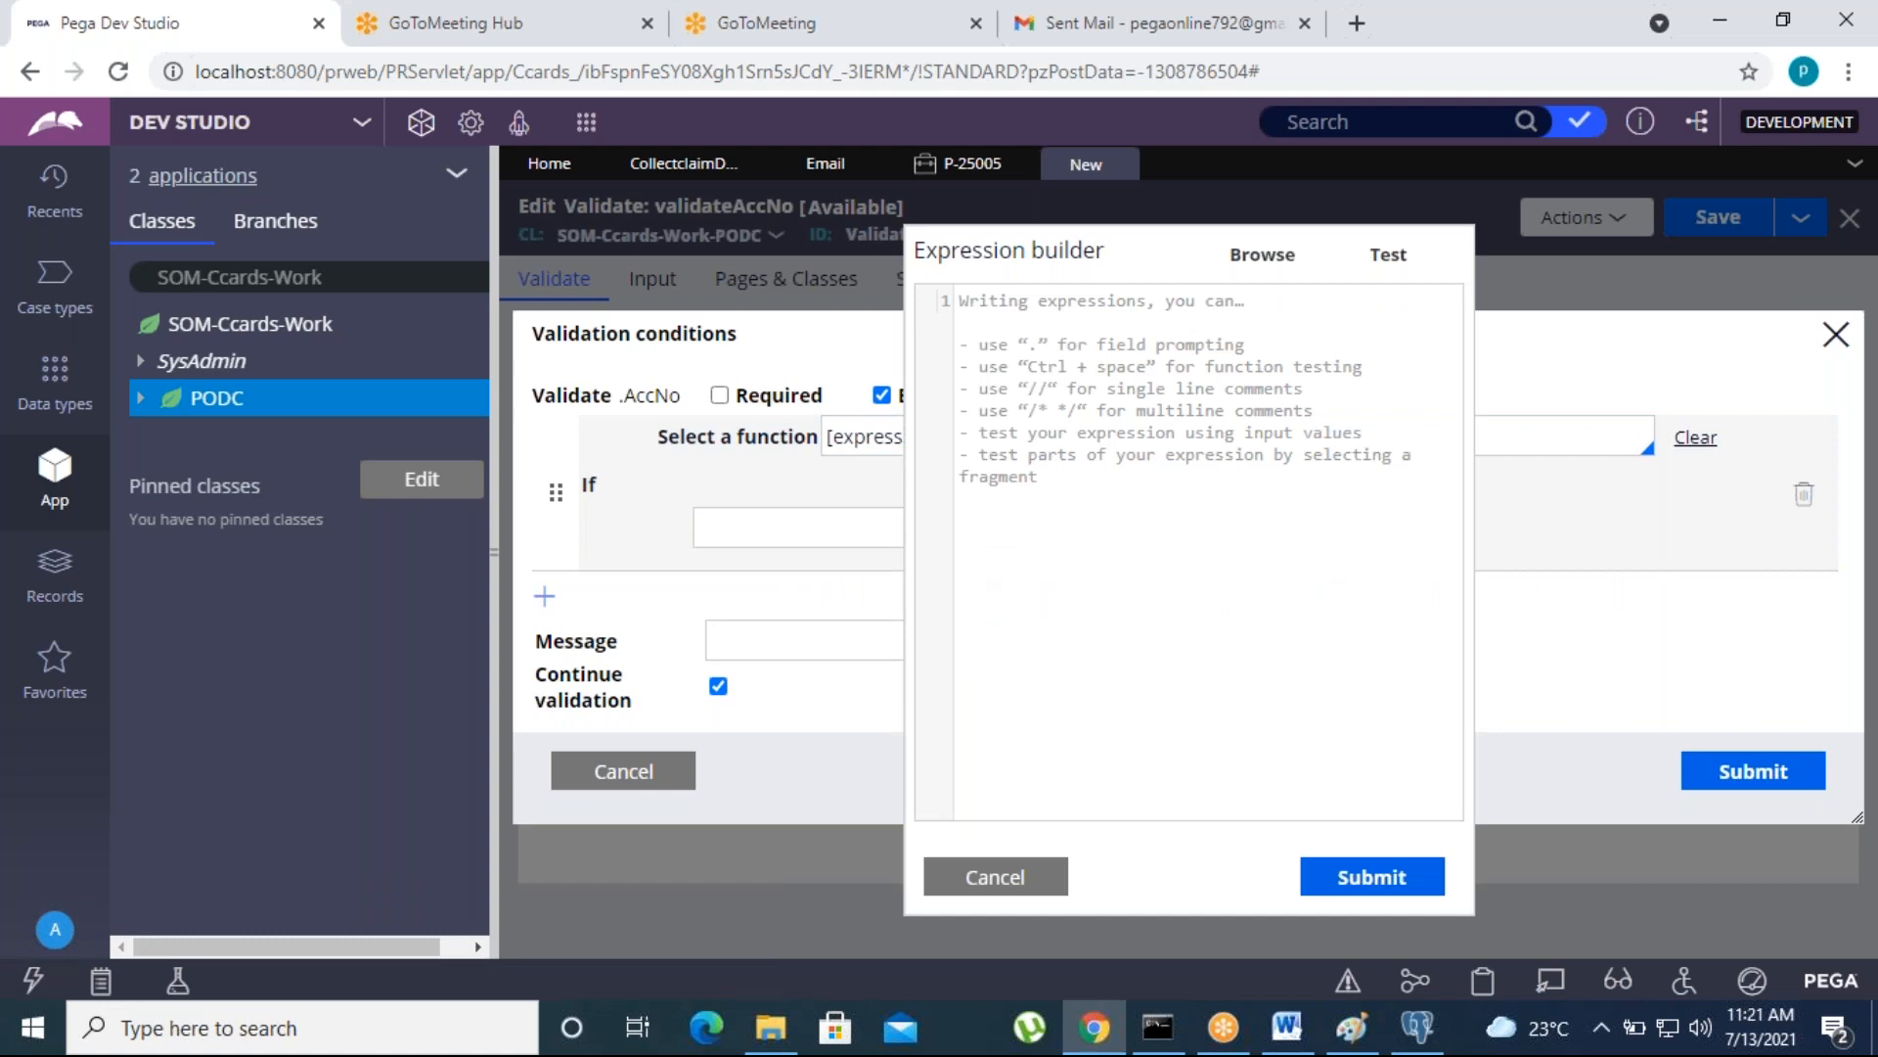
pyautogui.click(1262, 256)
pyautogui.click(813, 329)
pyautogui.write('L')
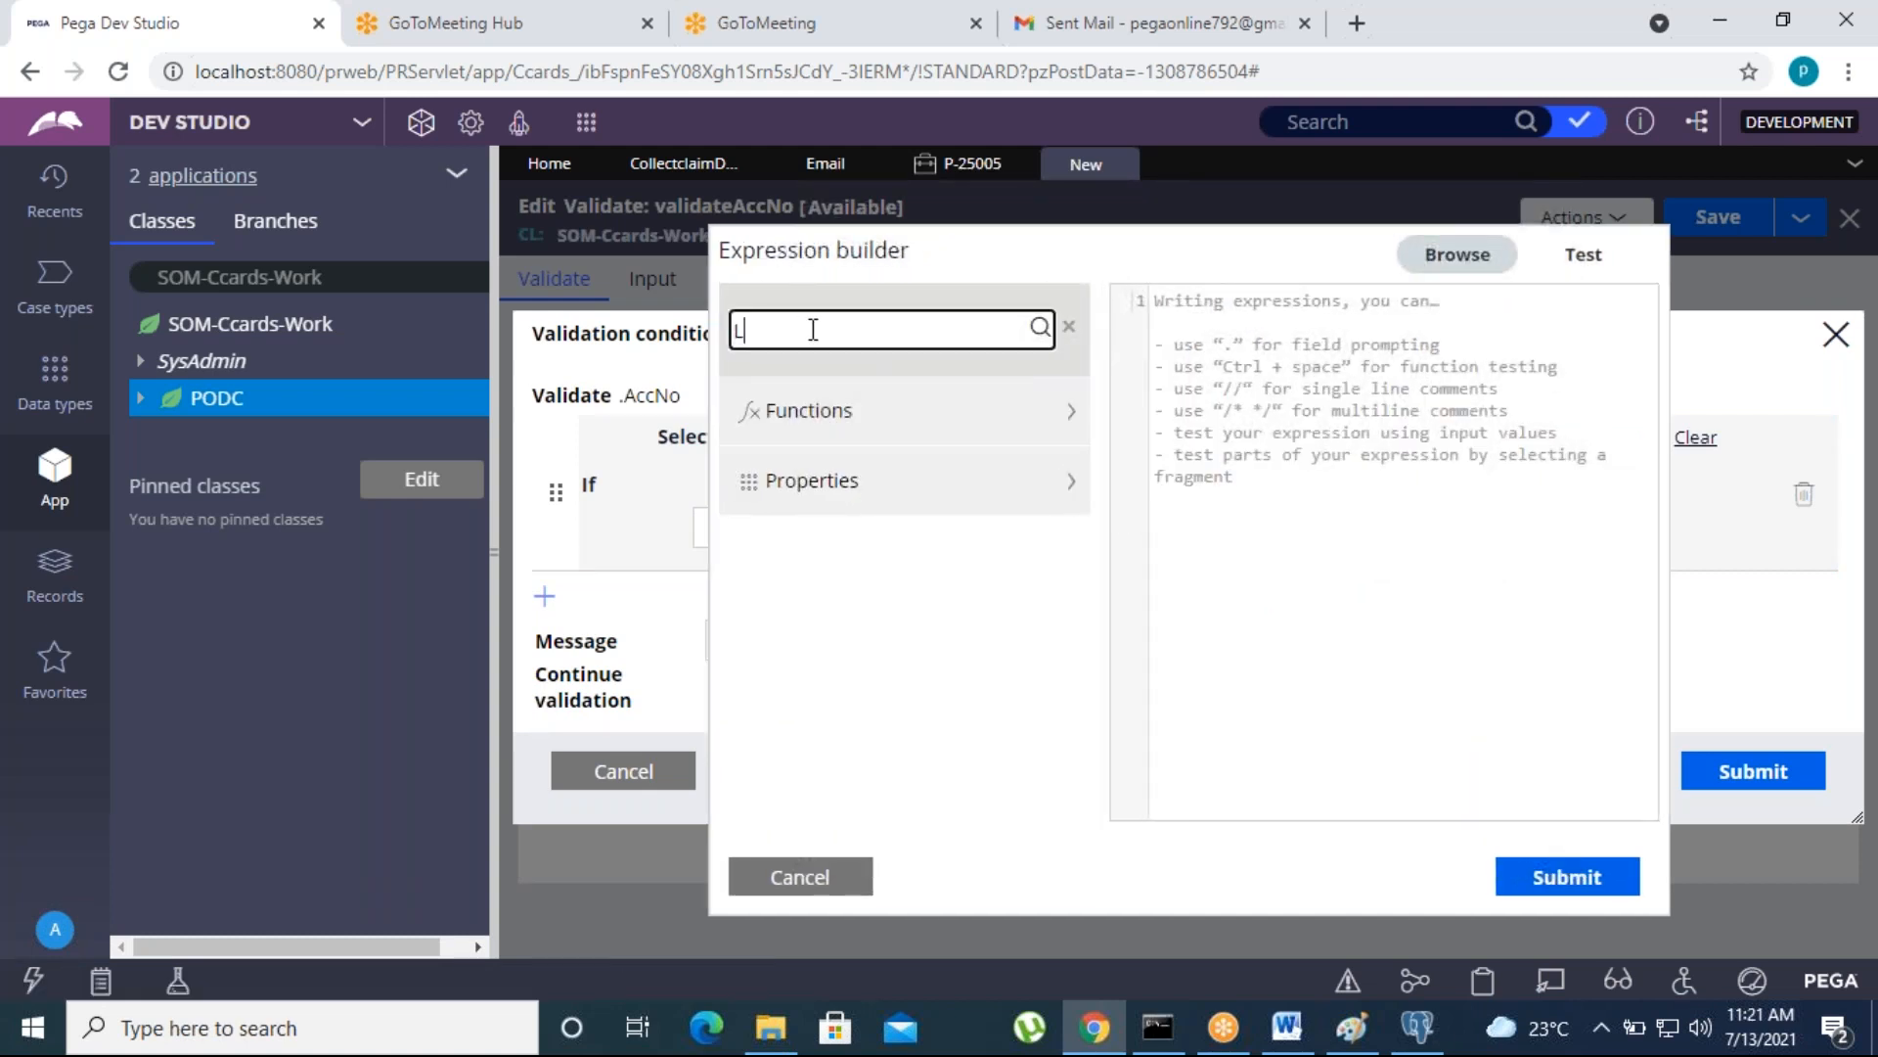
pyautogui.write('ength')
pyautogui.click(1040, 329)
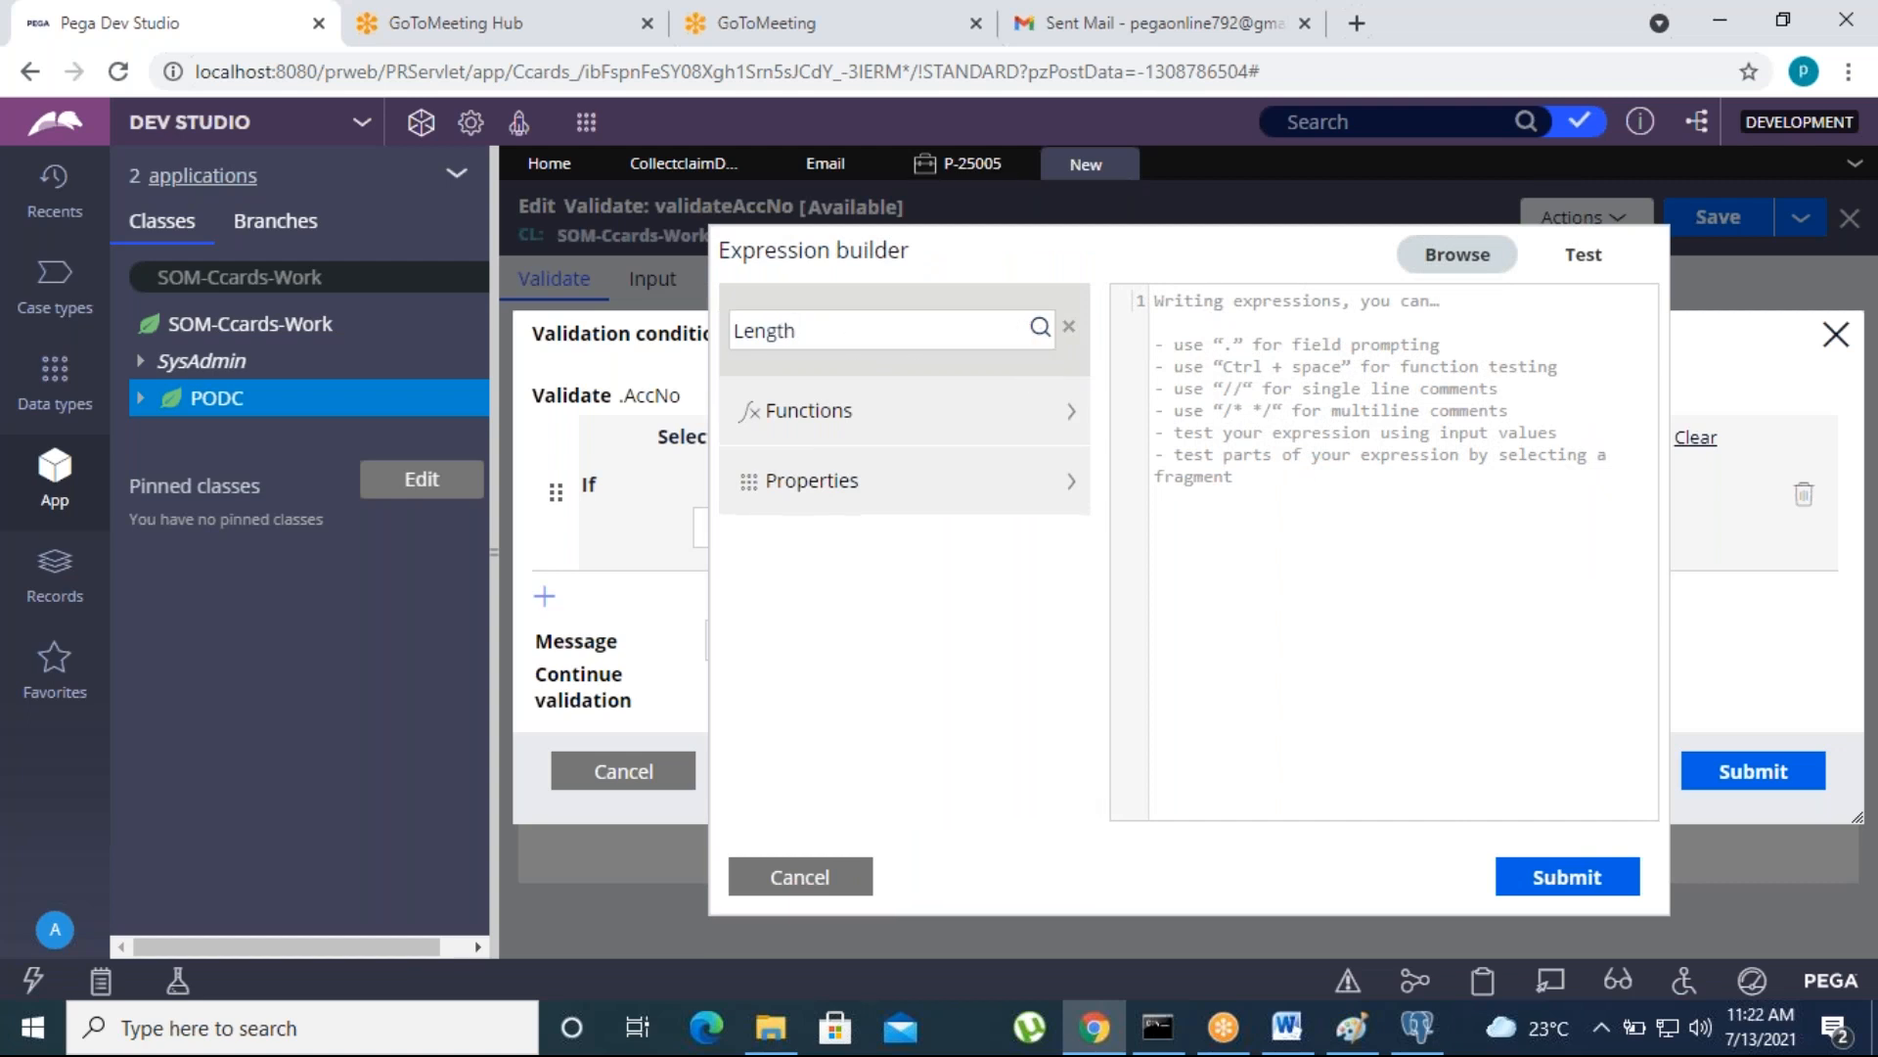
pyautogui.click(1003, 671)
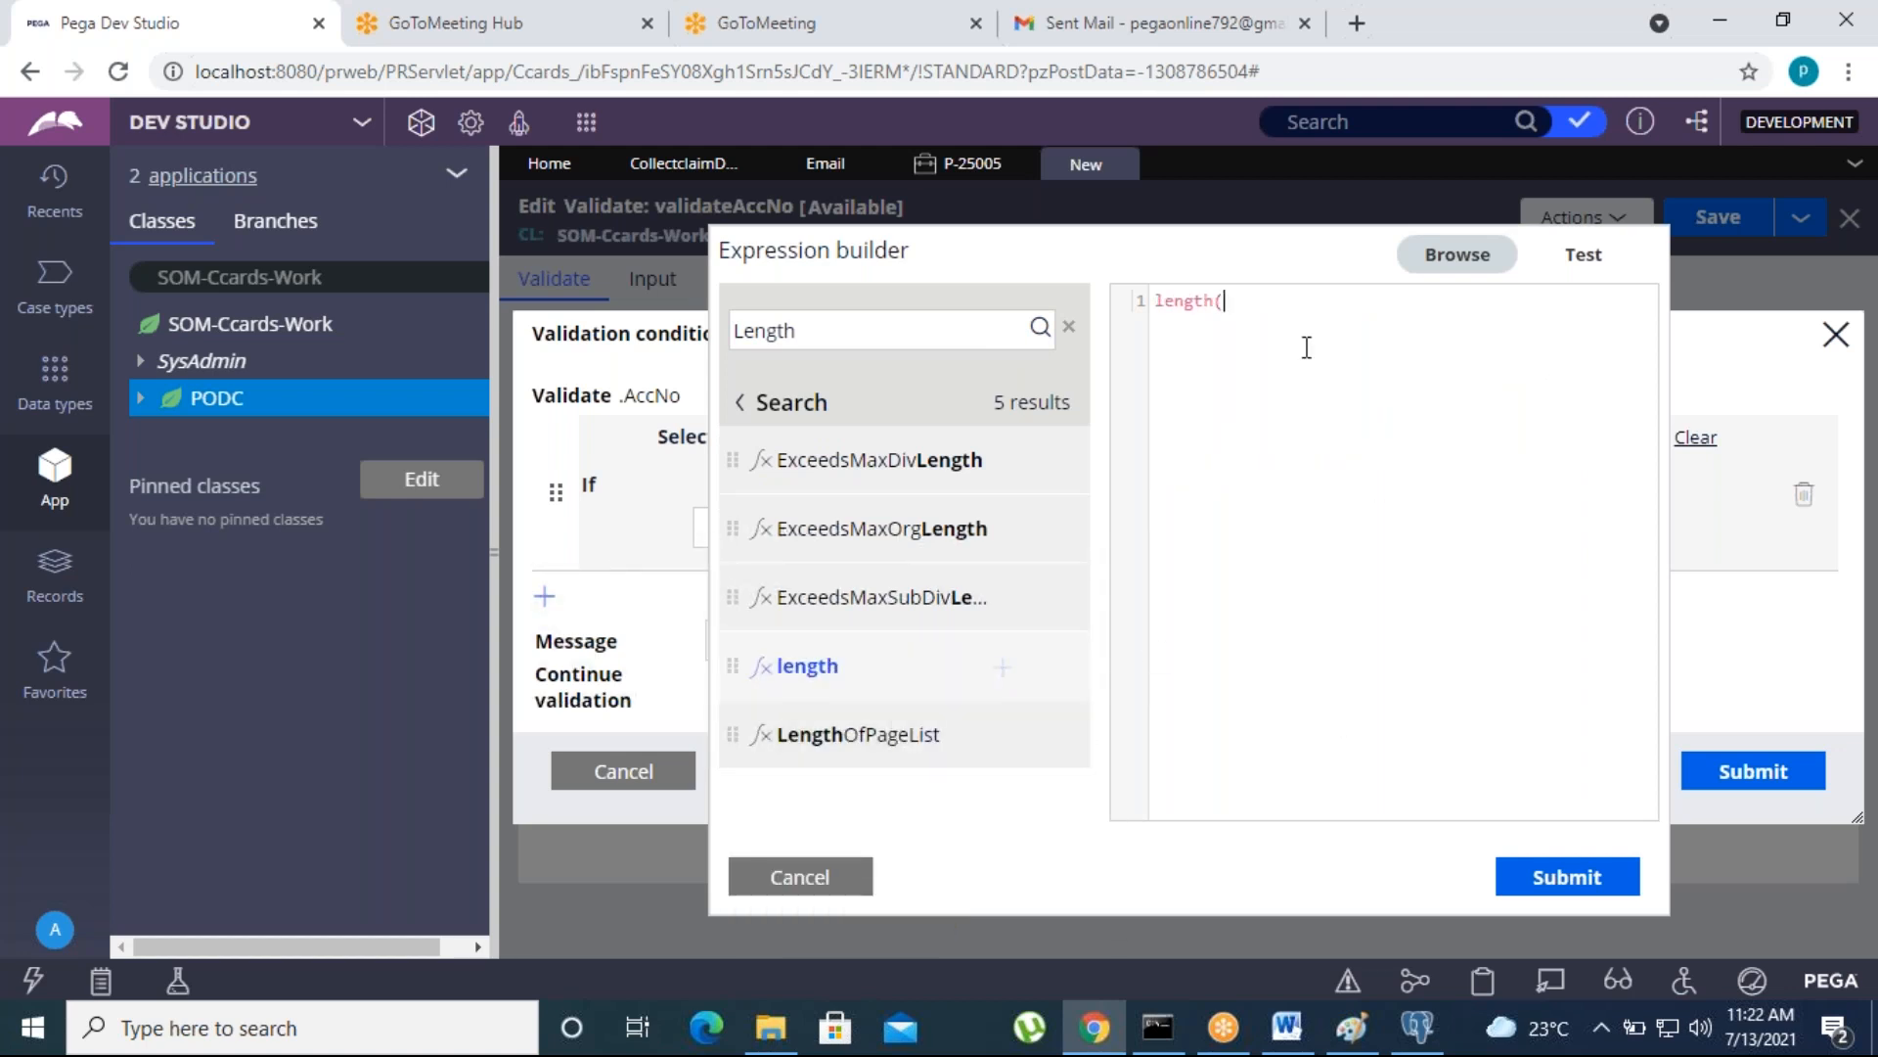
# - Complete the condition expression as length(.AccNo)<10
pyautogui.write('.Acc')
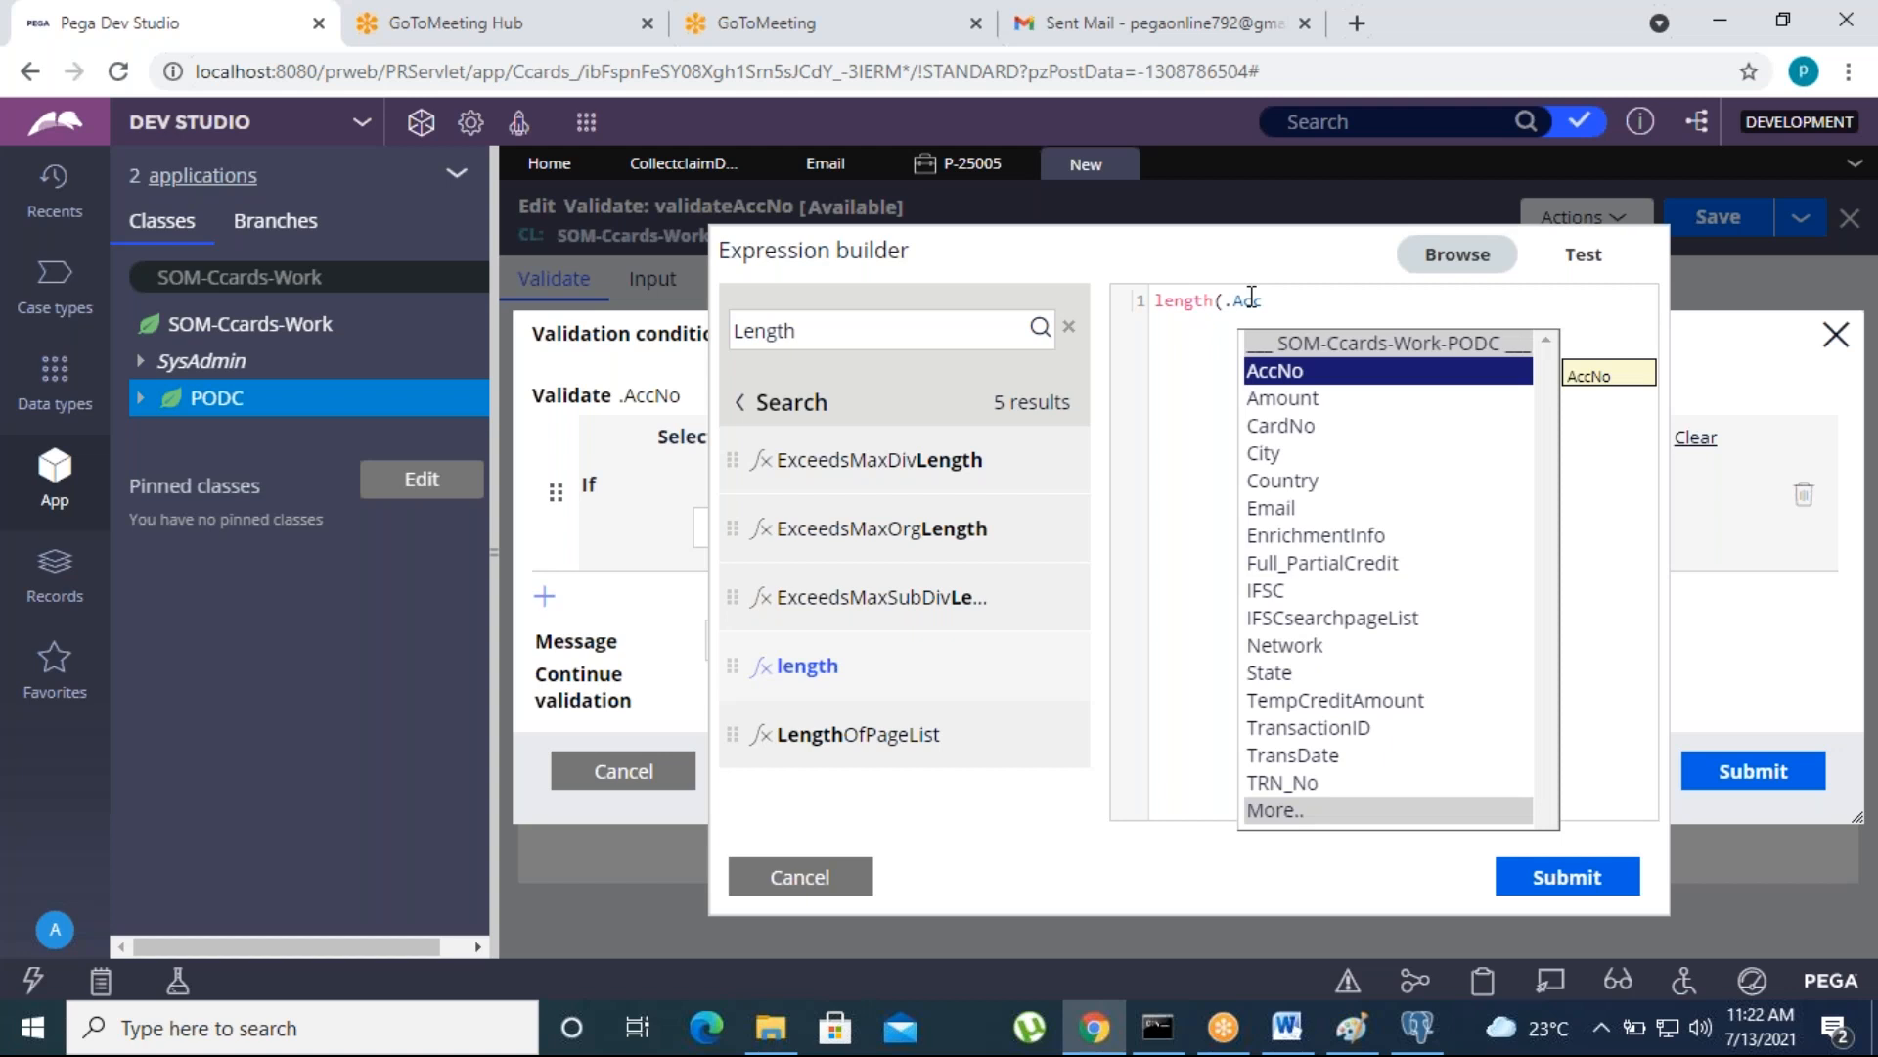
pyautogui.press('Return')
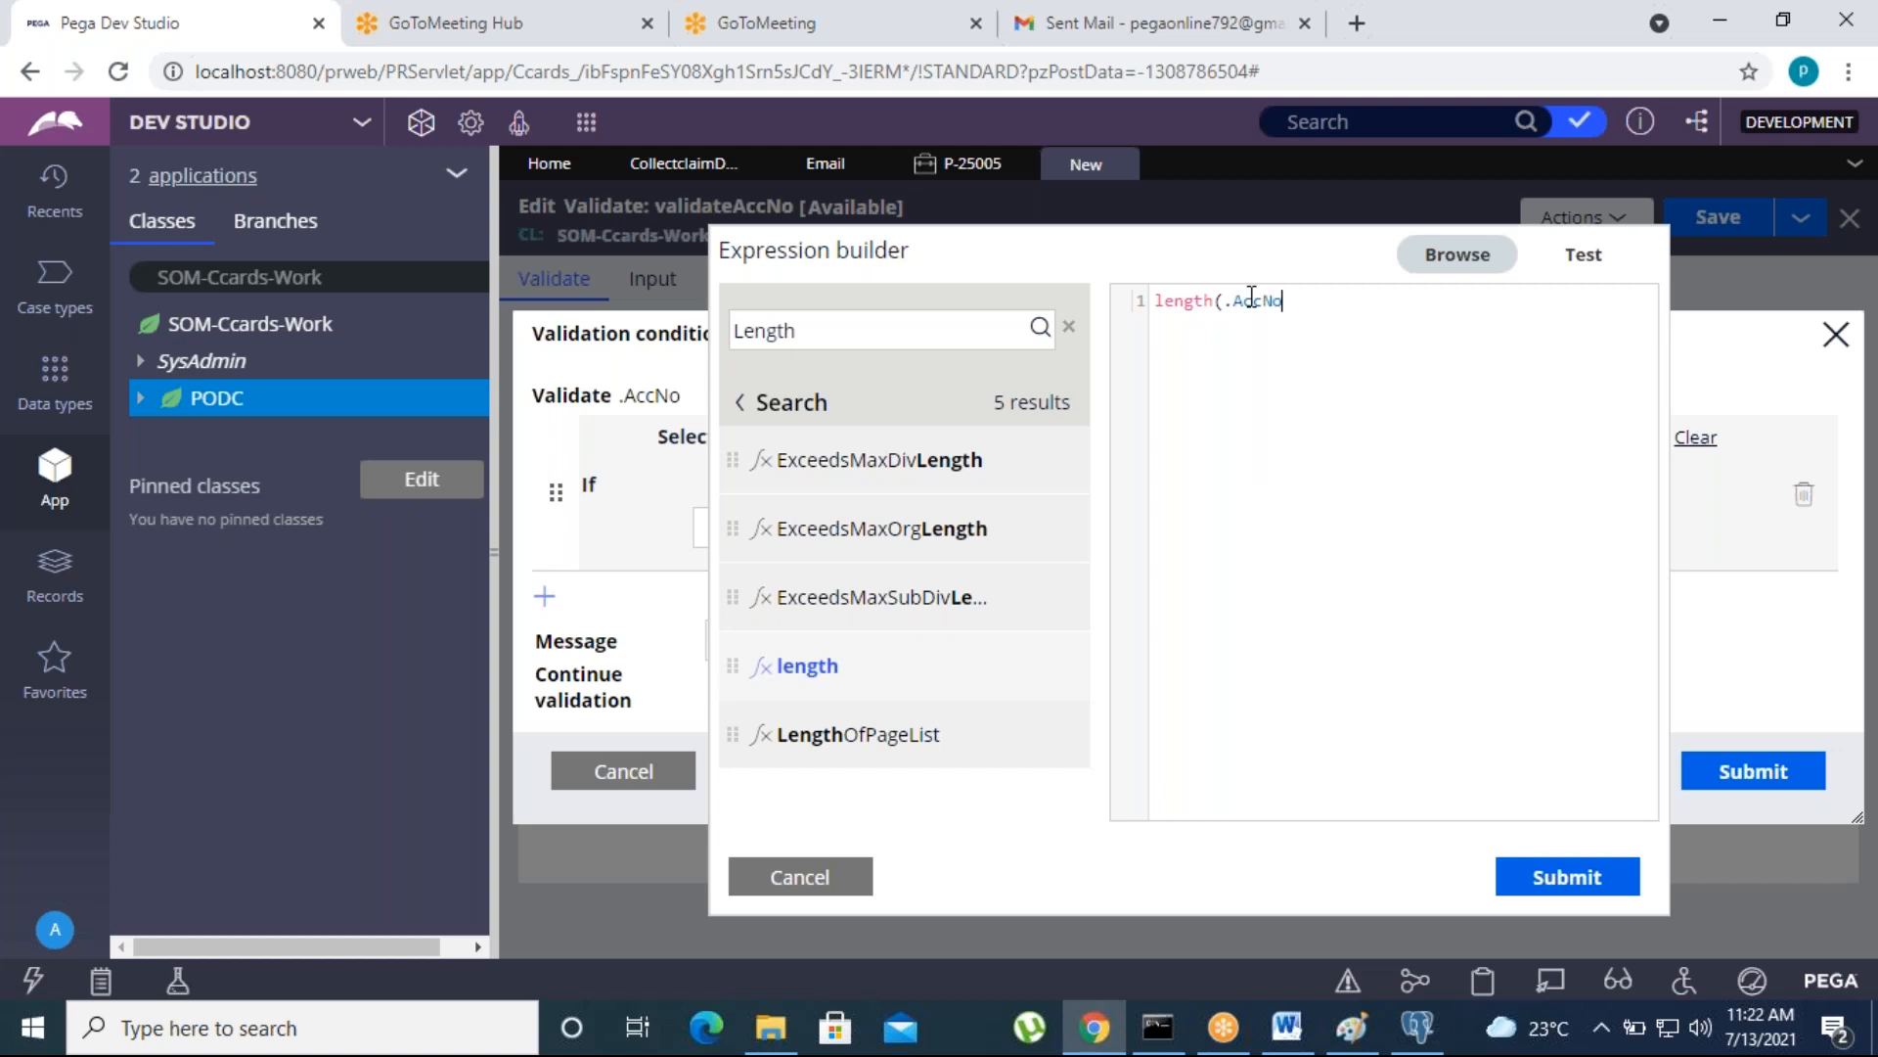
pyautogui.write(')')
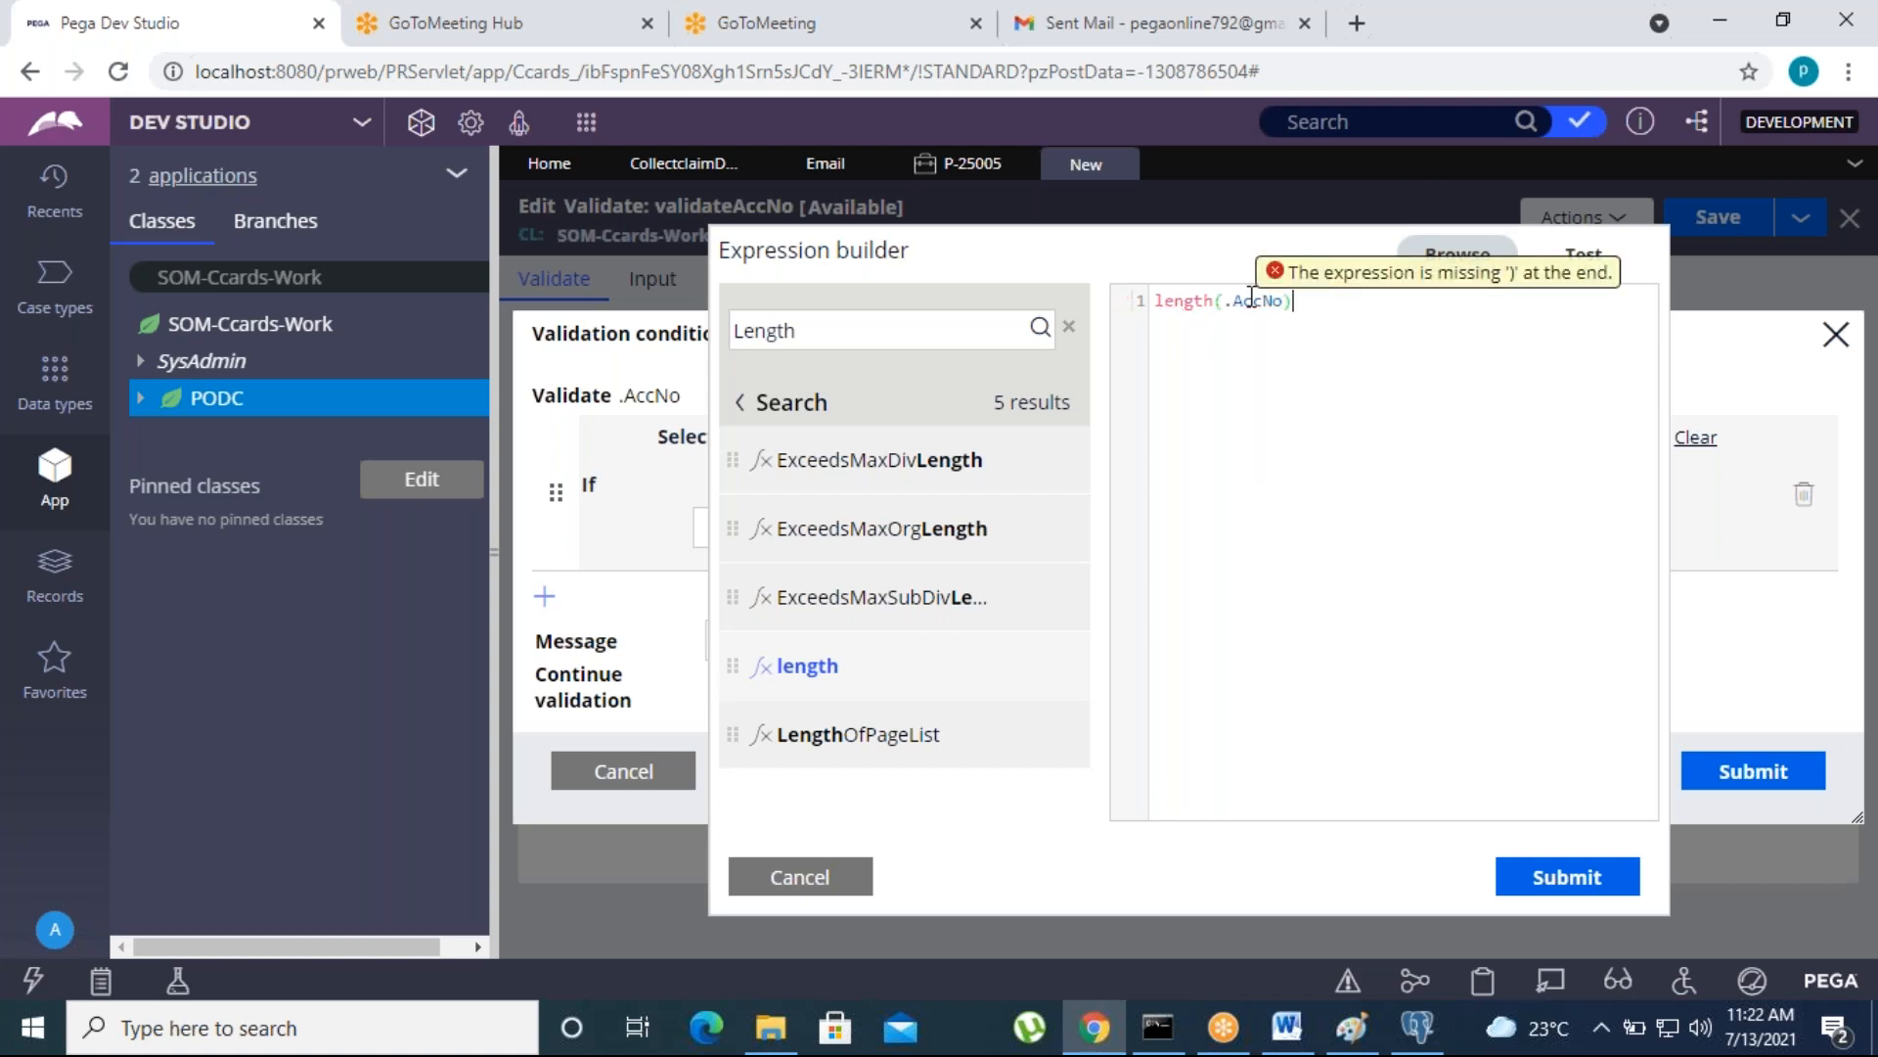
pyautogui.write(',')
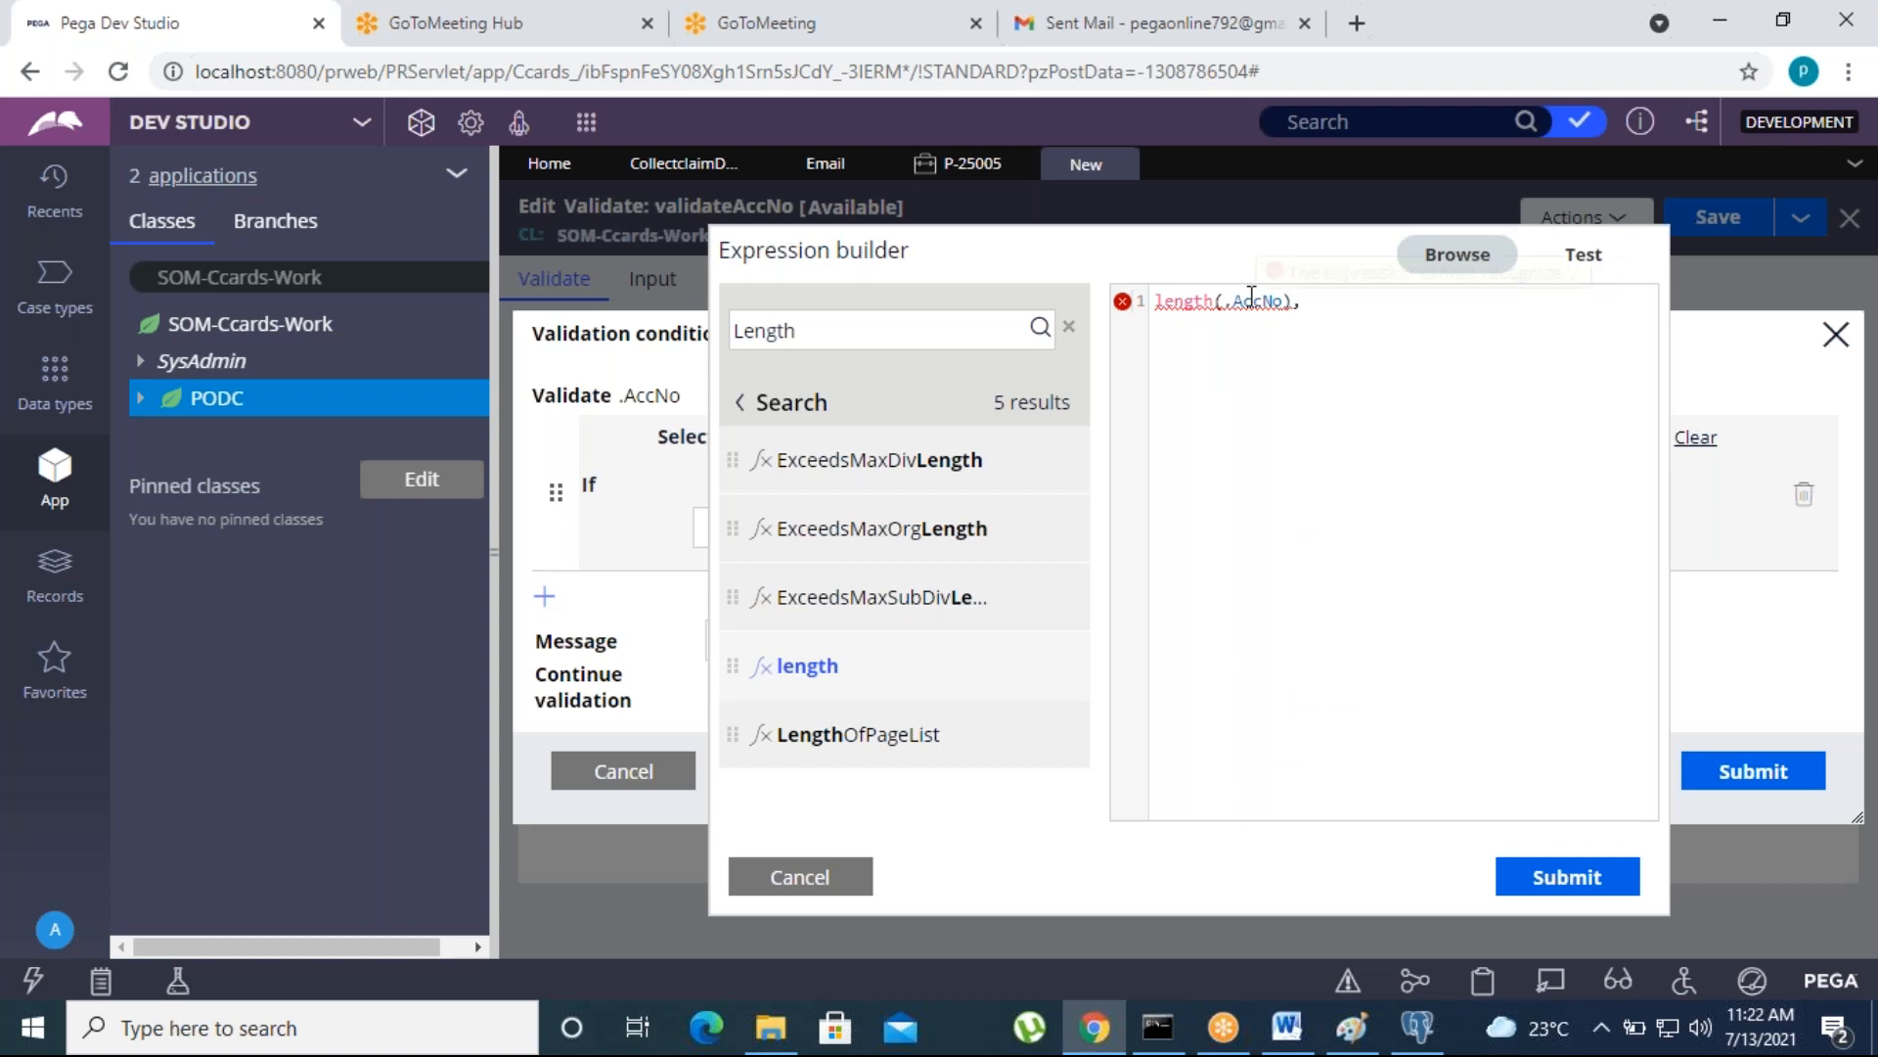
pyautogui.press('BackSpace')
pyautogui.write('<10')
# - Test the expression with a six-digit and a longer sample account number, and submit the expression to the condition
pyautogui.click(1584, 254)
pyautogui.click(1362, 420)
pyautogui.write('765765')
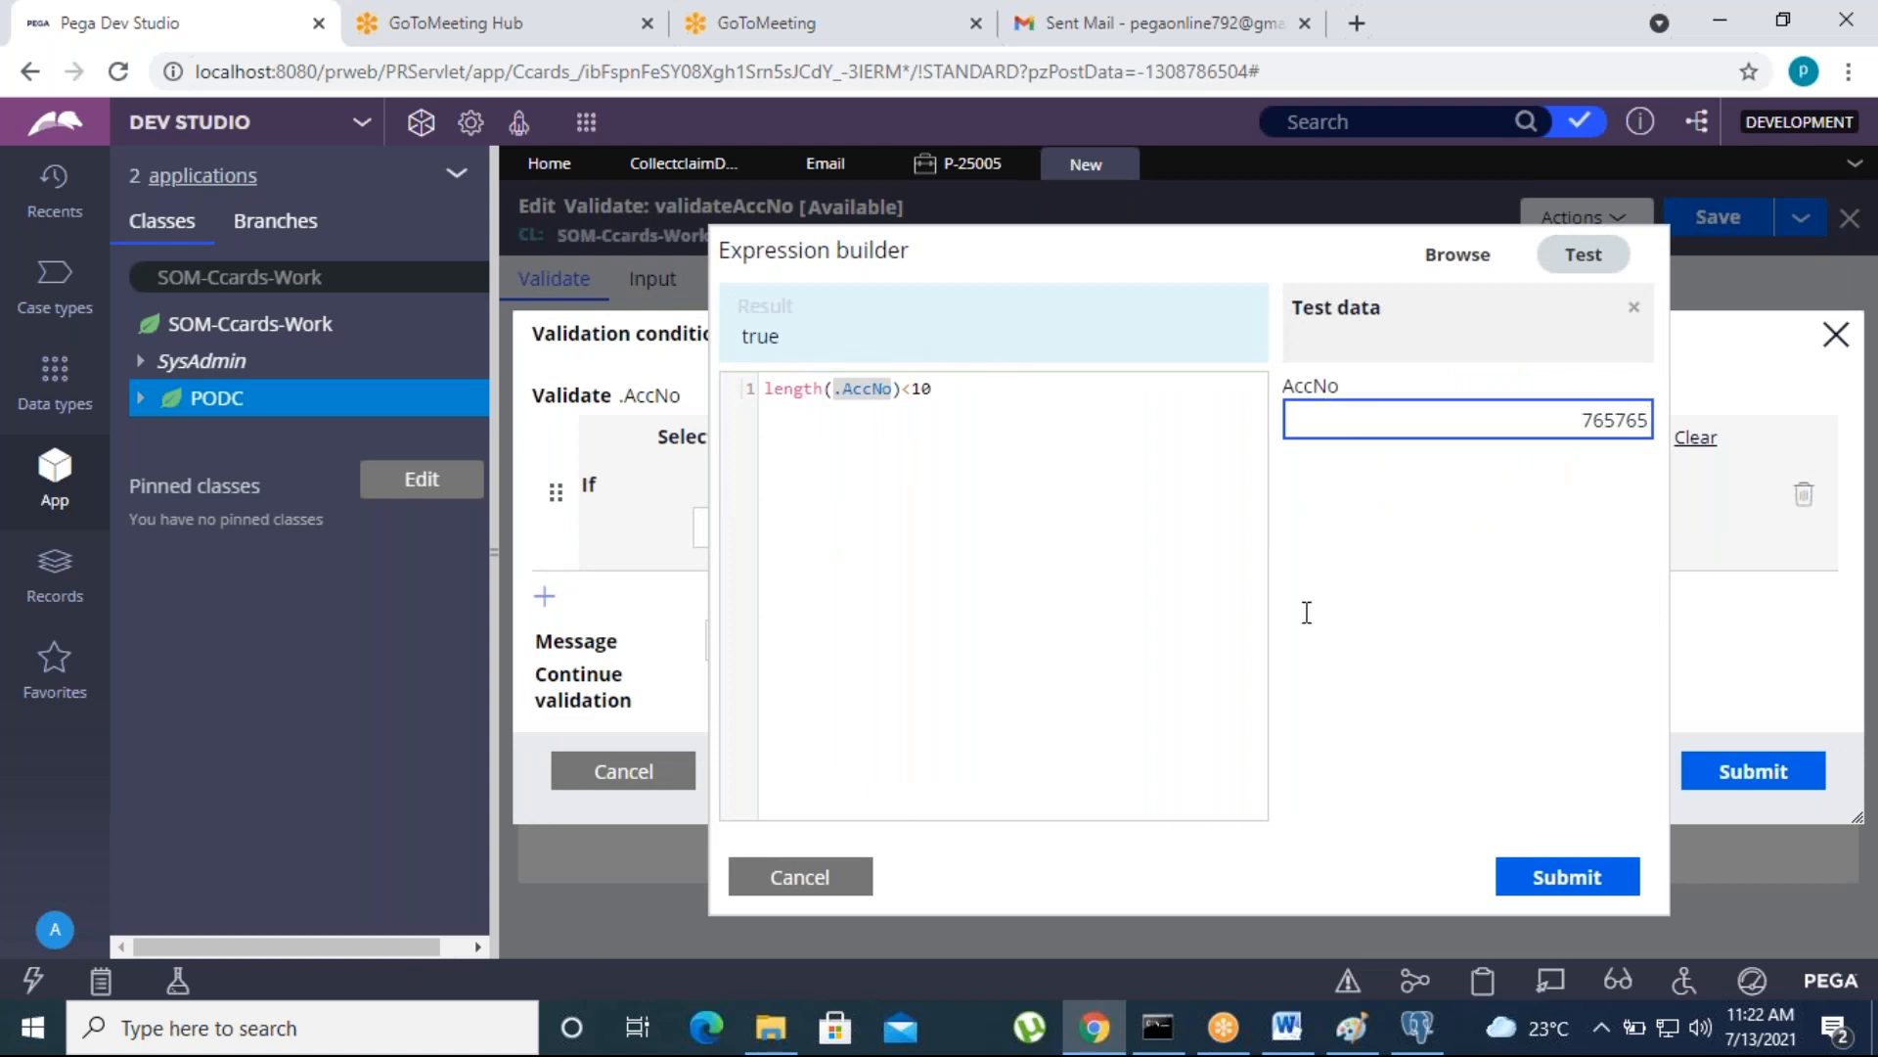
pyautogui.click(1476, 607)
pyautogui.click(1584, 429)
pyautogui.write('987654')
pyautogui.click(1431, 773)
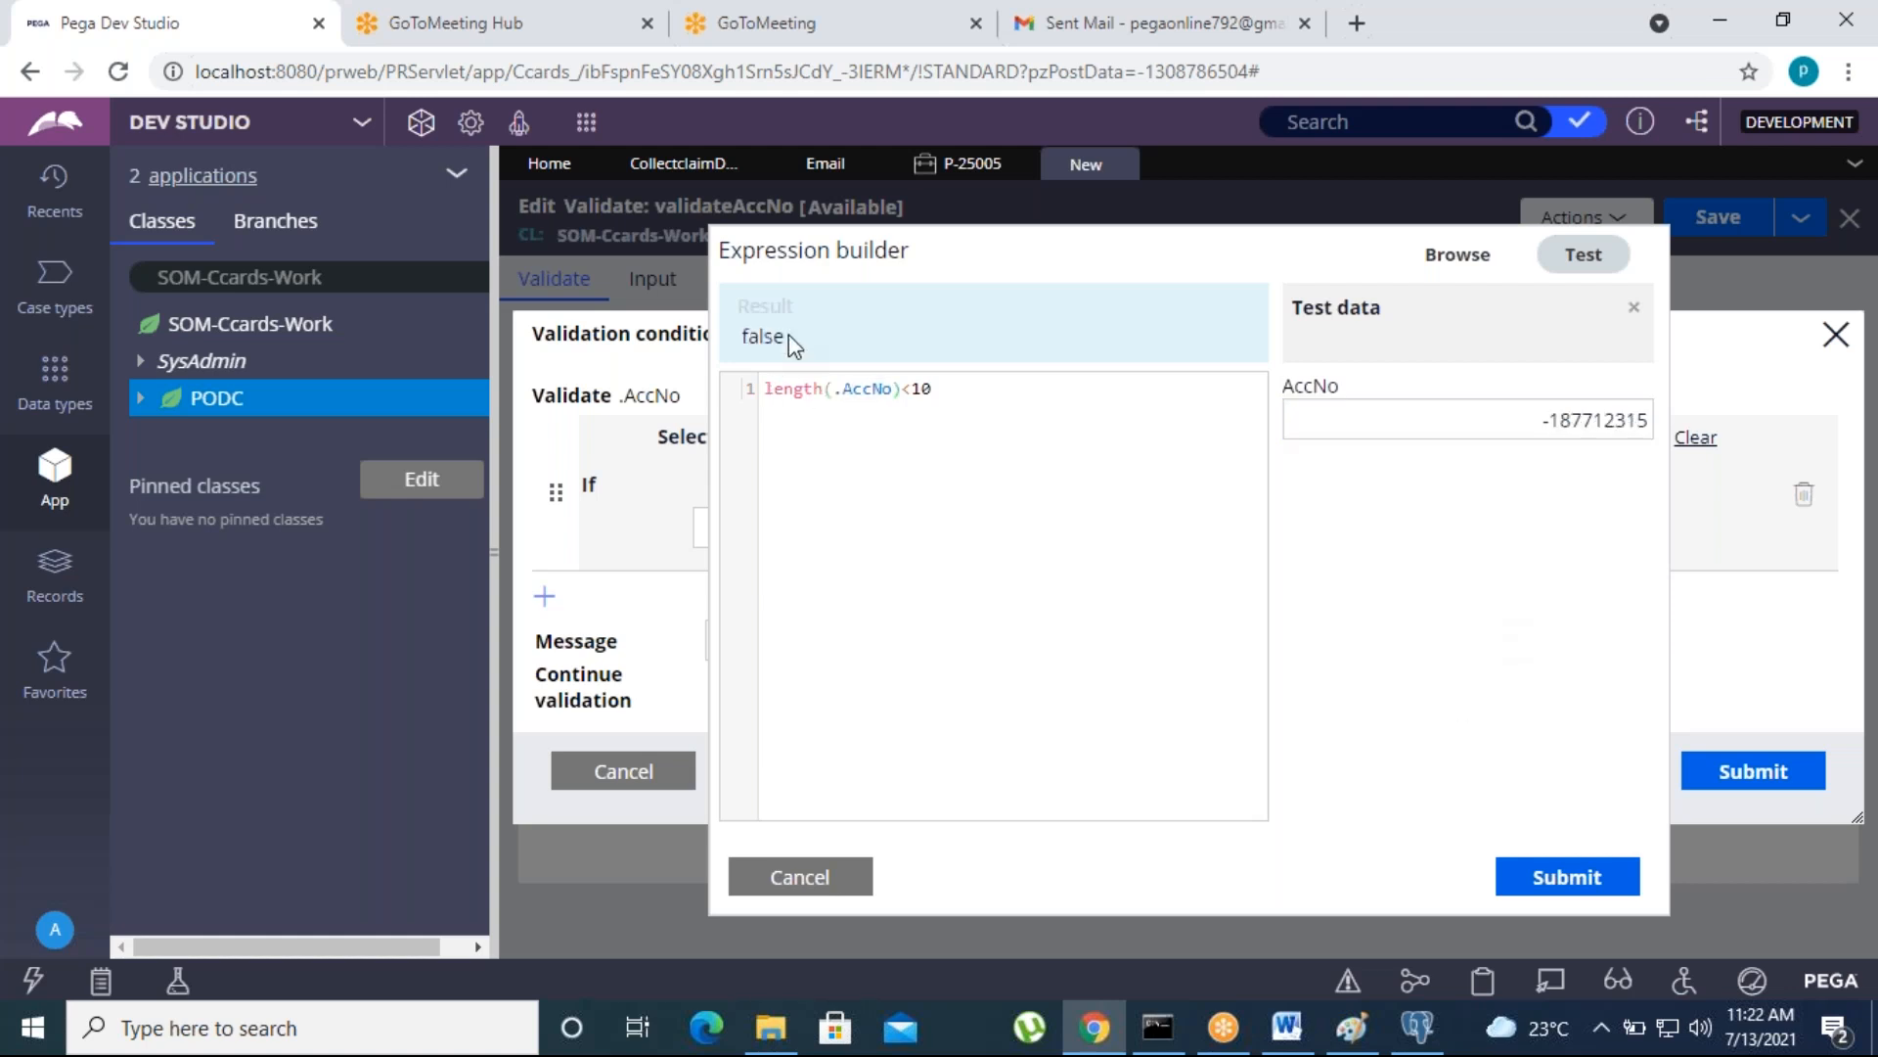
pyautogui.click(1632, 310)
pyautogui.click(1359, 881)
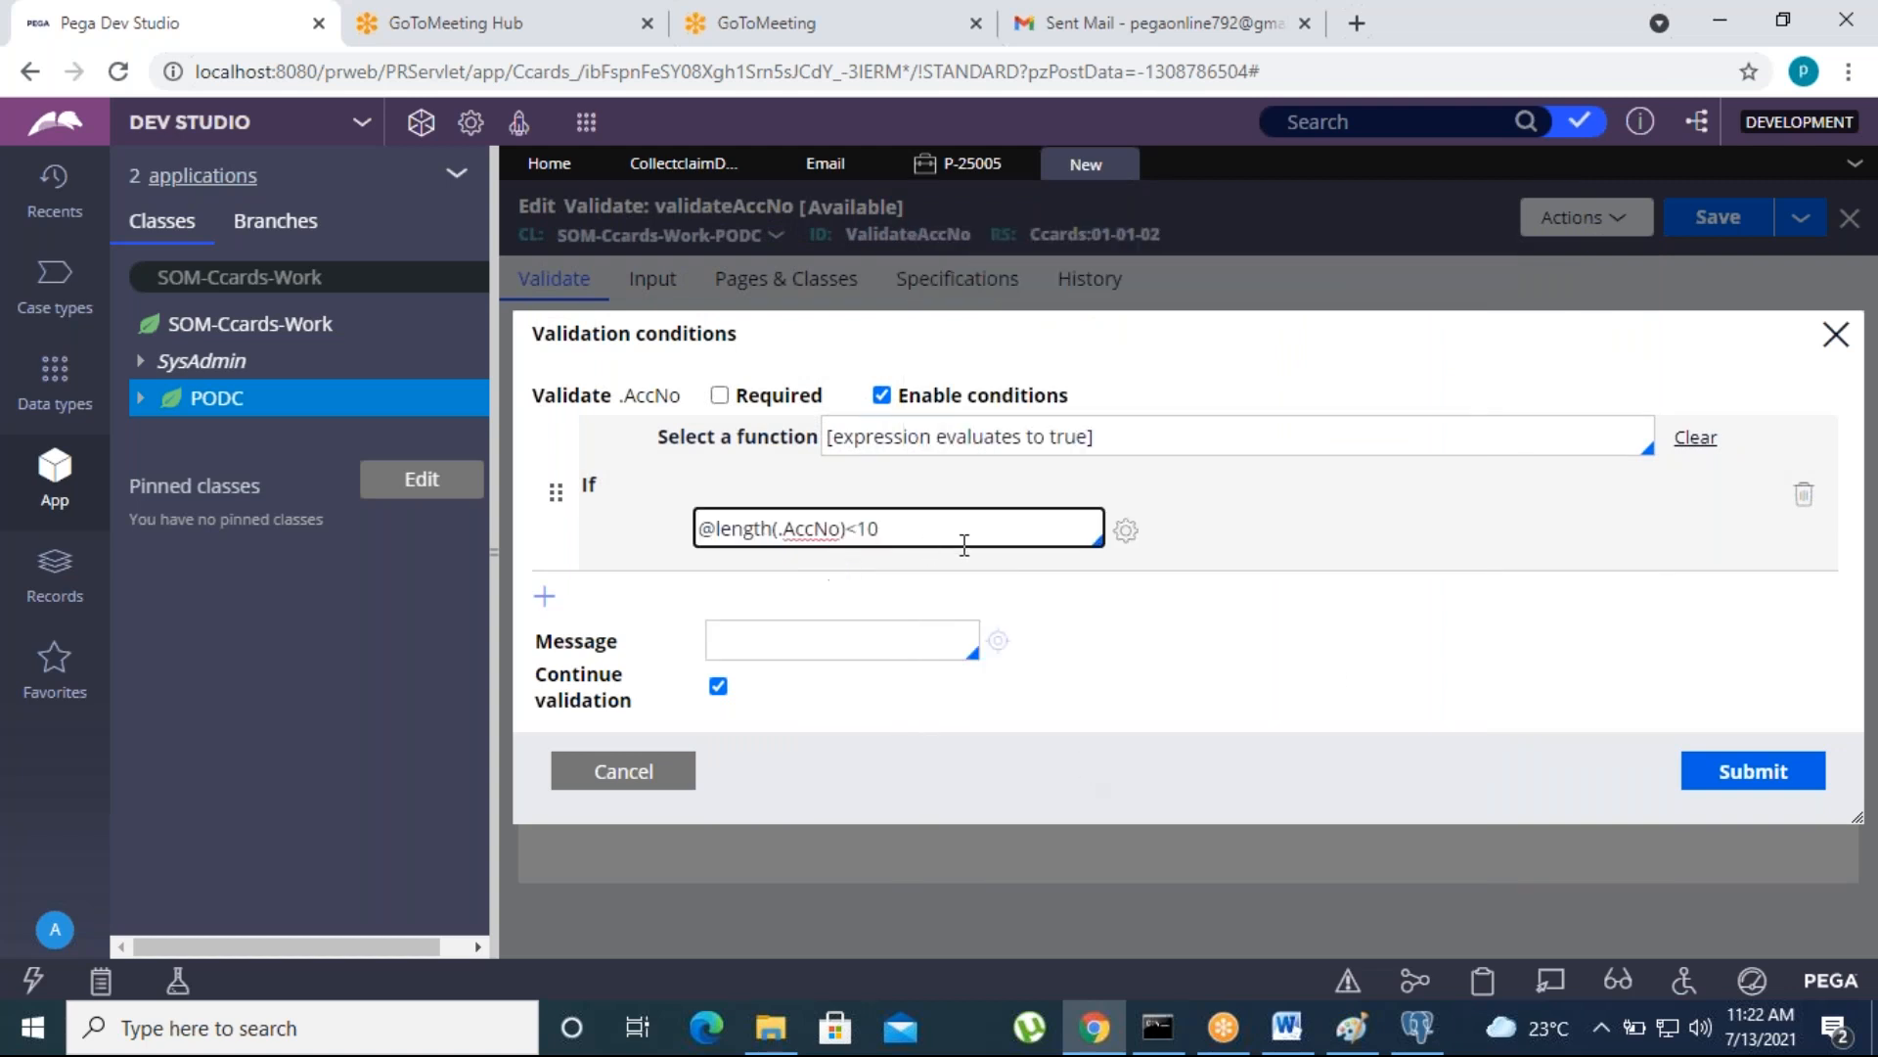
# - Set the condition's message to "AccNo should be 10 Digits", submit the condition and save the validateAccNo rule
pyautogui.click(758, 640)
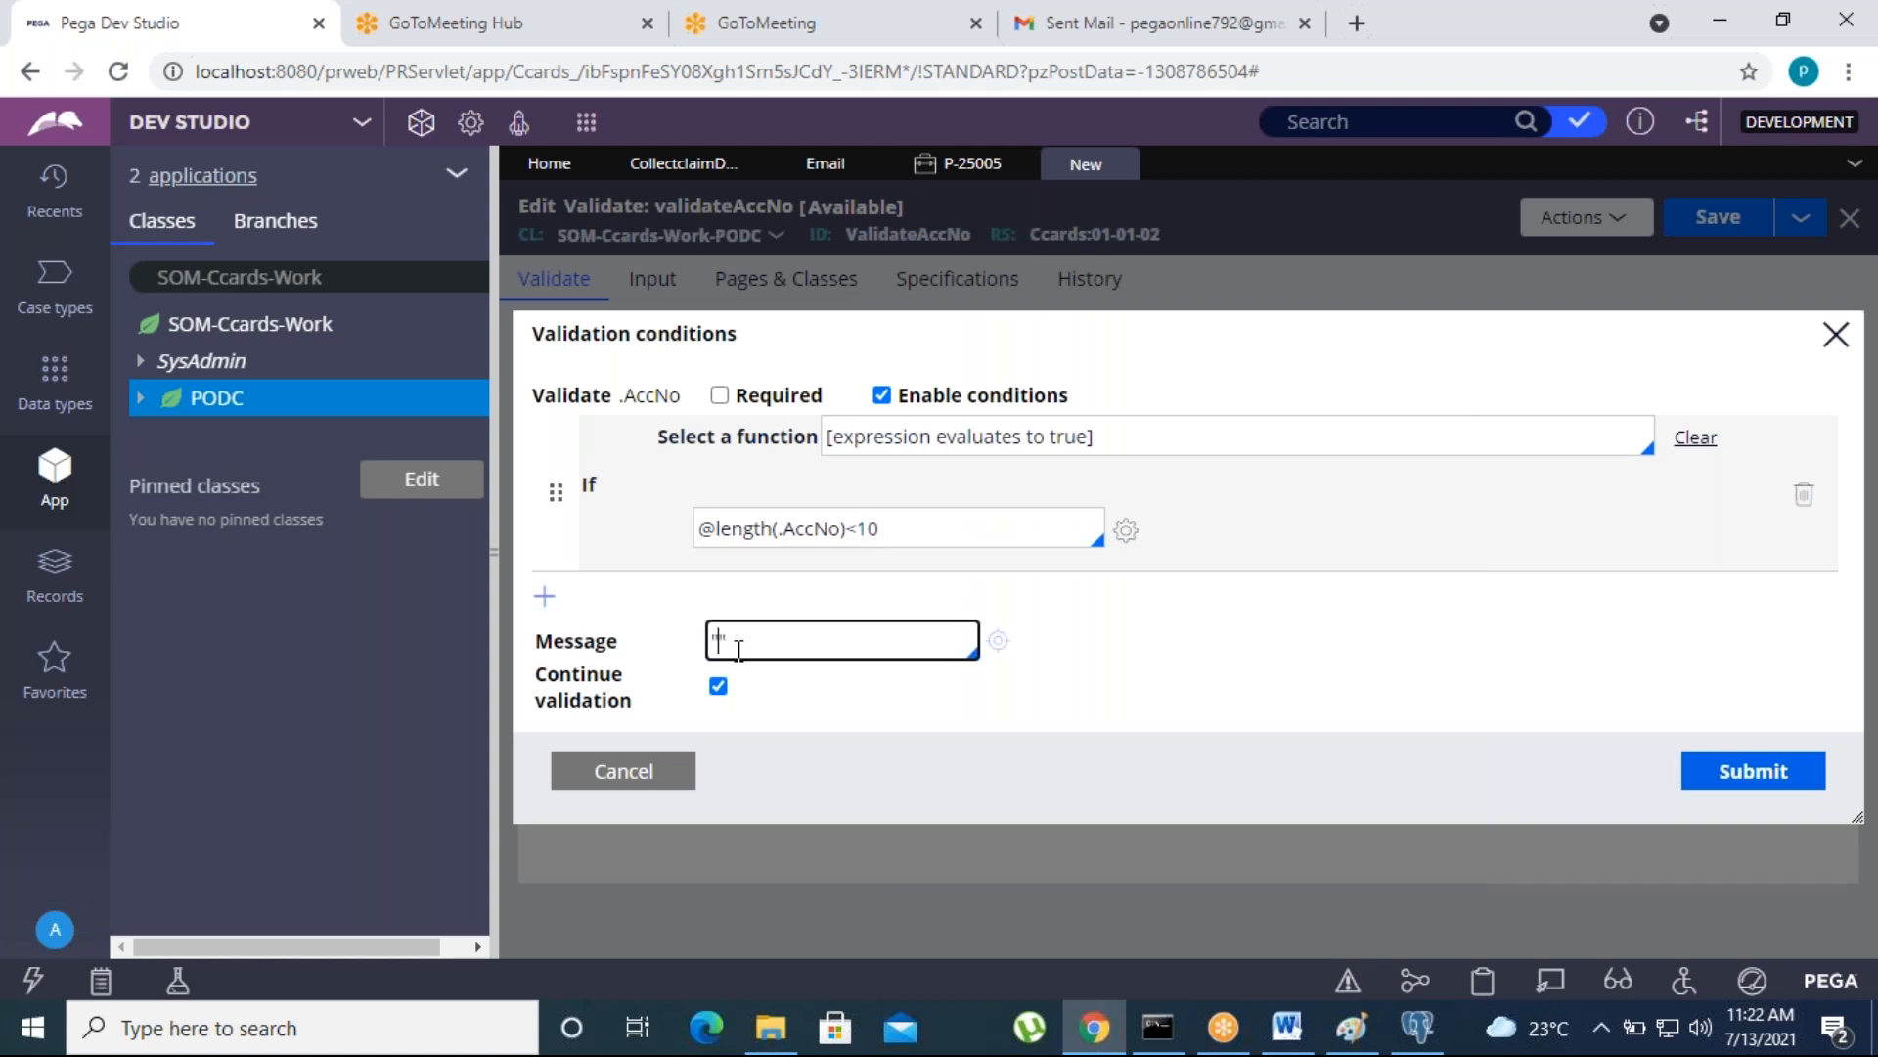
pyautogui.write('""AccNo should be 10 Digits')
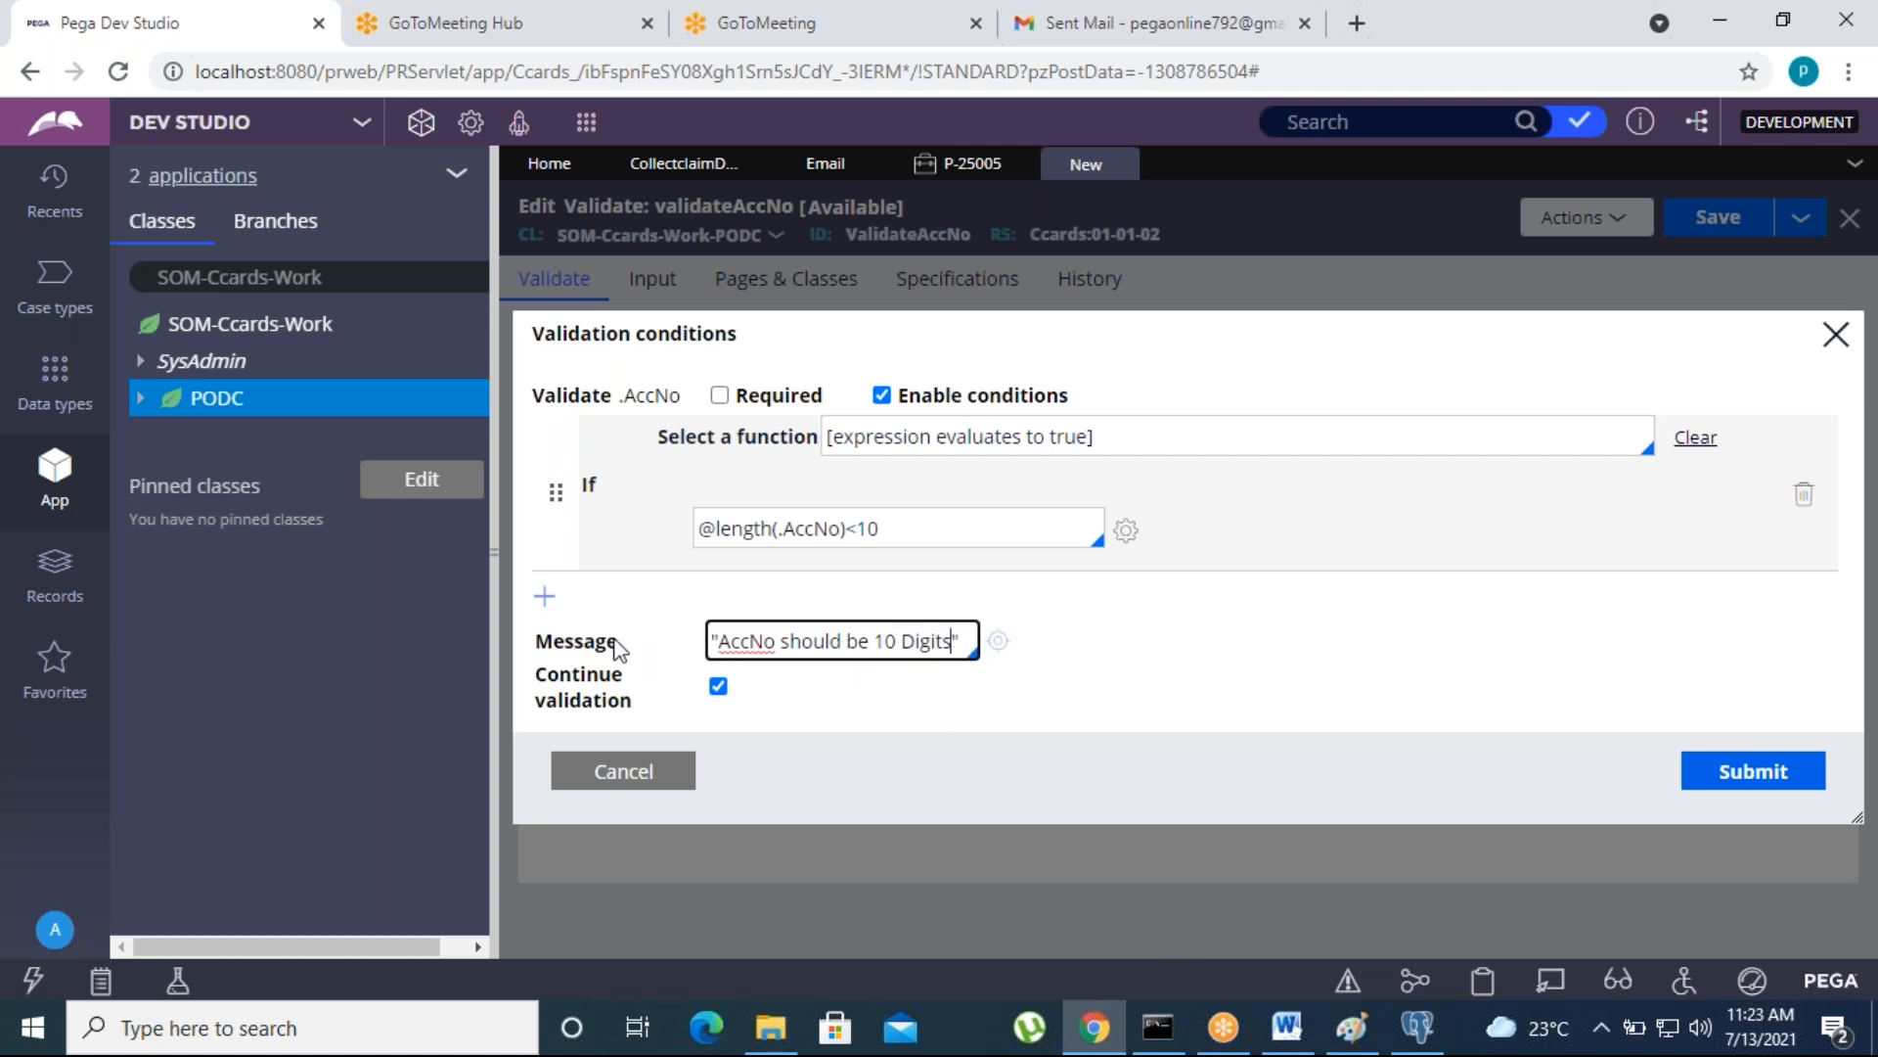
pyautogui.click(1751, 773)
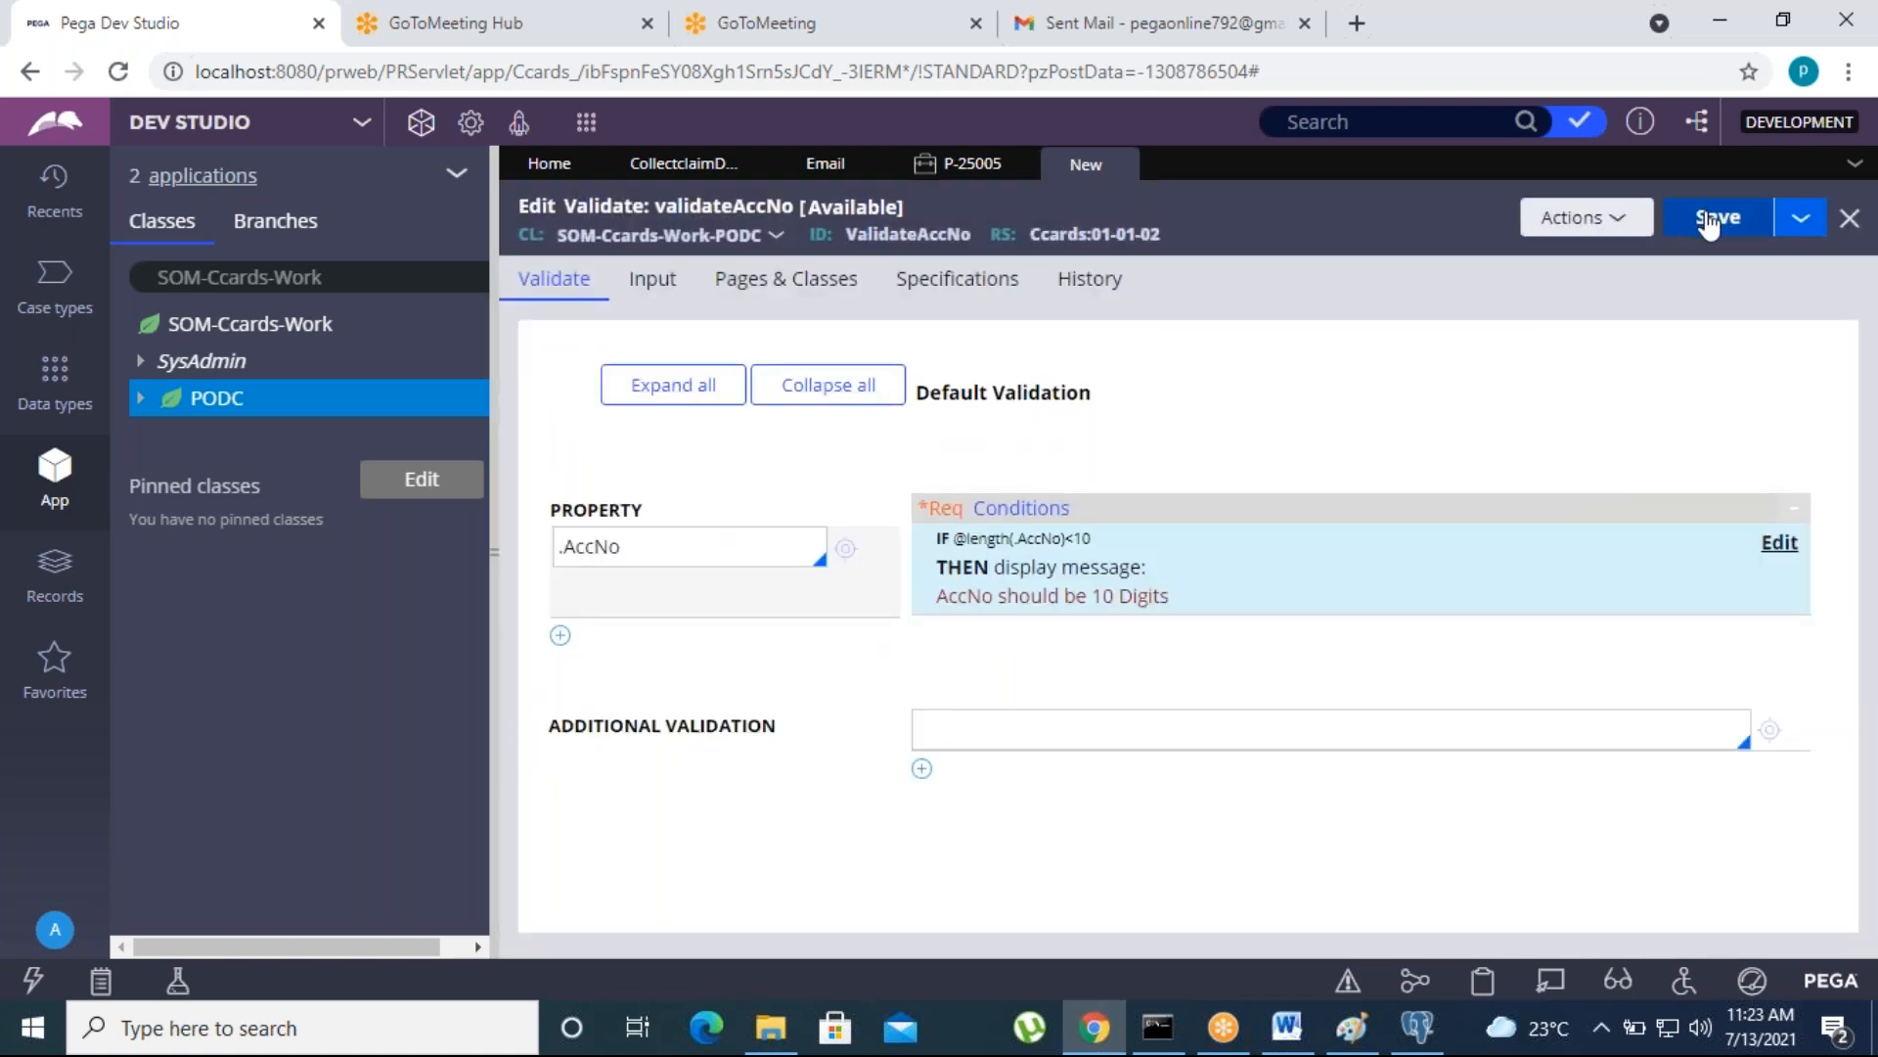
pyautogui.click(1707, 224)
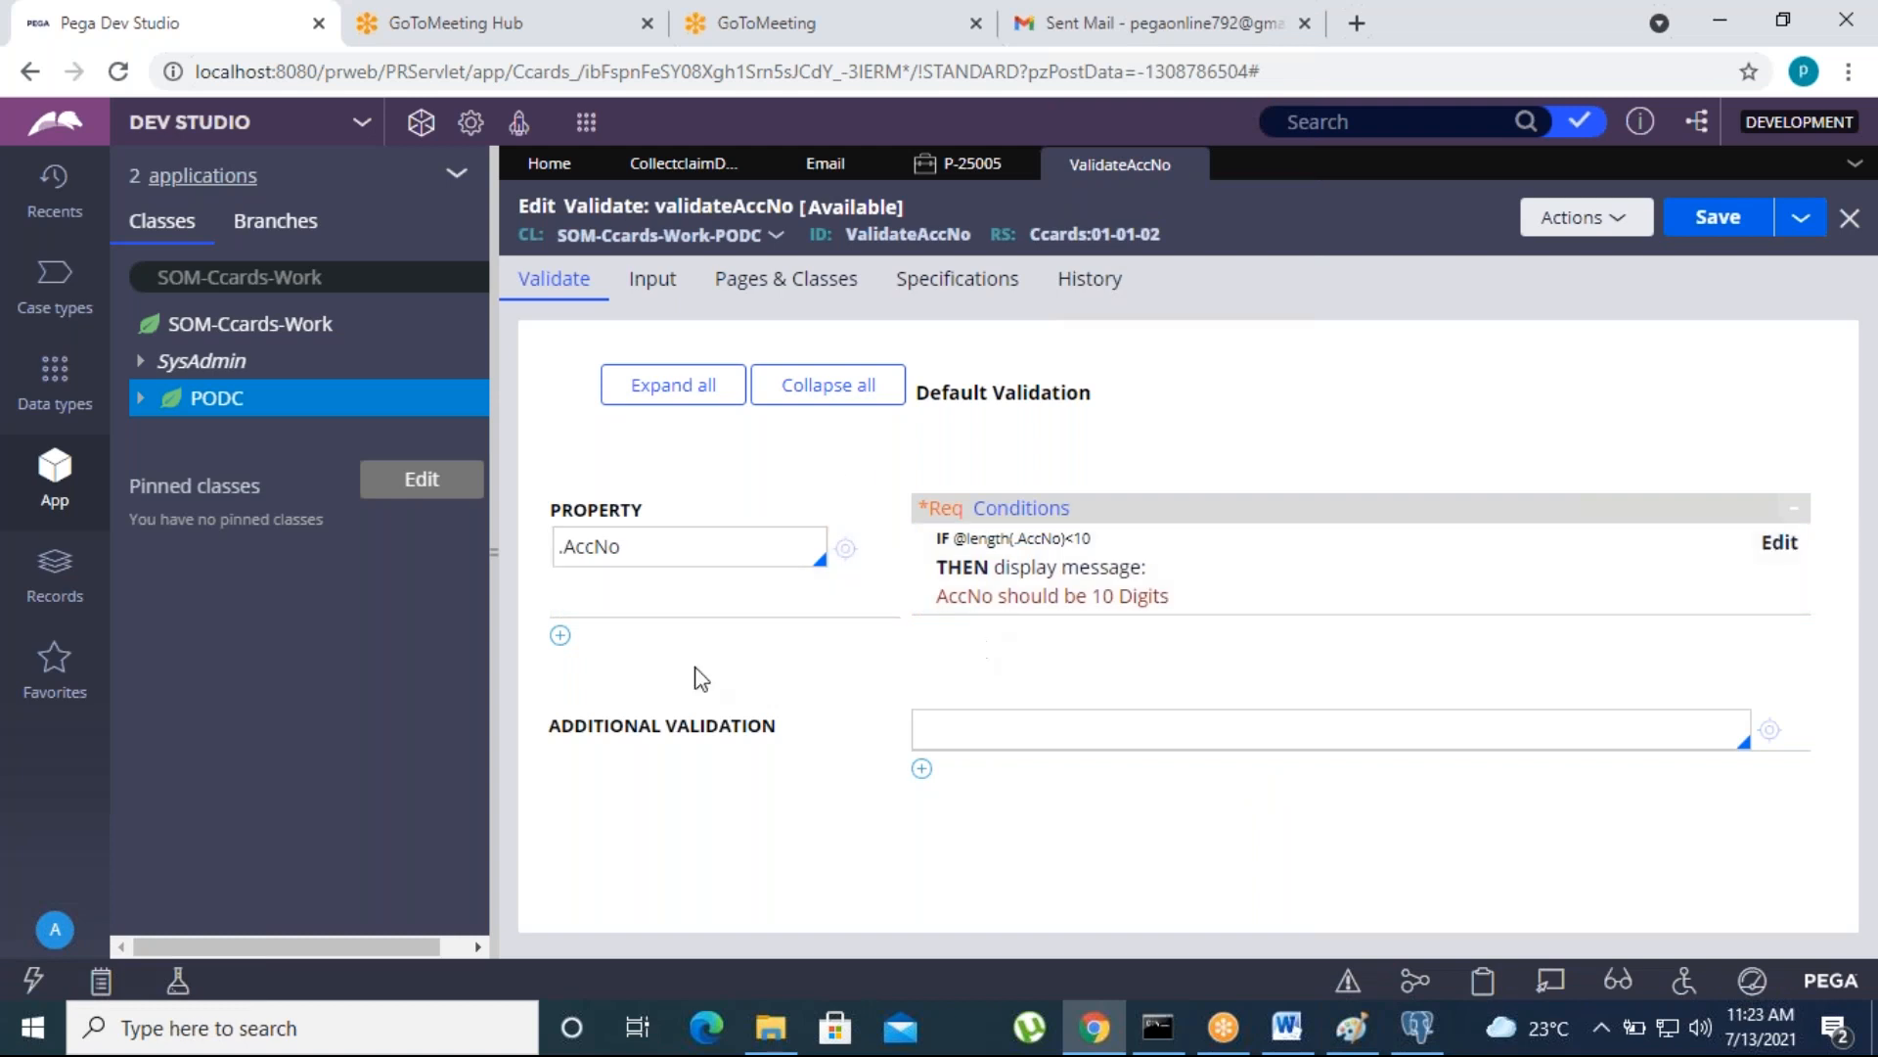
pyautogui.click(861, 587)
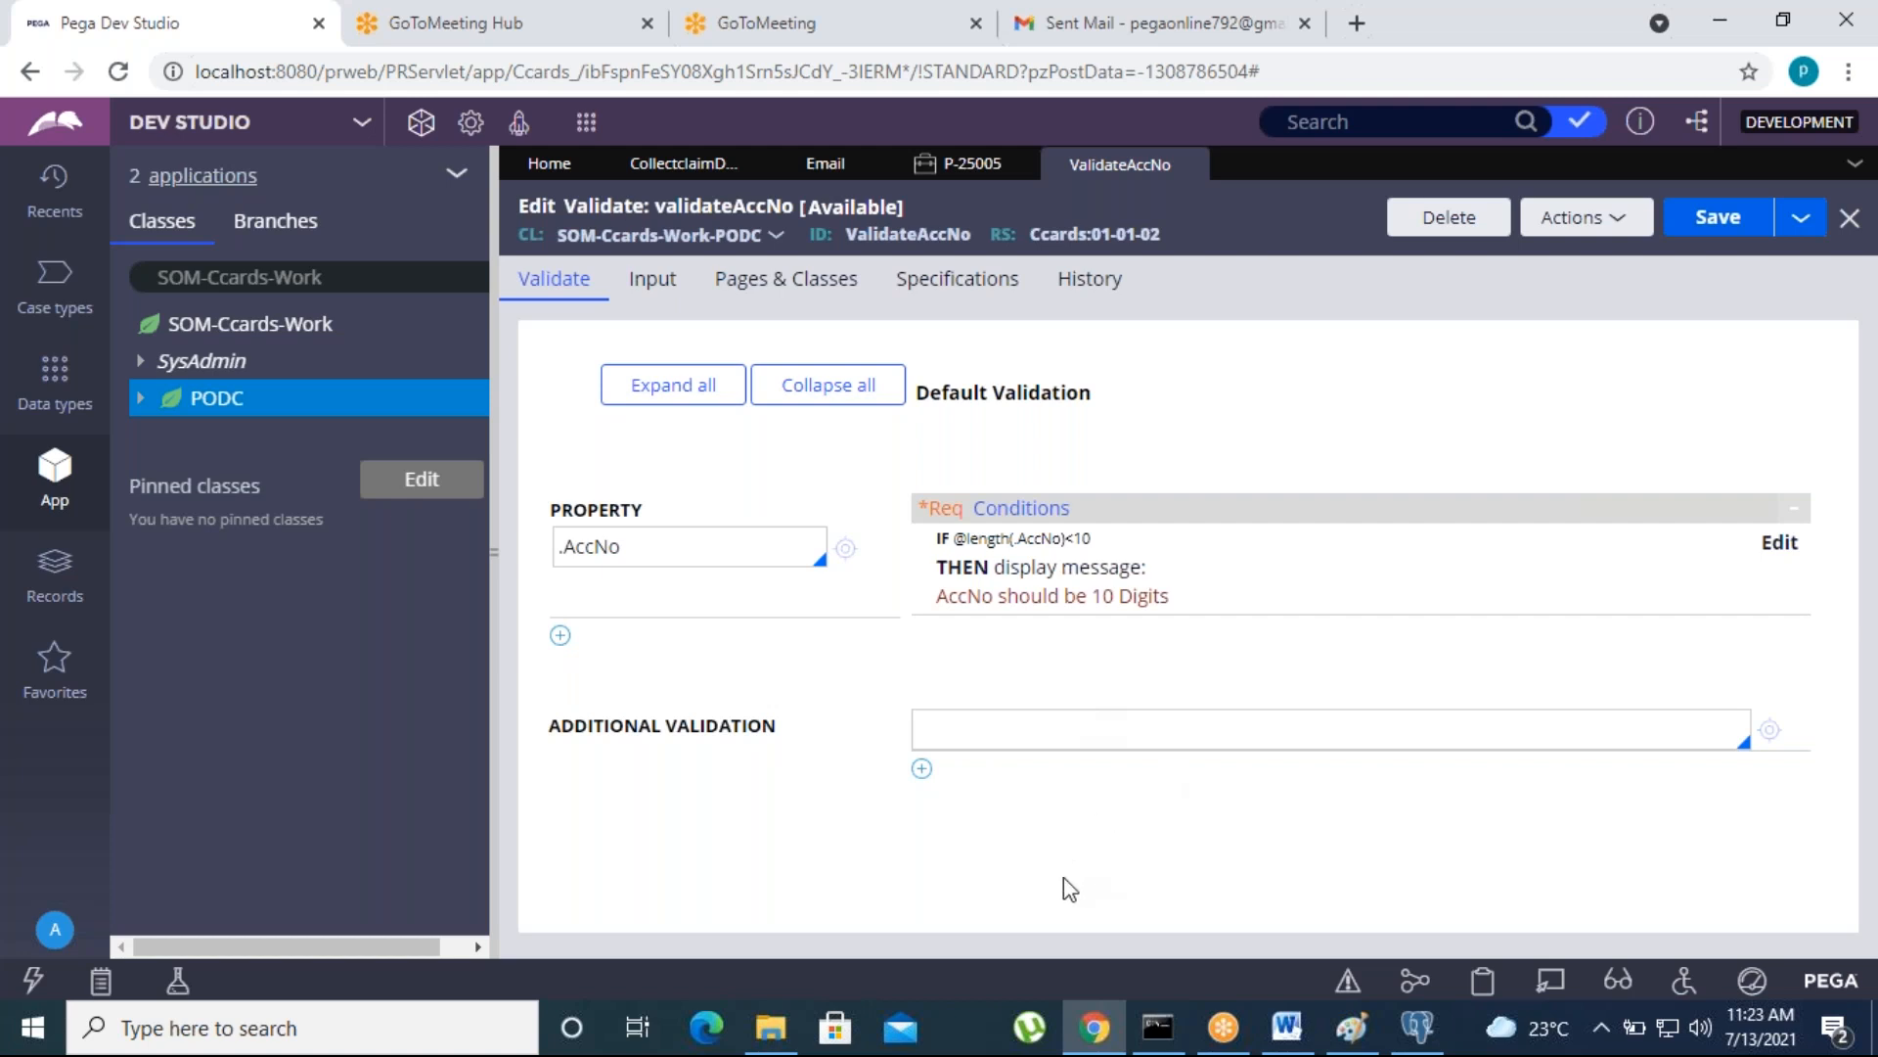
# - Return to the open PODC case and close it
pyautogui.click(962, 168)
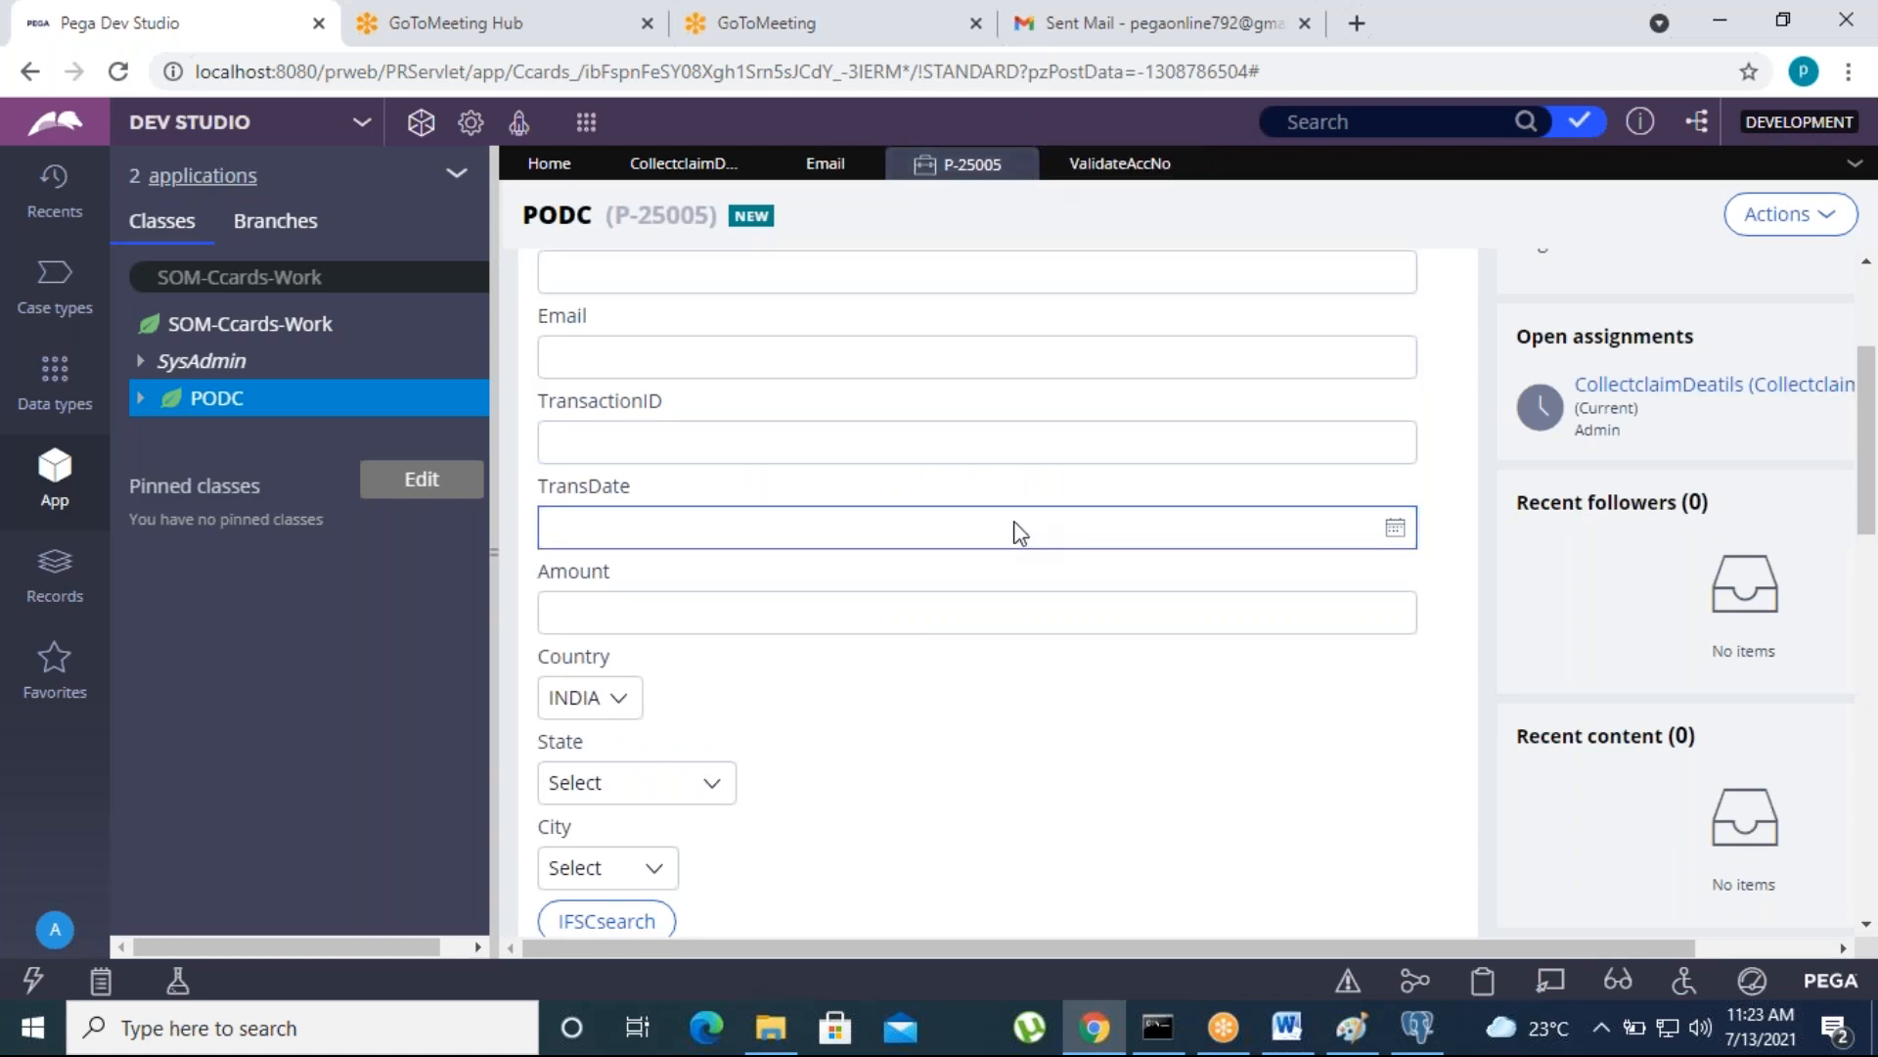
pyautogui.scroll(-3, 1018, 531)
pyautogui.scroll(5, 1007, 533)
pyautogui.click(1778, 215)
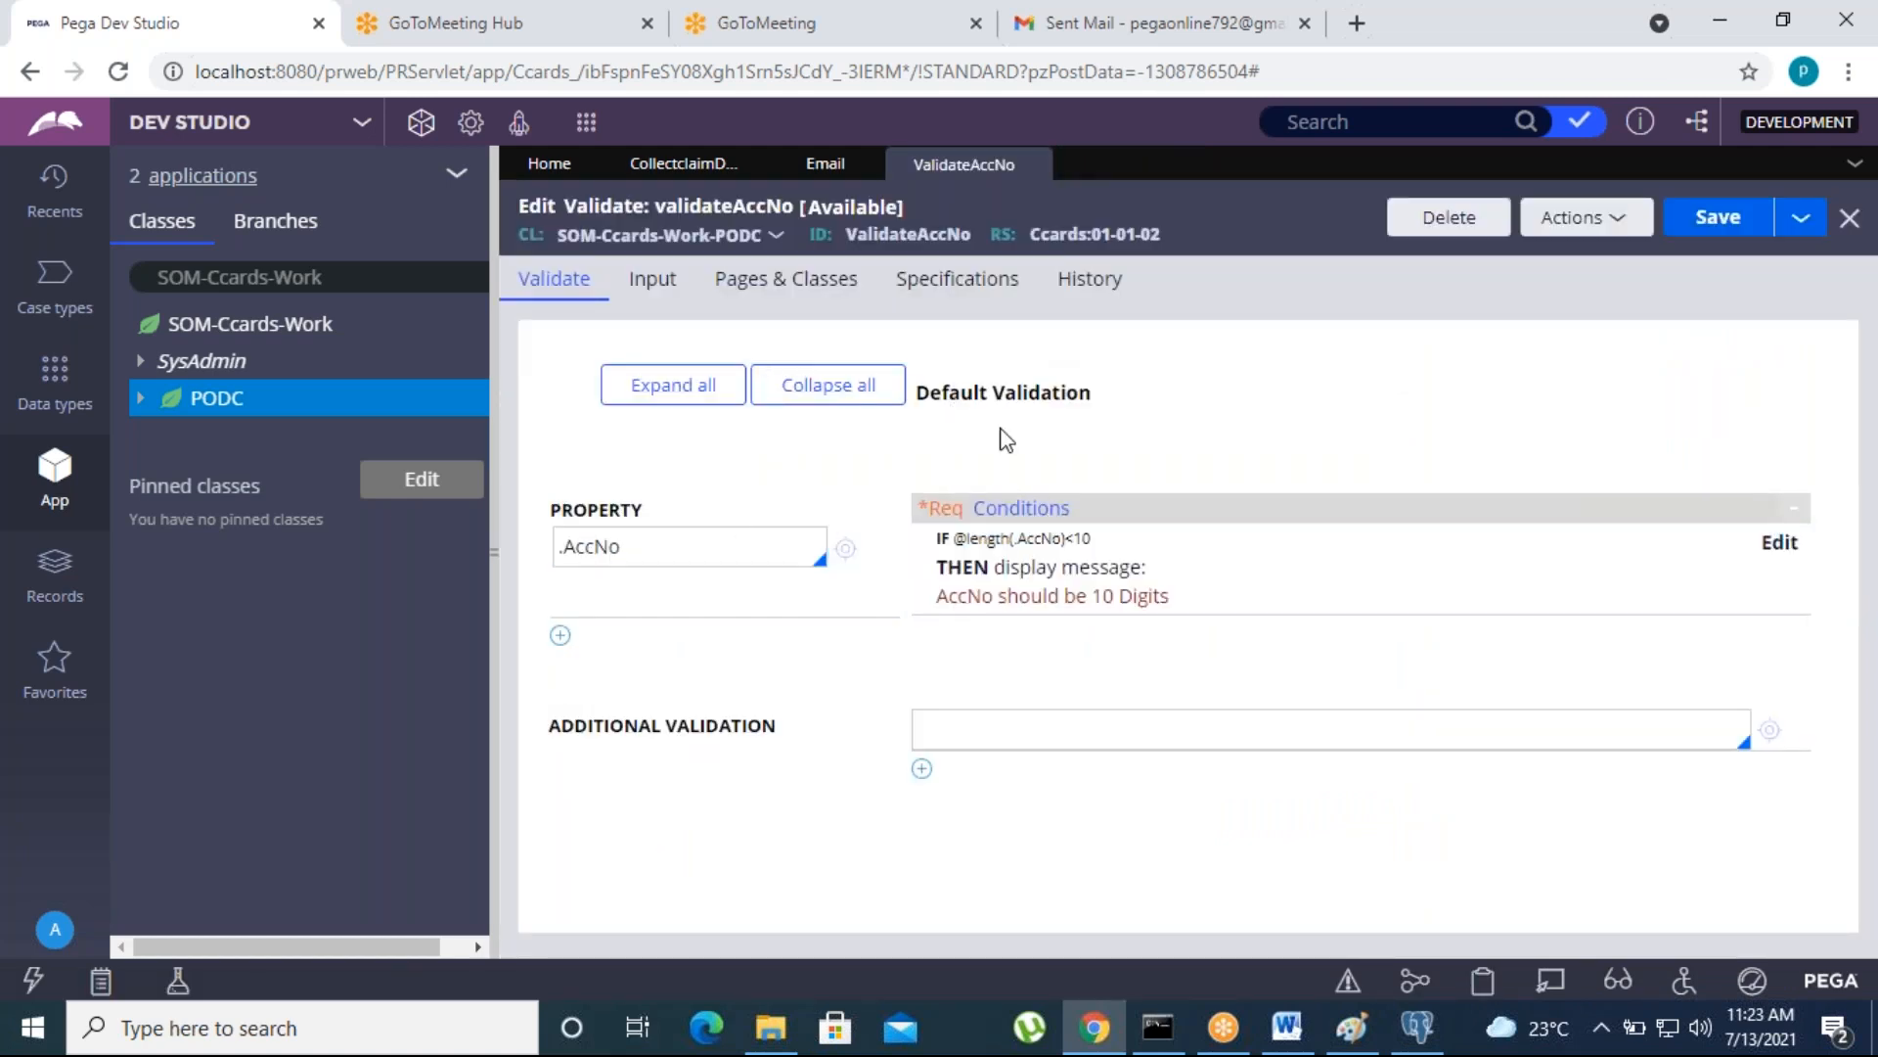
# - Open the CollectclaimDeatils flow action among the PODC class's Process rules and check its validation settings
pyautogui.click(141, 397)
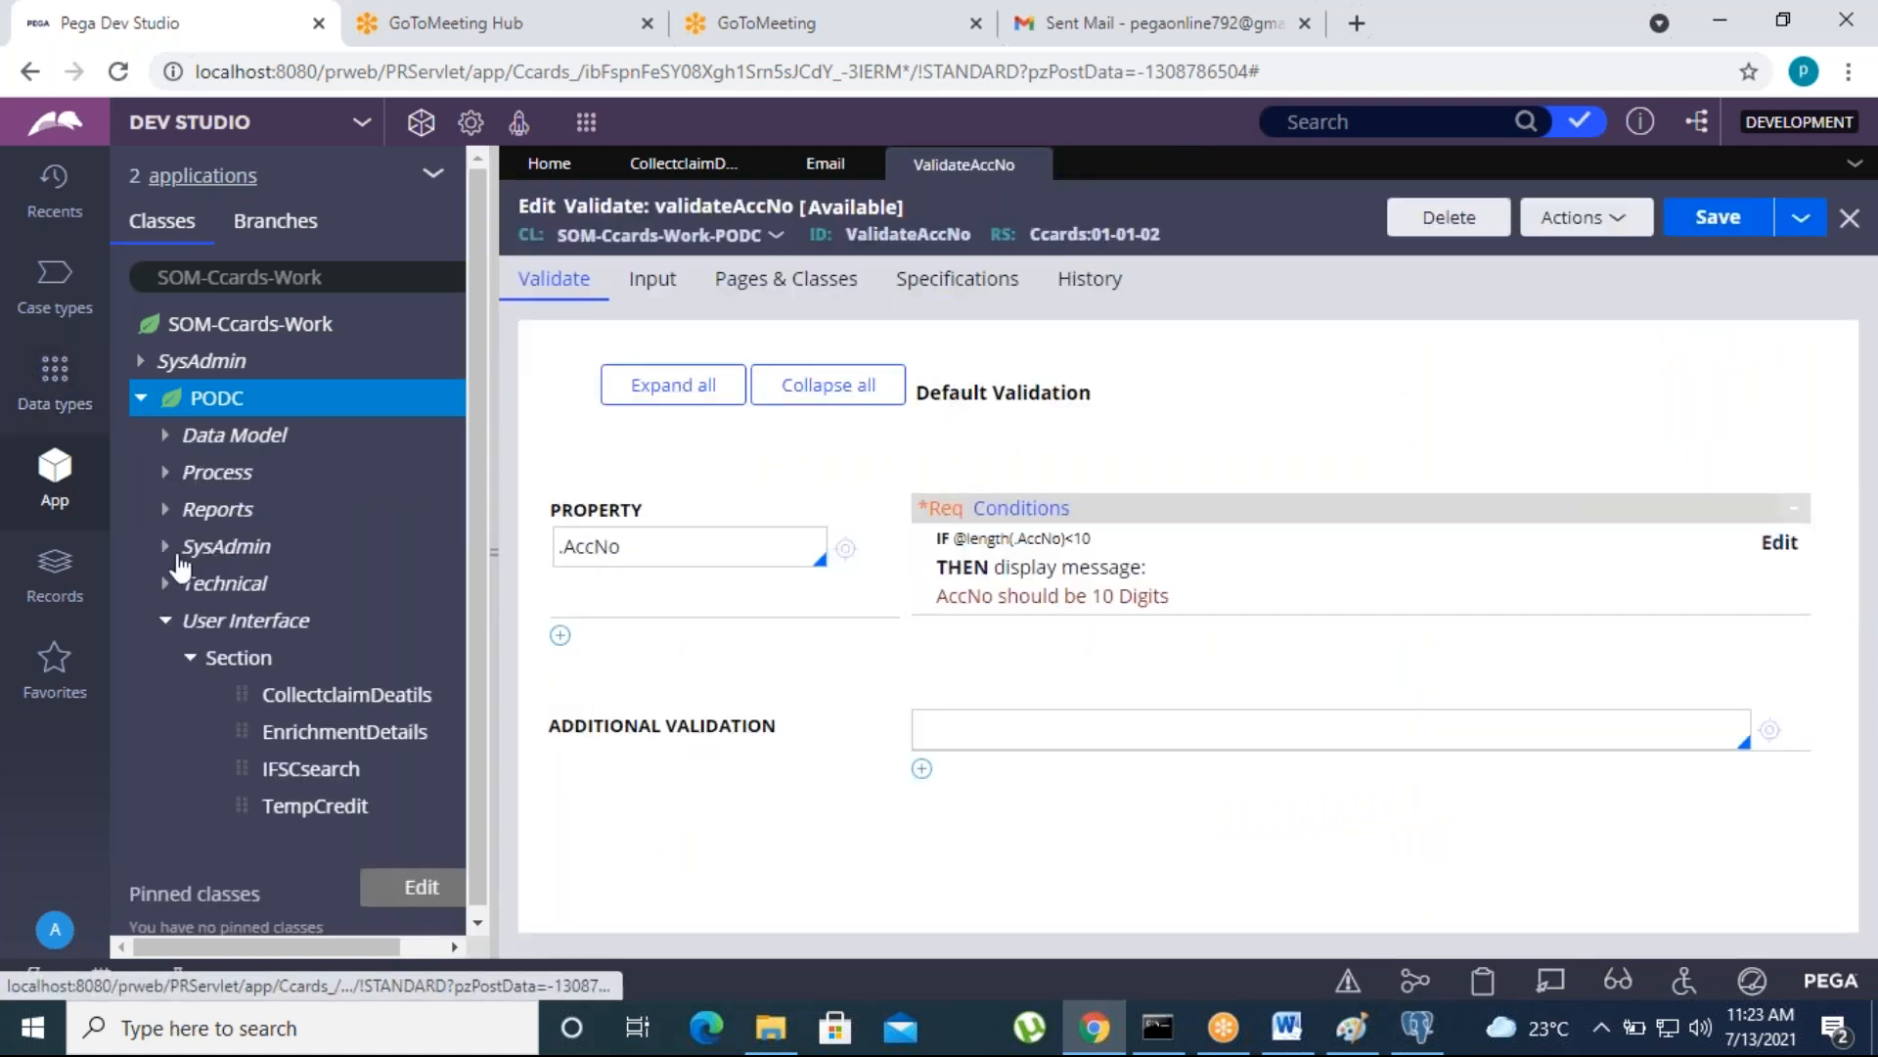
pyautogui.click(165, 620)
pyautogui.click(166, 473)
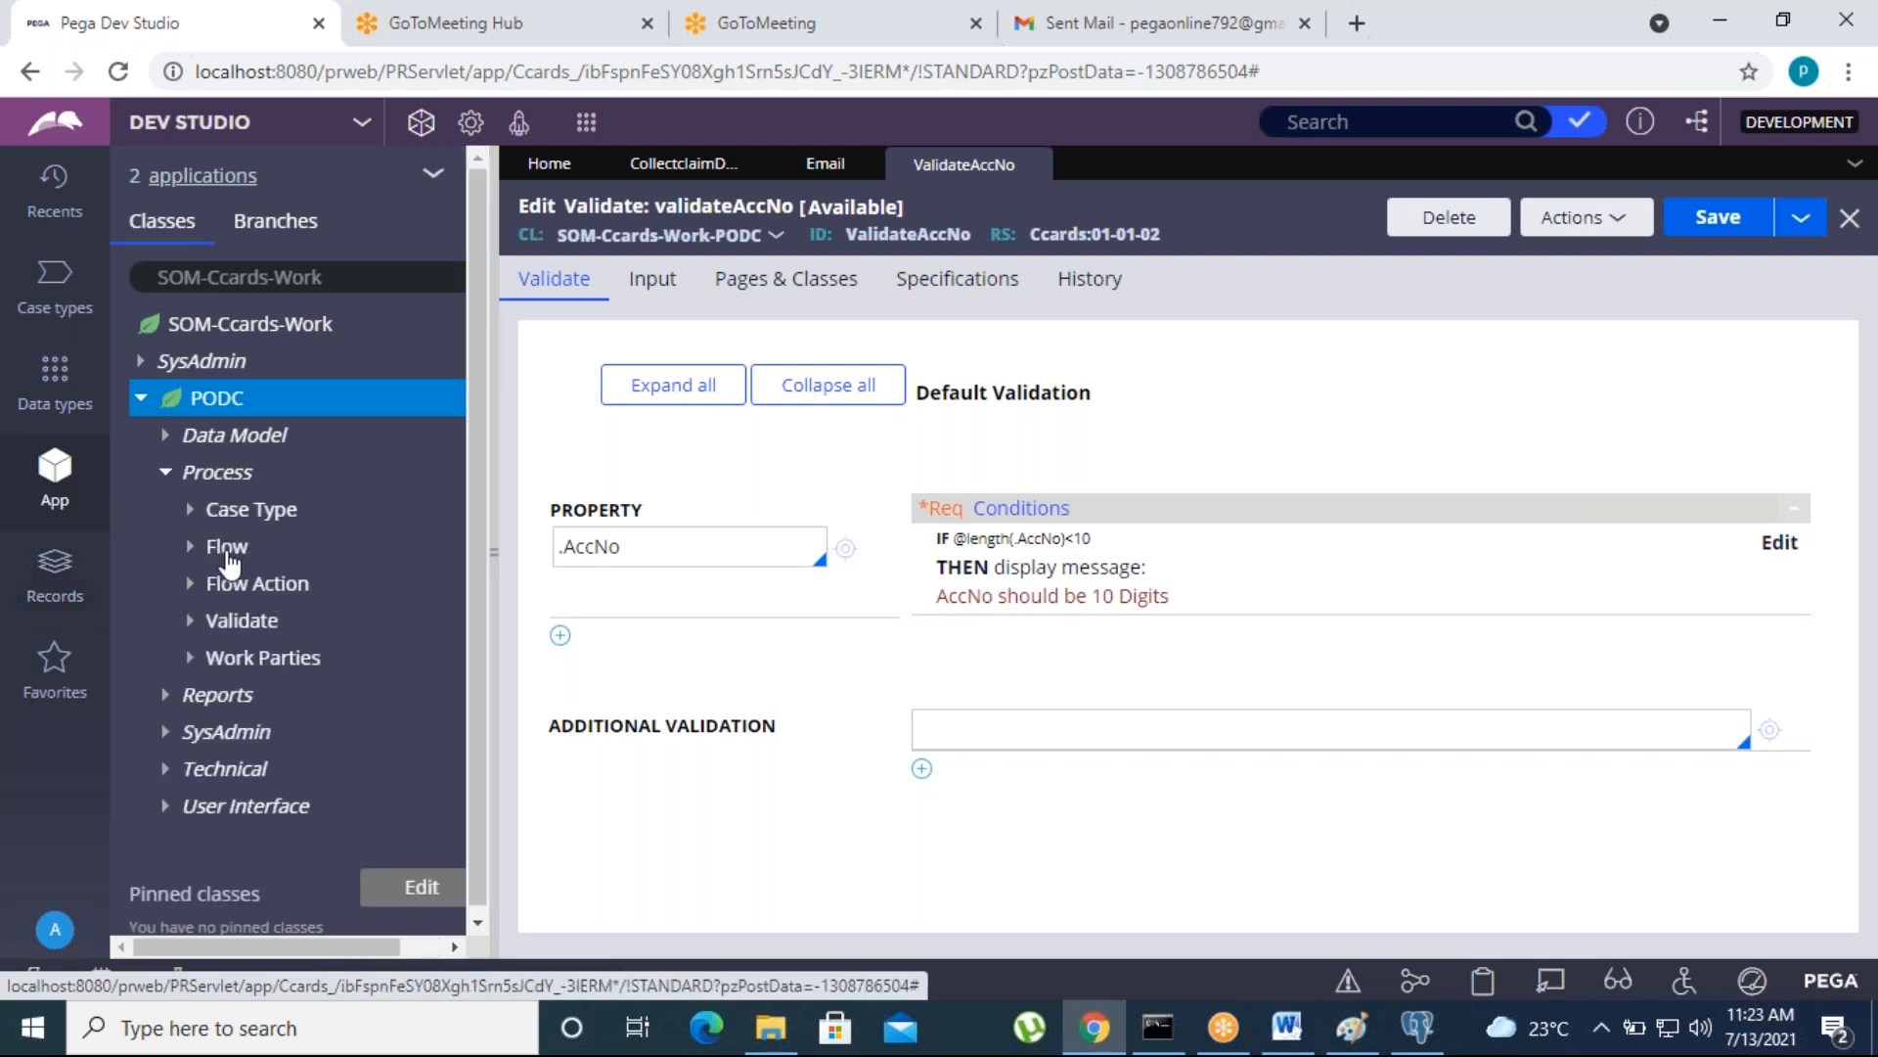
pyautogui.click(190, 585)
pyautogui.click(337, 621)
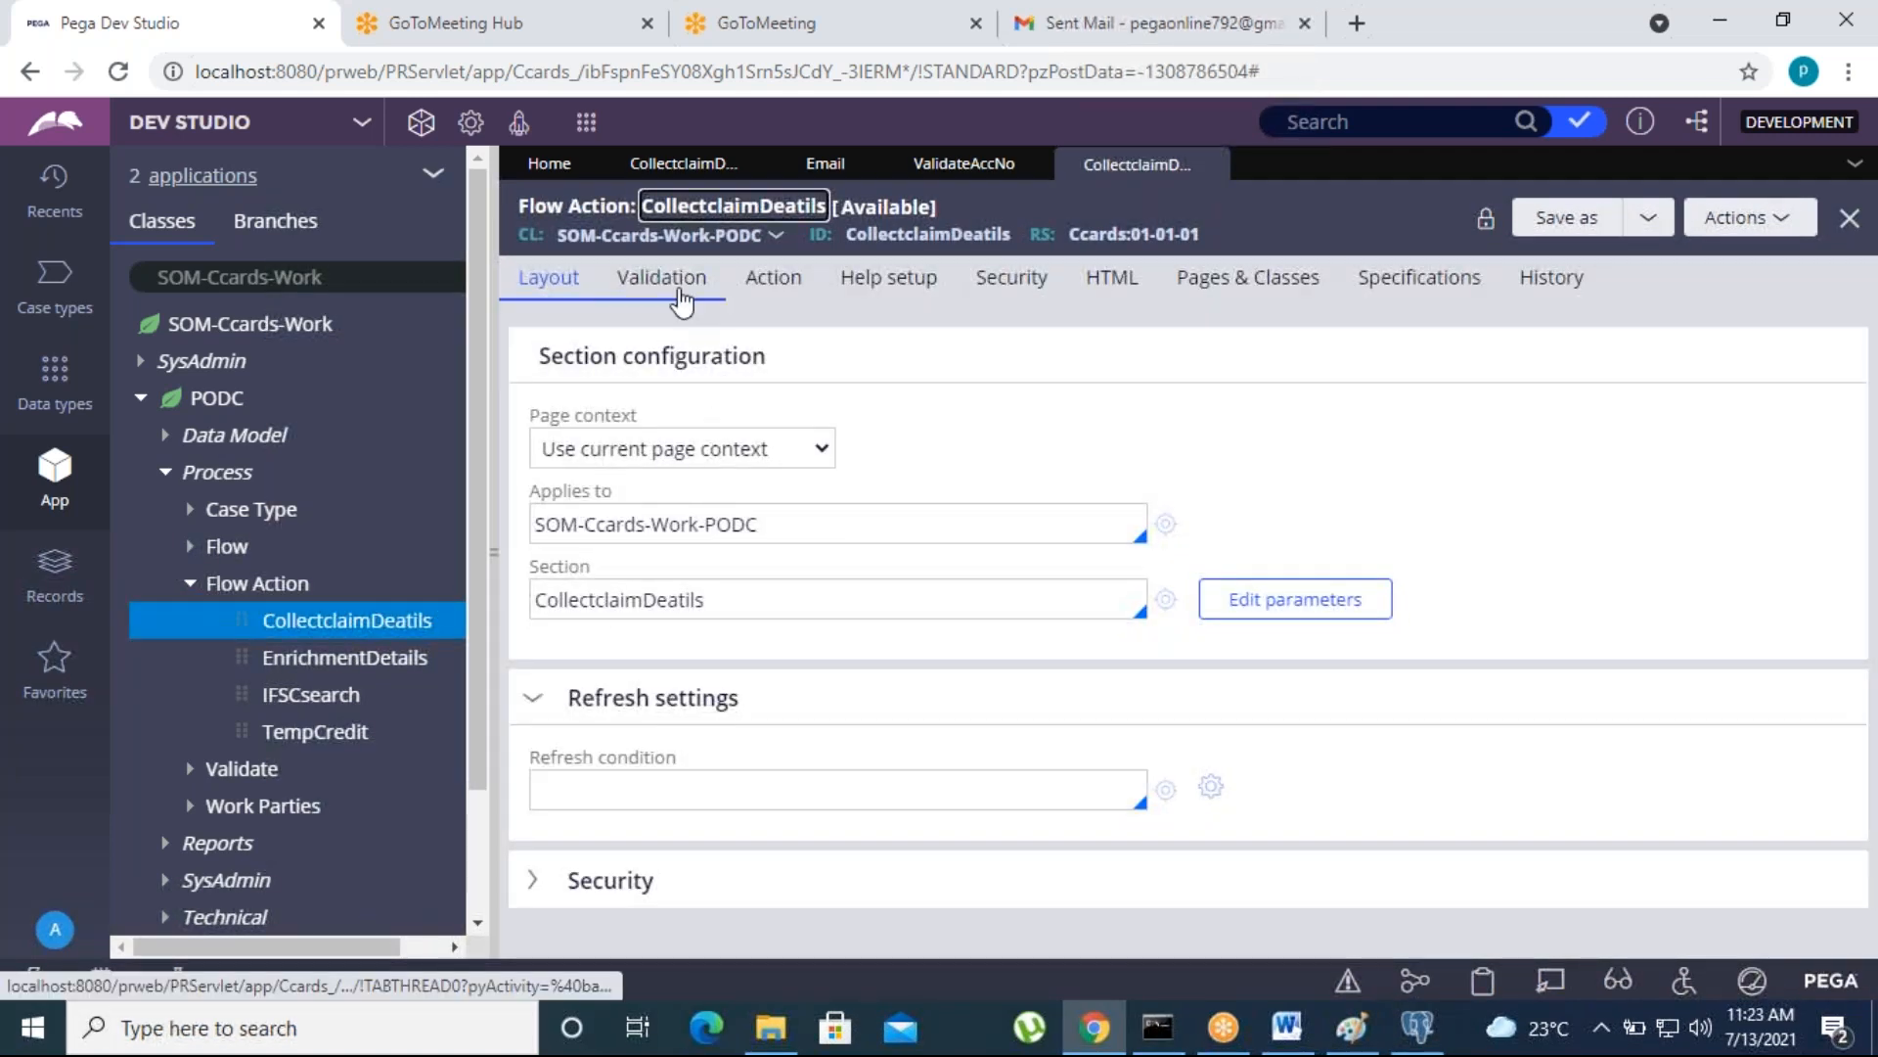
pyautogui.click(675, 286)
pyautogui.click(545, 290)
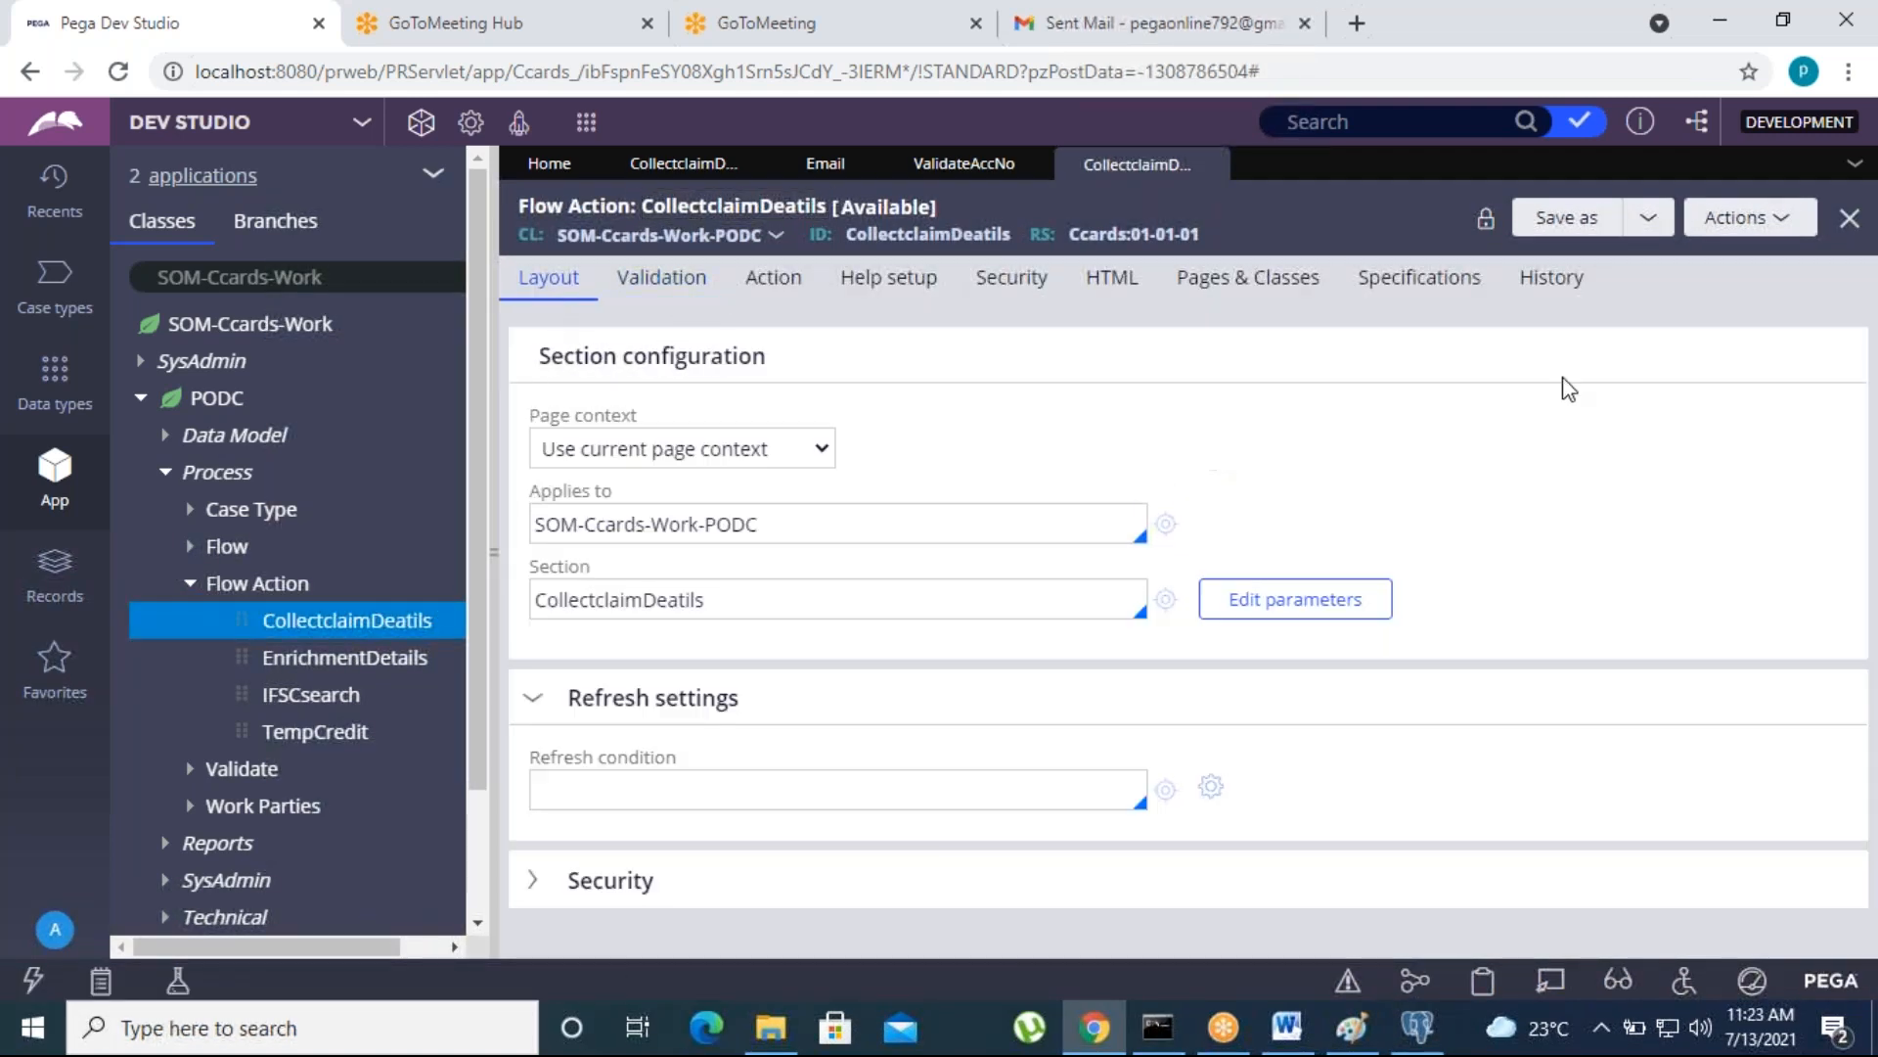
# - Save the CollectclaimDeatils flow action as a new version in ruleset Ccards 01-01-02 and open it
pyautogui.click(1550, 221)
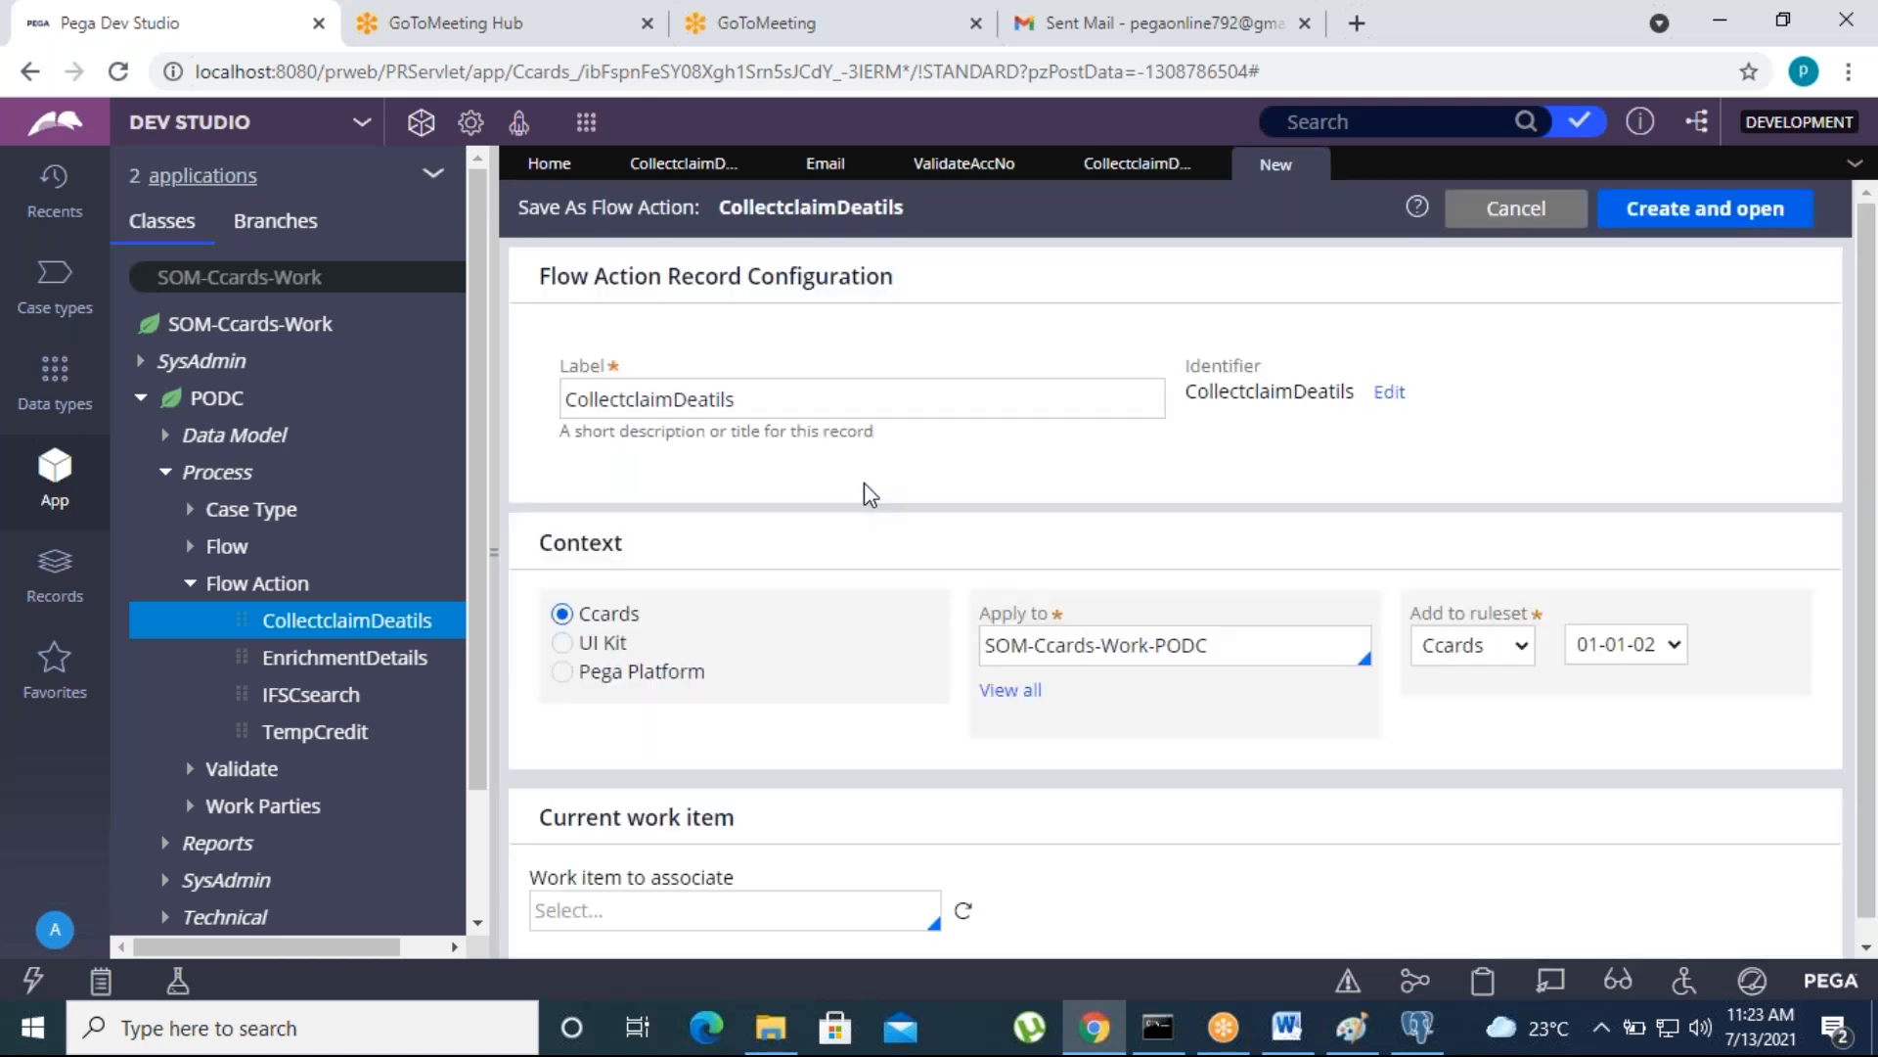
pyautogui.click(1683, 225)
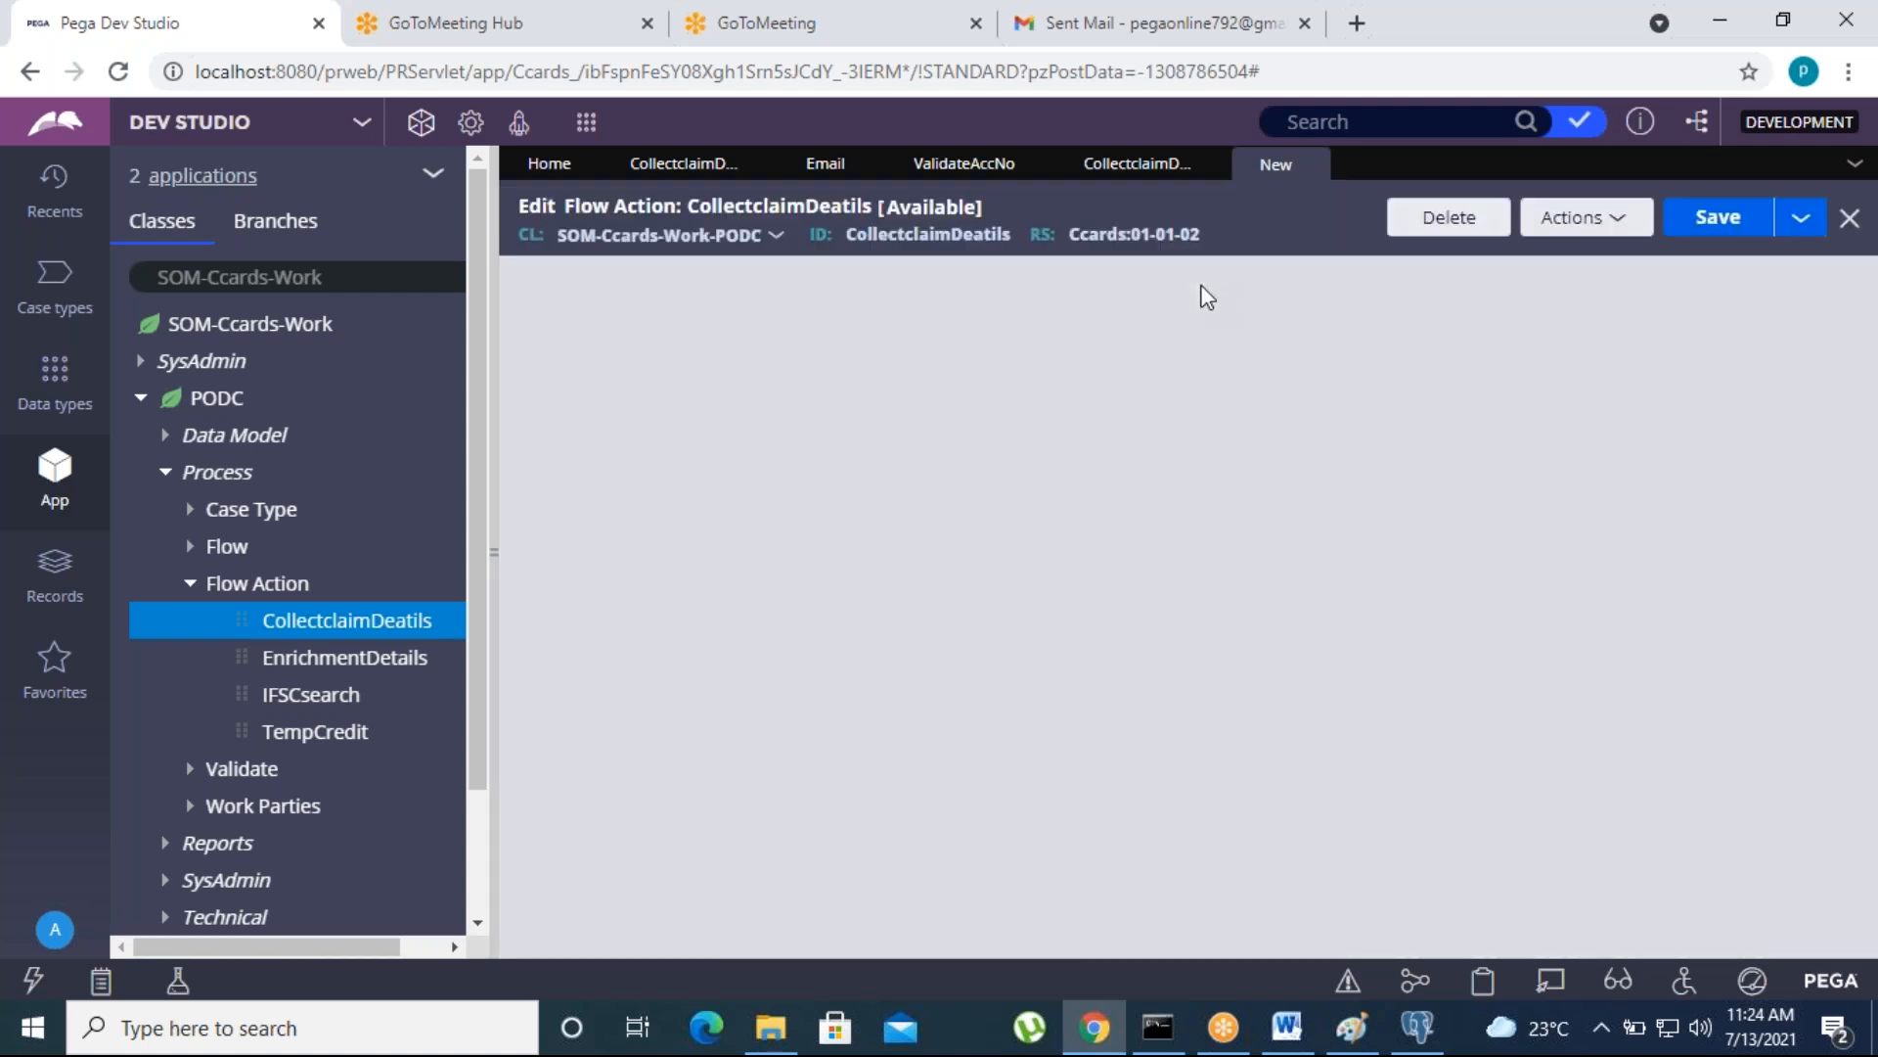
pyautogui.moveTo(1209, 168)
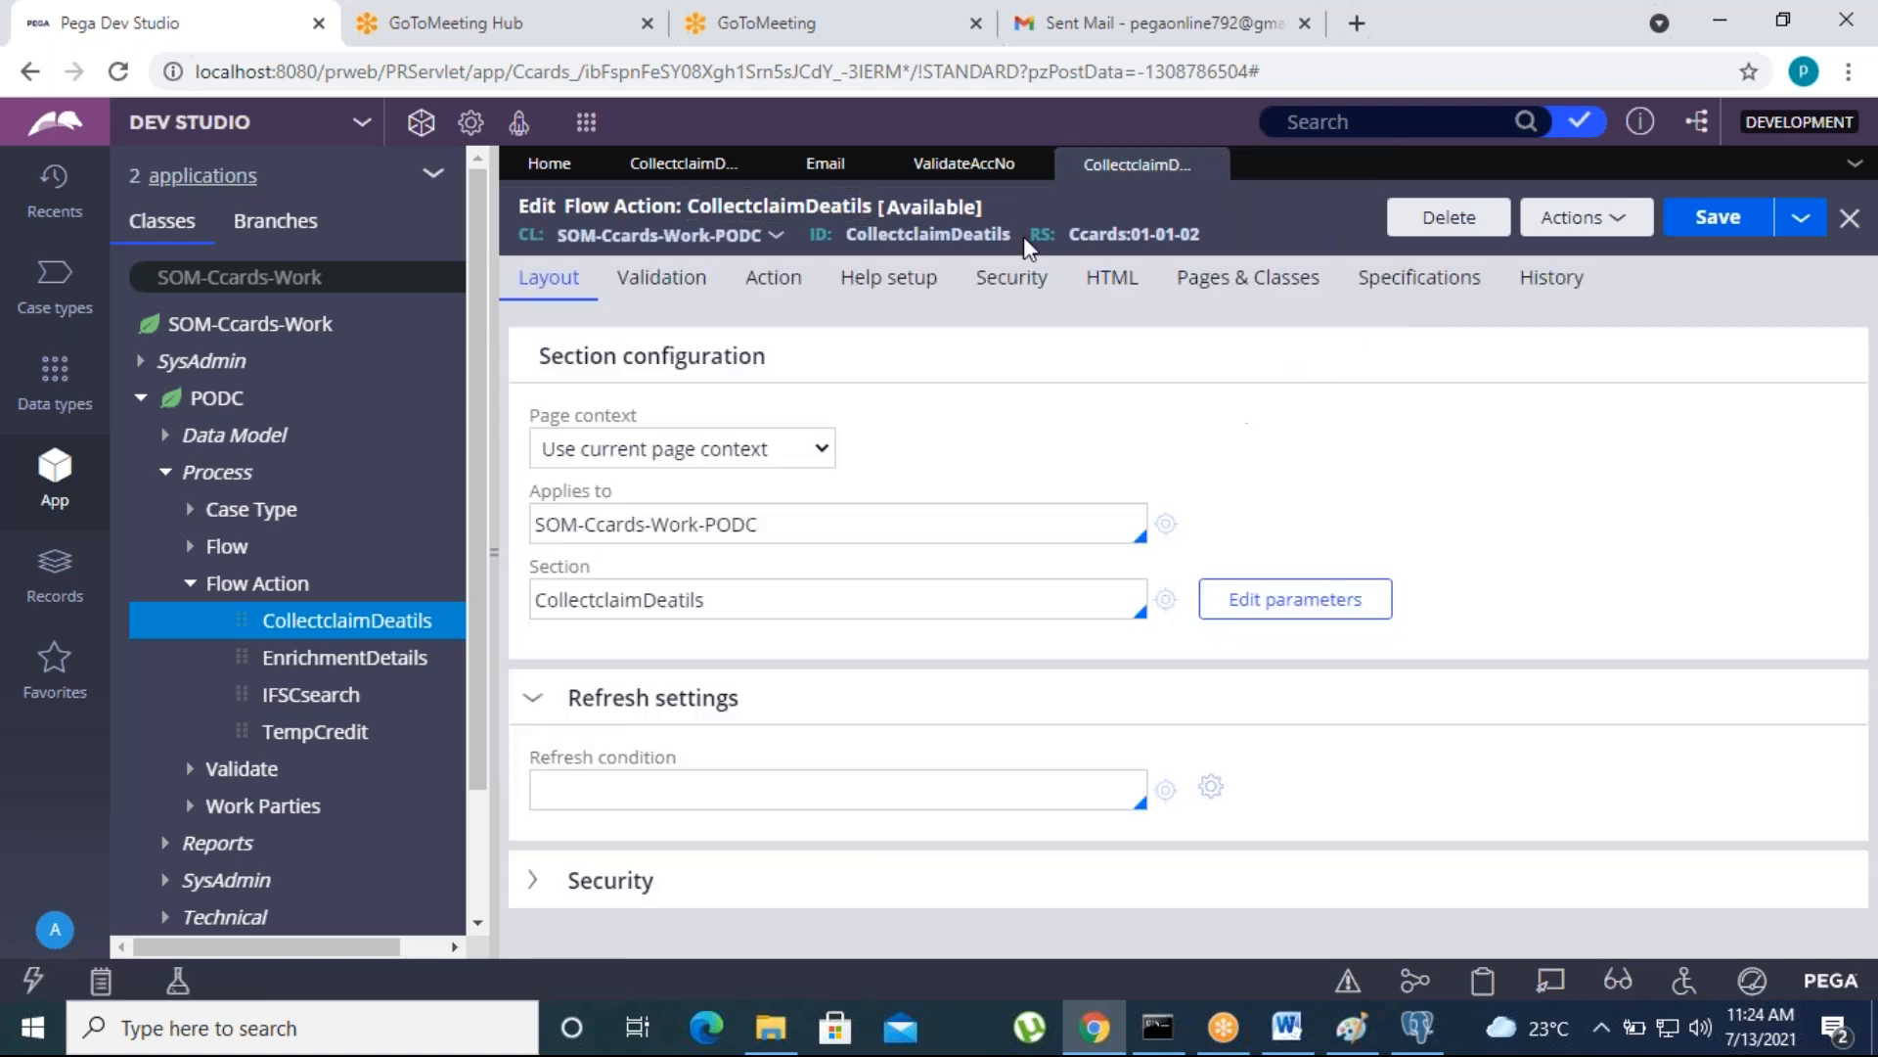
# - Set the flow action's Validate rule to ValidateAccNo, save the flow action and collapse the PODC class tree
pyautogui.click(675, 311)
pyautogui.click(616, 500)
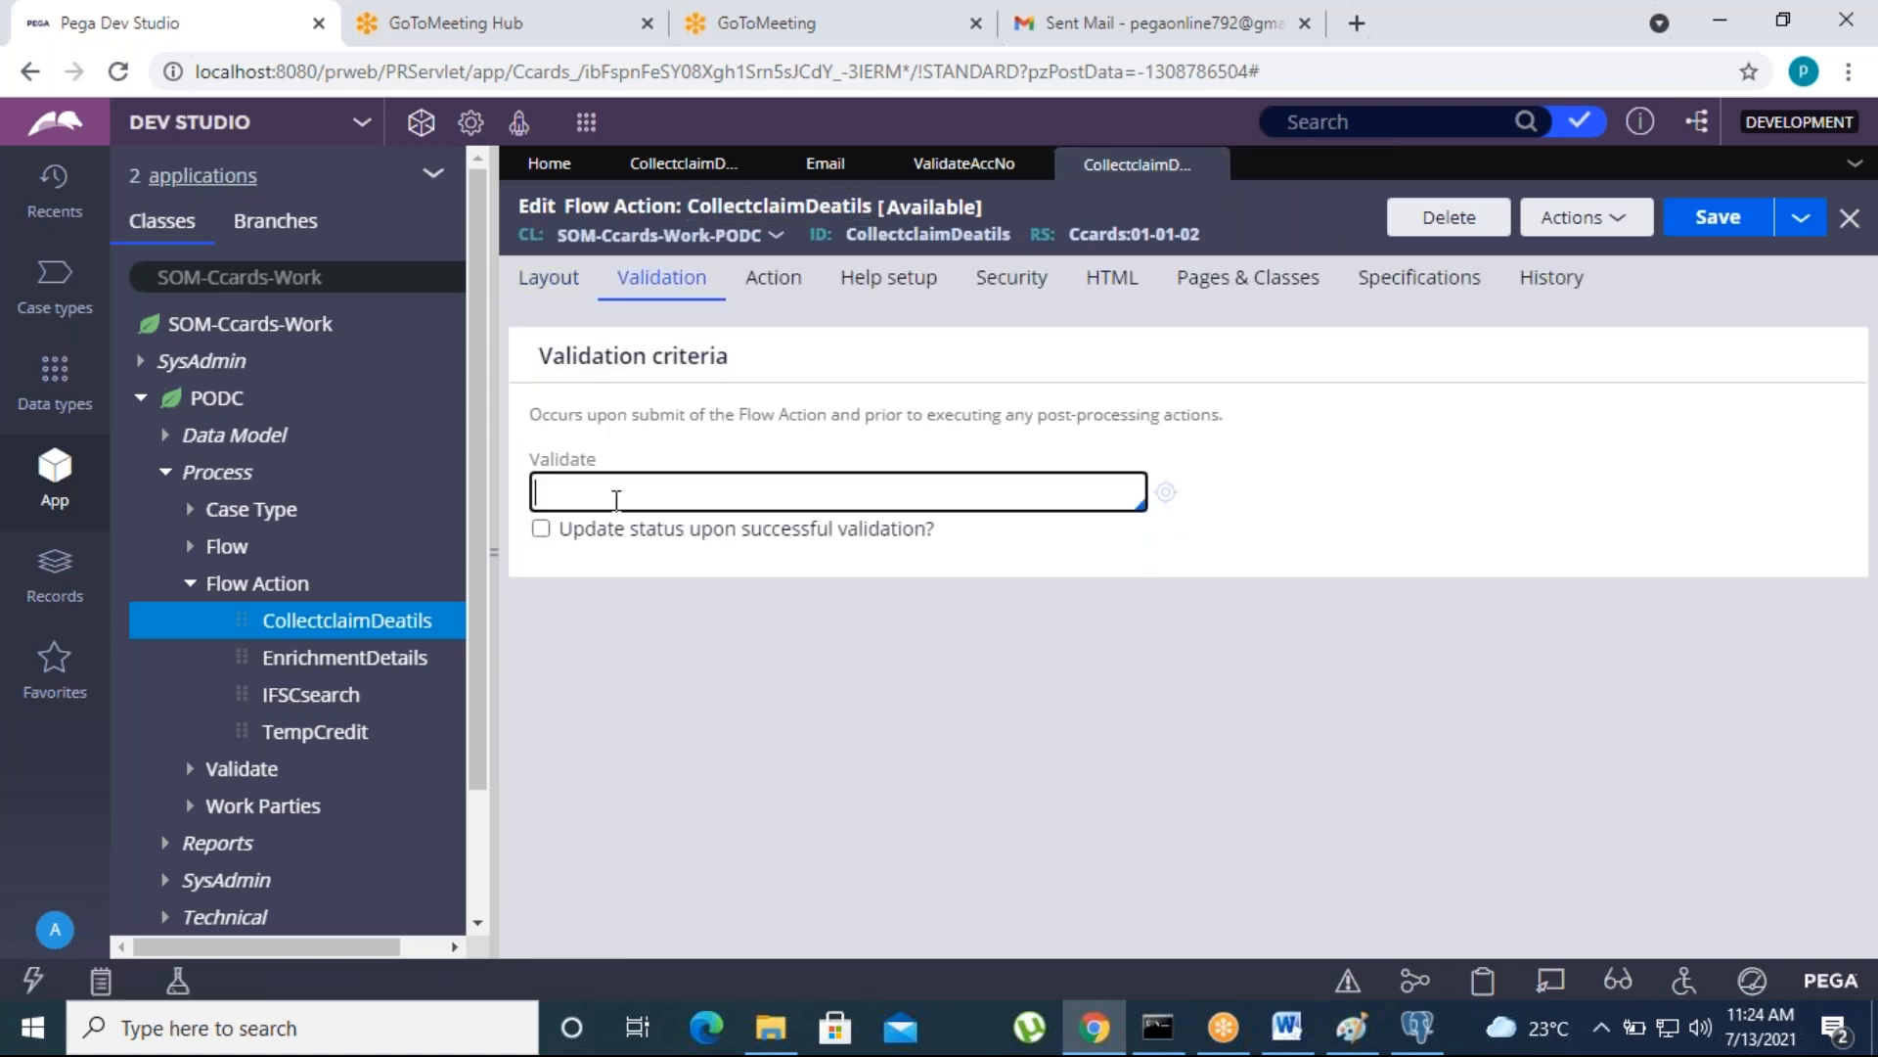
pyautogui.press('Down')
pyautogui.press('Return')
pyautogui.click(1707, 220)
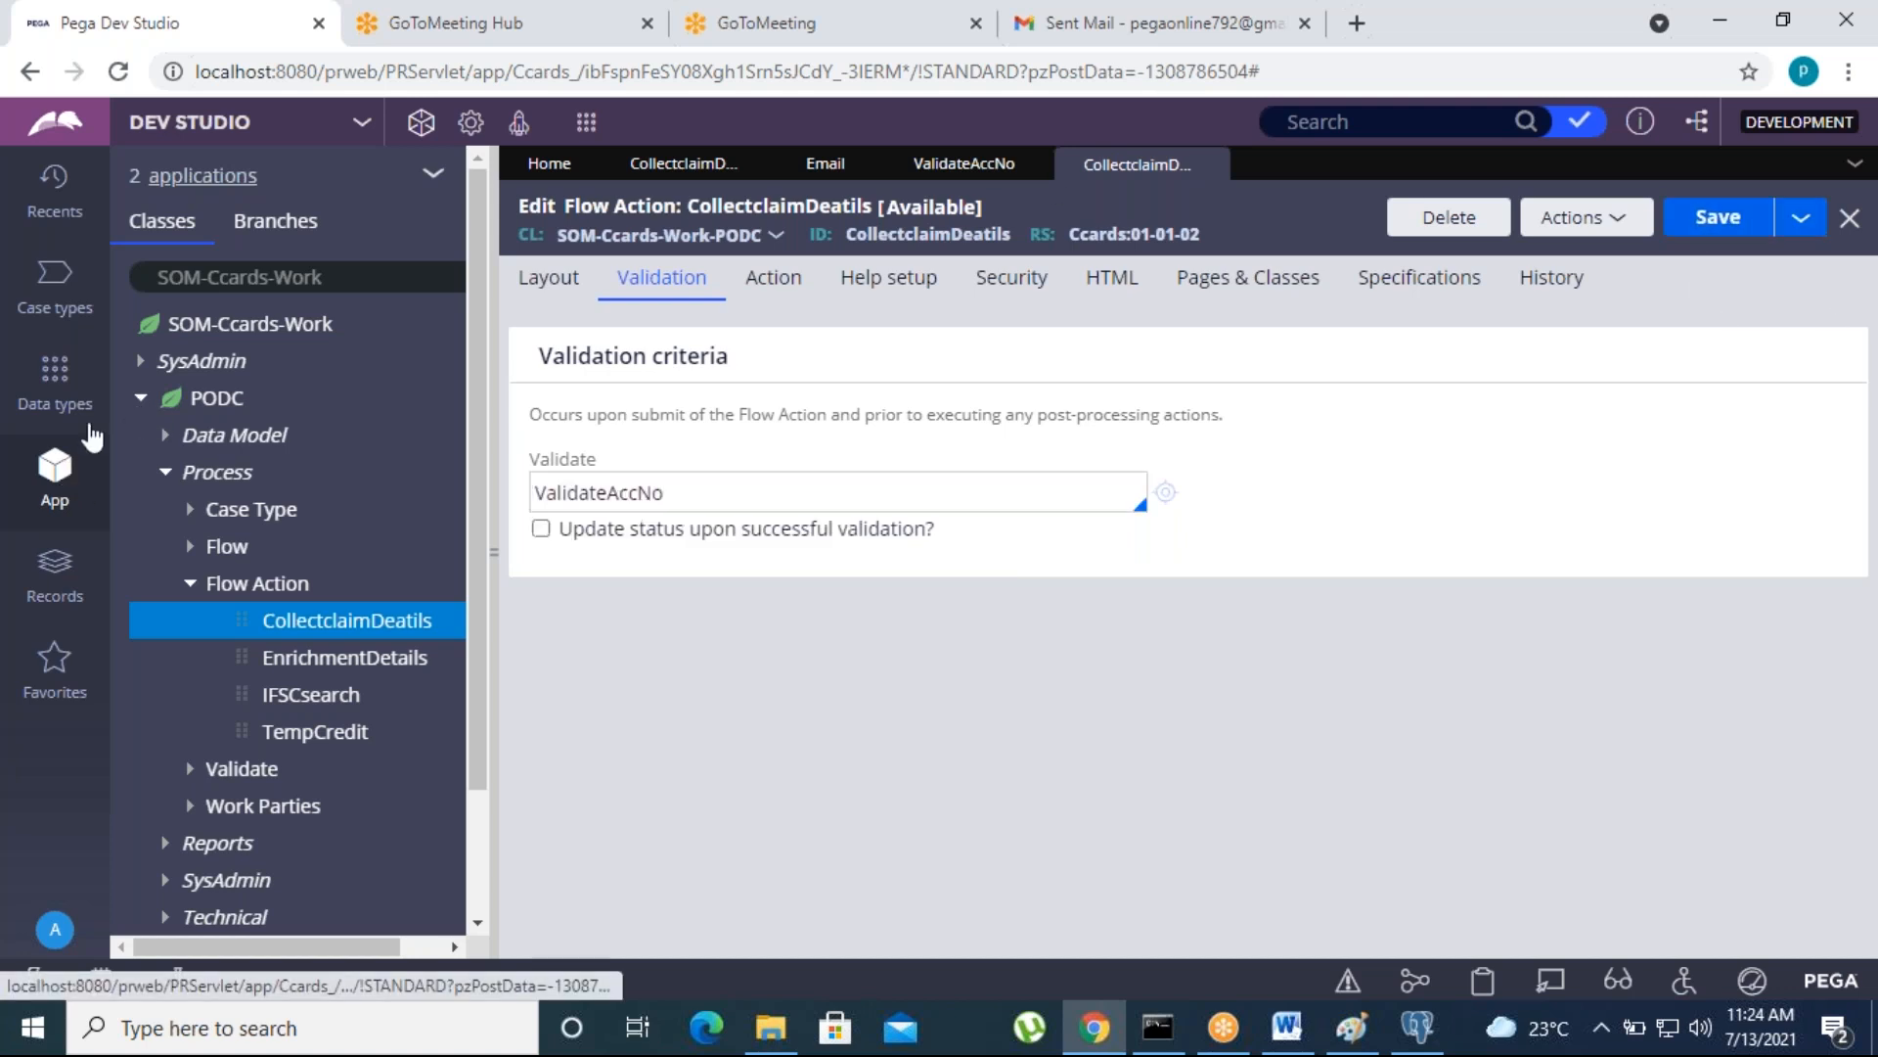
pyautogui.click(140, 399)
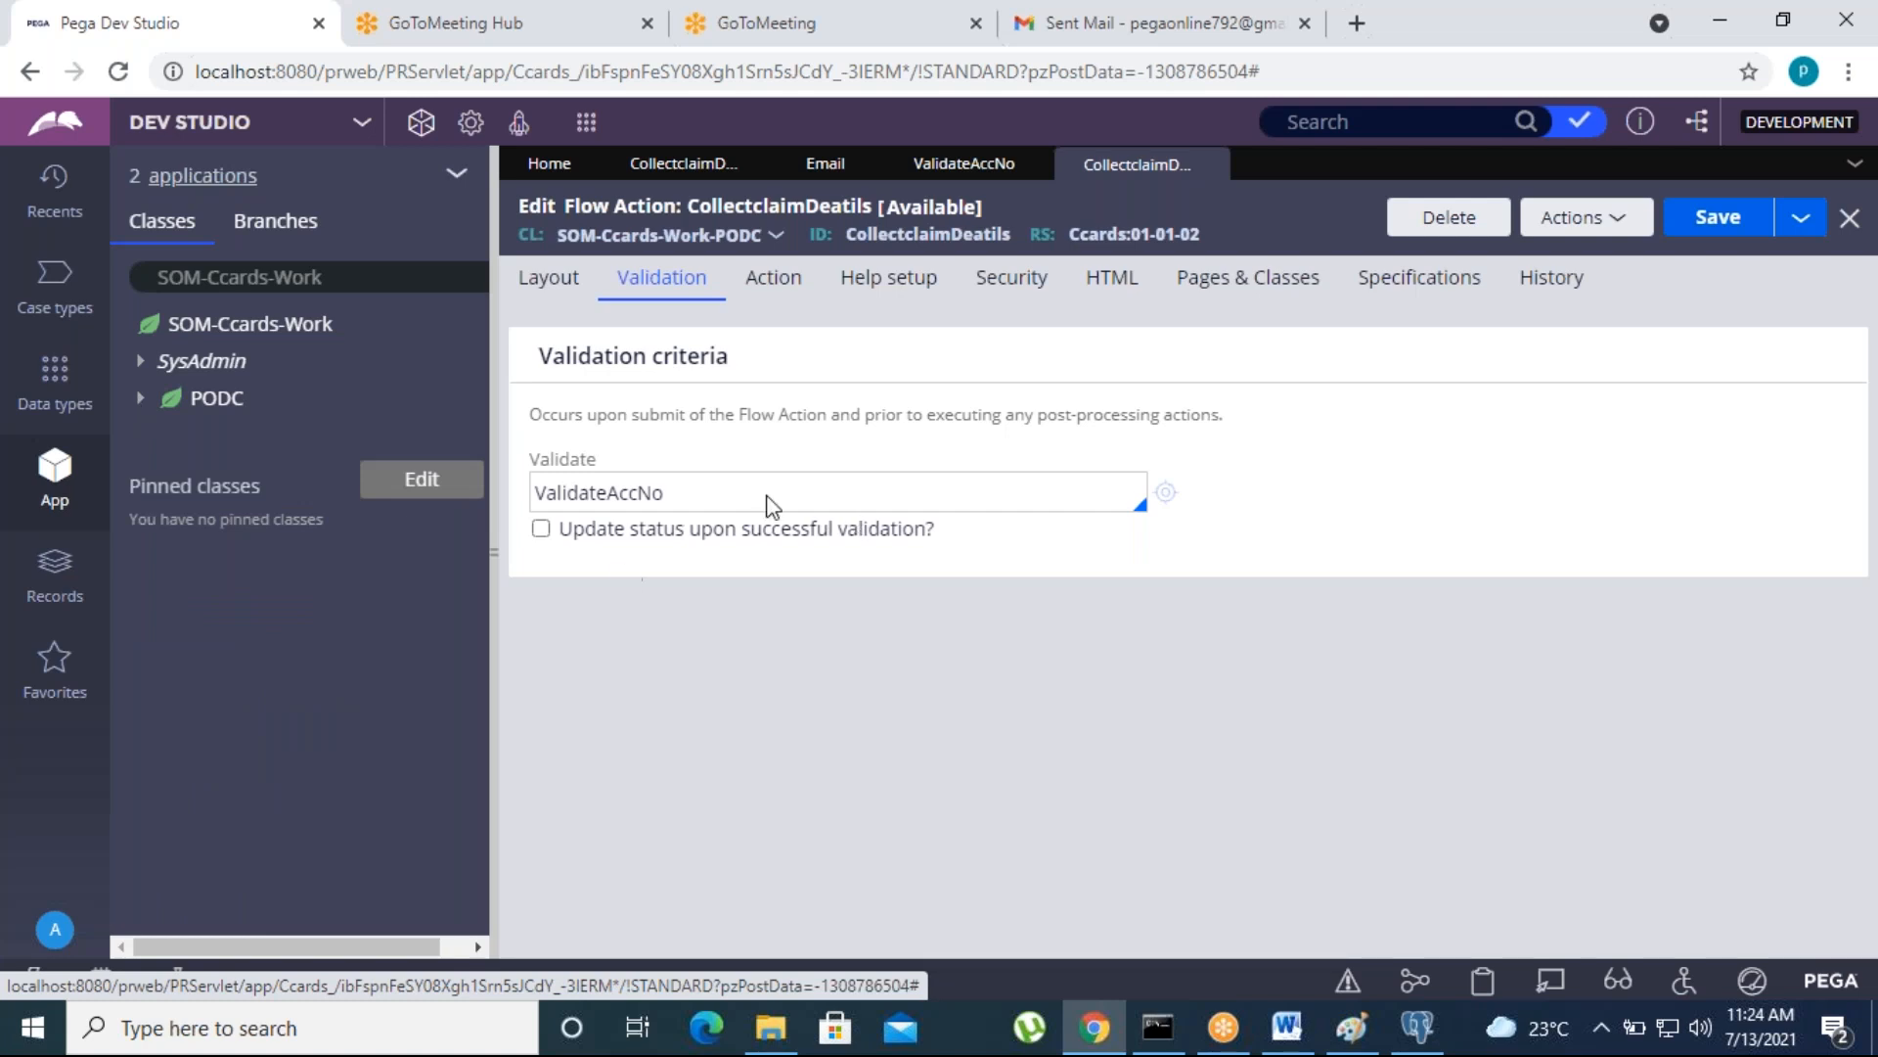
# - Create a new PODC case and complete its initial form without entering any values
pyautogui.click(586, 122)
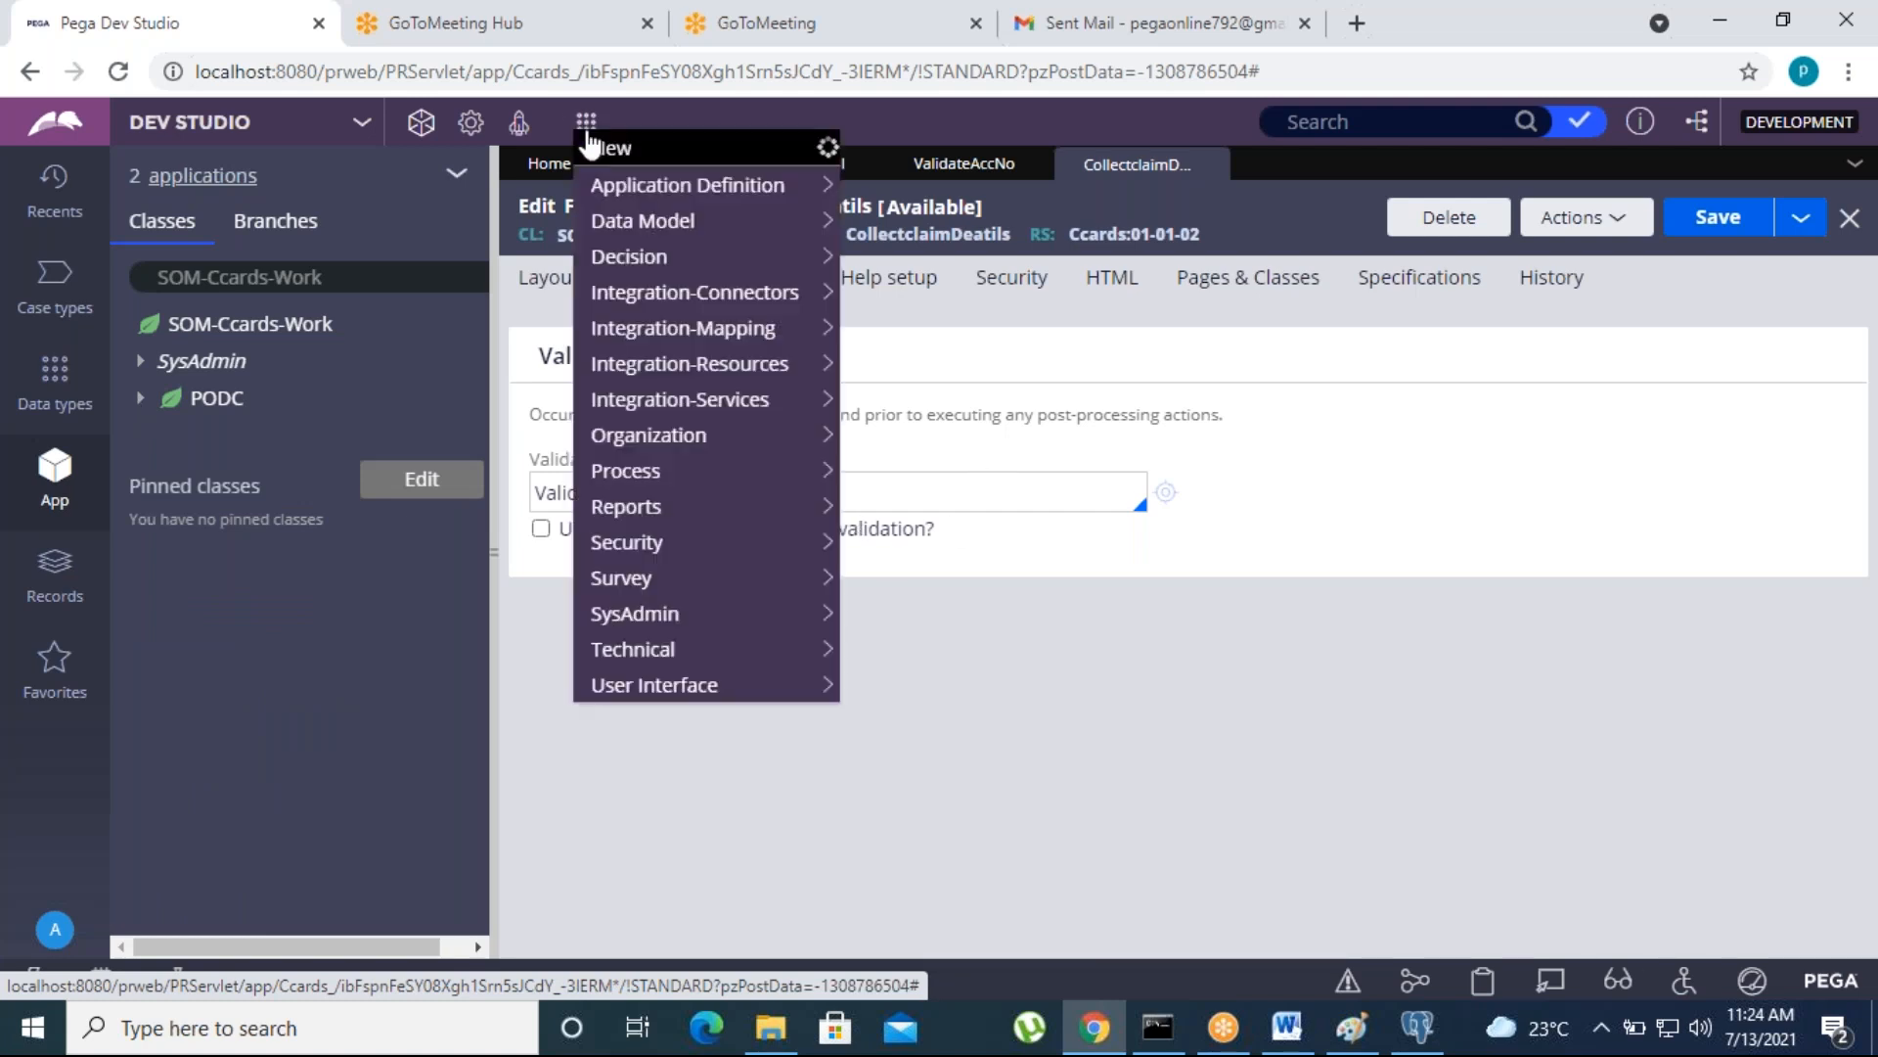
pyautogui.moveTo(822, 148)
pyautogui.click(892, 148)
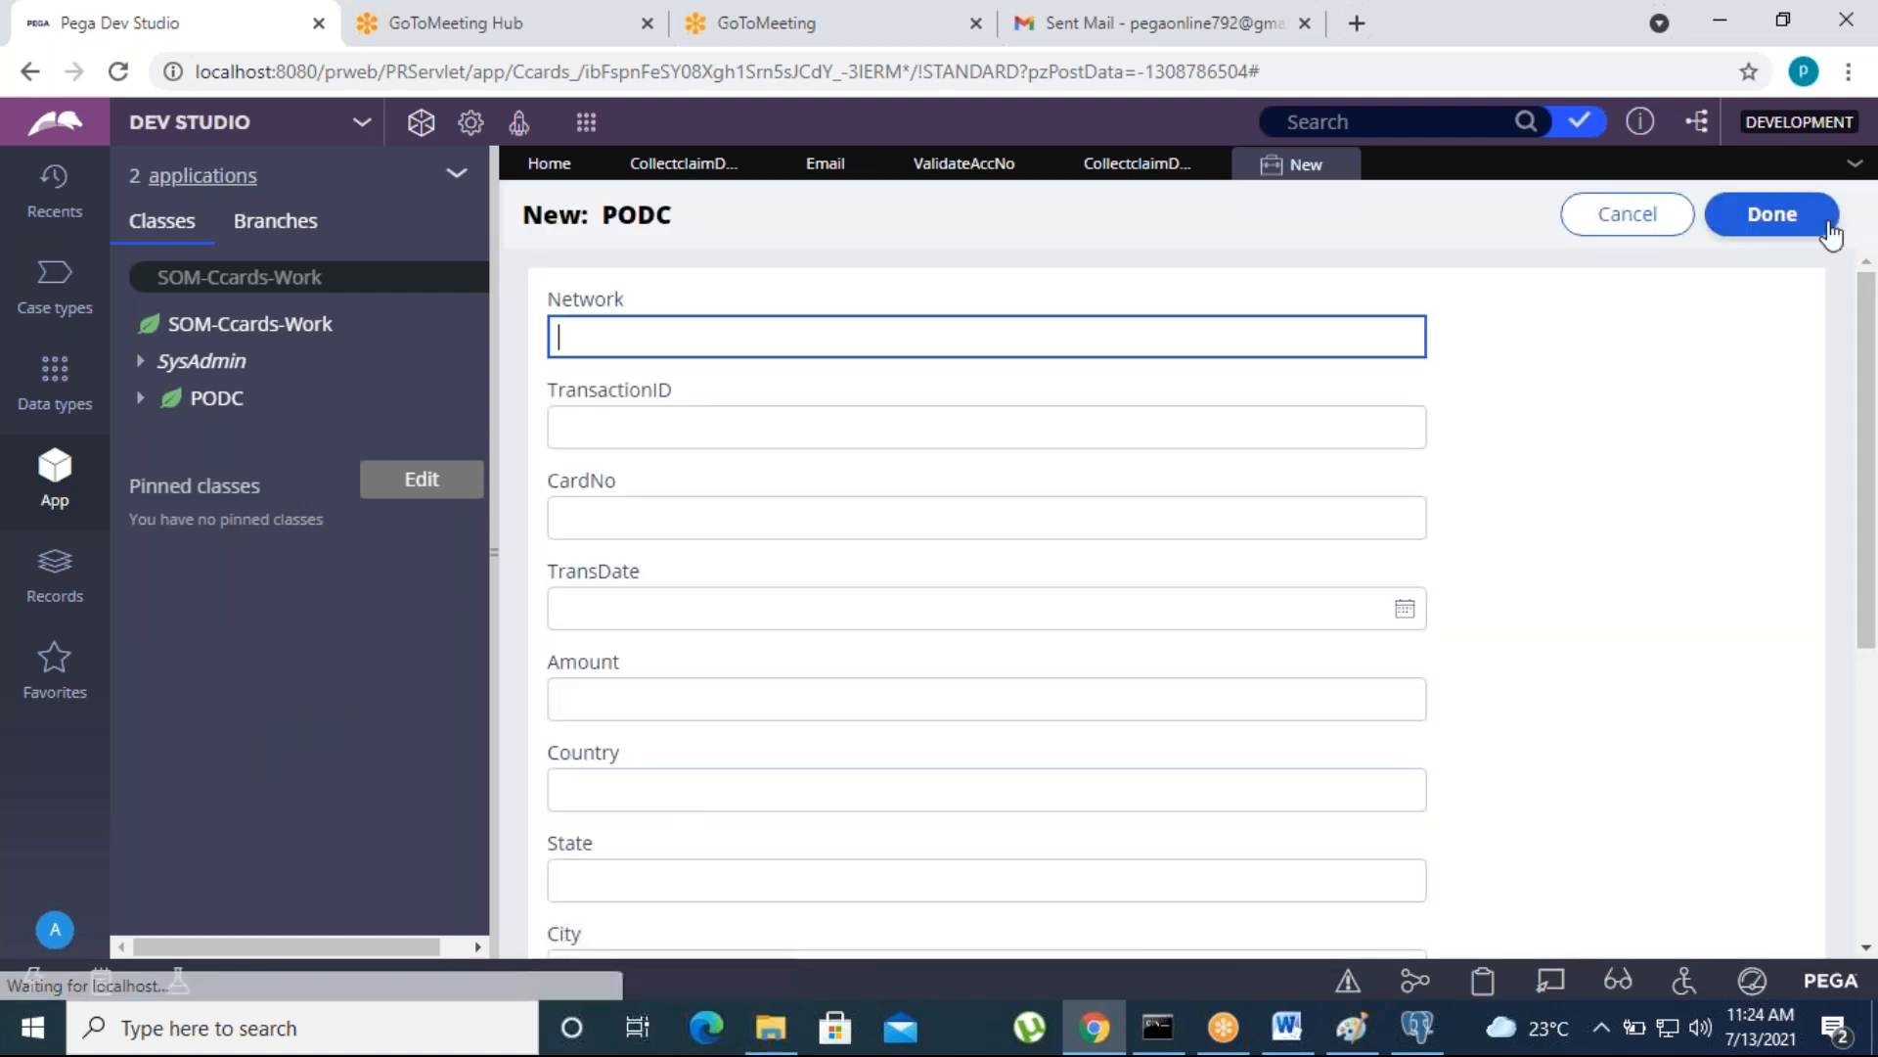
pyautogui.click(1831, 232)
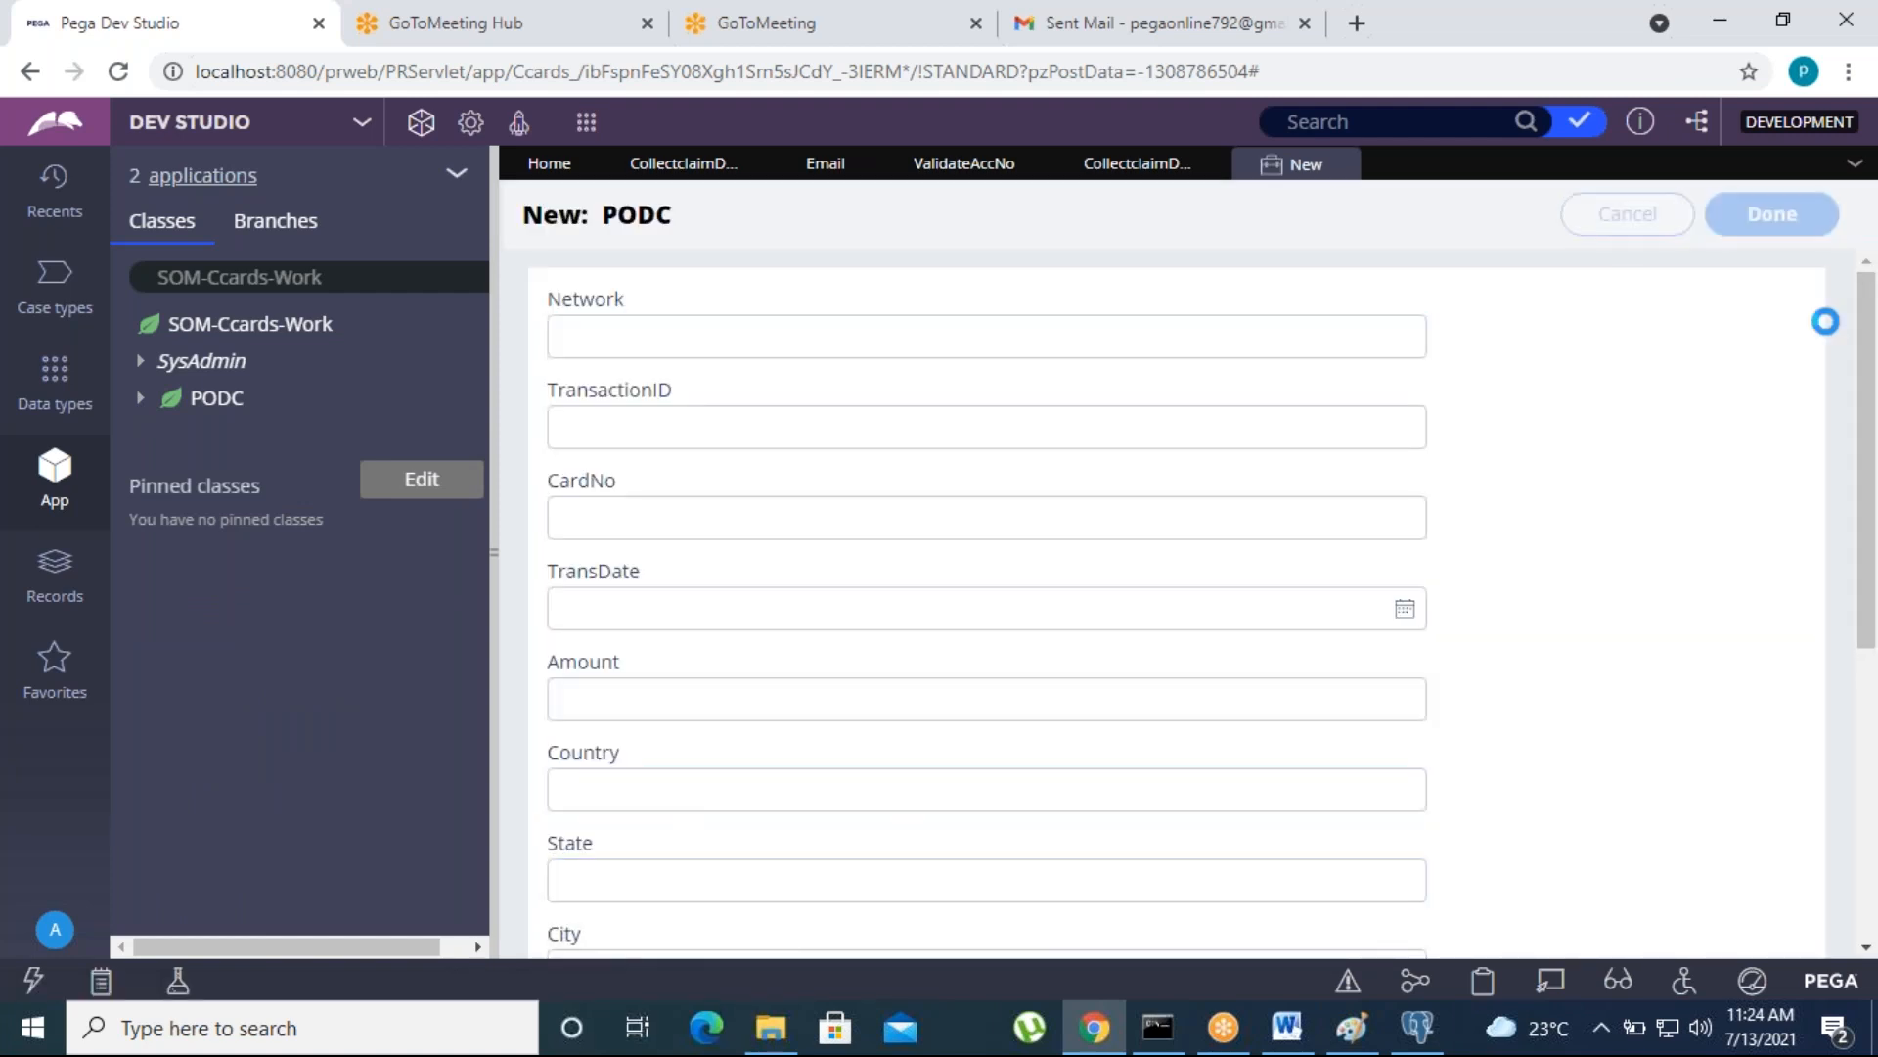
pyautogui.click(853, 603)
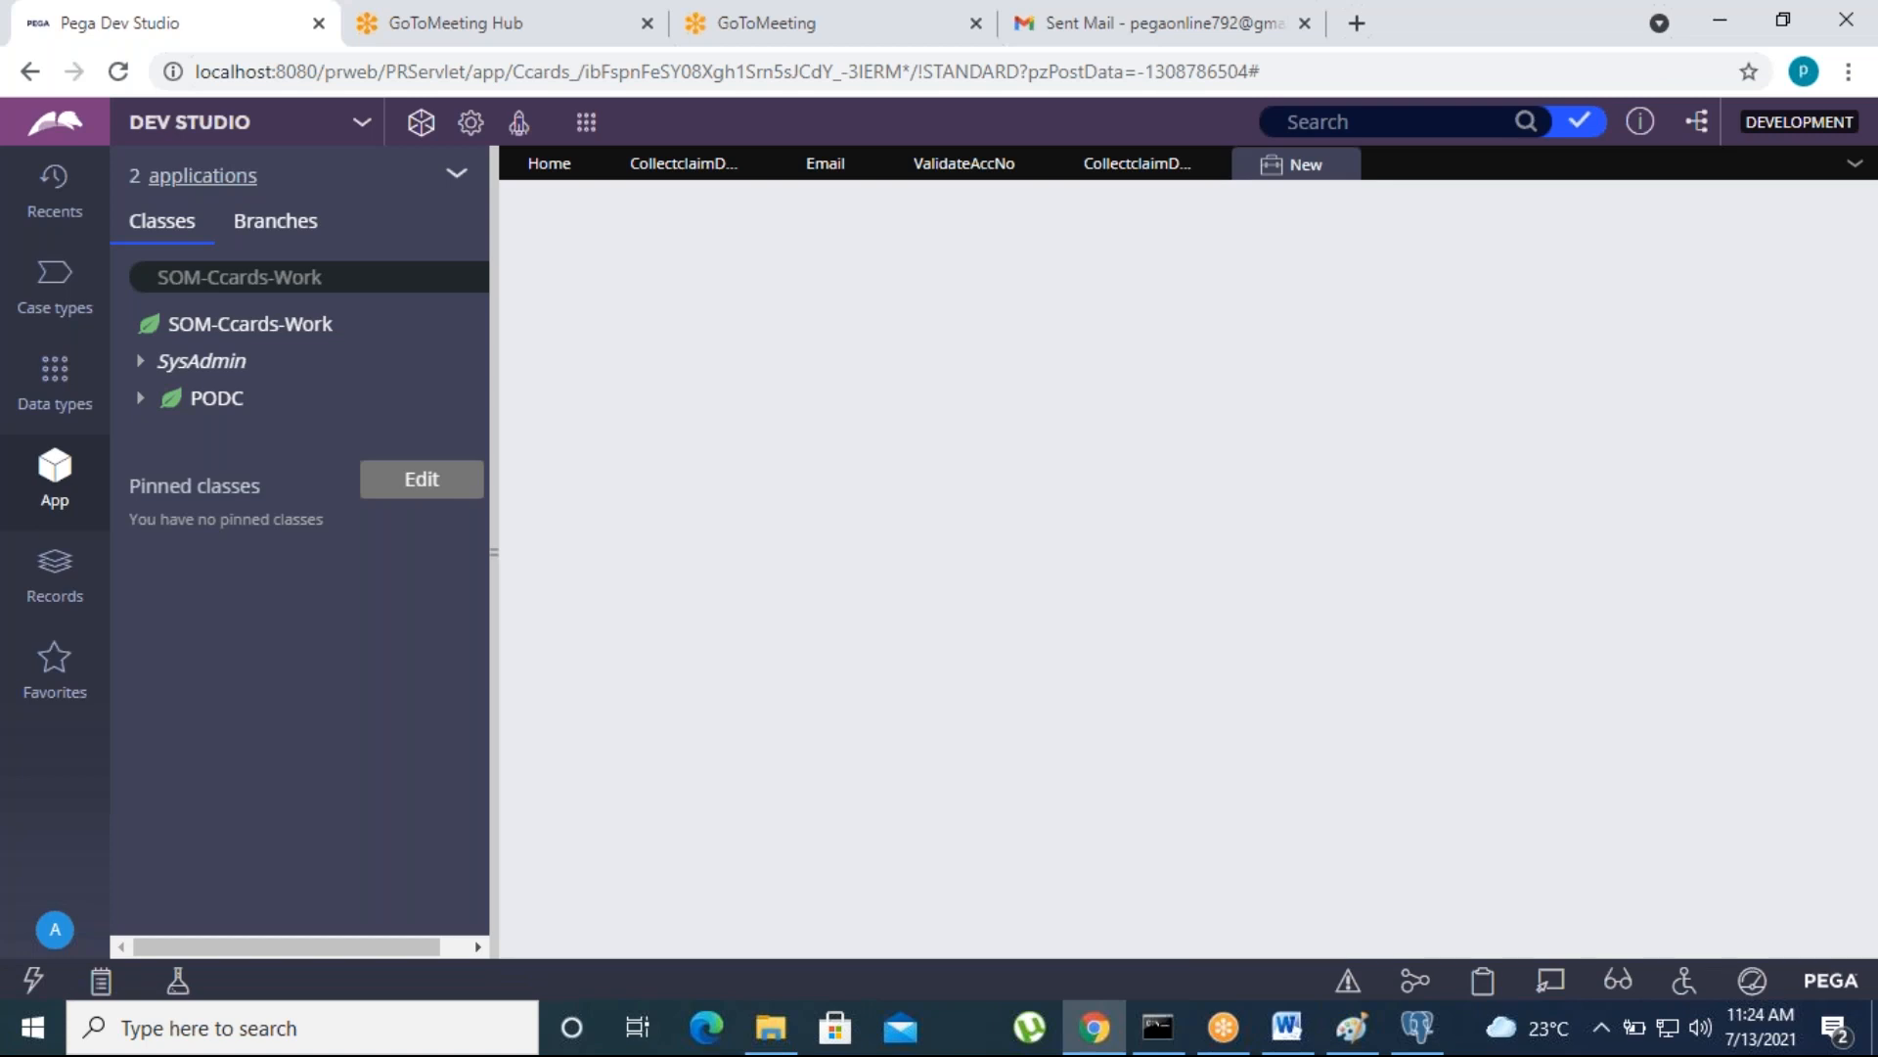
# - Enter a five-digit account number in the AccNo field of the new PODC case and submit the CollectclaimDeatils form
pyautogui.scroll(-3, 714, 706)
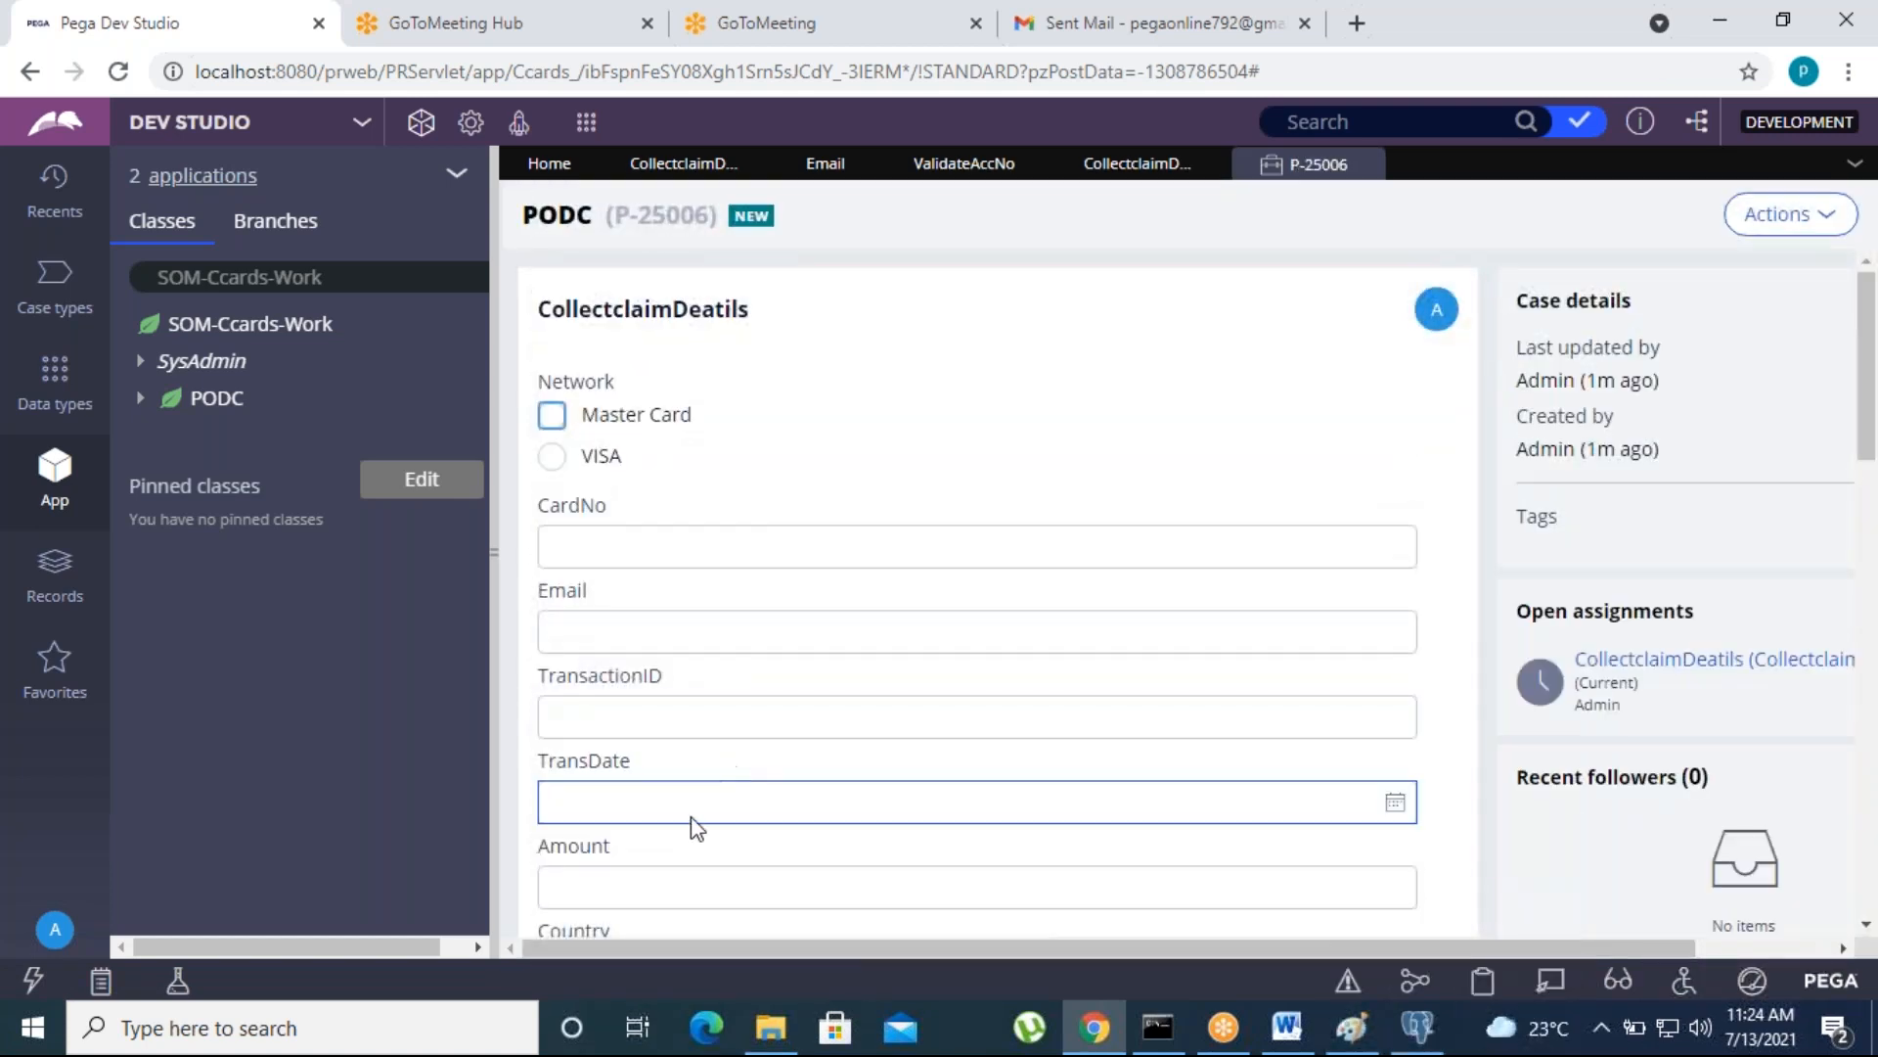
pyautogui.scroll(-5, 684, 832)
pyautogui.click(569, 592)
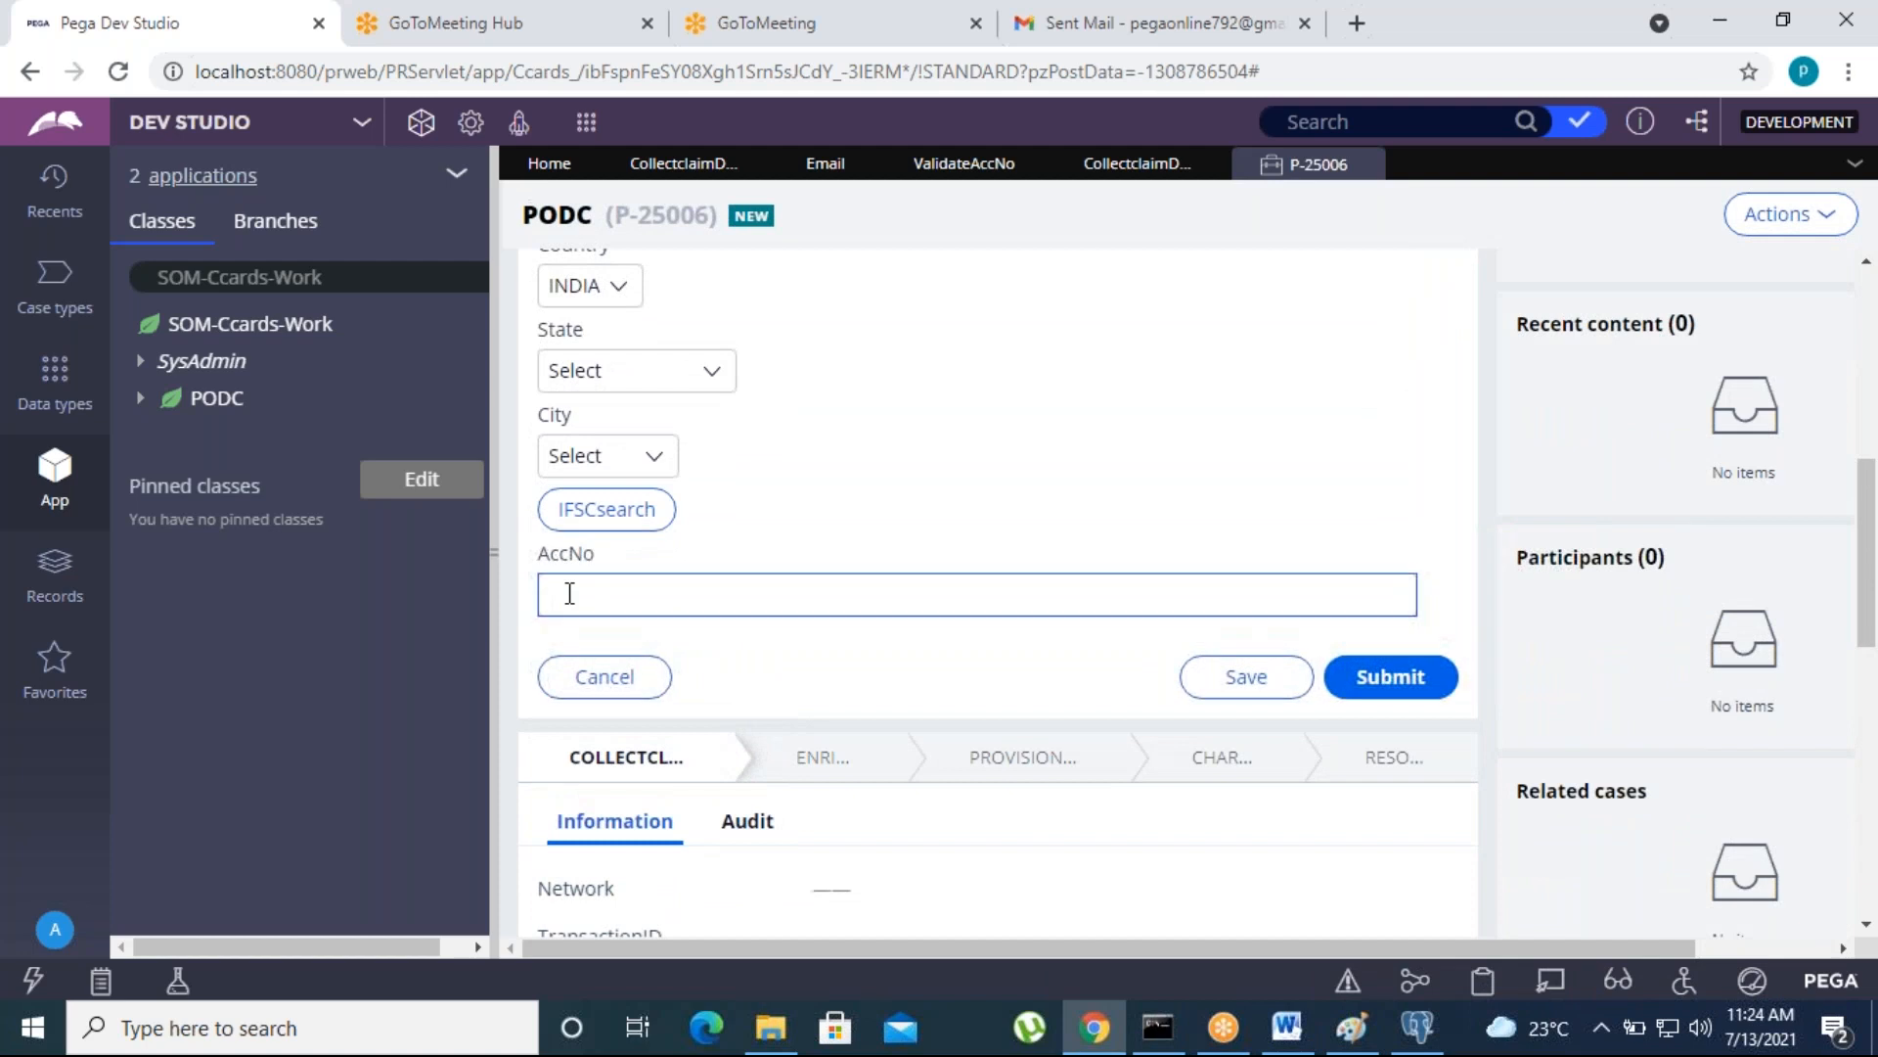
pyautogui.write('12312')
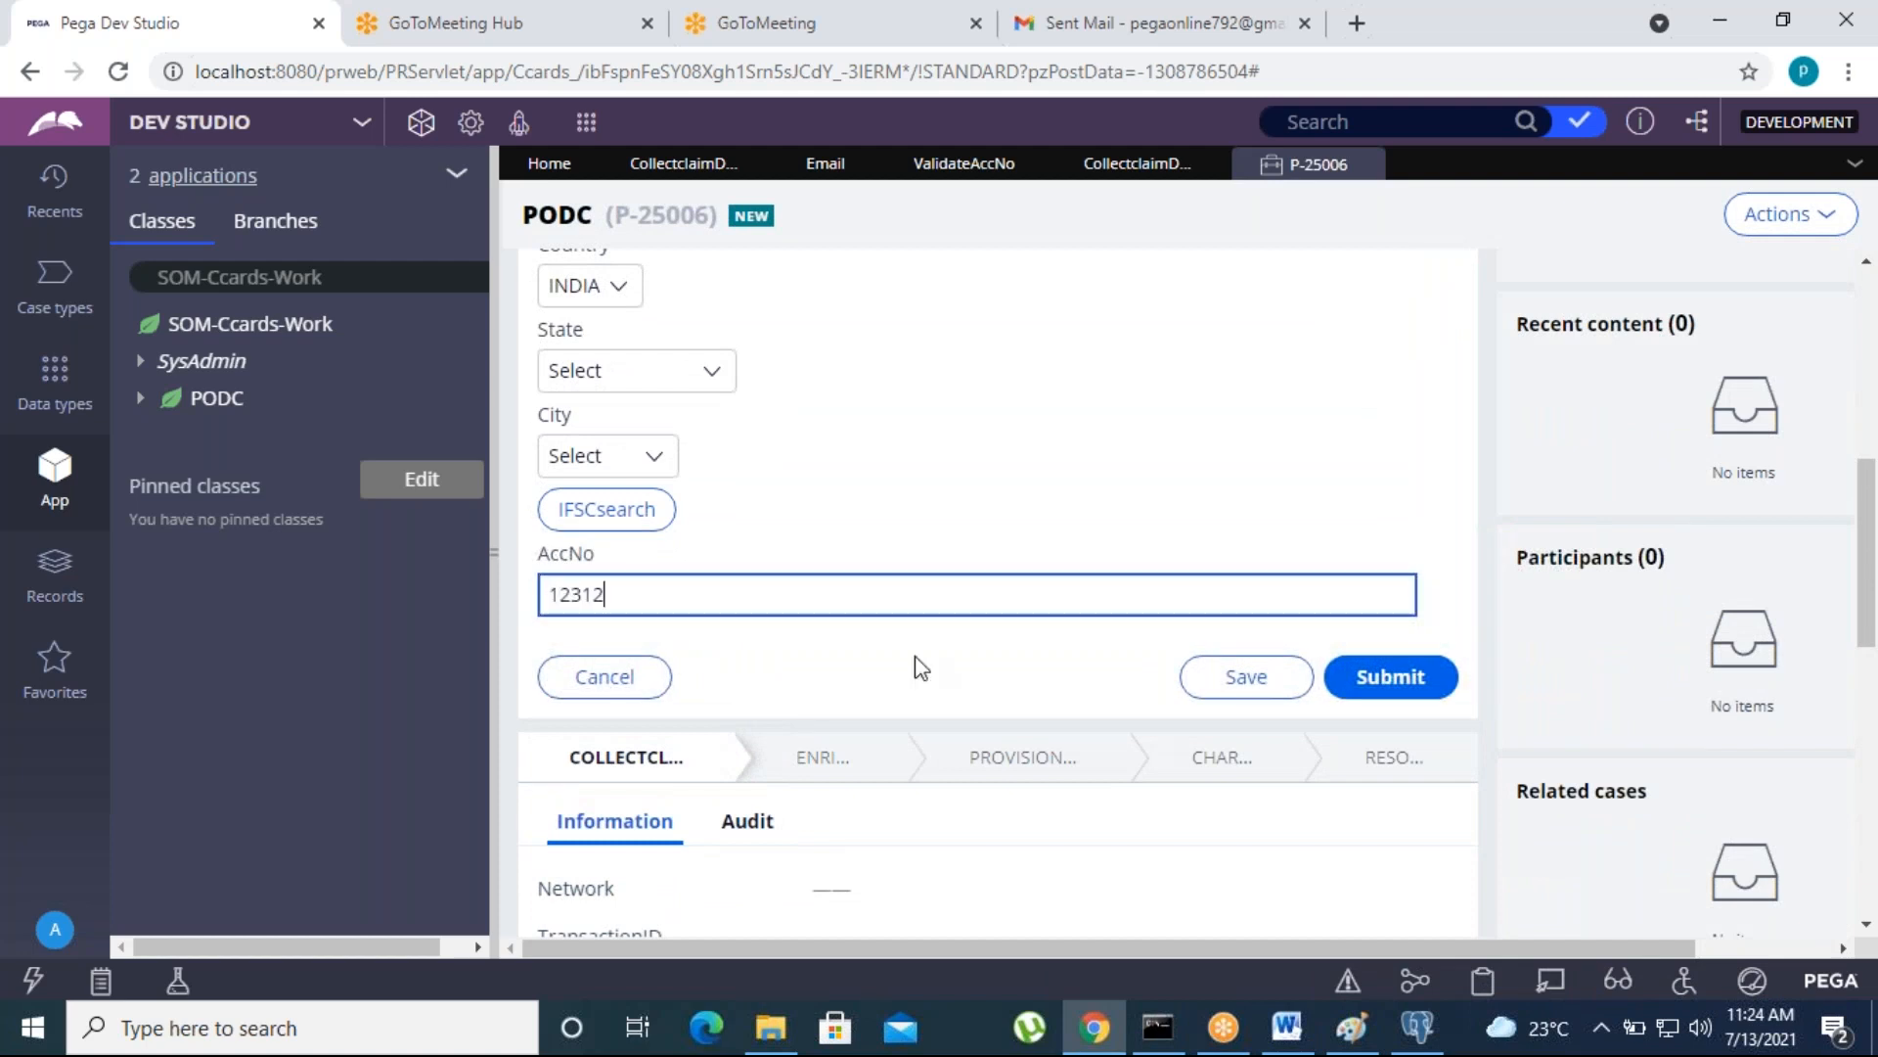
pyautogui.click(1385, 675)
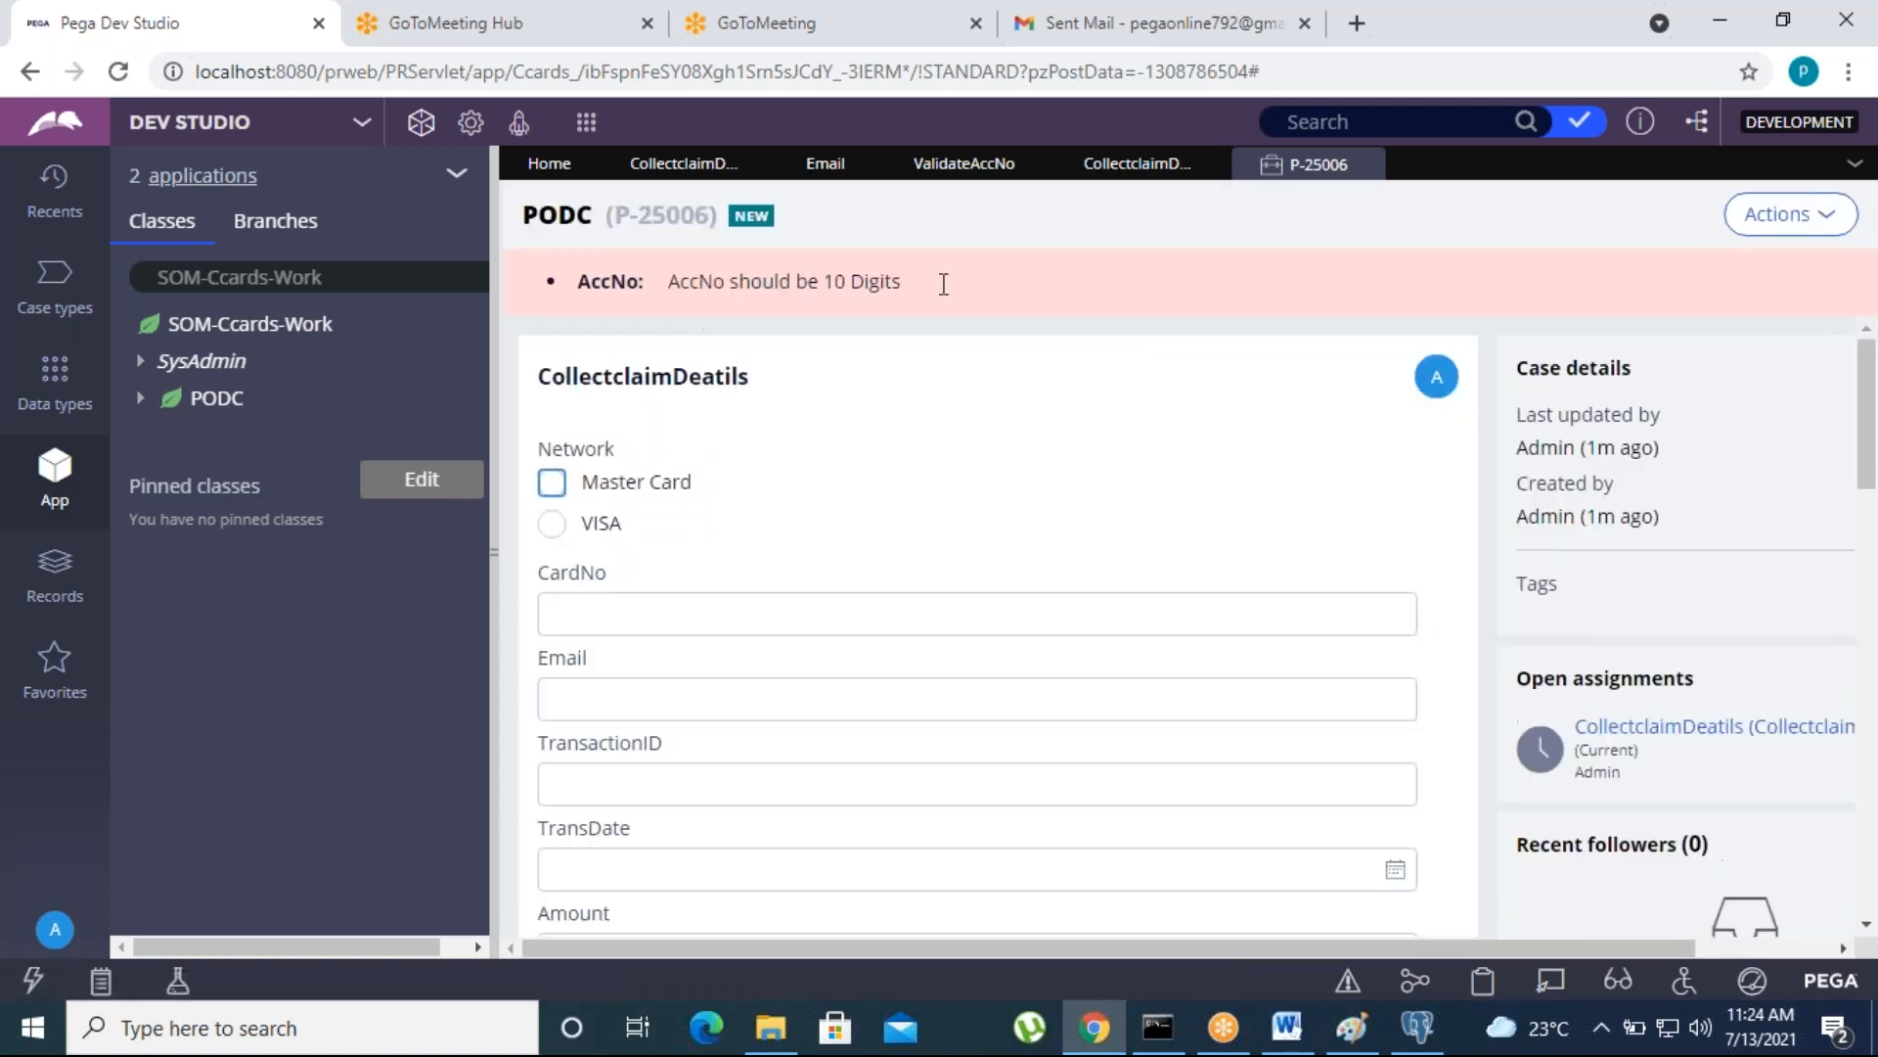
# - Review the AccNo validation message, extend the account number to ten digits and resubmit the form
pyautogui.moveTo(932, 282); pyautogui.dragTo(658, 282)
pyautogui.click(843, 352)
pyautogui.scroll(-10, 896, 588)
pyautogui.click(646, 386)
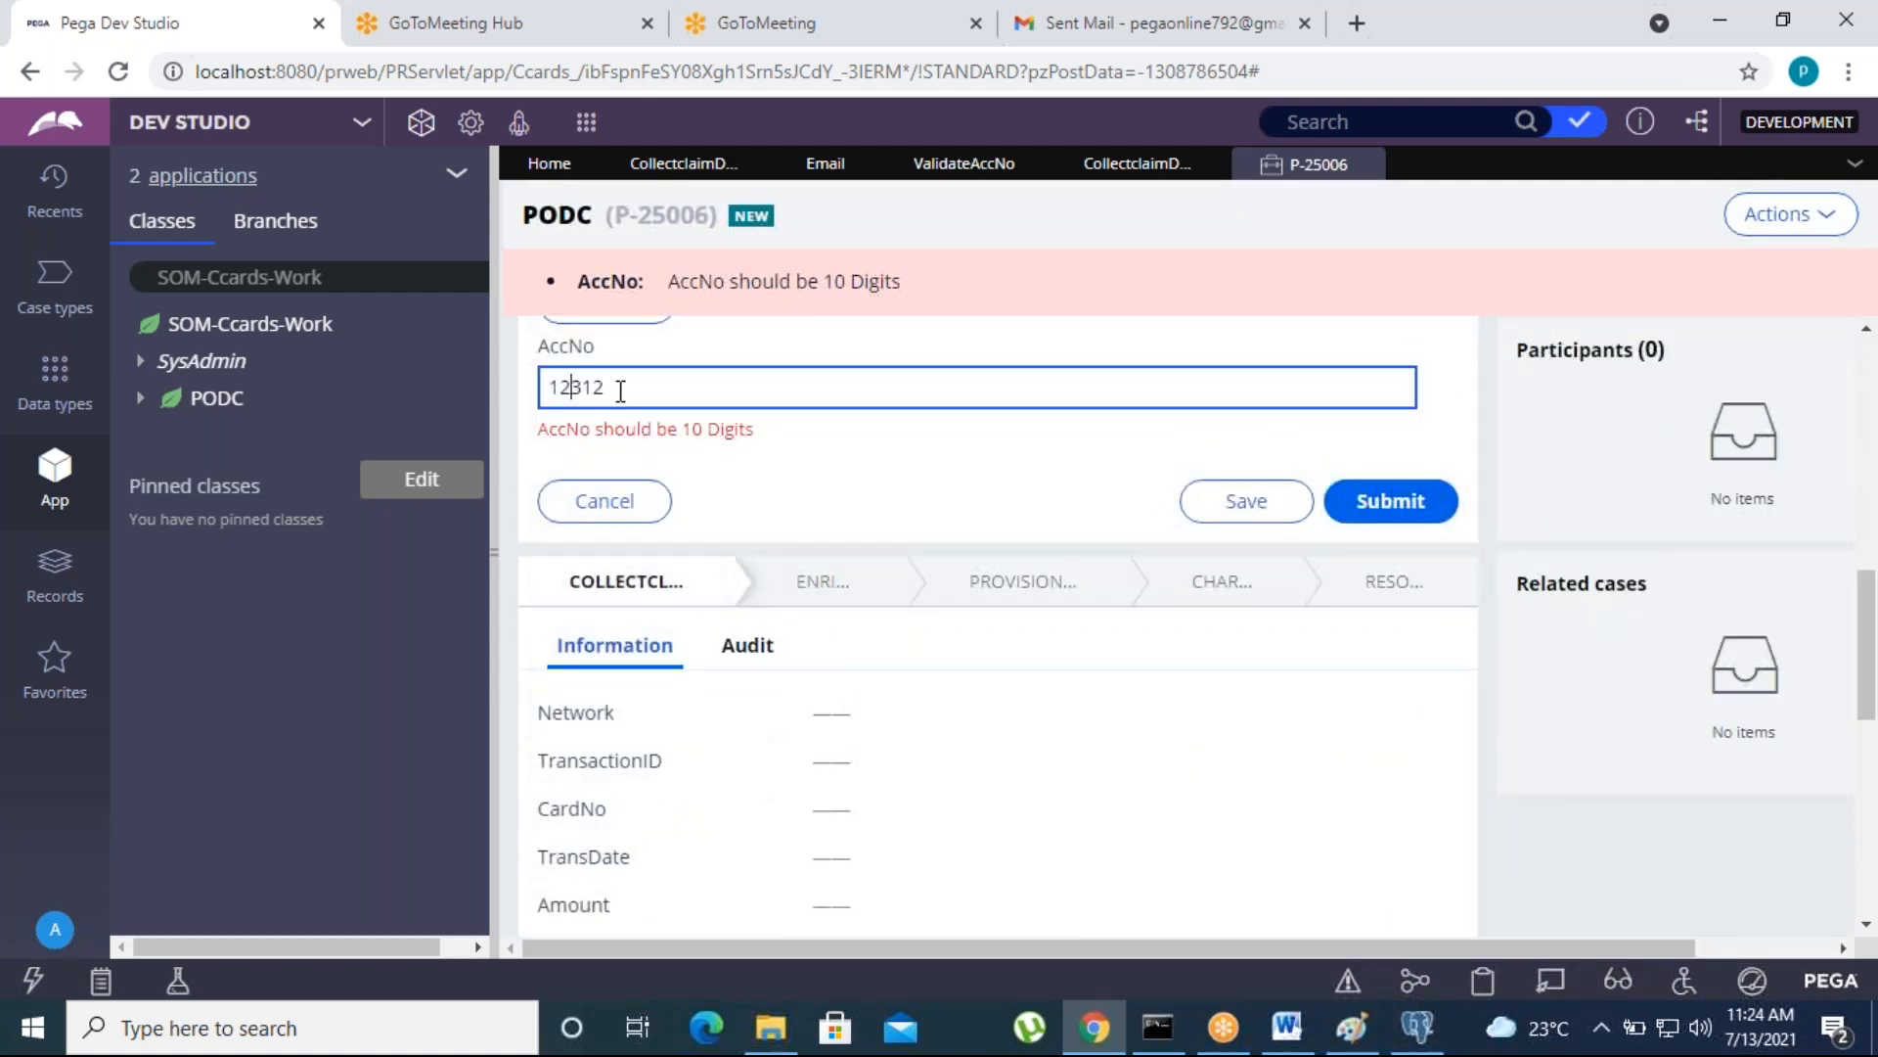
pyautogui.write('45678')
pyautogui.click(906, 449)
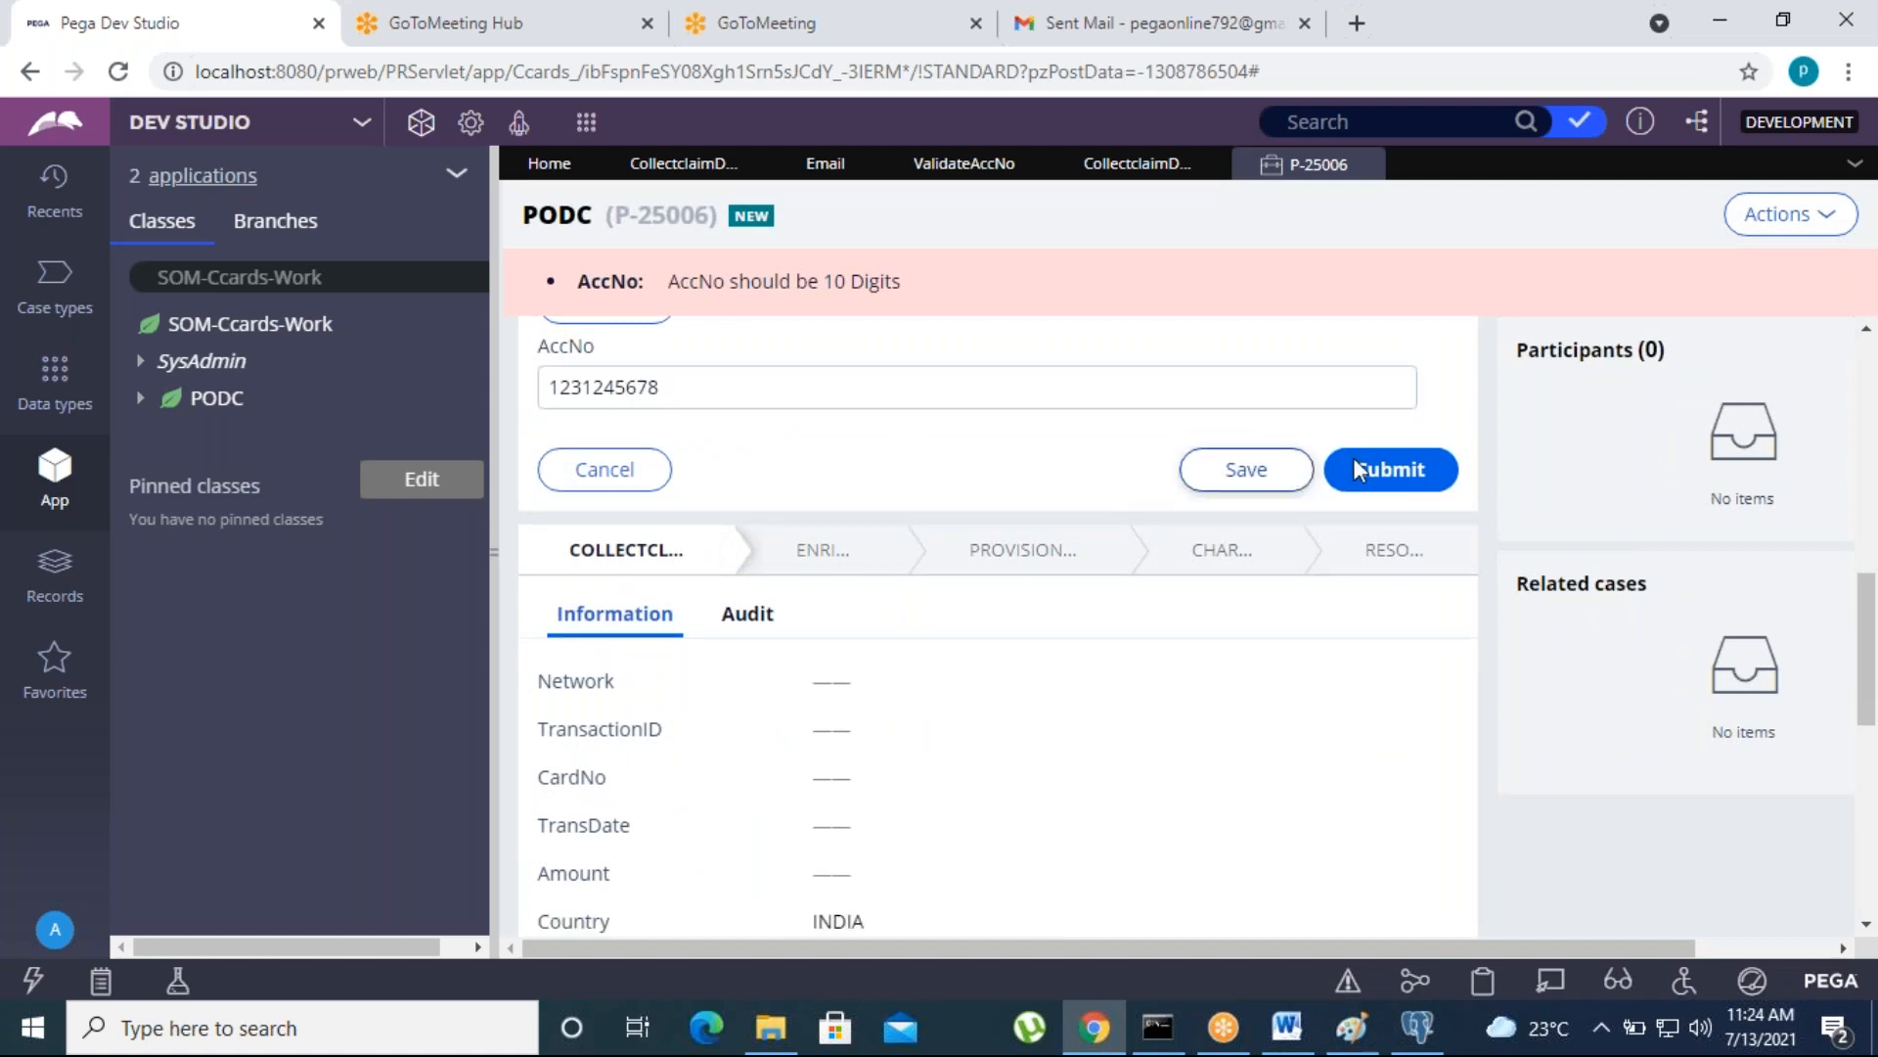
pyautogui.click(1359, 468)
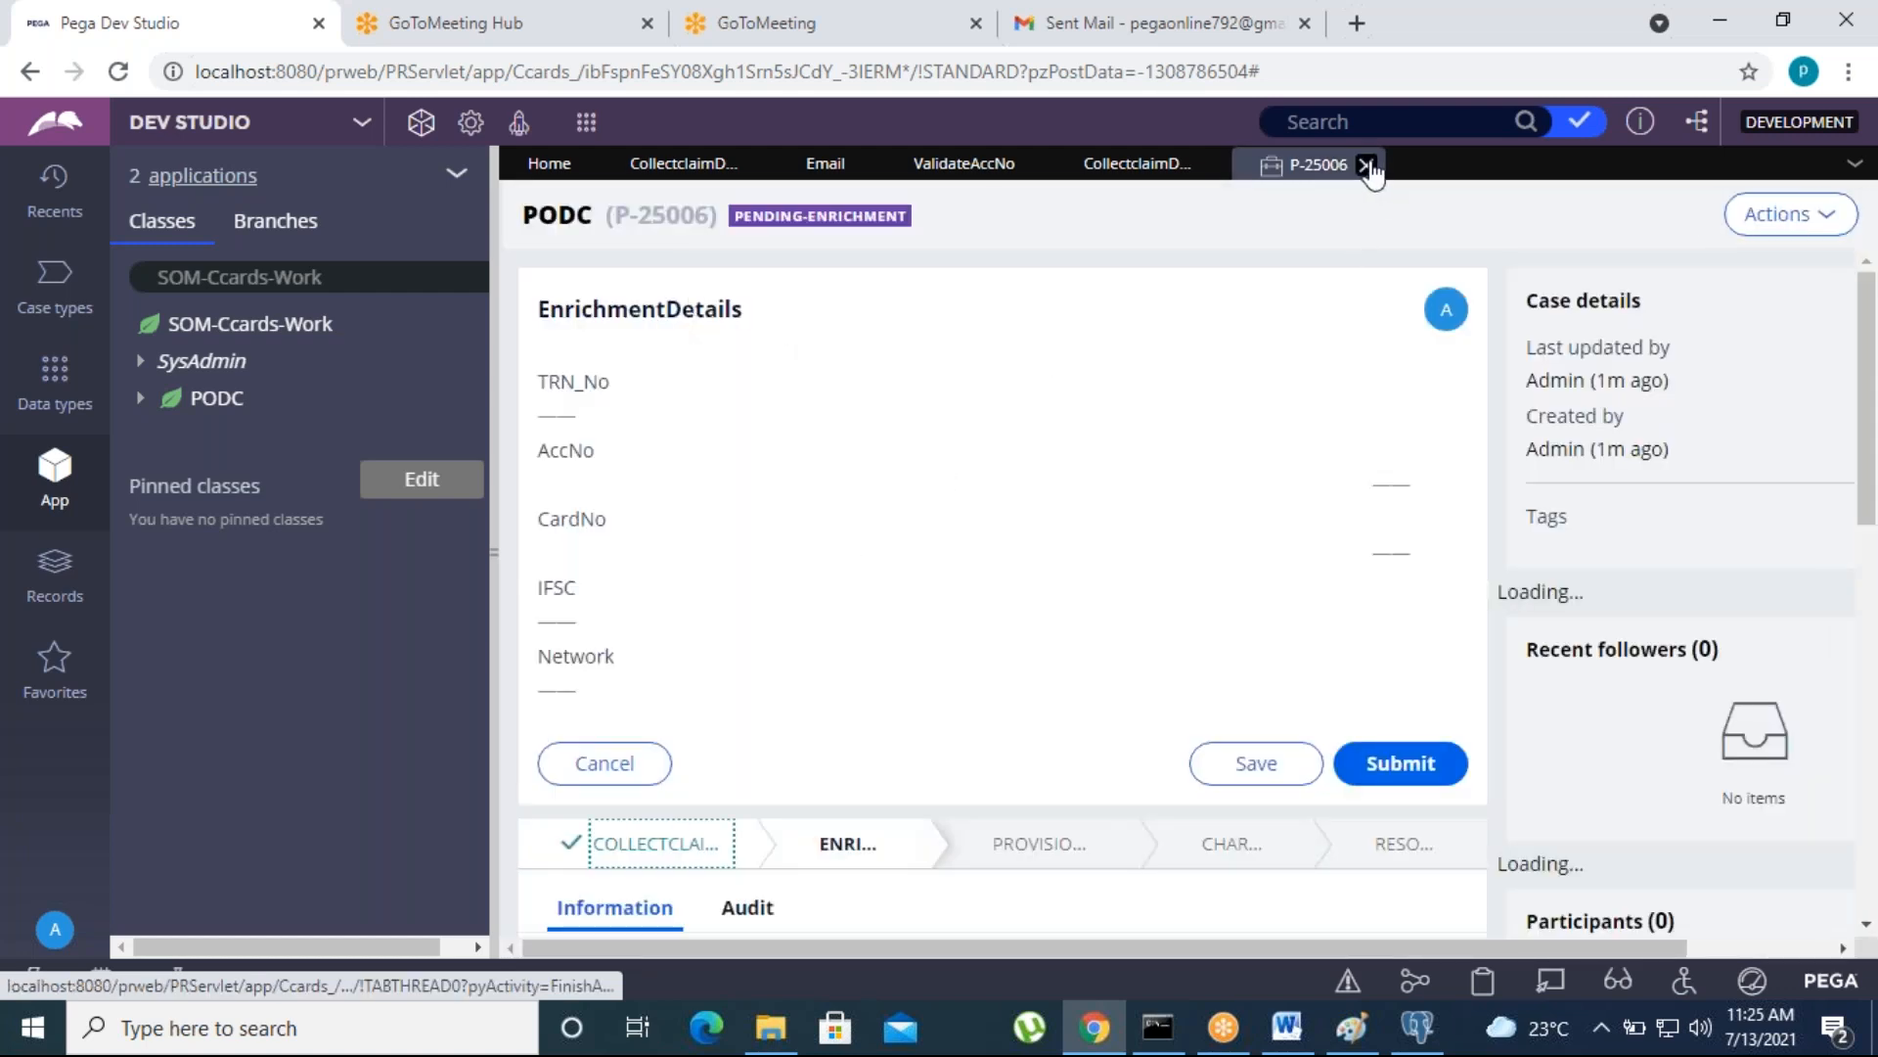
# - Close the PODC case and all open rules so that only the Home page remains
pyautogui.click(1367, 165)
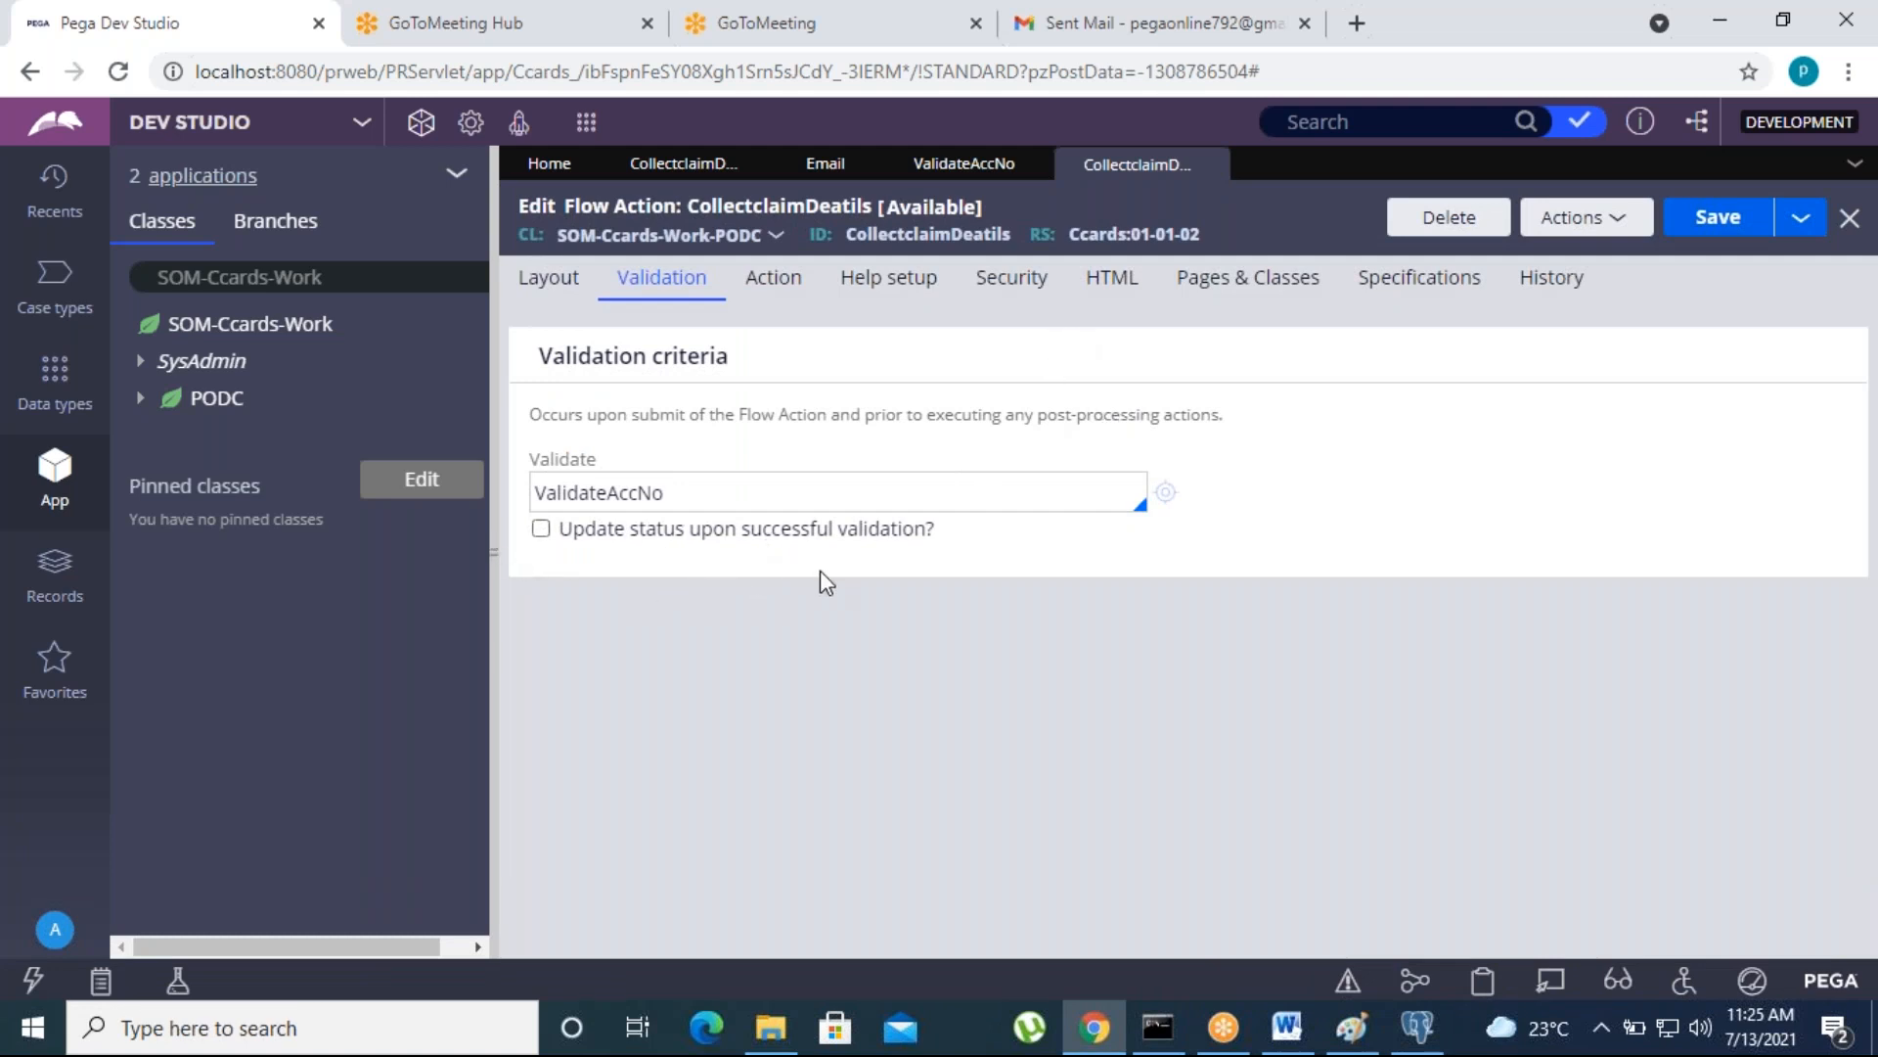
pyautogui.click(1210, 165)
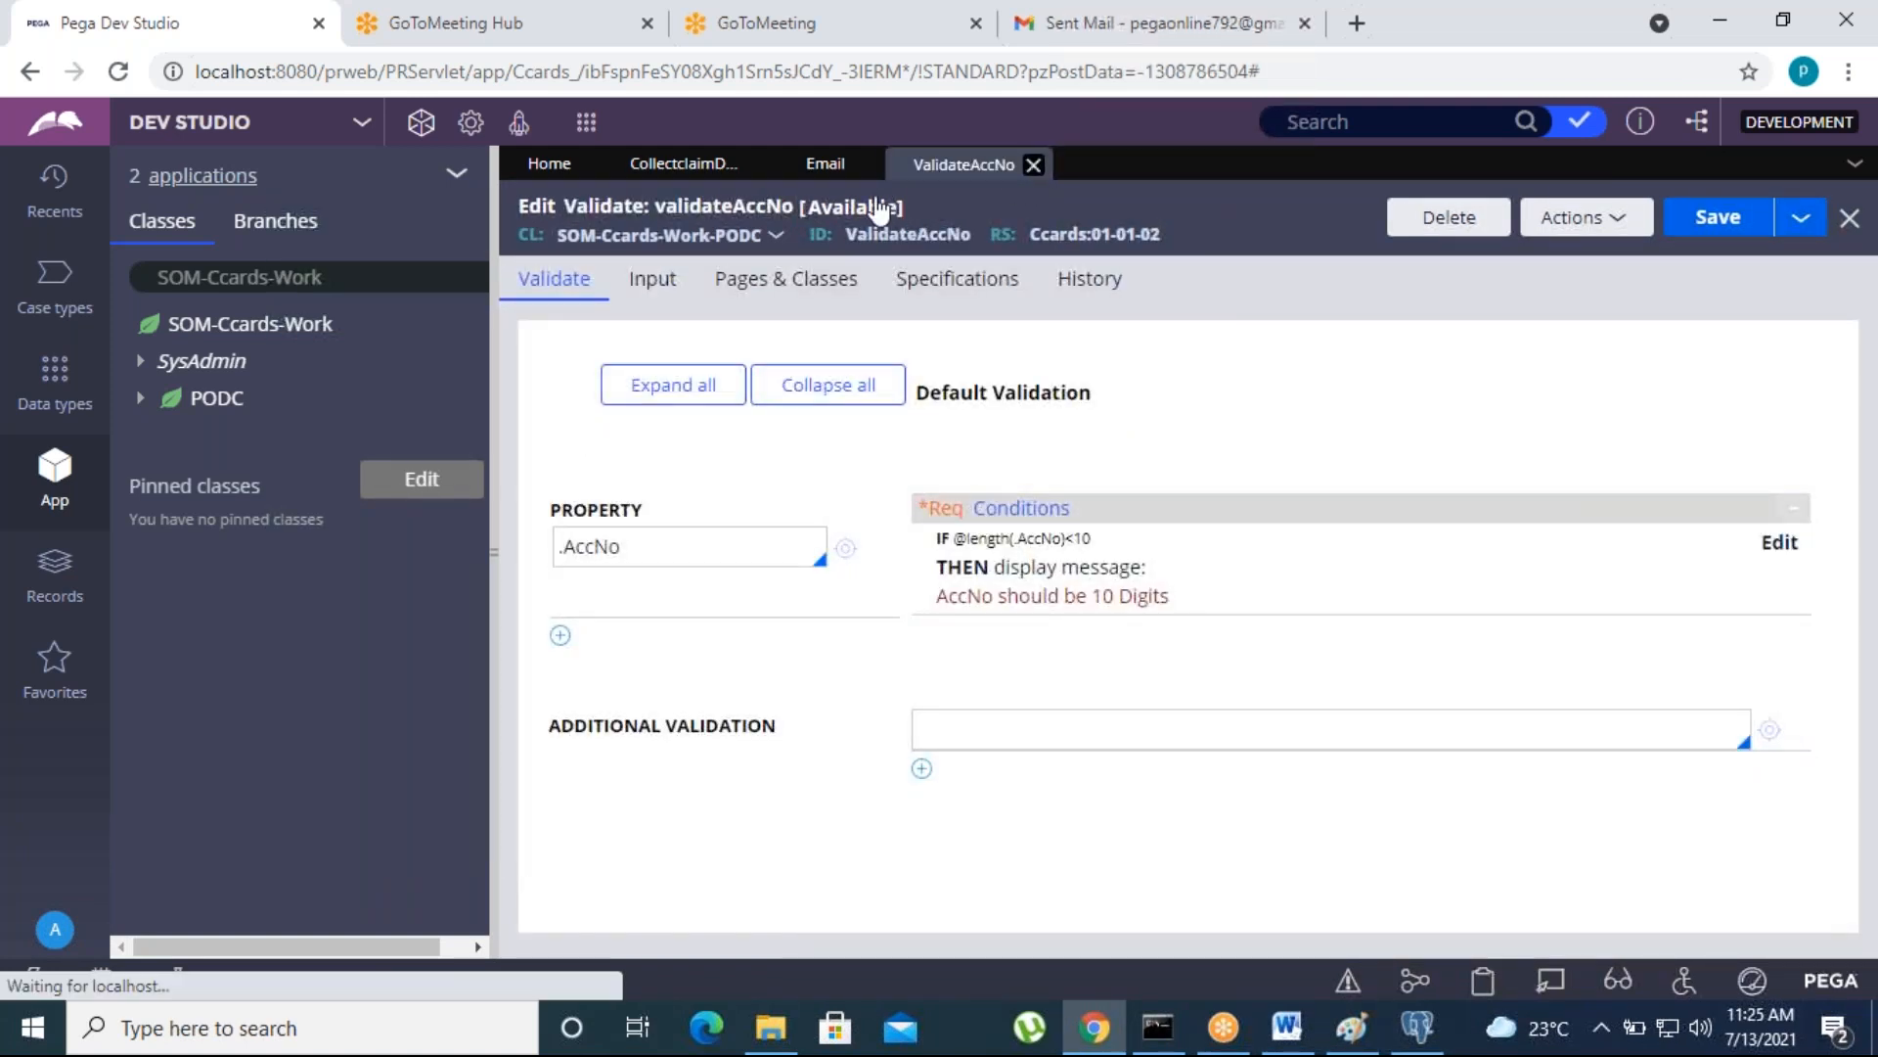
pyautogui.click(859, 166)
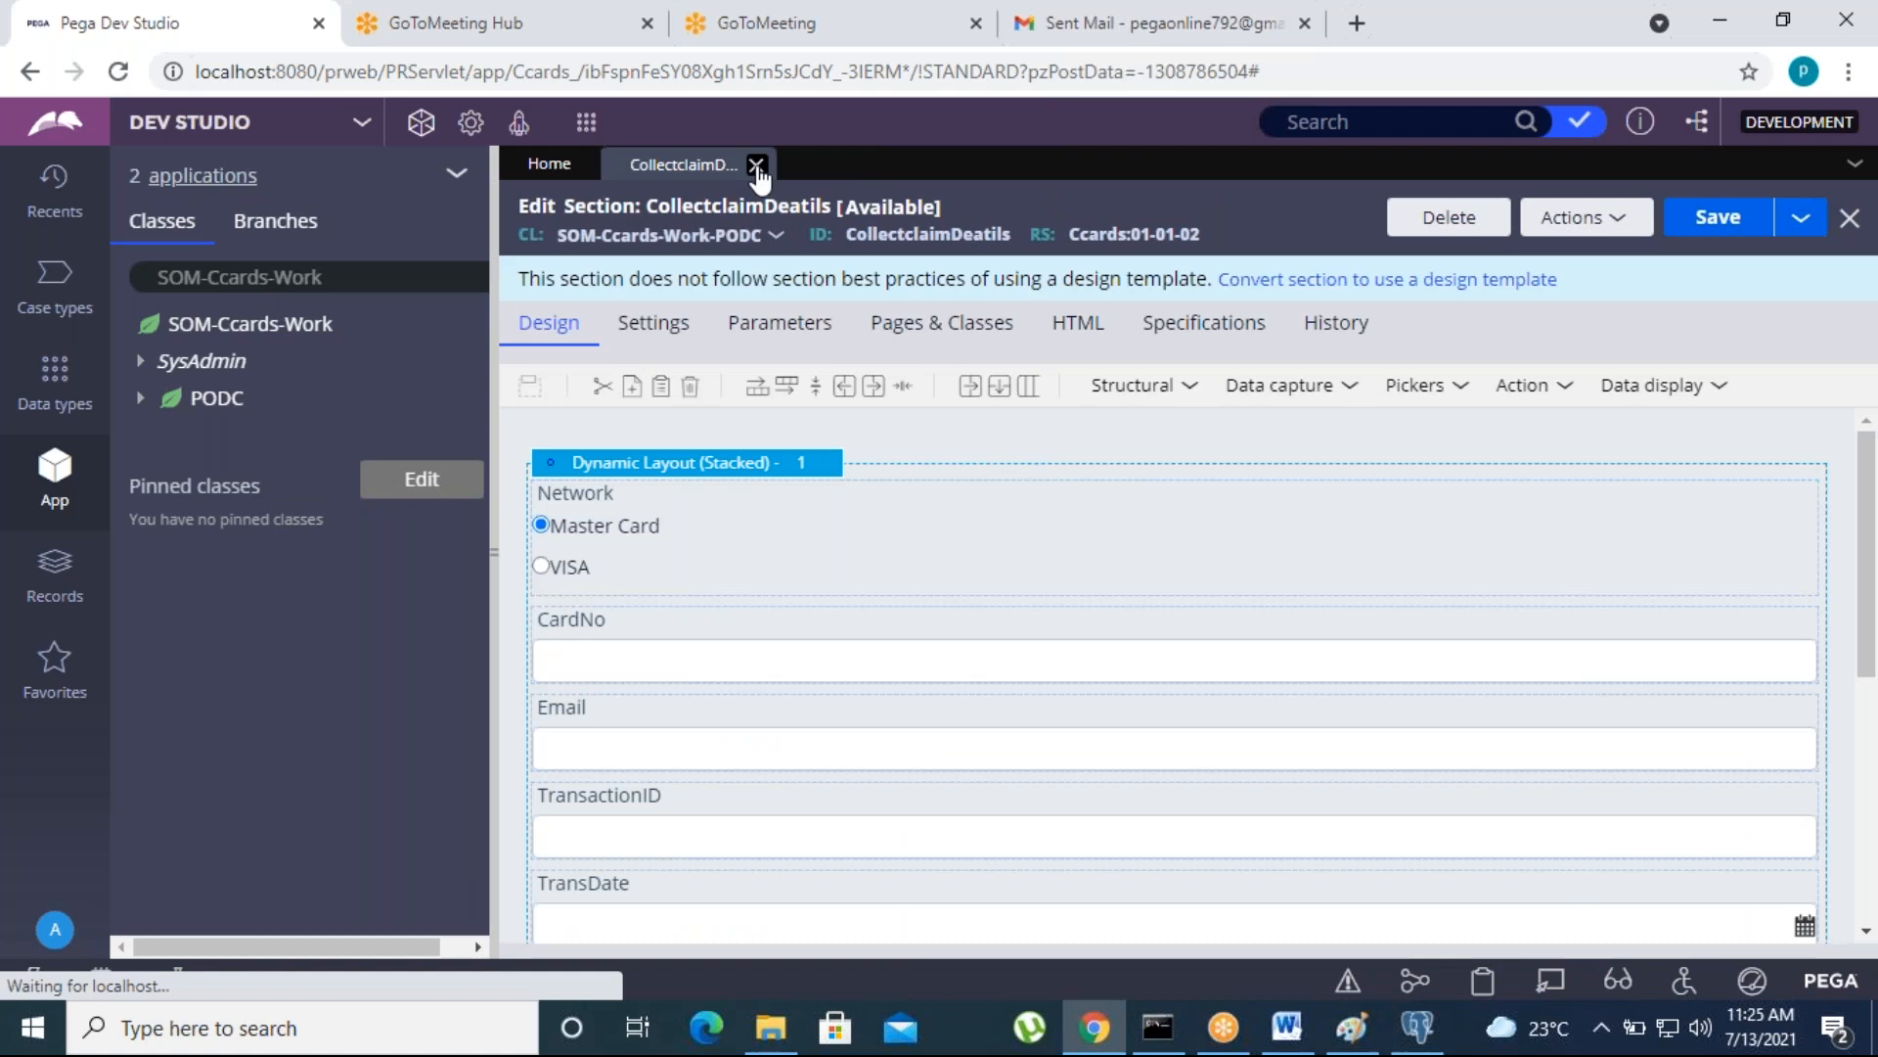
pyautogui.click(757, 165)
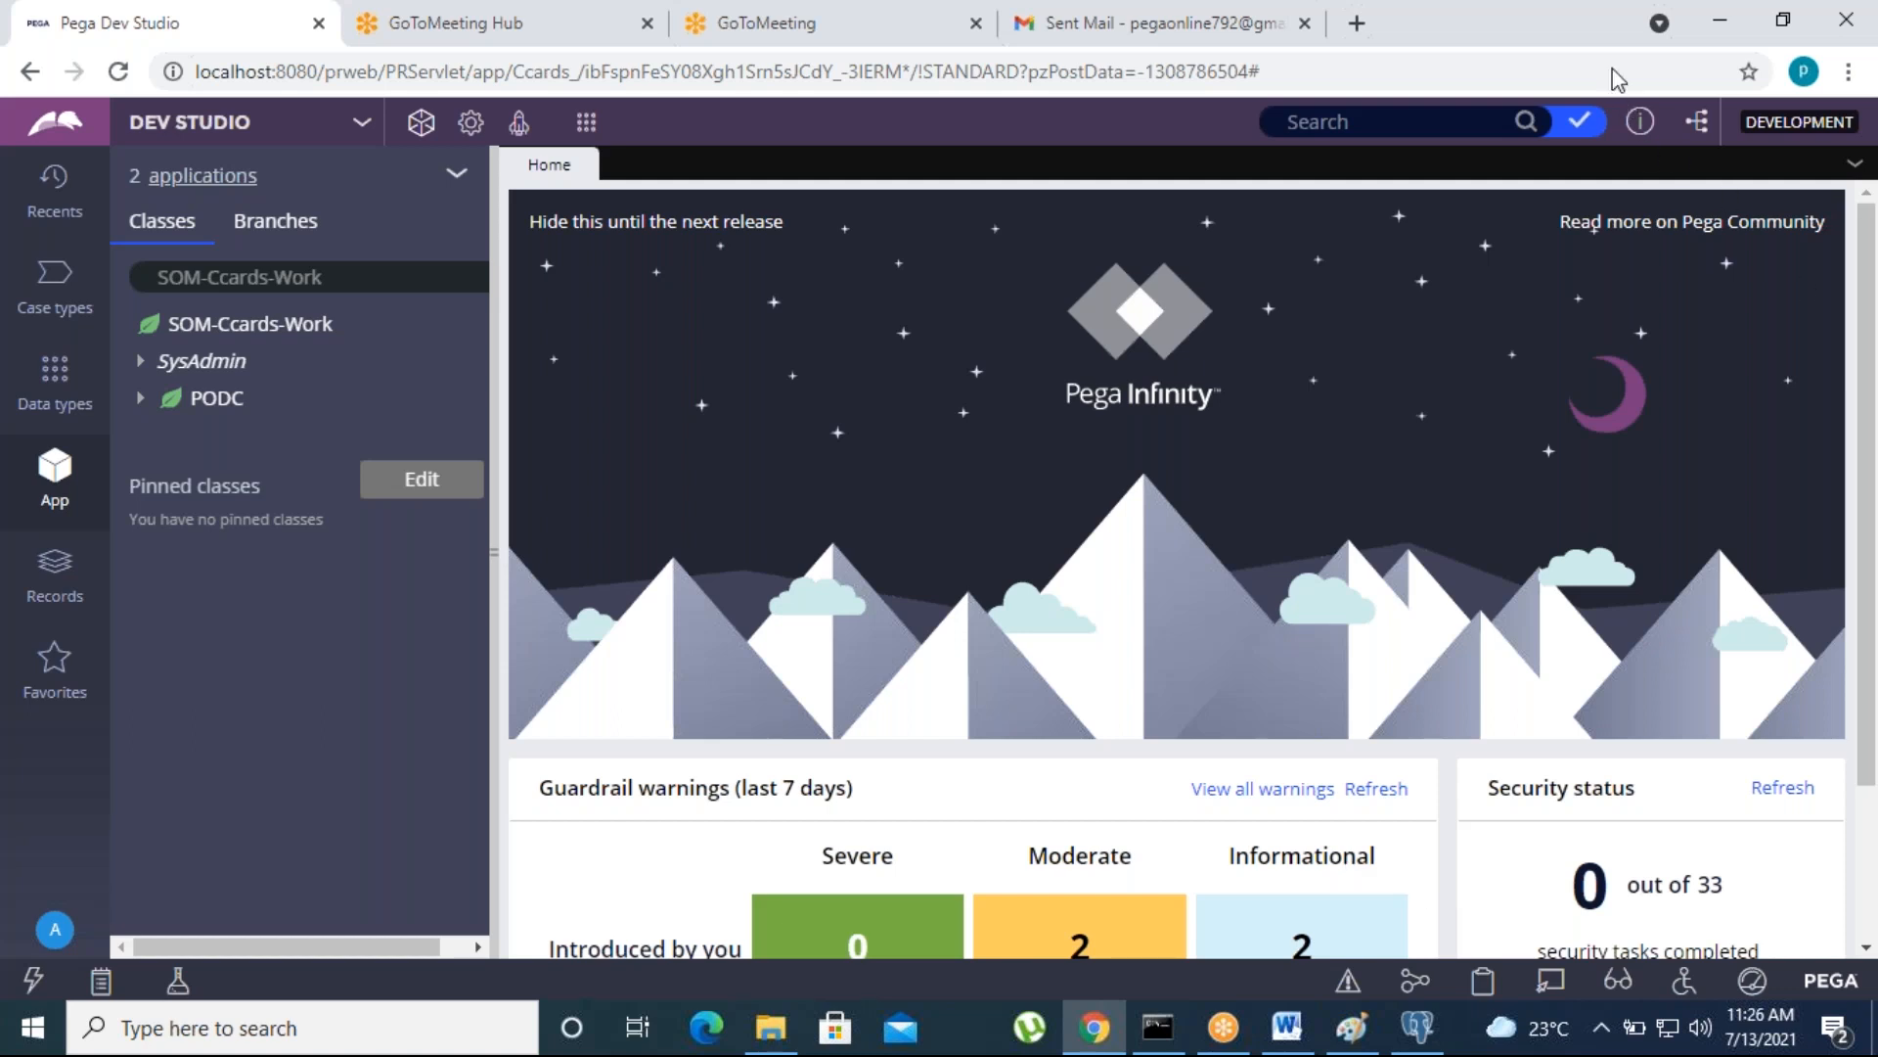
# - Minimize the browser and the Paint window with the validations diagram to show the desktop
pyautogui.click(1459, 28)
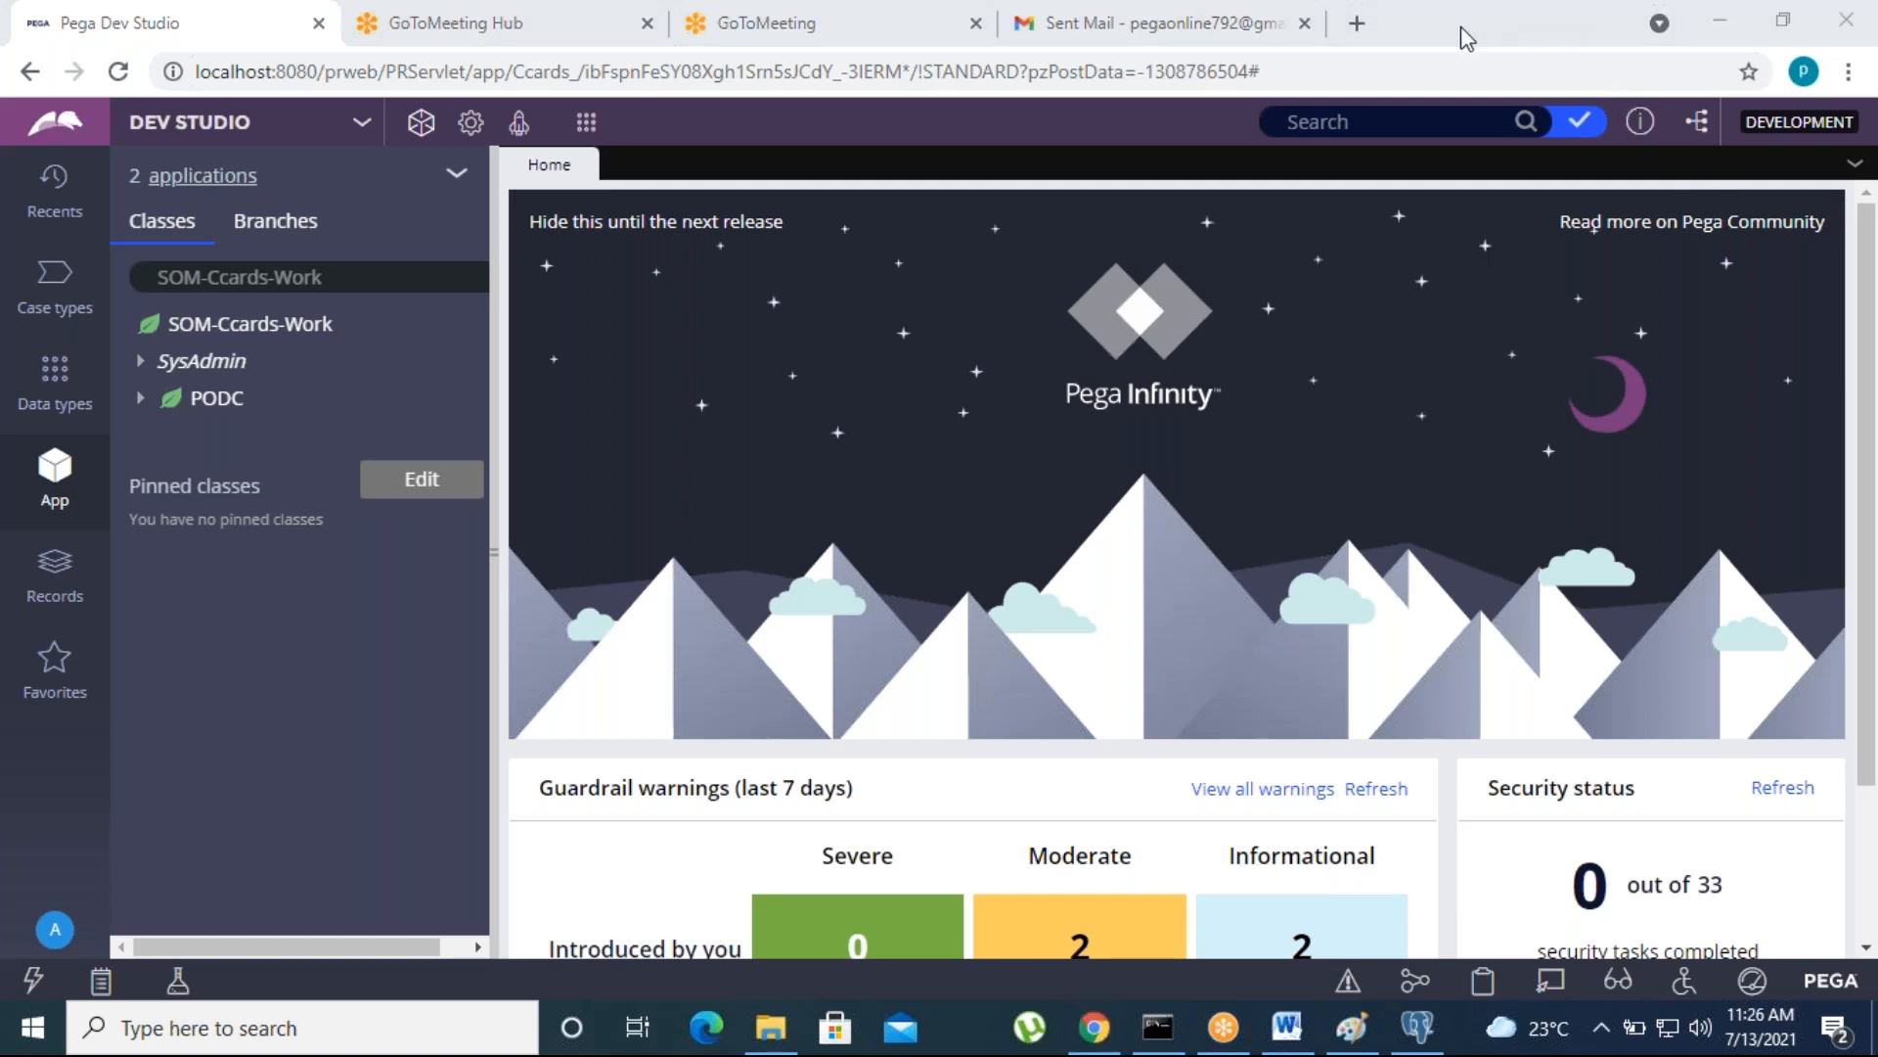
pyautogui.click(884, 156)
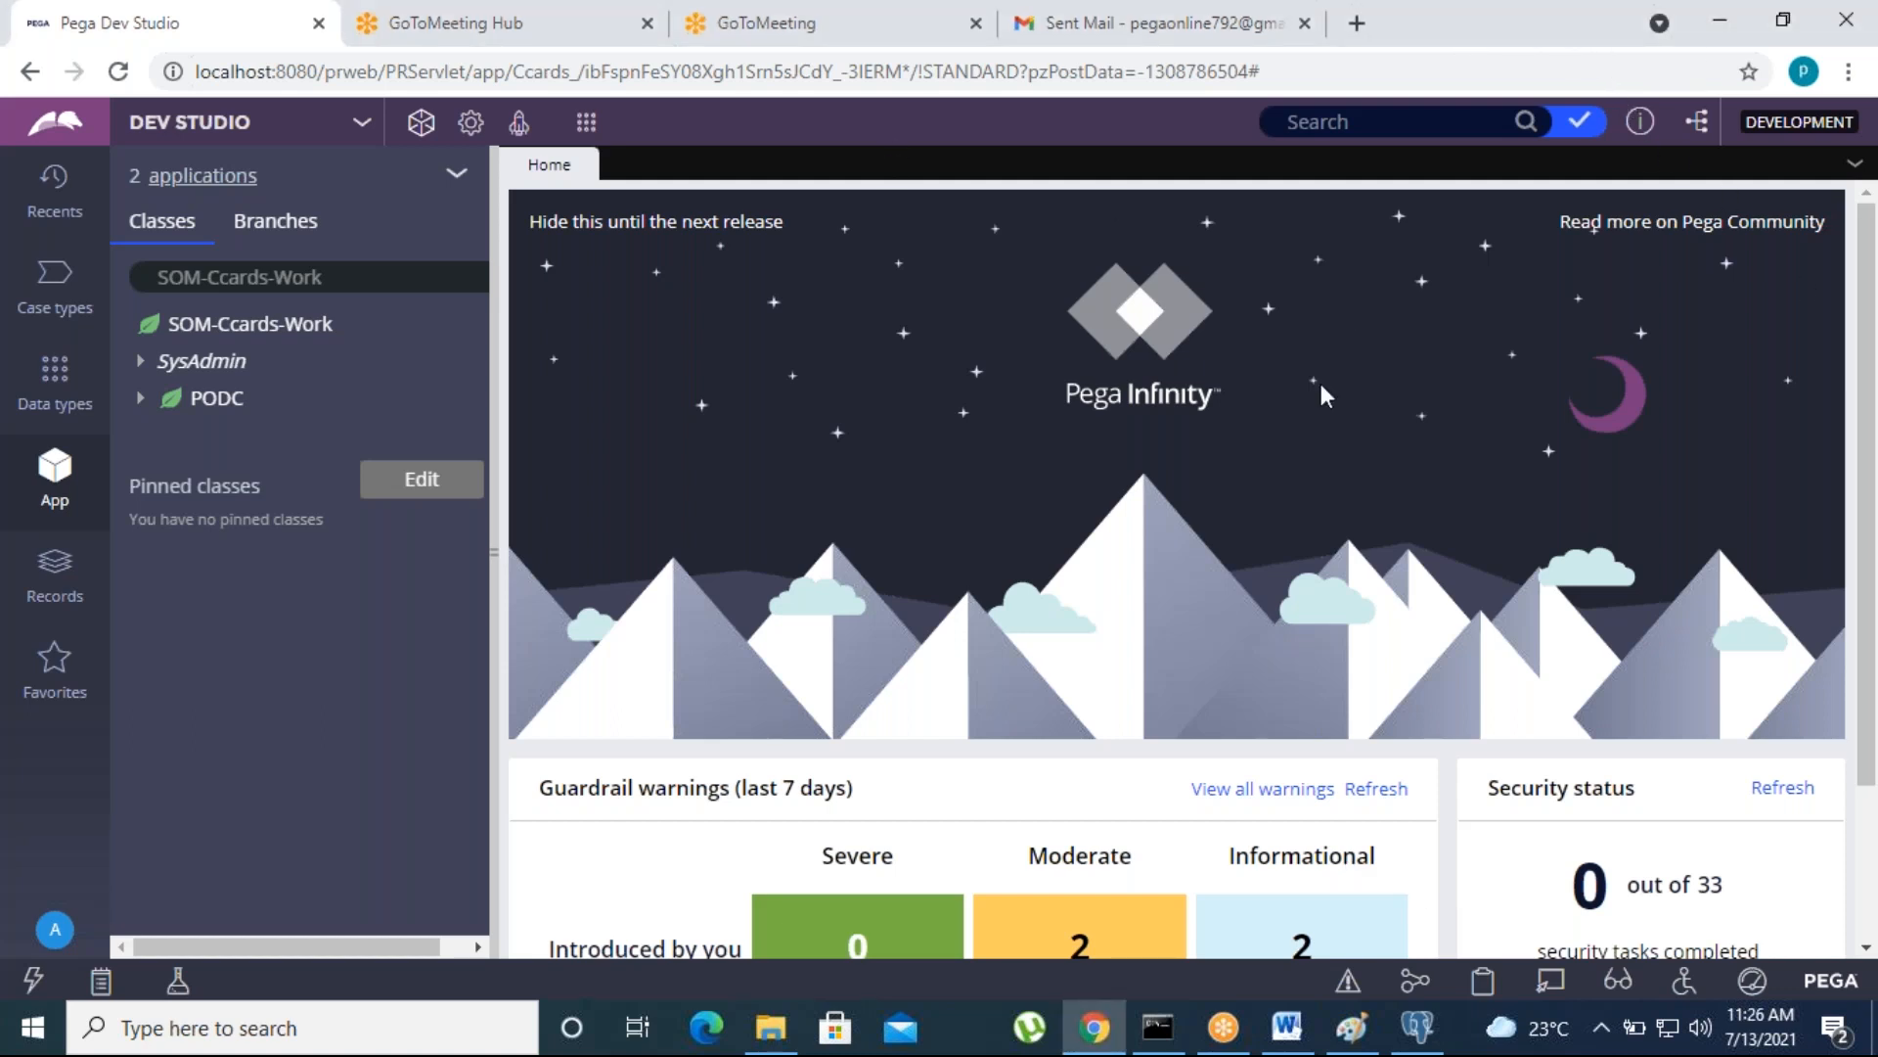
pyautogui.click(1719, 21)
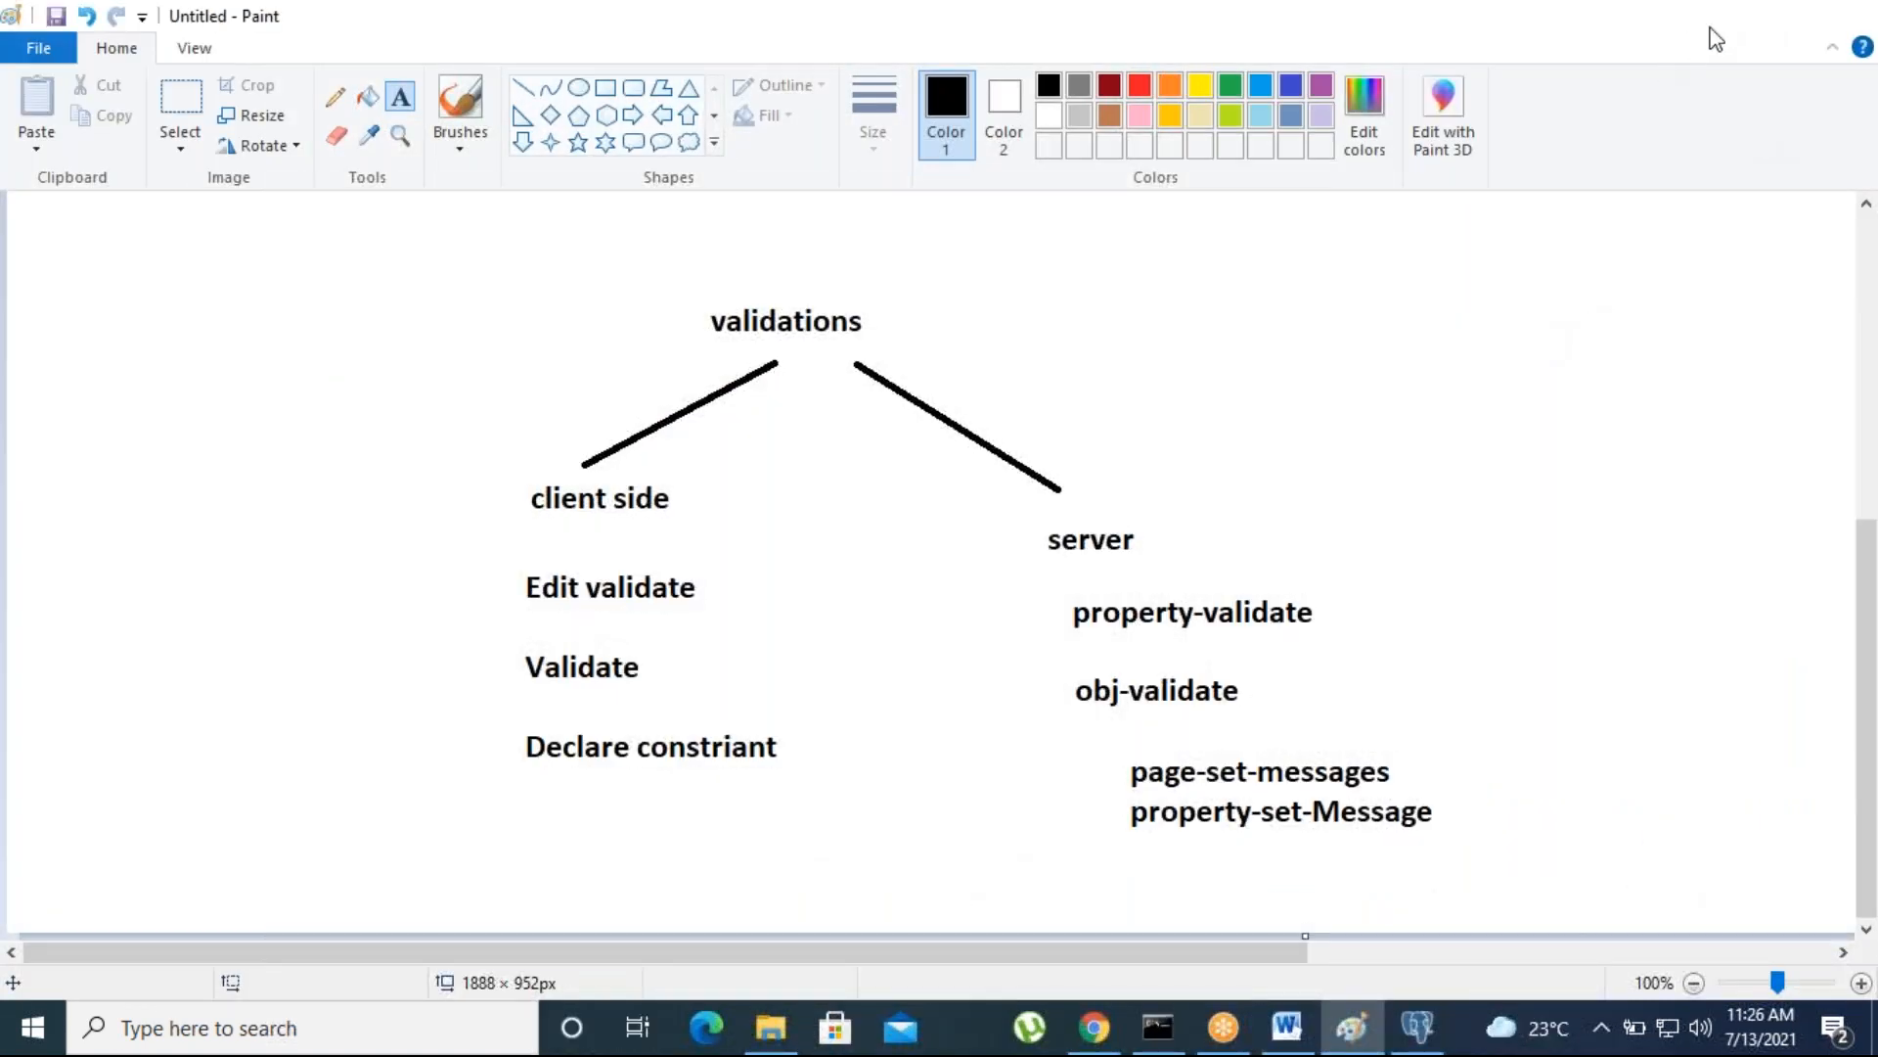
pyautogui.click(1702, 28)
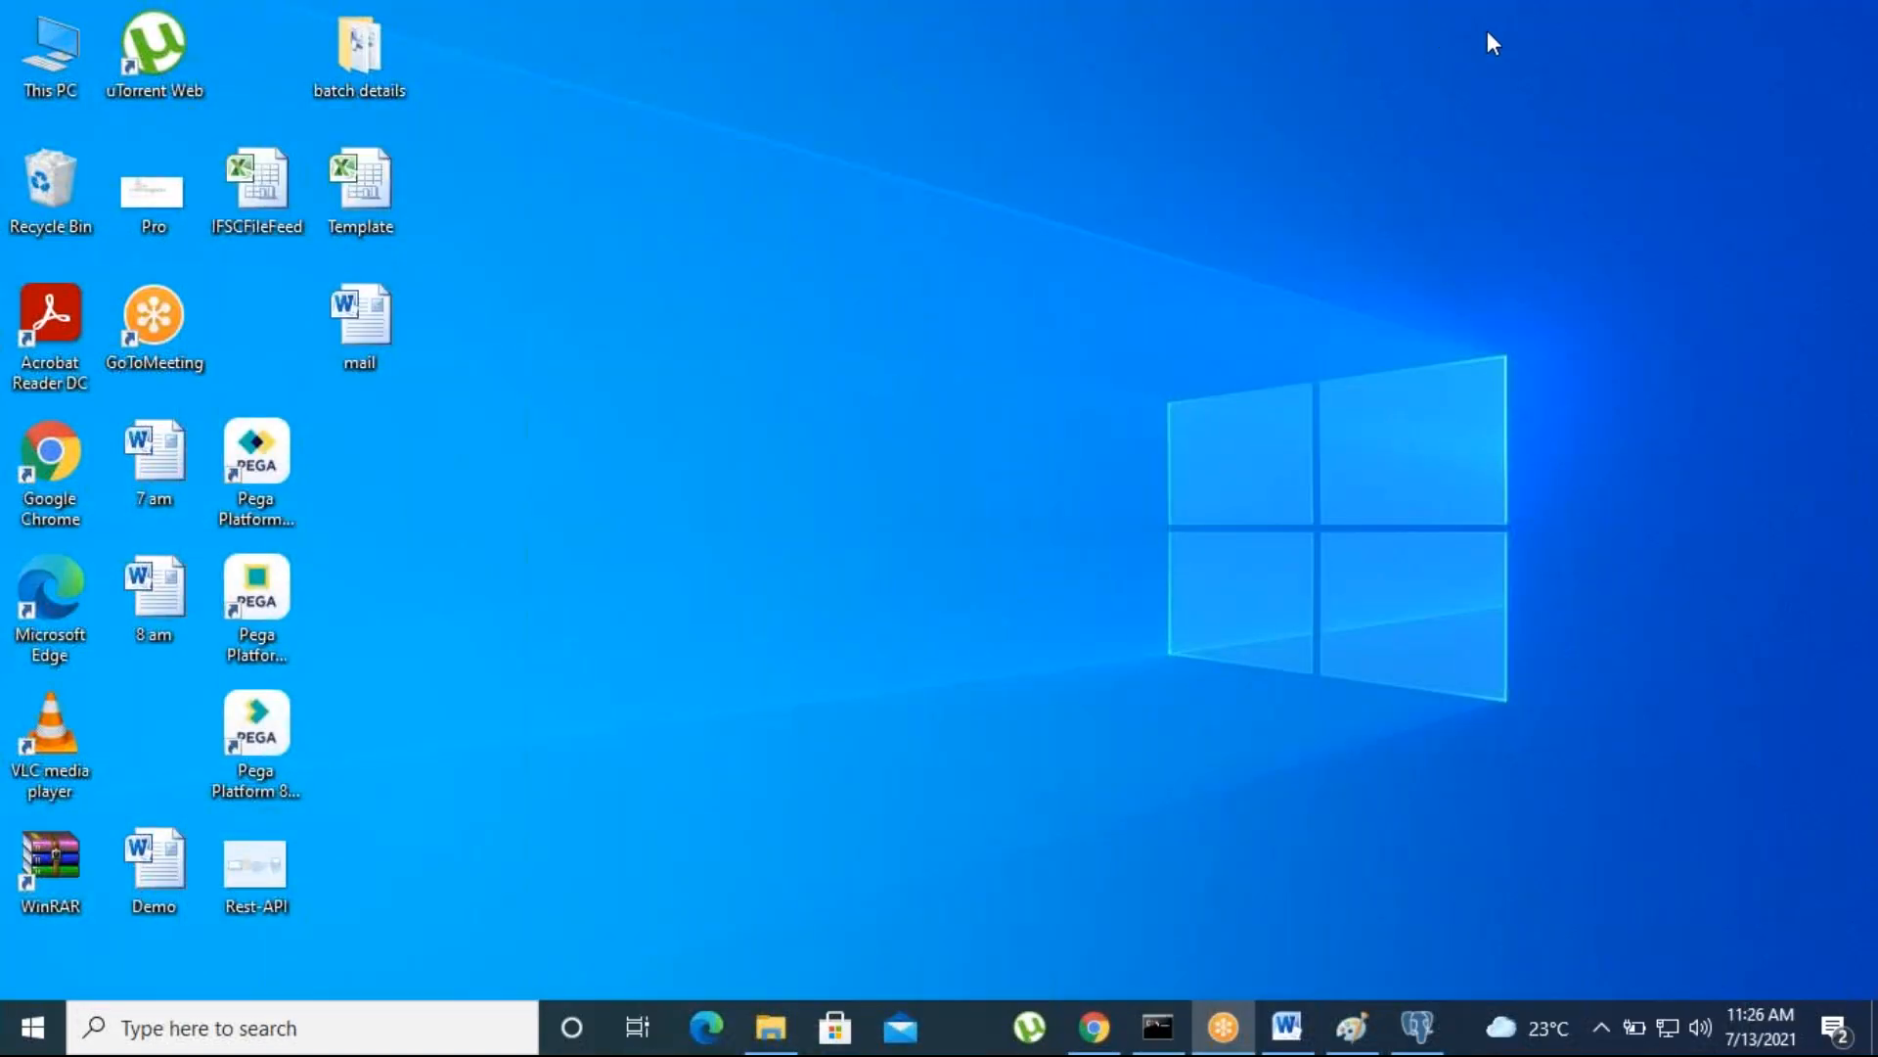